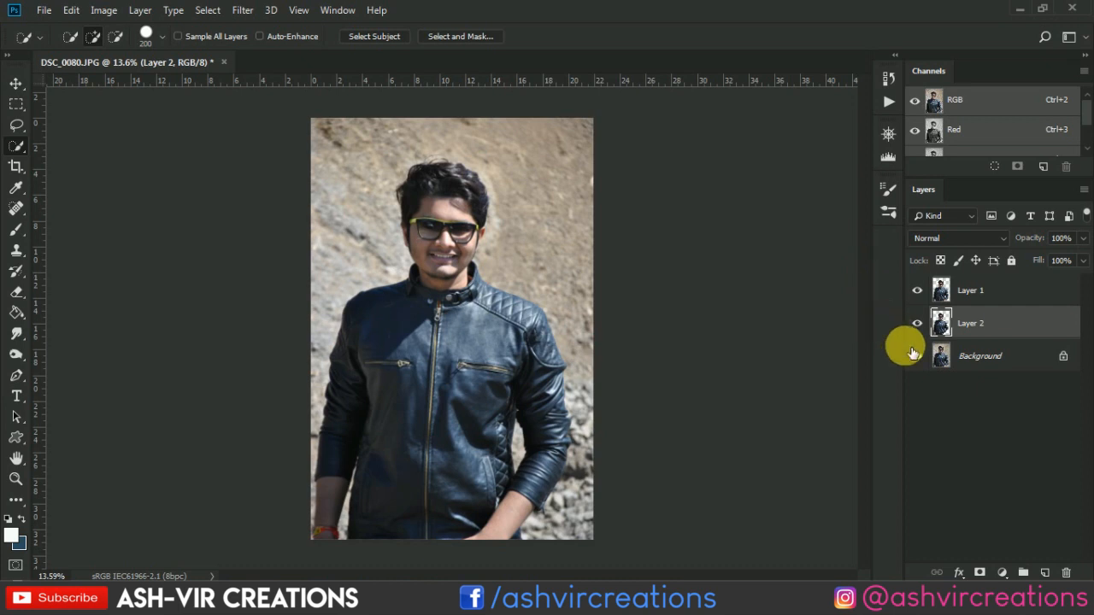
Hide the Background layer and delete Layer 2, leaving only the cut-out man visible, and switch to the Move tool
click(918, 356)
key(Delete)
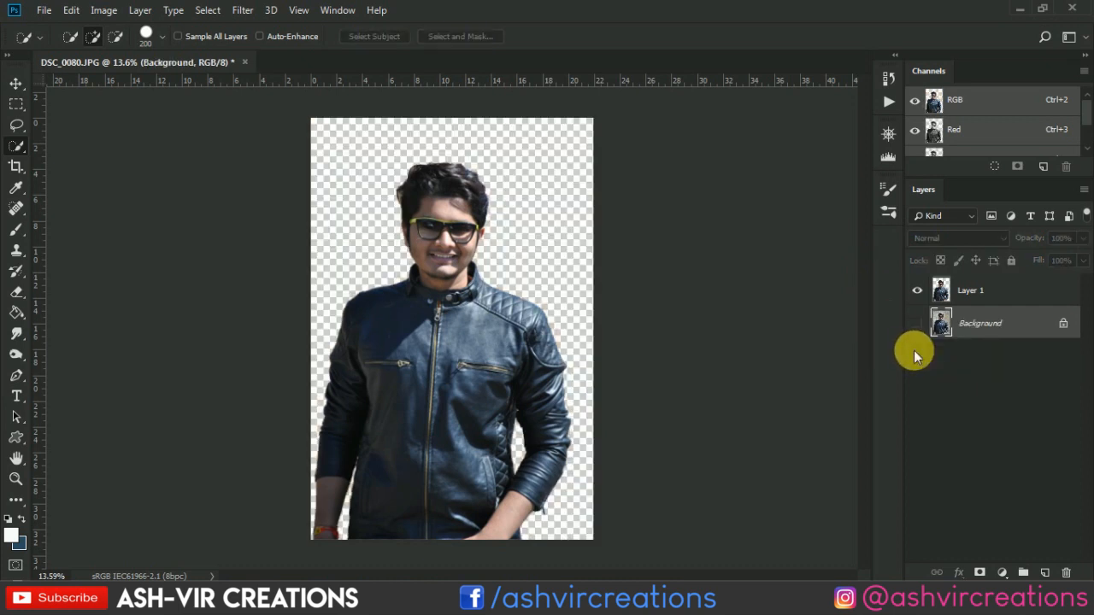
key(v)
scroll(452, 348, up, 1)
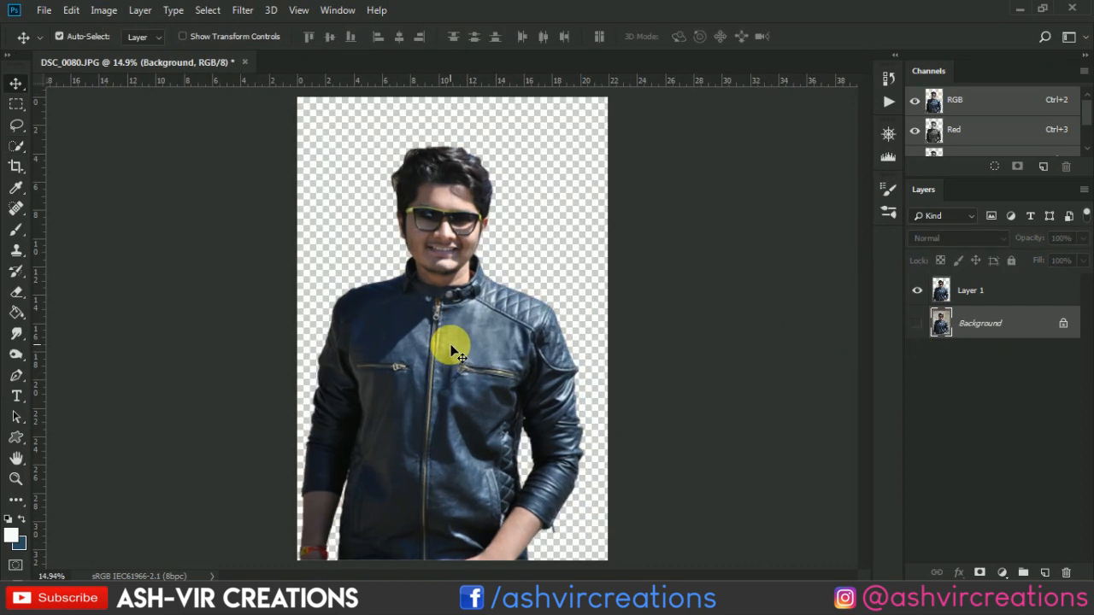
scroll(451, 349, down, 1)
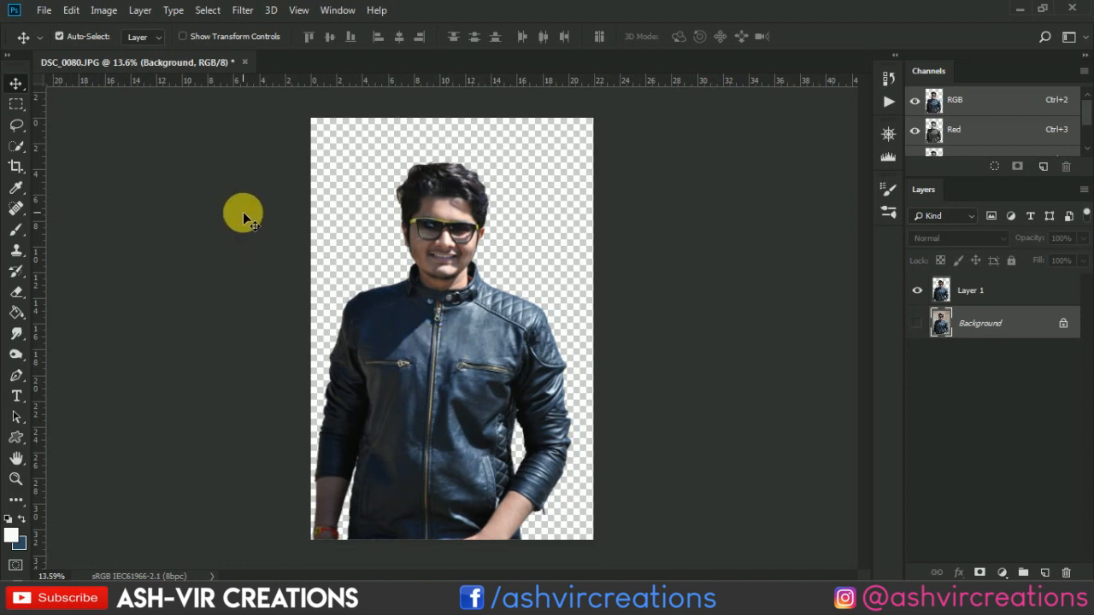
Open the image d copy.jpg from the VM folder on the Desktop
click(45, 12)
click(53, 40)
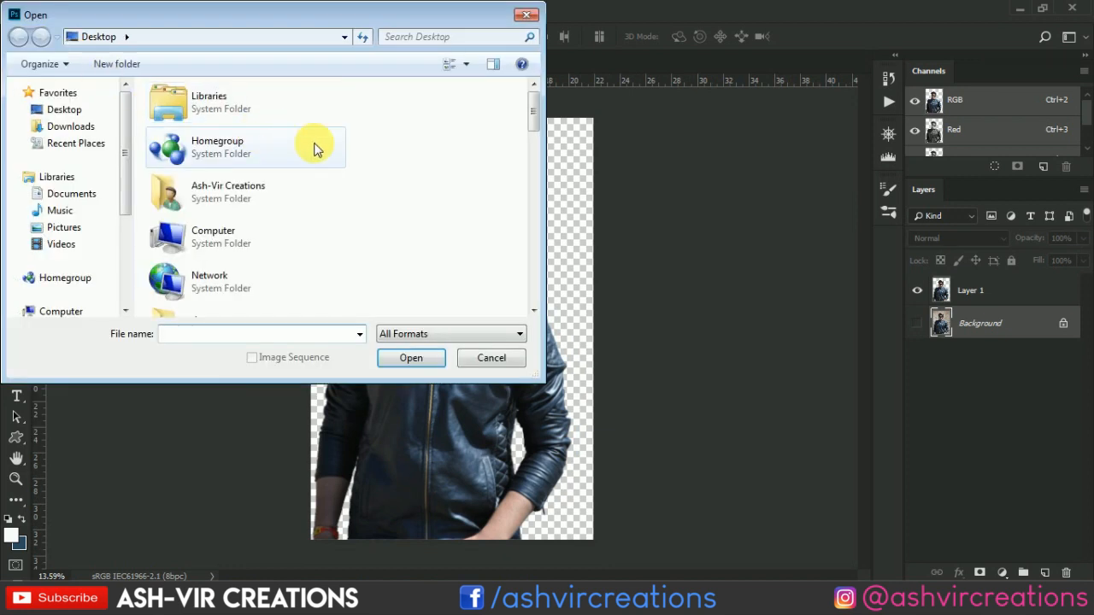
scroll(456, 191, down, 8)
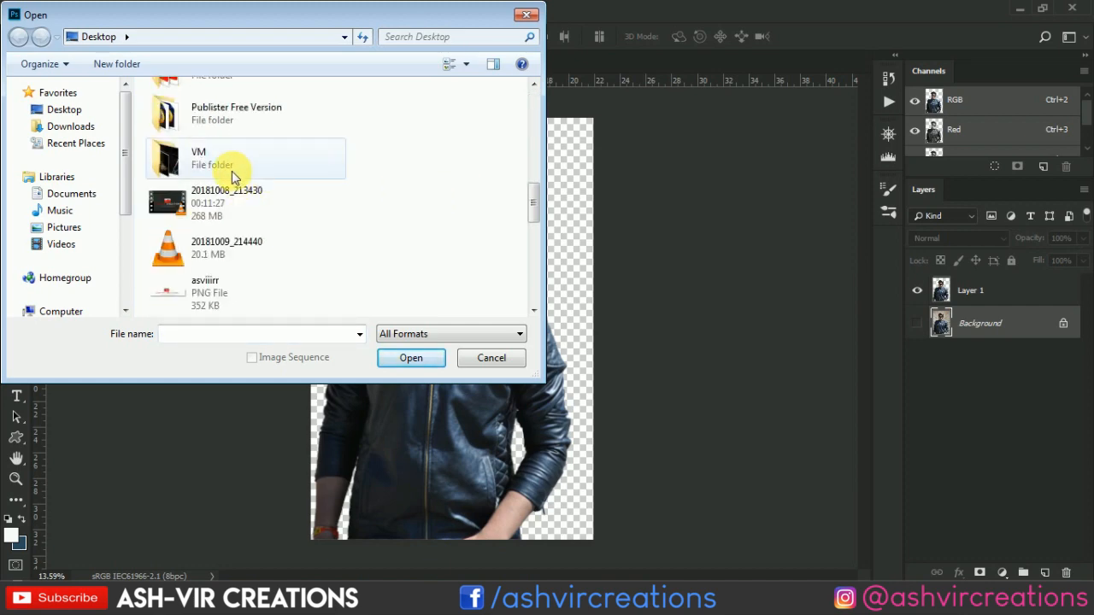
double_click(234, 175)
double_click(264, 121)
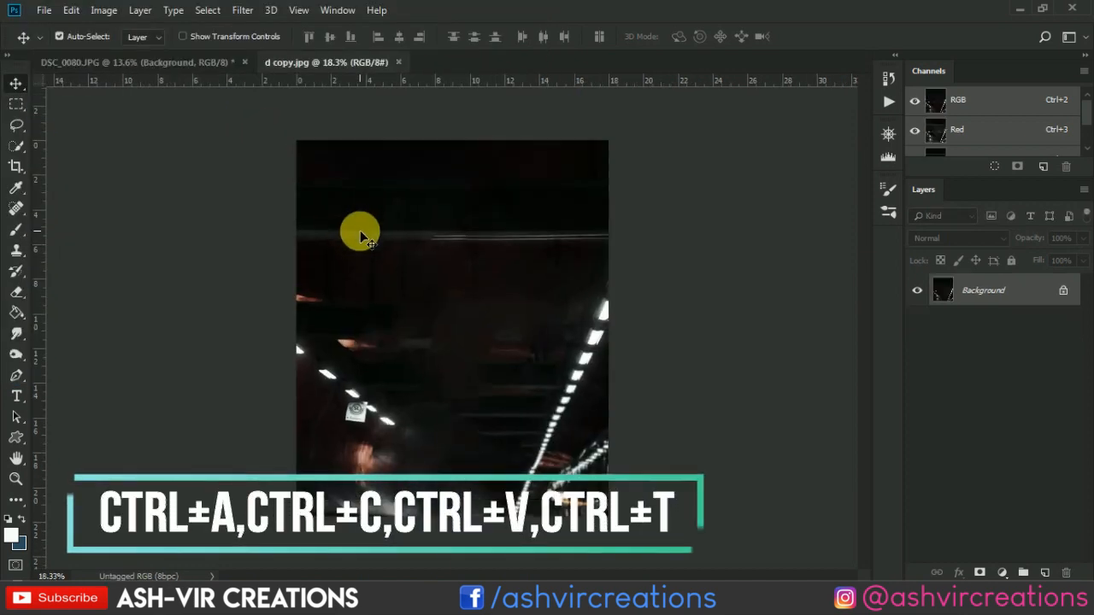
Copy the whole d copy.jpg image and paste it into DSC_0080.JPG between the cut-out man and the Background layer
scroll(360, 236, up, 1)
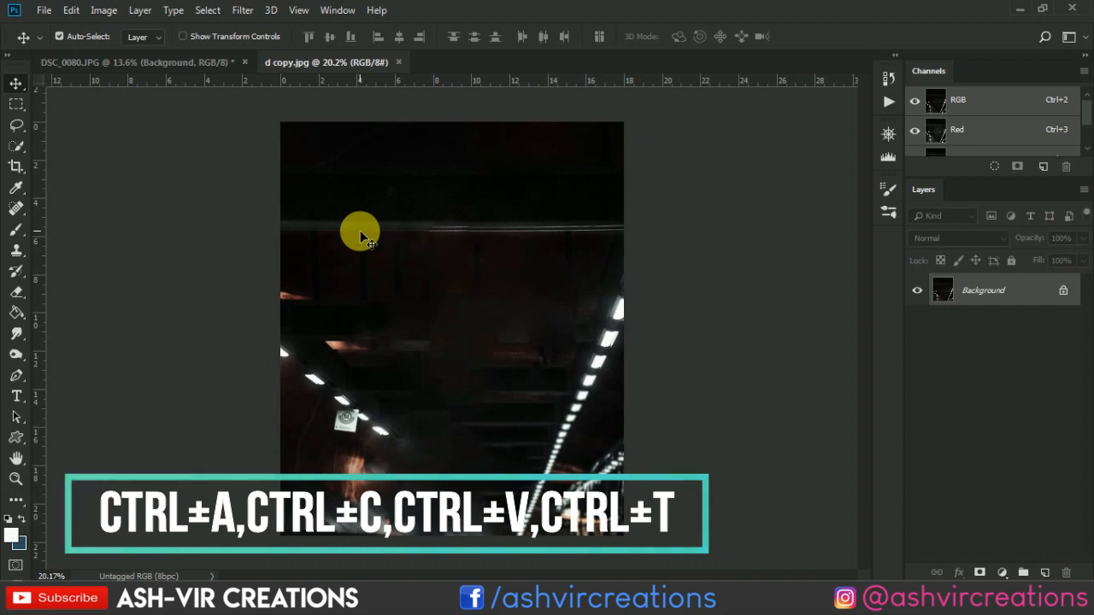
key(ctrl+a)
key(ctrl+c)
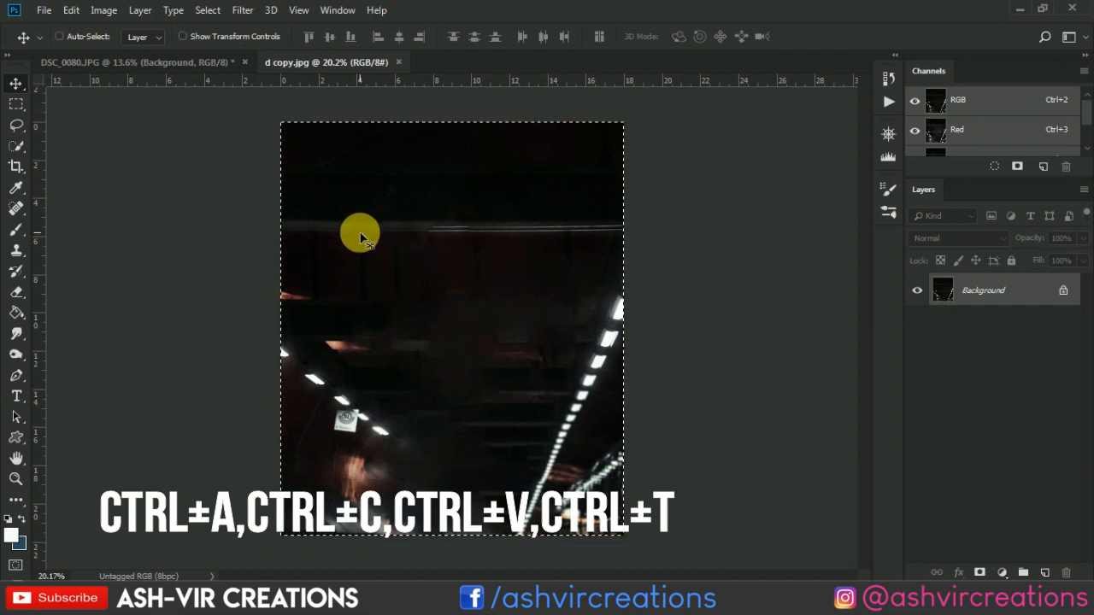
click(137, 62)
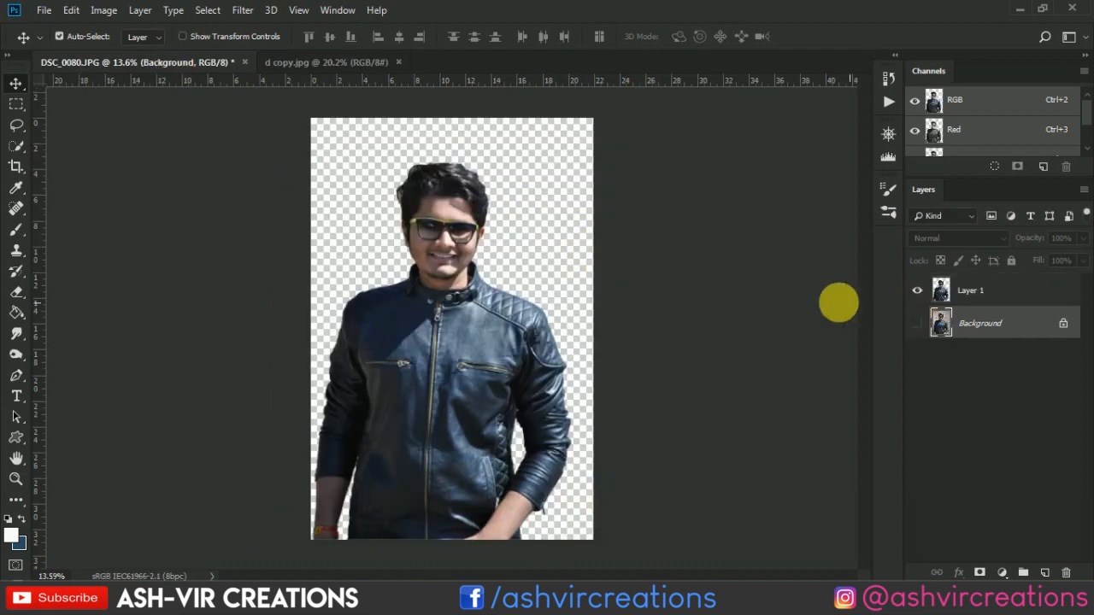
key(ctrl+v)
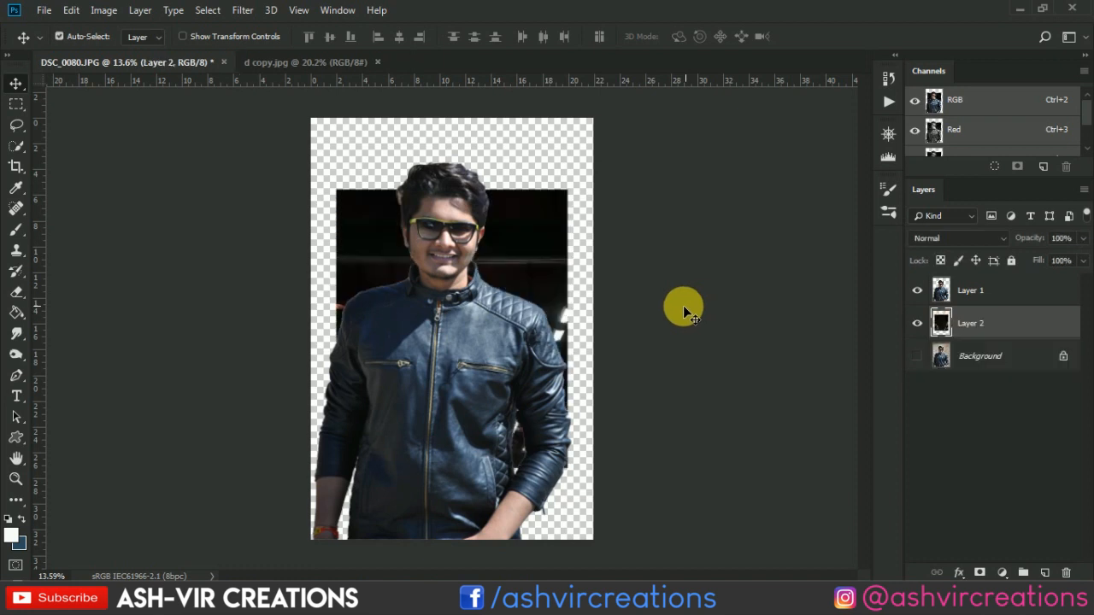
Free Transform the pasted tunnel image to about 156% and place it to cover the canvas, its lower edge on the canvas's lower edge
click(72, 11)
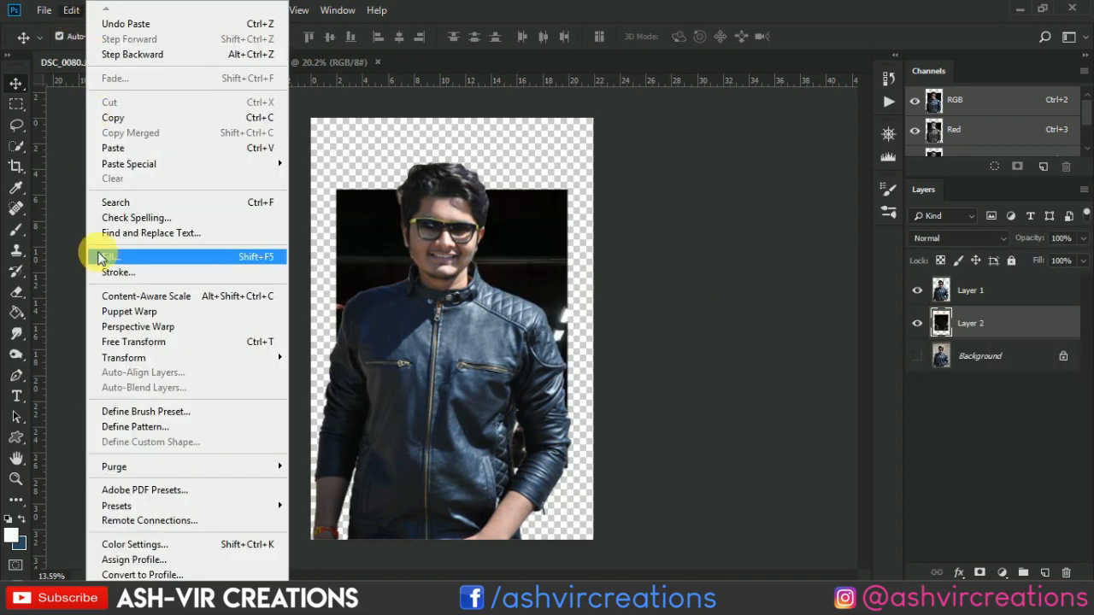
click(119, 342)
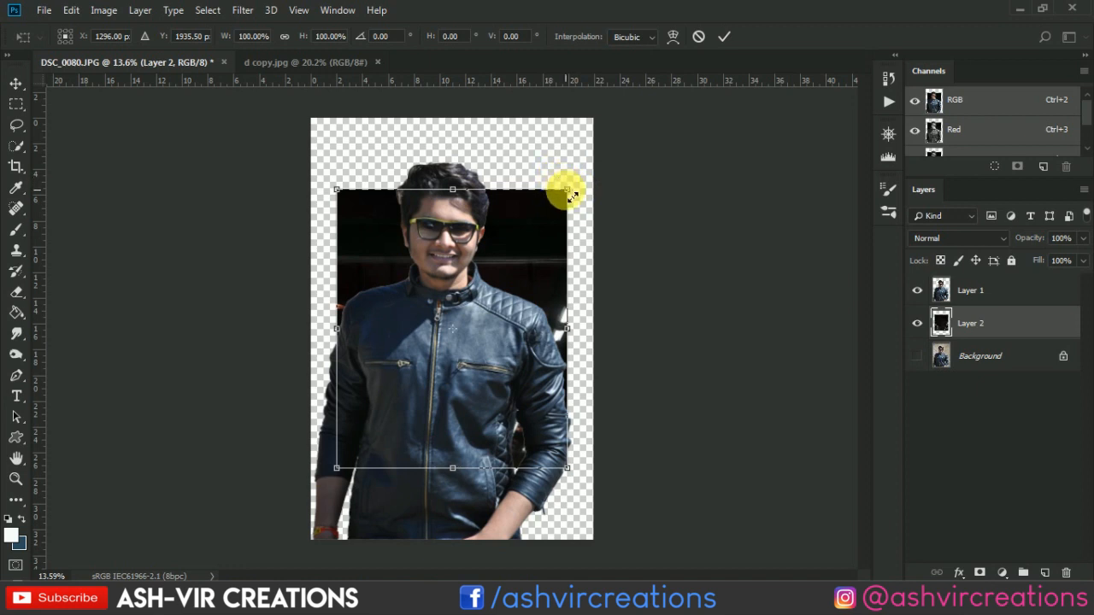
mouse_move(575, 196)
mouse_down()
mouse_move(647, 162)
mouse_move(691, 160)
mouse_move(535, 156)
mouse_move(569, 178)
mouse_up()
mouse_move(629, 116)
mouse_down()
mouse_move(653, 126)
mouse_move(632, 114)
mouse_up()
drag(564, 163, 524, 178)
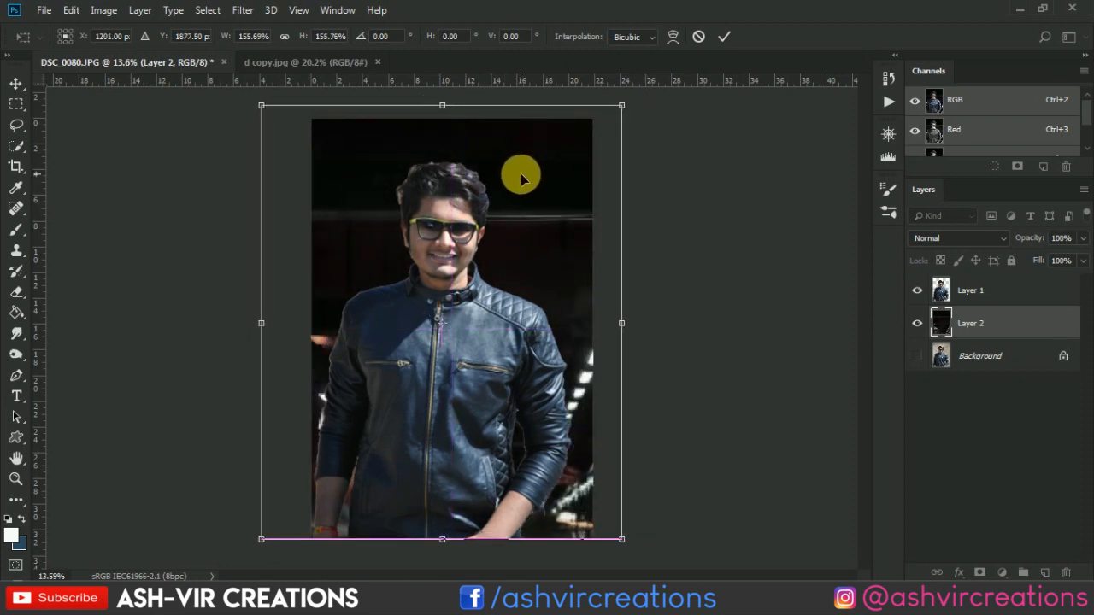
key(ctrl+plus)
key(ctrl+minus)
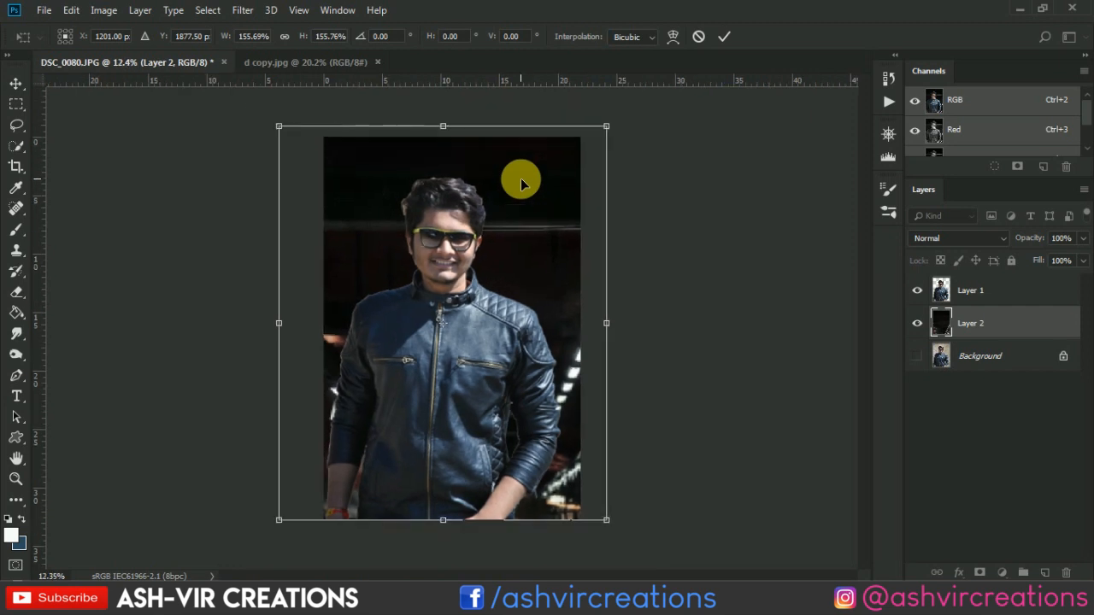
key(Return)
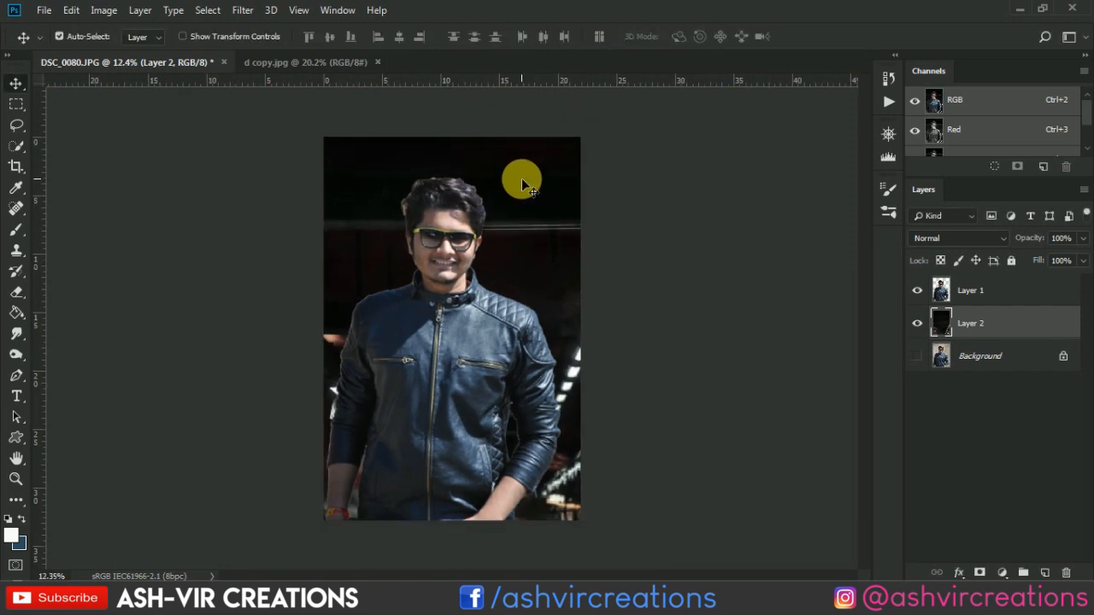
key(ctrl+plus)
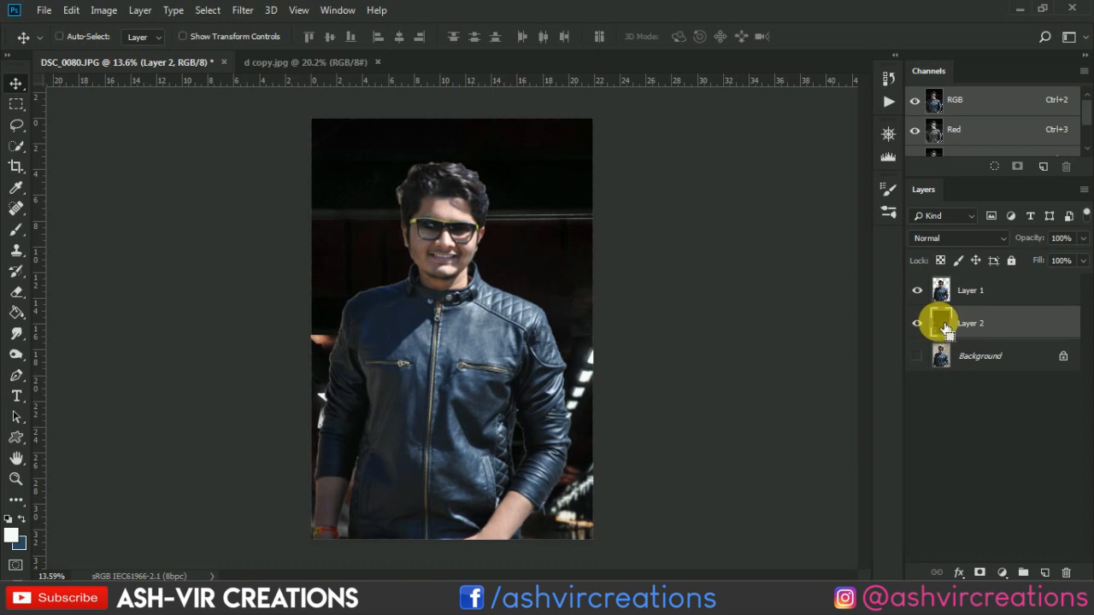
Load Layer 2's outline as a selection and crop the canvas to it so the full width of the tunnel image is included
ctrl+click(939, 327)
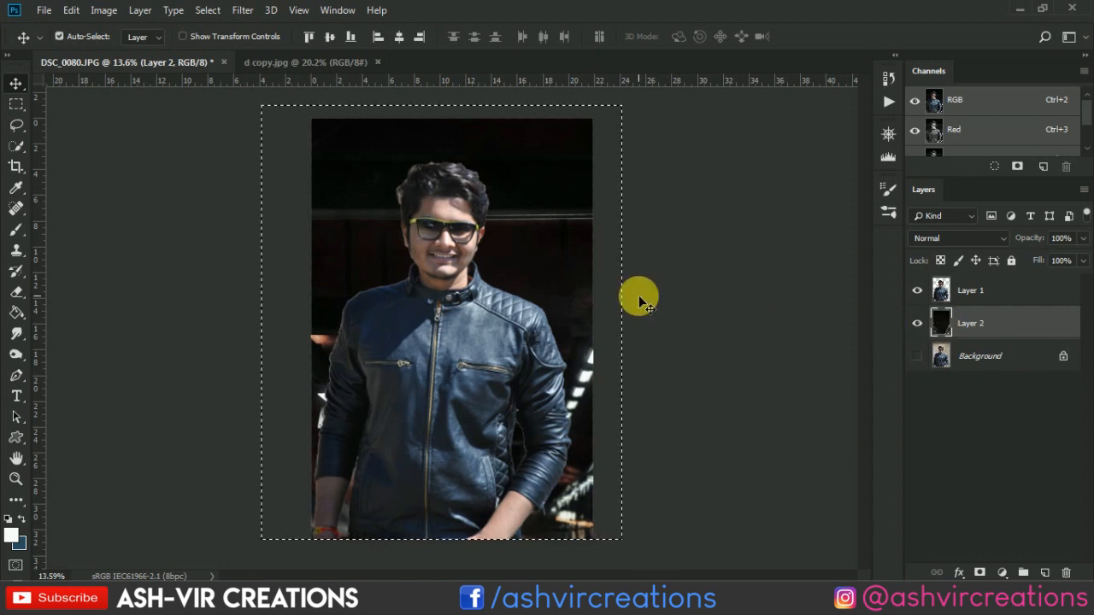
key(ctrl+0)
key(ctrl+0)
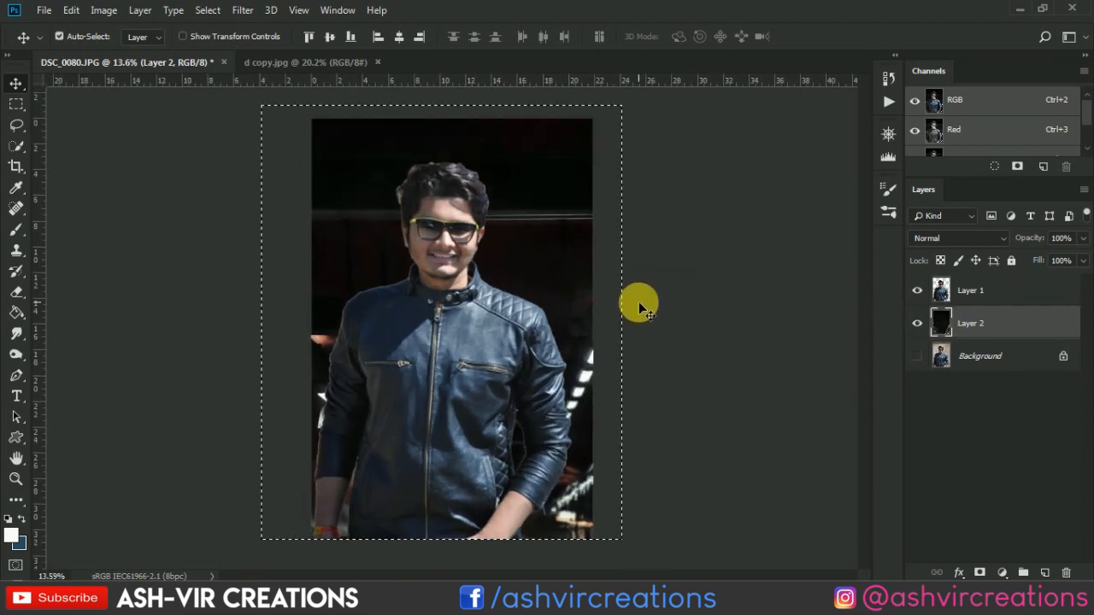
click(16, 167)
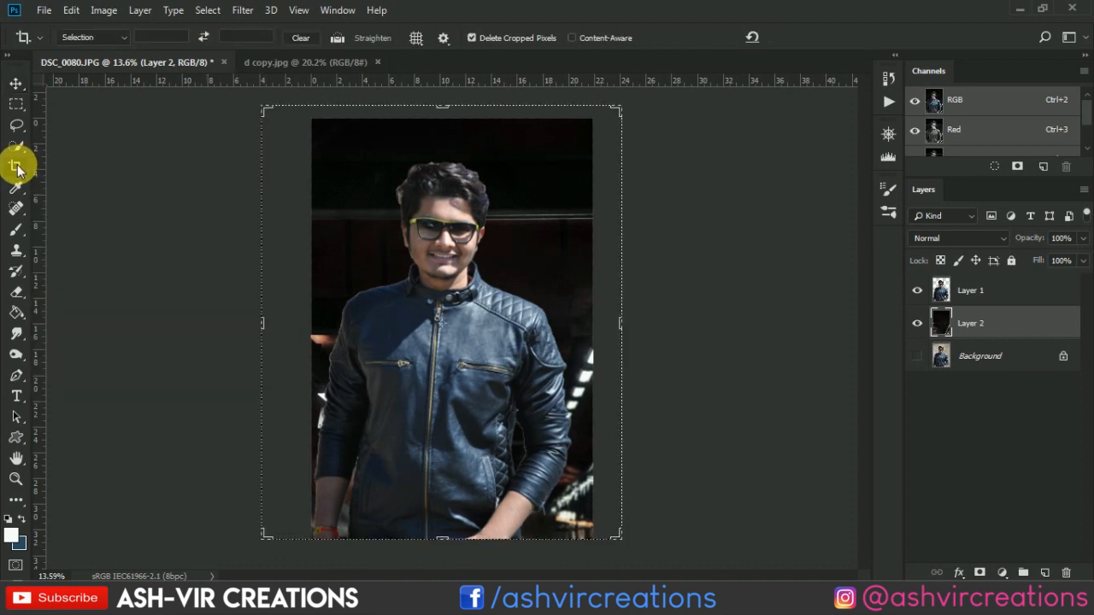
click(350, 210)
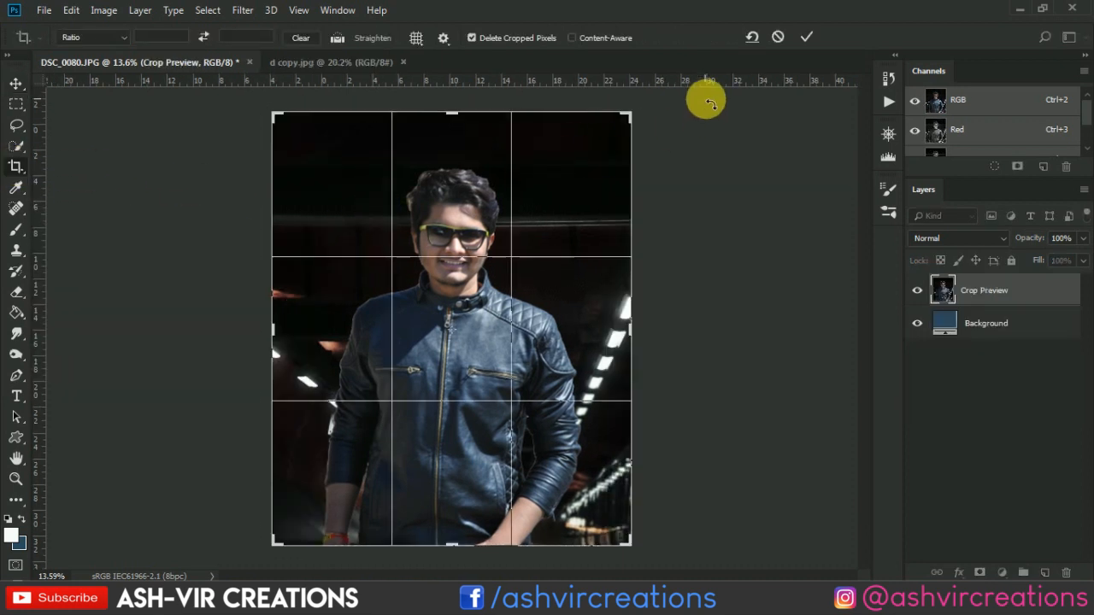
click(806, 40)
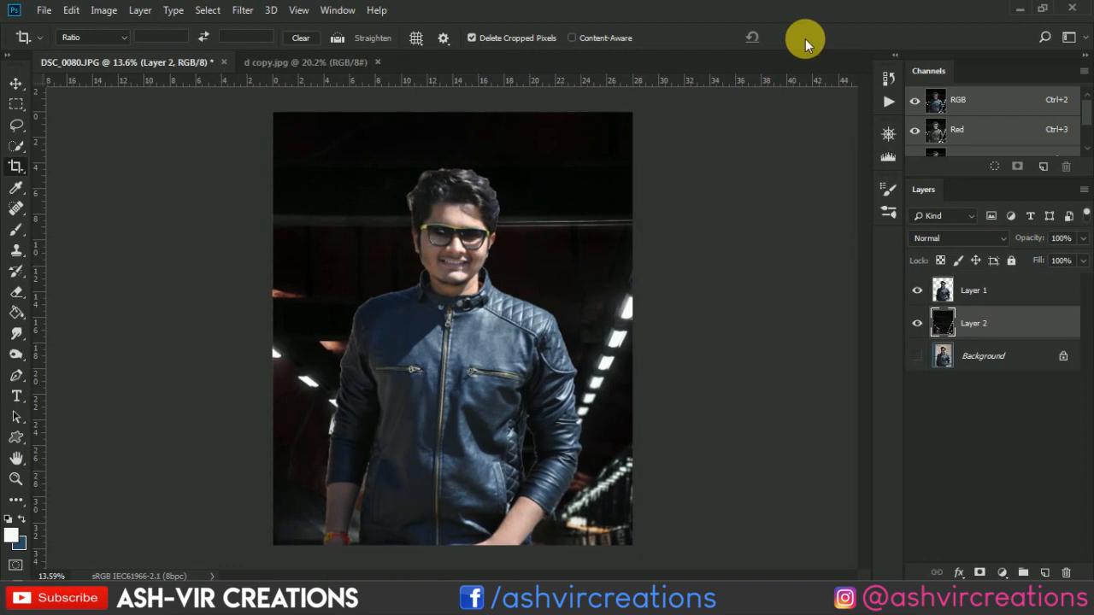
key(v)
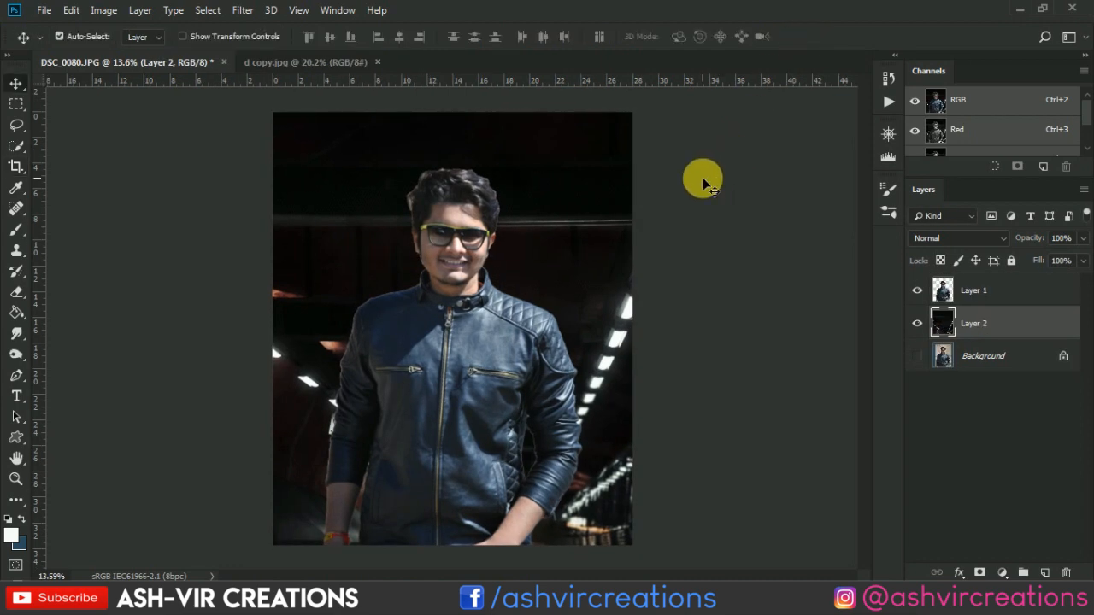
Make Layer 1 active and set up the Eraser tool with the Hard Round brush at 40 px and 100% hardness
key(ctrl+minus)
key(ctrl+plus)
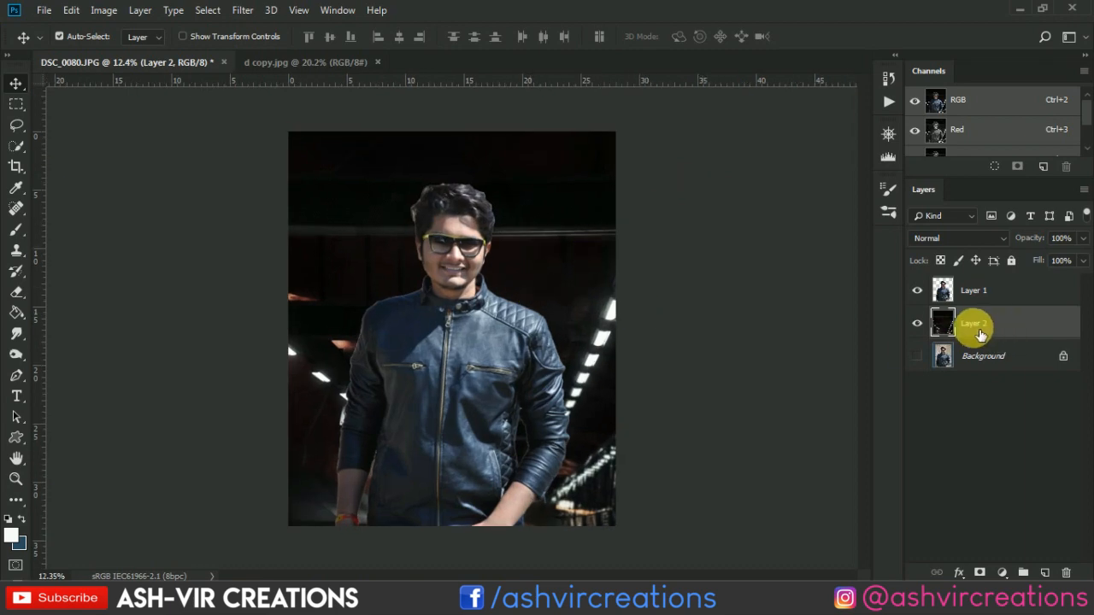
key(ctrl+plus)
scroll(410, 203, up, 3)
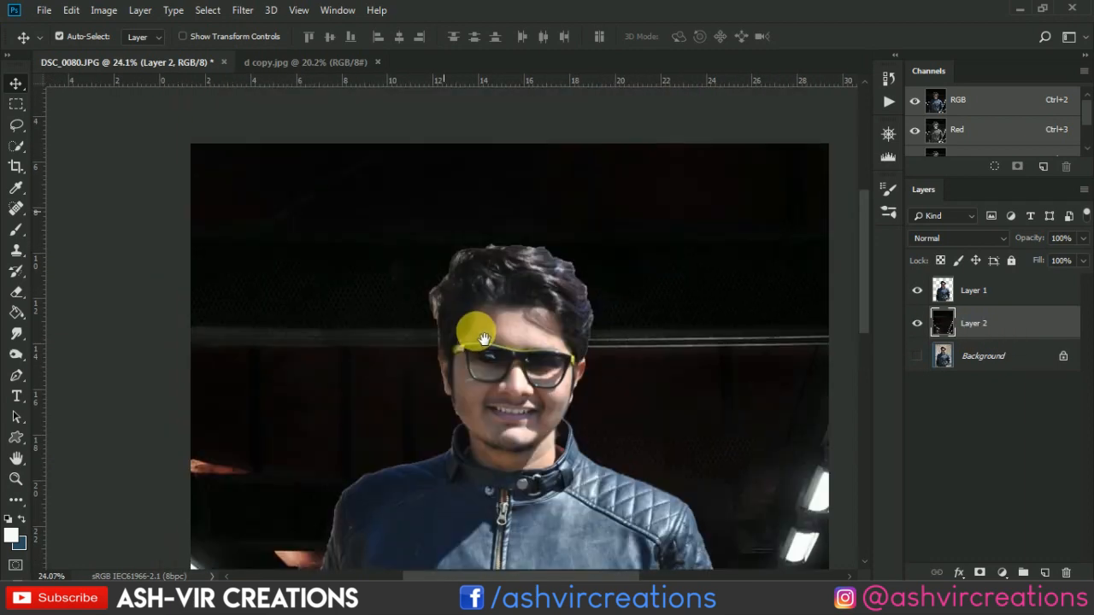
right_click(554, 265)
click(574, 263)
scroll(512, 420, up, 3)
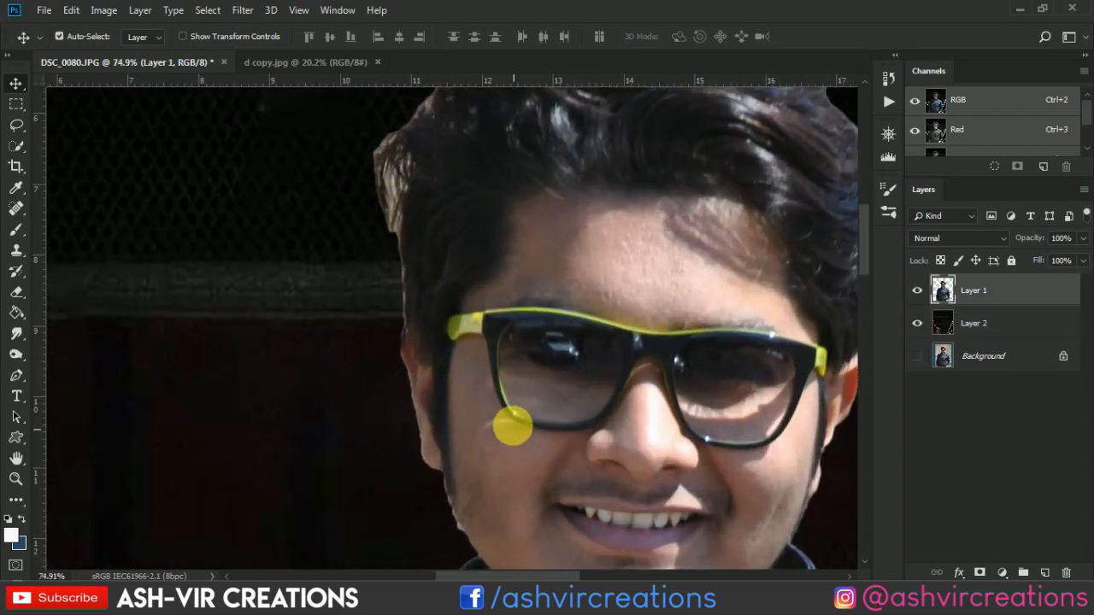
scroll(367, 386, up, 2)
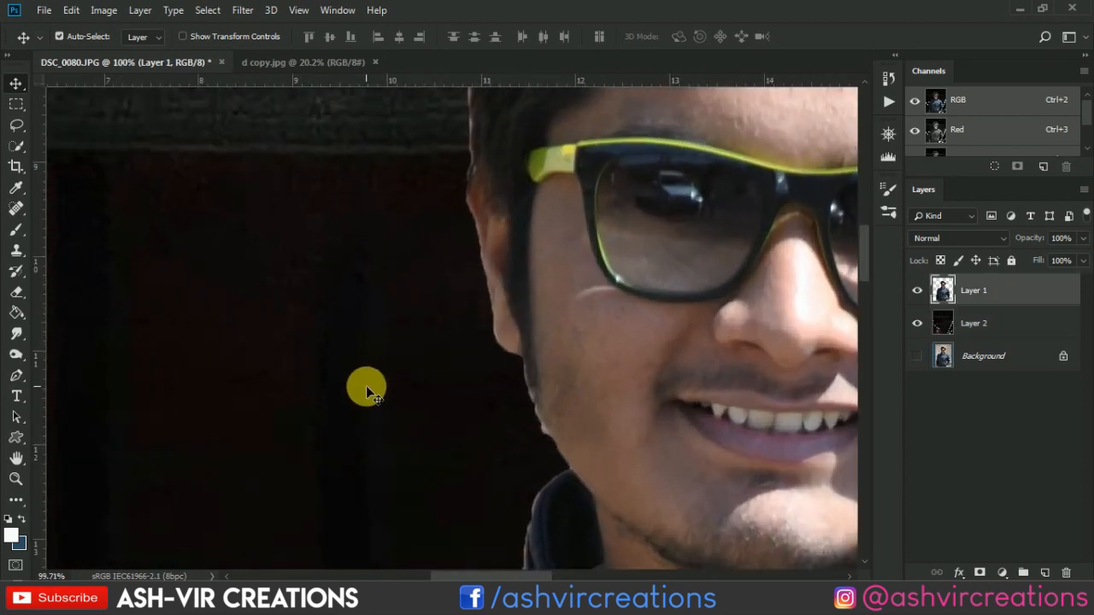
click(17, 293)
click(51, 288)
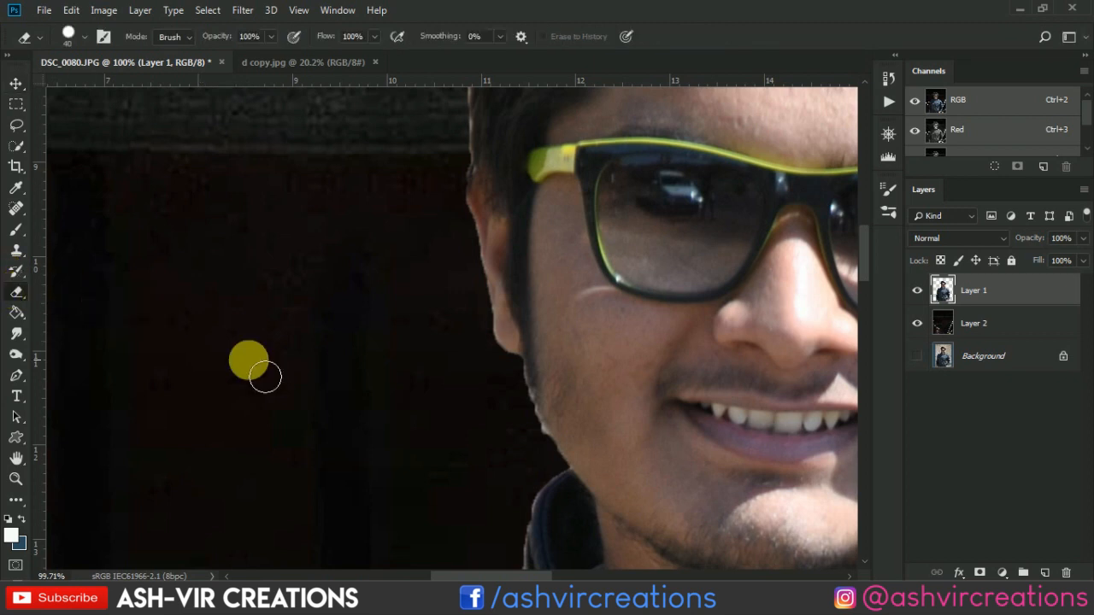
scroll(465, 453, up, 3)
right_click(490, 430)
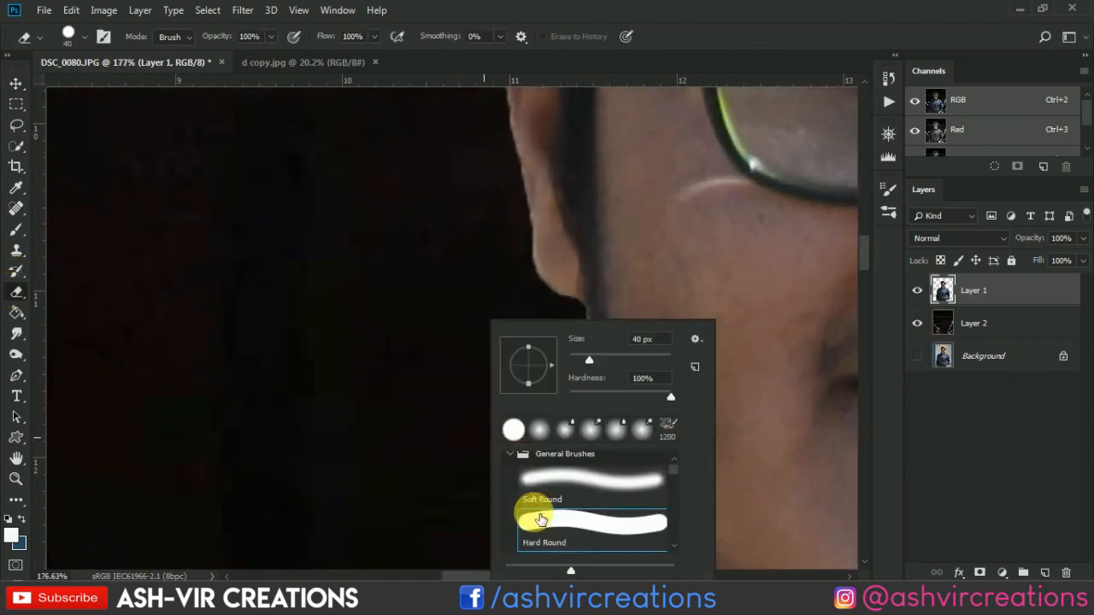
double_click(536, 526)
Erase the light fringe on Layer 1 along the man's jaw below the ear, reducing the brush size to 30 px
scroll(571, 414, up, 1)
scroll(572, 413, up, 2)
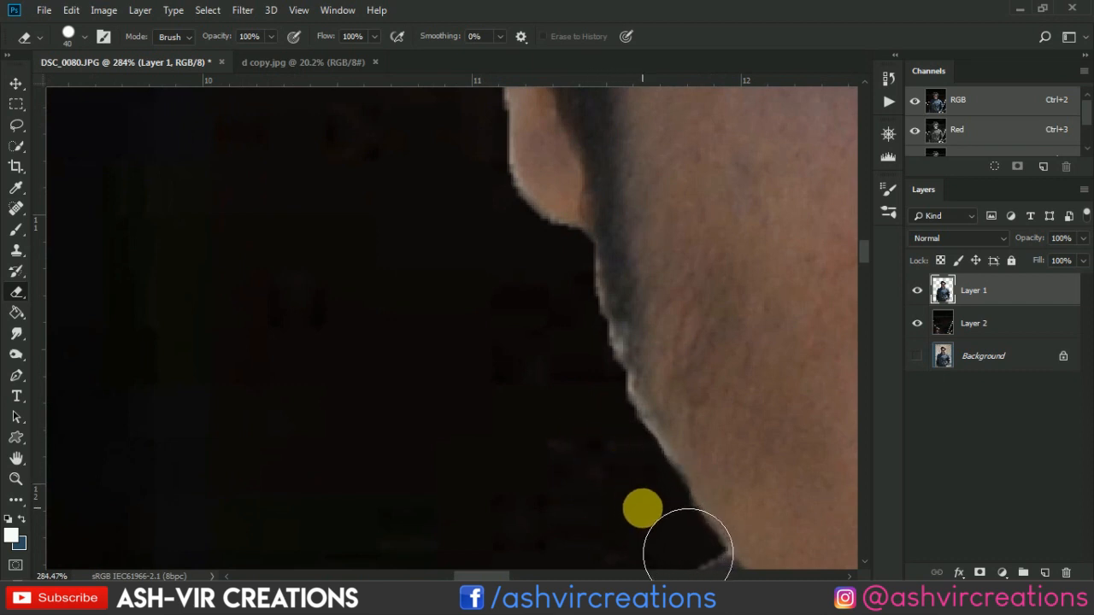
click(559, 319)
drag(559, 319, 606, 451)
key(bracketleft)
key(bracketleft)
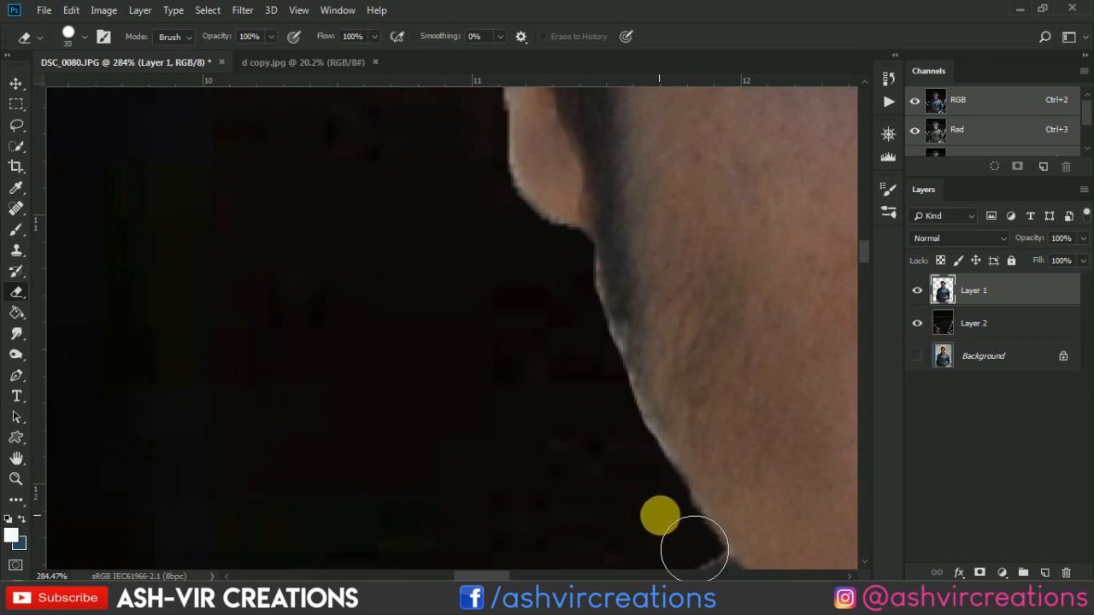
drag(661, 513, 668, 527)
scroll(571, 474, down, 3)
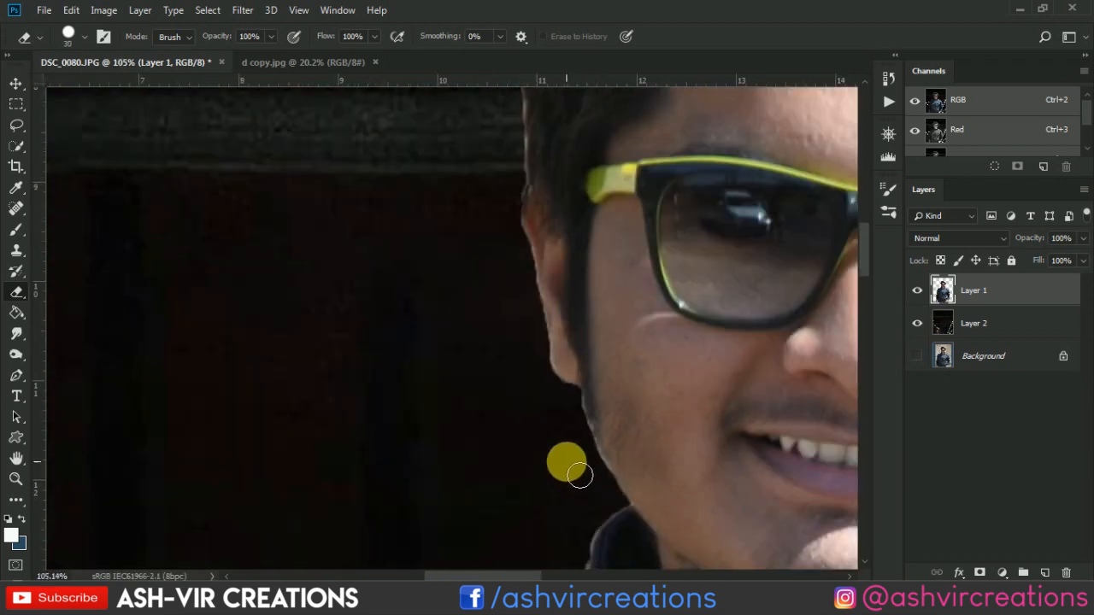
scroll(565, 427, up, 2)
scroll(580, 420, down, 3)
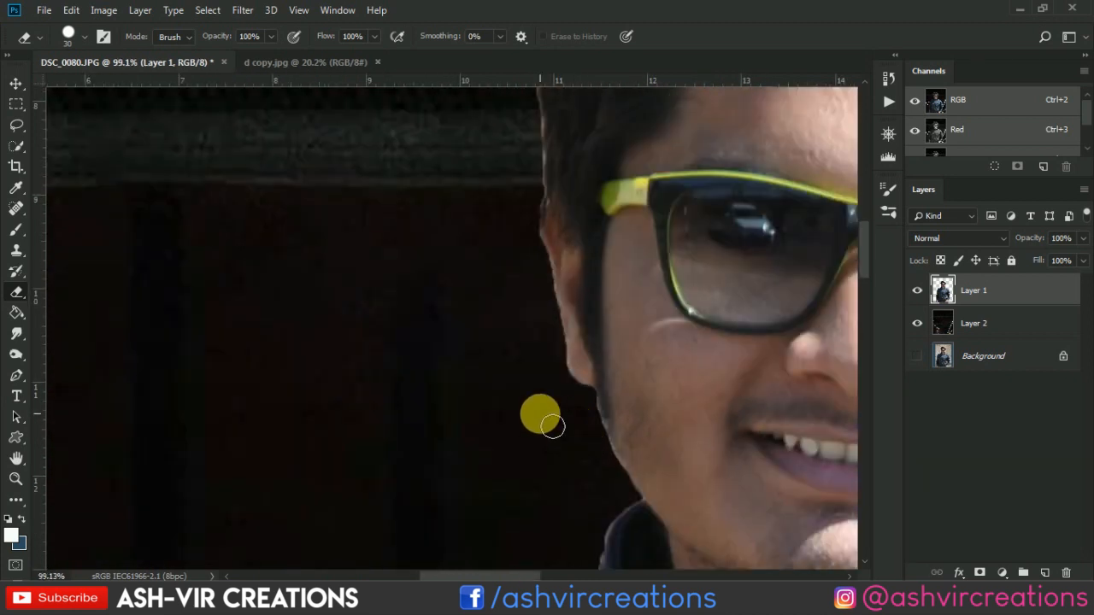
scroll(512, 403, up, 2)
drag(479, 400, 329, 322)
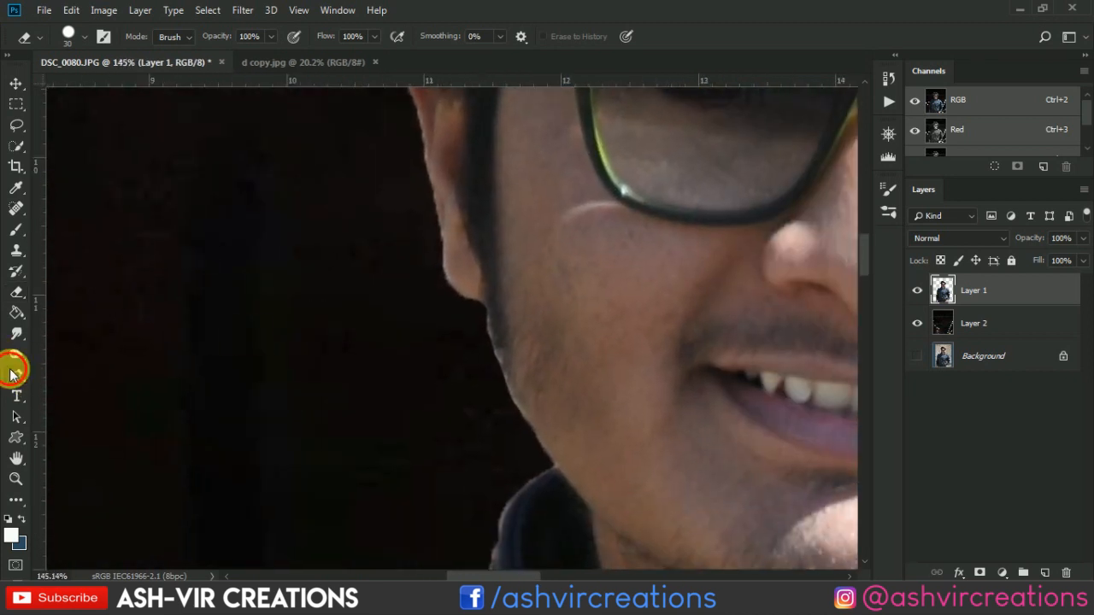
Draw a curved Pen tool path along the man's jaw edge, from just above the collar up to the earlobe
click(12, 372)
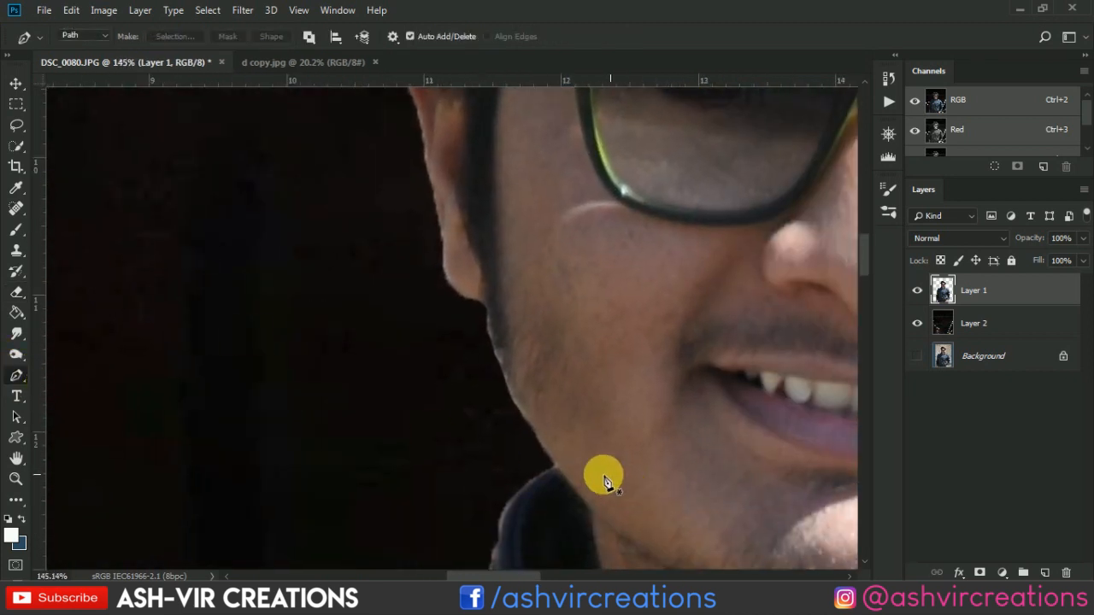
scroll(543, 453, up, 3)
click(540, 445)
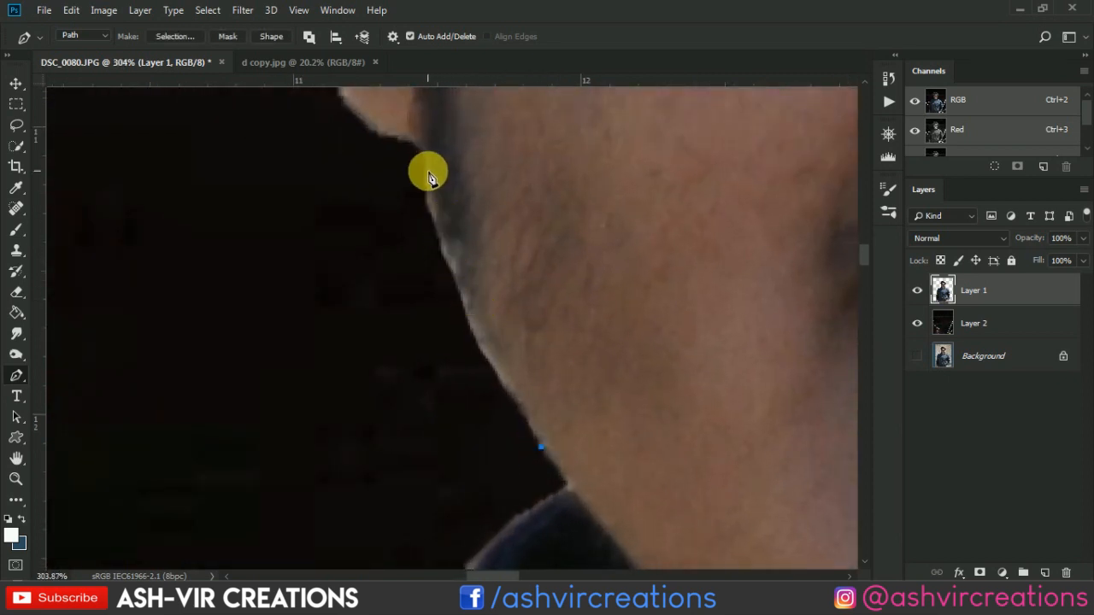
drag(426, 168, 398, 165)
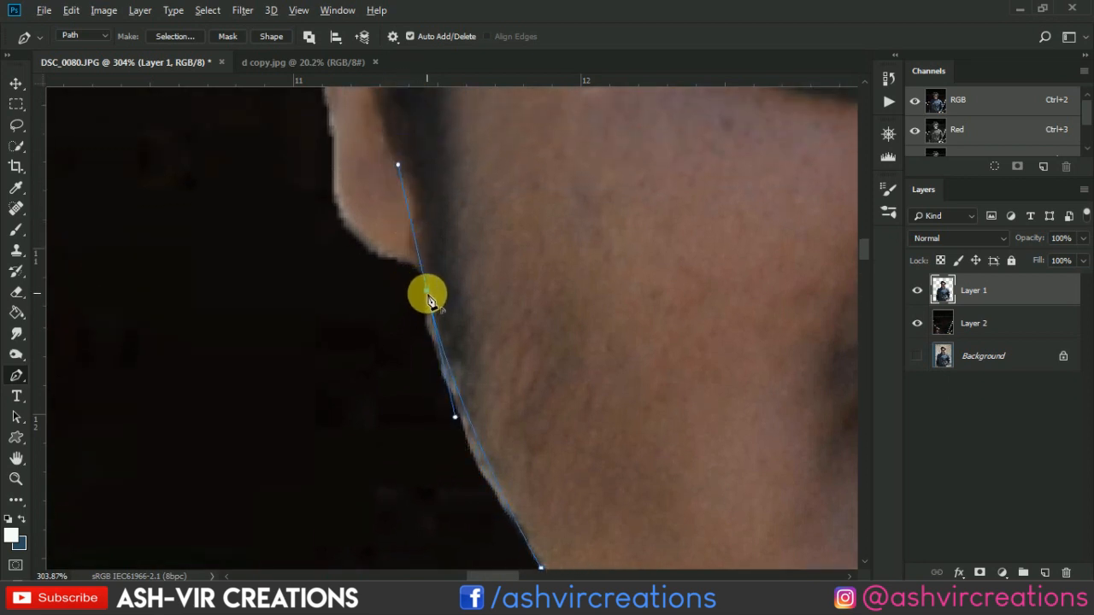
alt+click(427, 293)
drag(487, 296, 499, 217)
Close the path around the dark area outside the jaw, convert it to a selection and delete the fringe from Layer 1
click(312, 316)
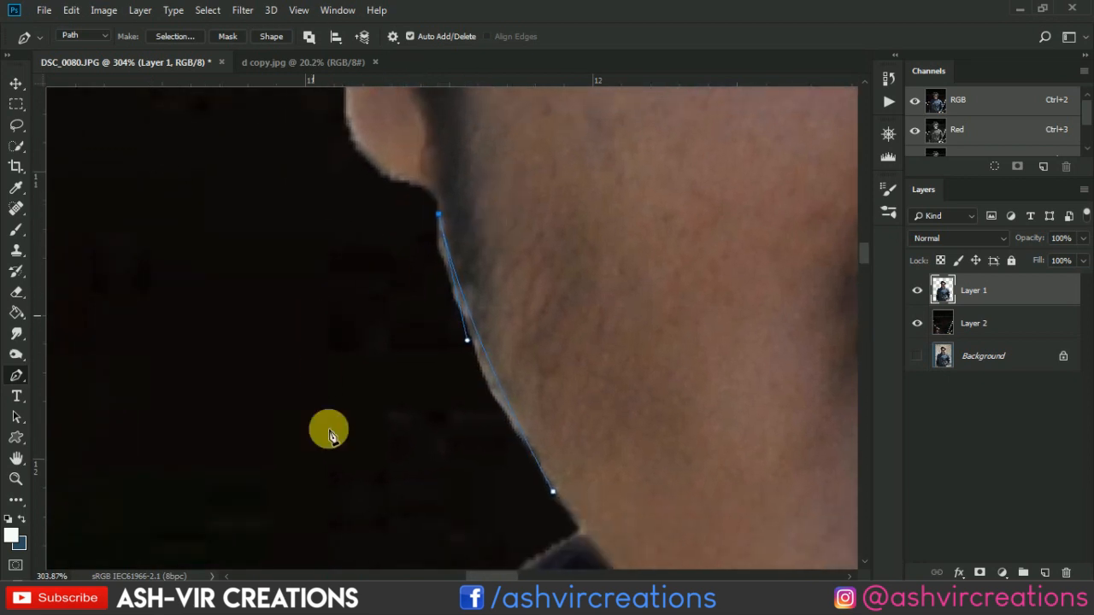
click(331, 437)
click(428, 485)
click(553, 491)
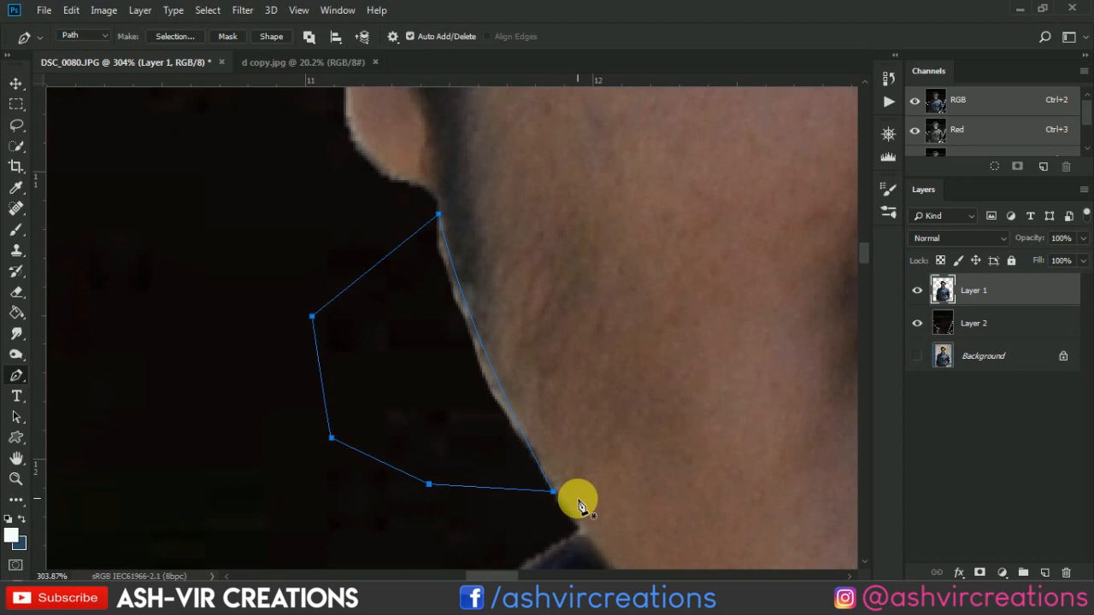
key(ctrl+Return)
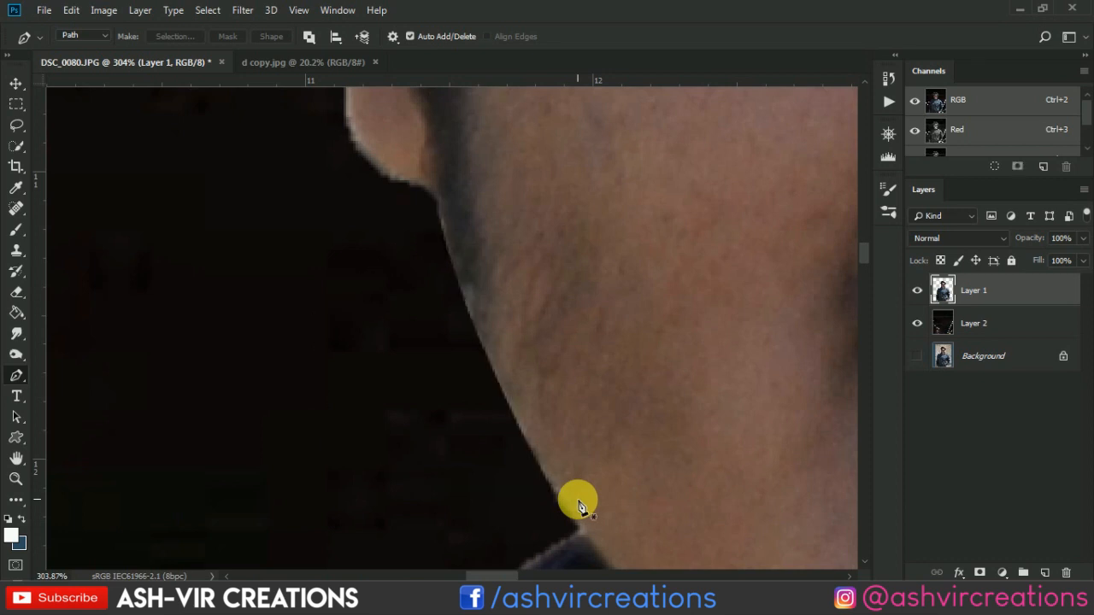
Hide Layer 2 and show the Background layer to reveal the original photo around the face
key(v)
scroll(452, 490, down, 8)
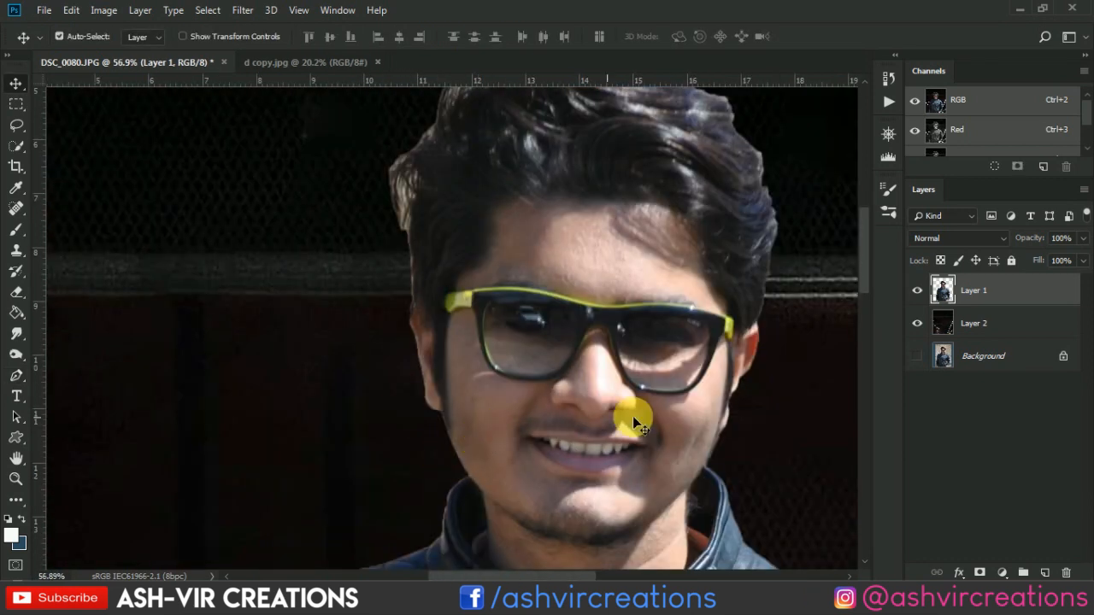
scroll(632, 416, up, 3)
click(917, 323)
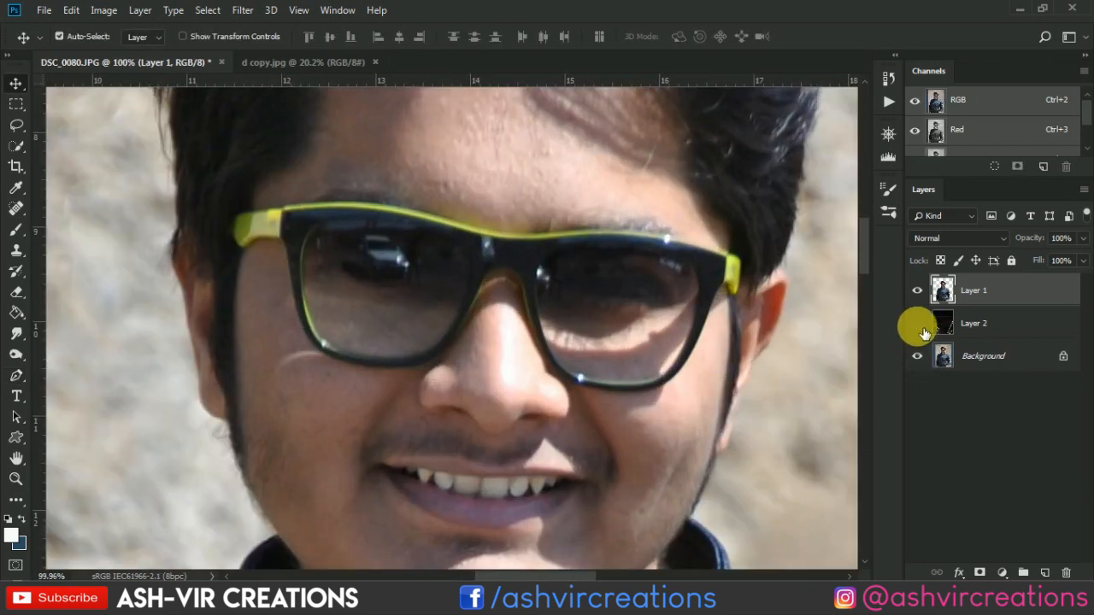
click(917, 323)
click(917, 323)
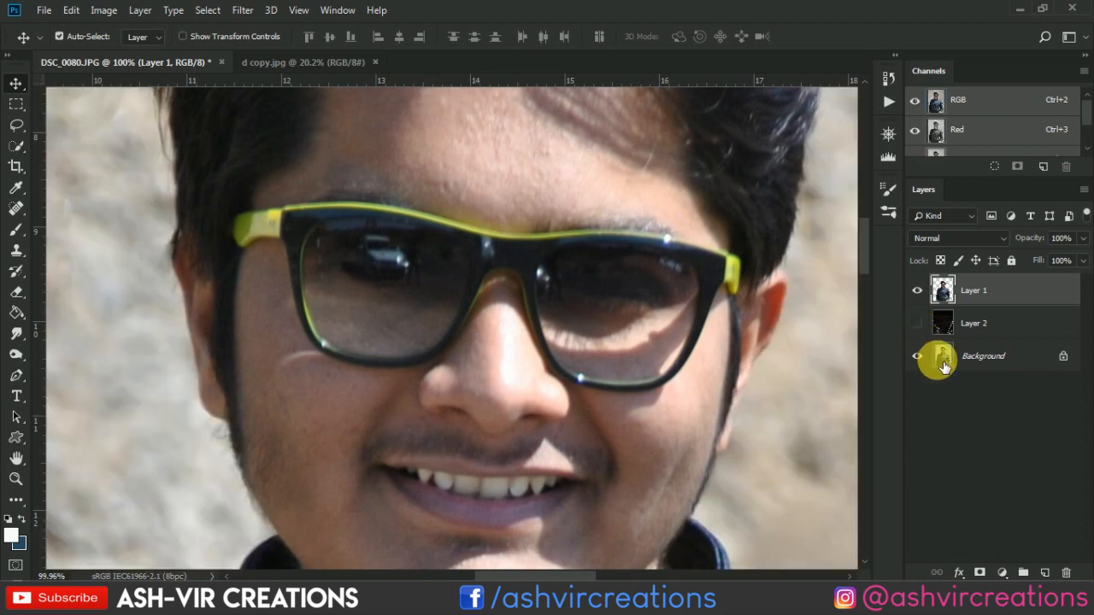
Start a Pen tool path at the lower edge of the man's other ear and place anchors down its outer edge
scroll(703, 384, up, 3)
drag(704, 384, 475, 365)
key(p)
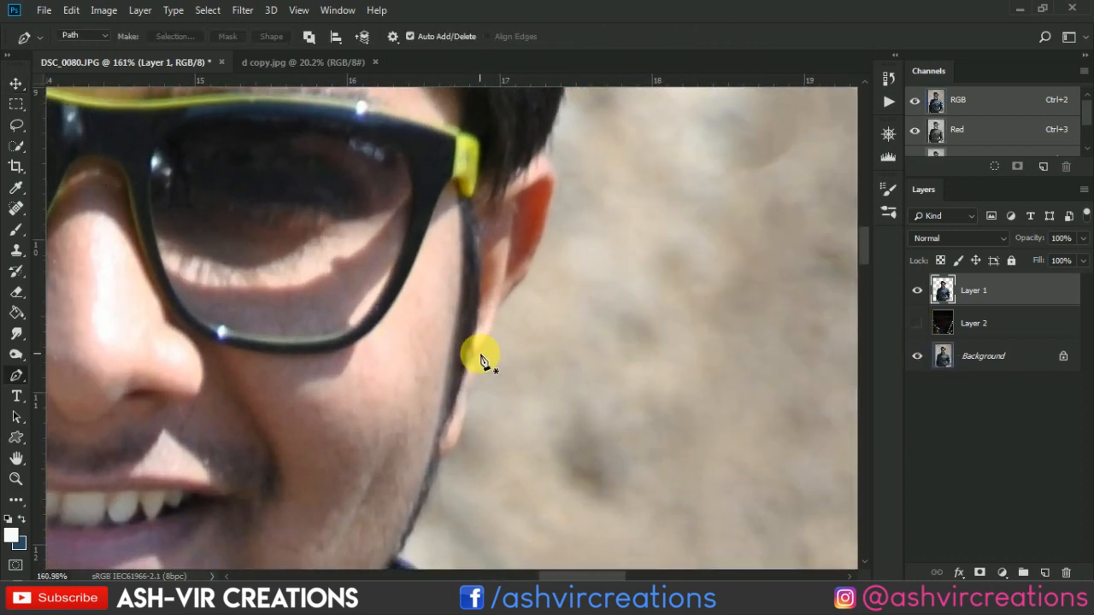
scroll(475, 362, up, 2)
click(531, 254)
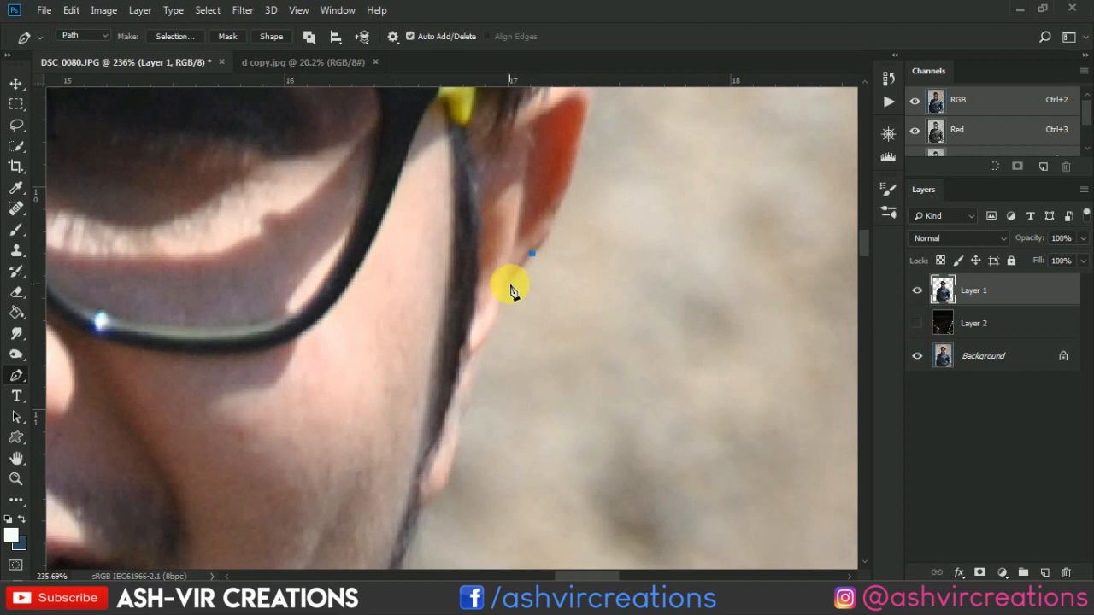
click(507, 282)
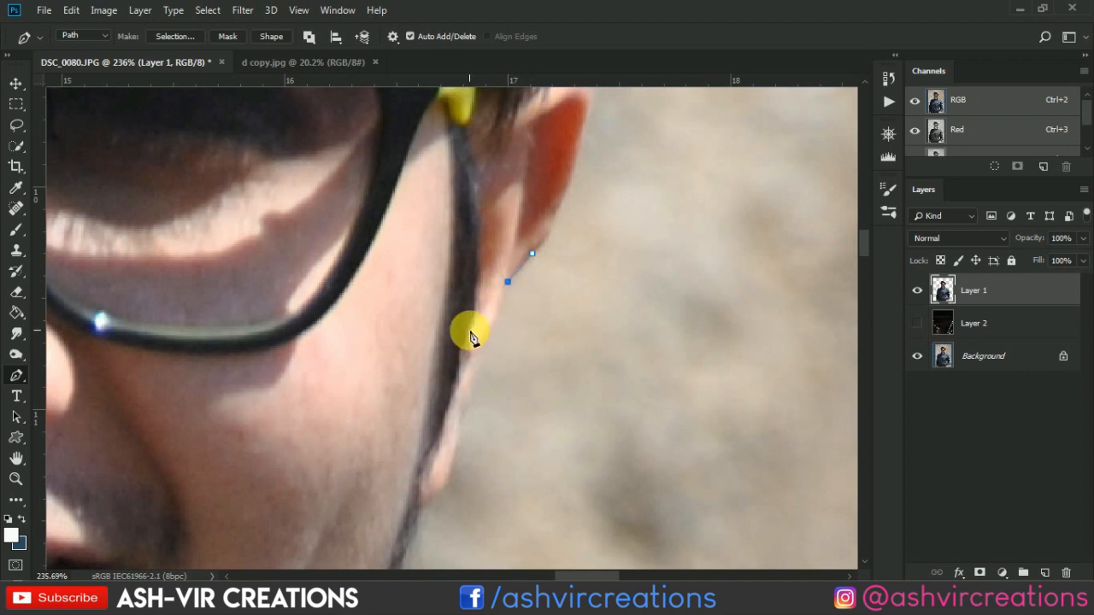
click(482, 349)
scroll(482, 349, up, 2)
drag(509, 336, 535, 261)
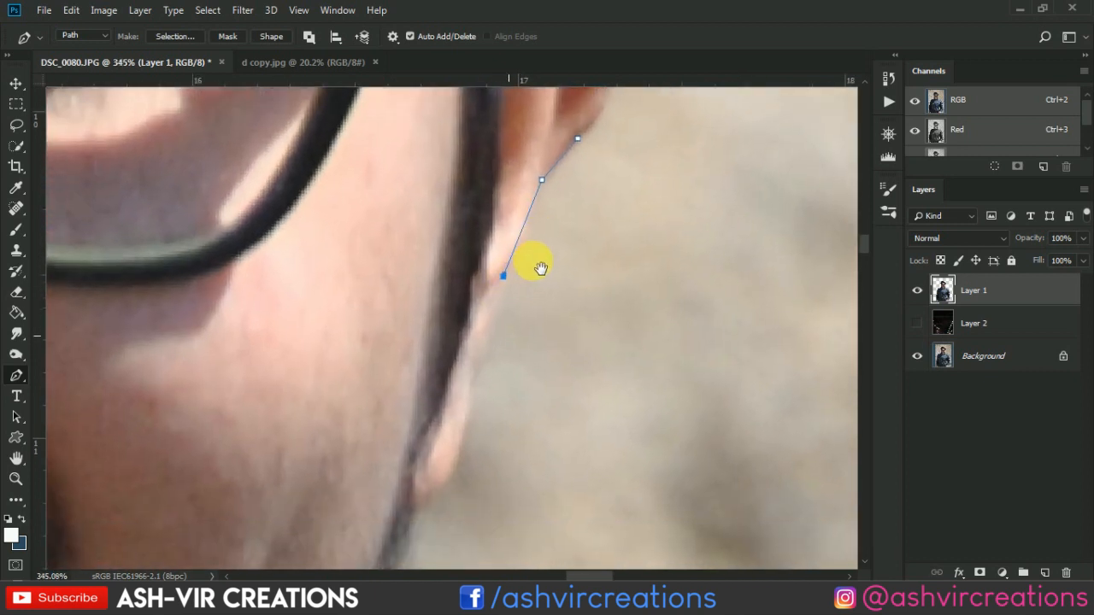
key(ctrl+z)
click(532, 204)
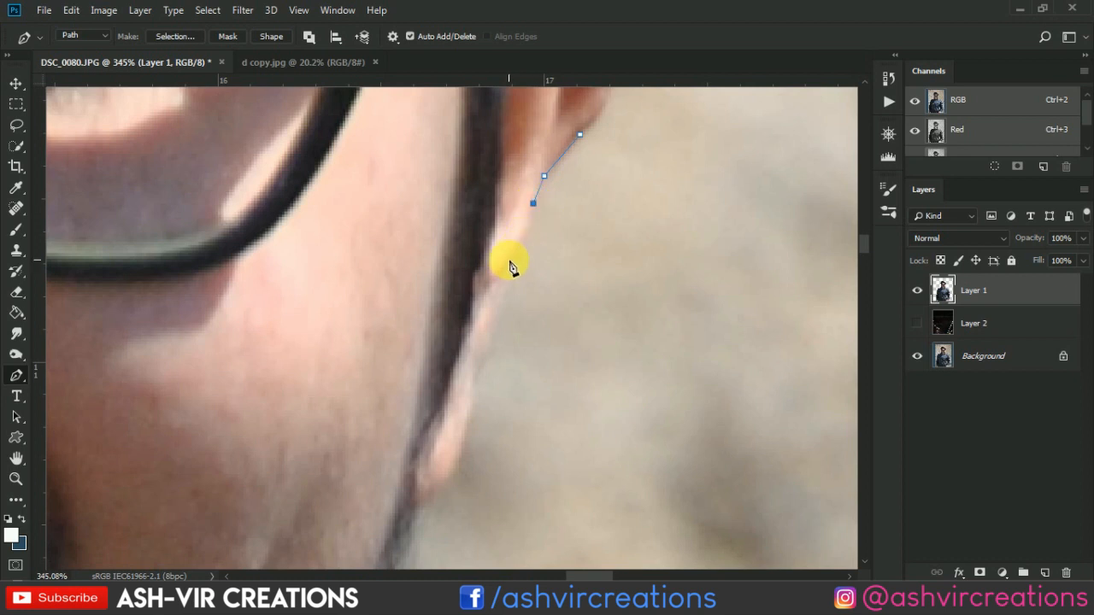
Continue the path in curves around the earlobe to where it meets the jaw, removing the outgoing handles at the lobe anchors
drag(502, 278, 488, 302)
drag(470, 402, 462, 446)
drag(571, 359, 643, 255)
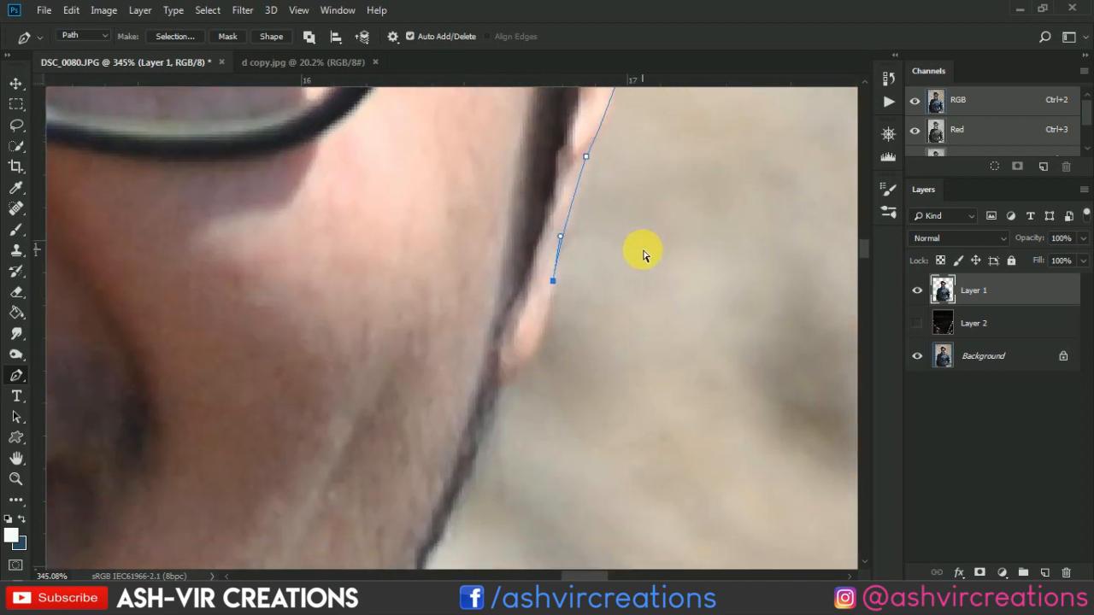
alt+click(553, 280)
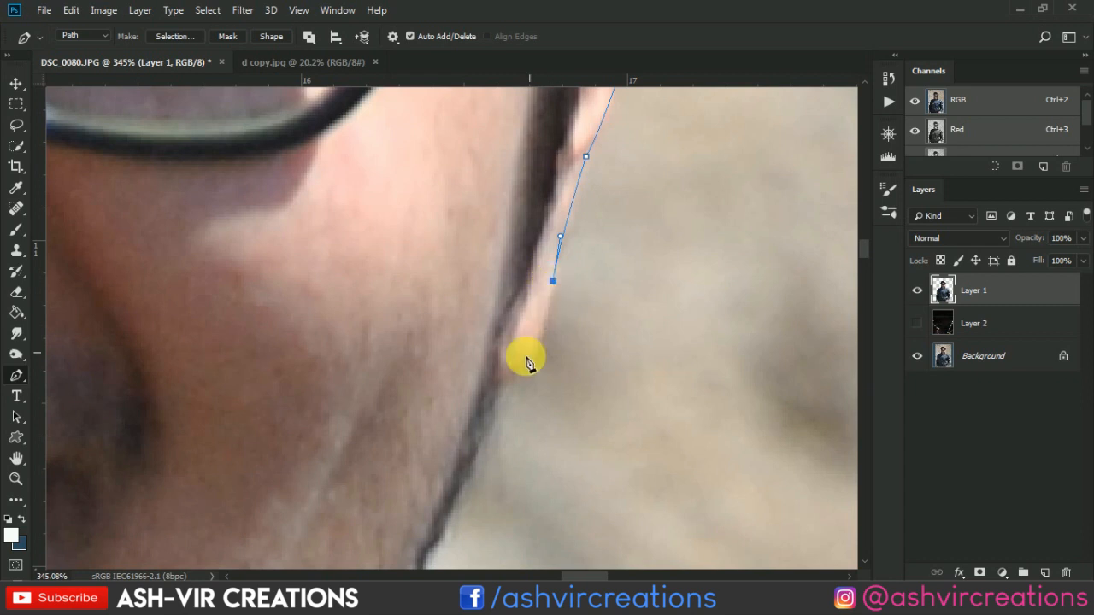
drag(501, 392, 445, 431)
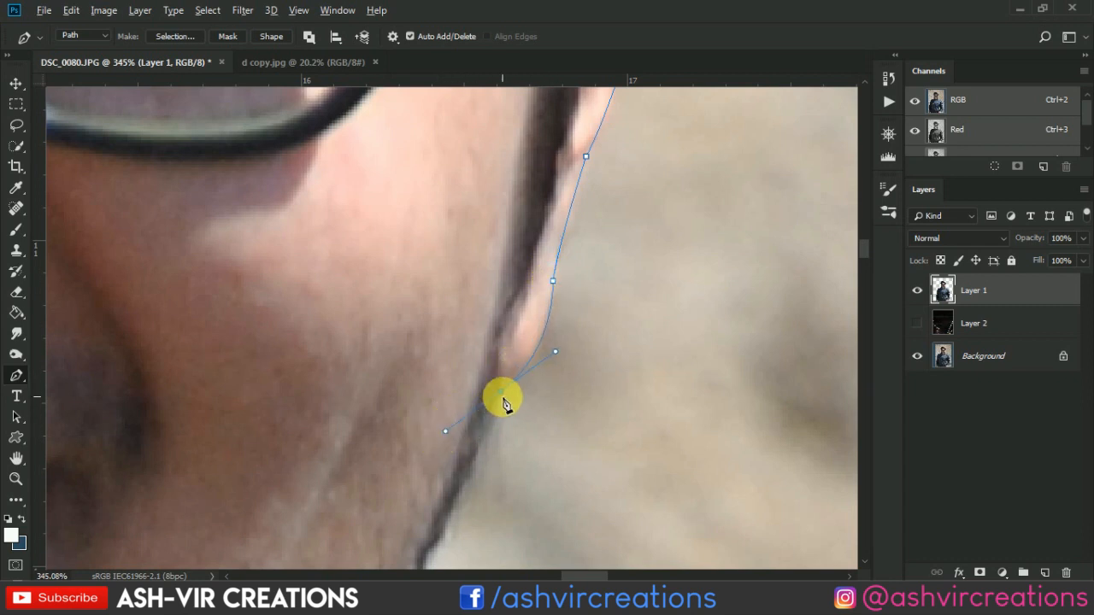
alt+click(501, 392)
Extend the path with a curve down the jaw edge to the jacket collar, ending in a corner anchor
drag(520, 427, 661, 171)
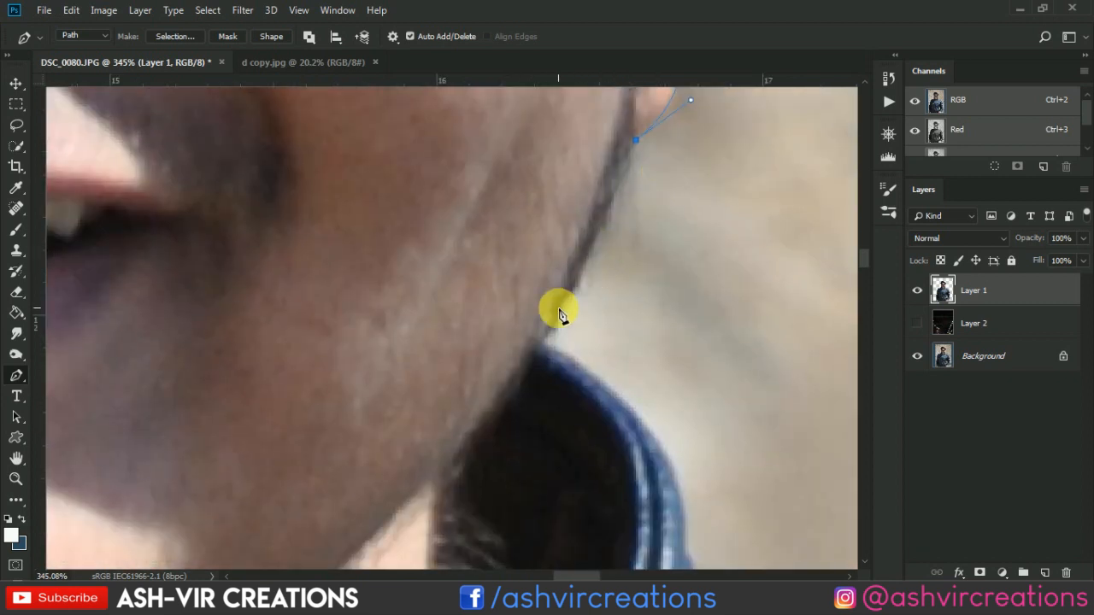
drag(538, 340, 498, 386)
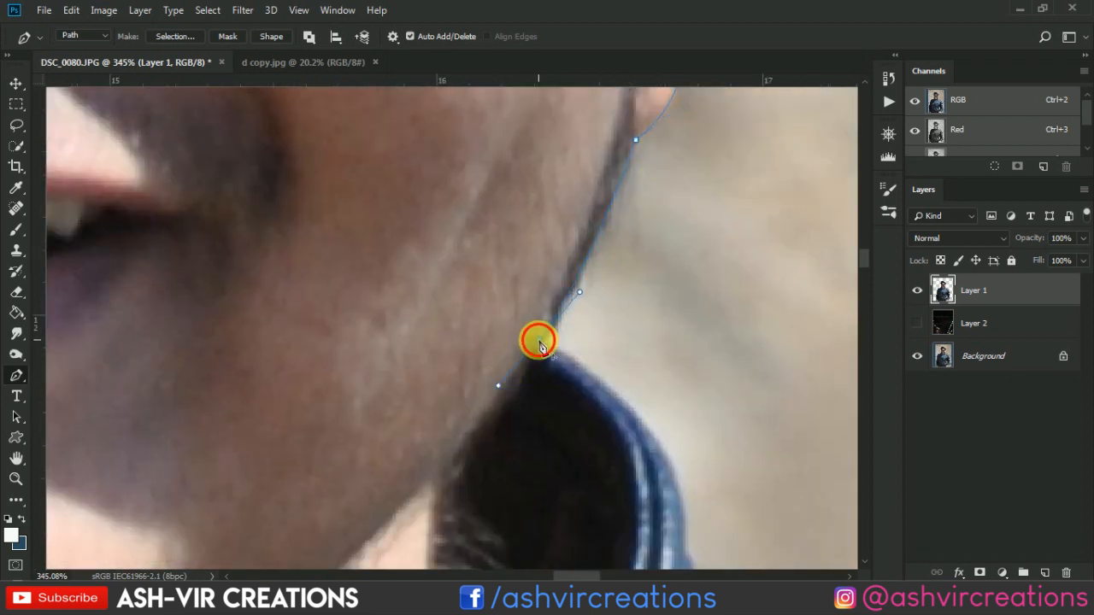
alt+click(539, 340)
Close the path through the cheek and across the ear, and convert it to a selection
click(473, 279)
drag(475, 173, 464, 373)
scroll(435, 290, down, 5)
drag(460, 187, 413, 325)
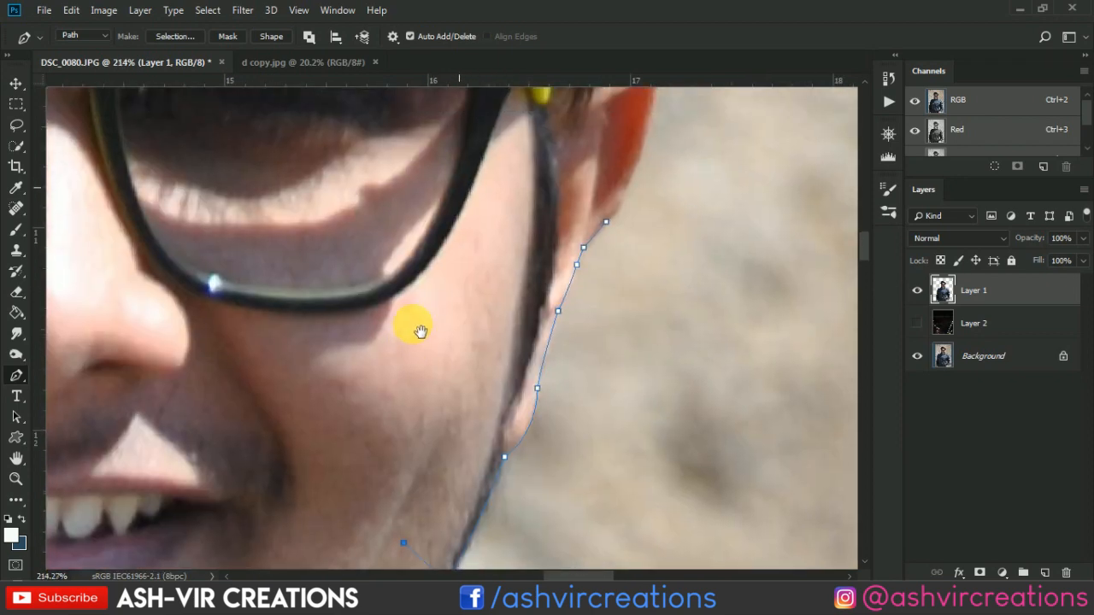
scroll(415, 314, down, 6)
scroll(543, 211, up, 5)
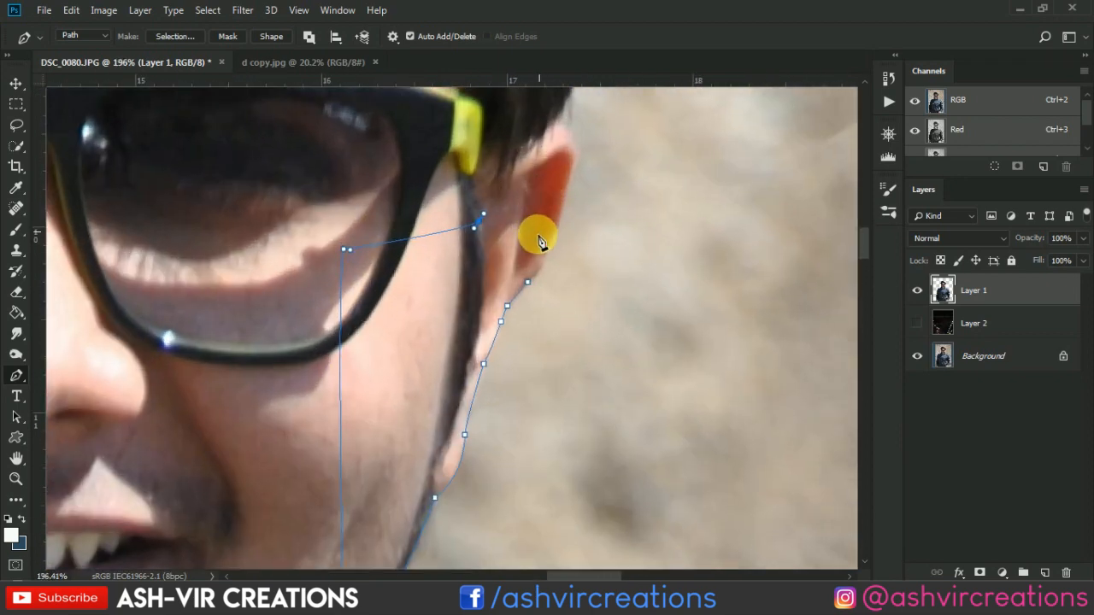
click(538, 233)
click(527, 282)
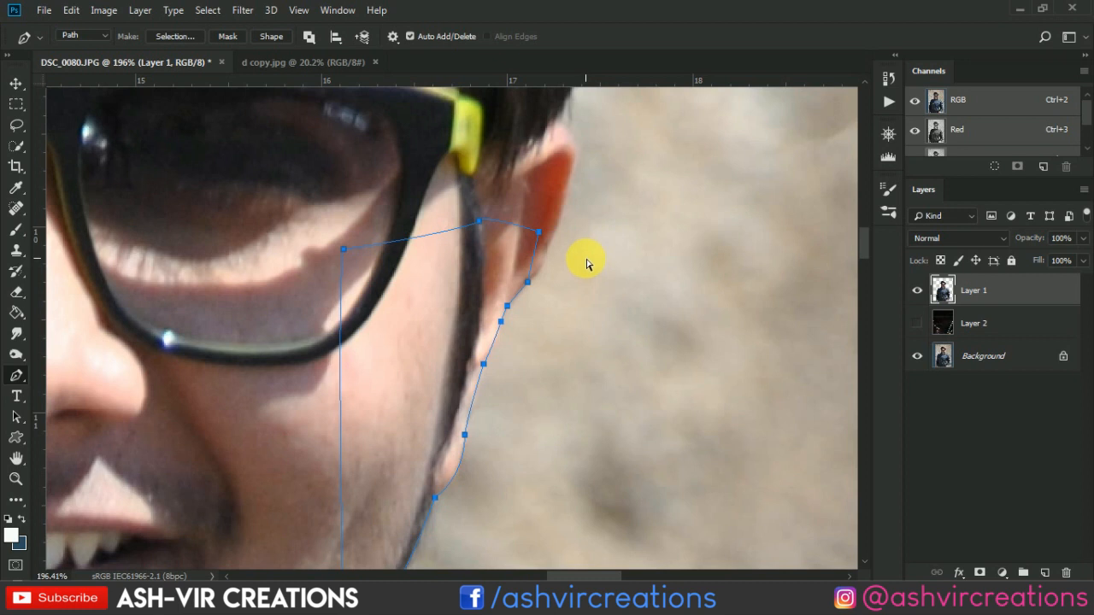
key(ctrl+Return)
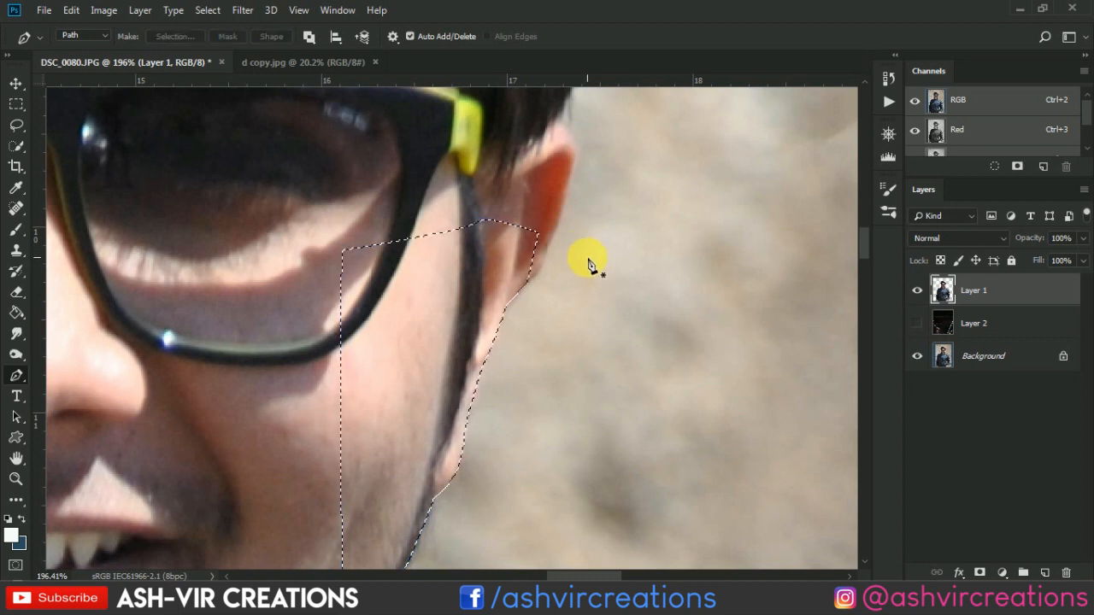
Copy the selected ear and jaw area from the Background to a new layer, and hide the Background
click(940, 357)
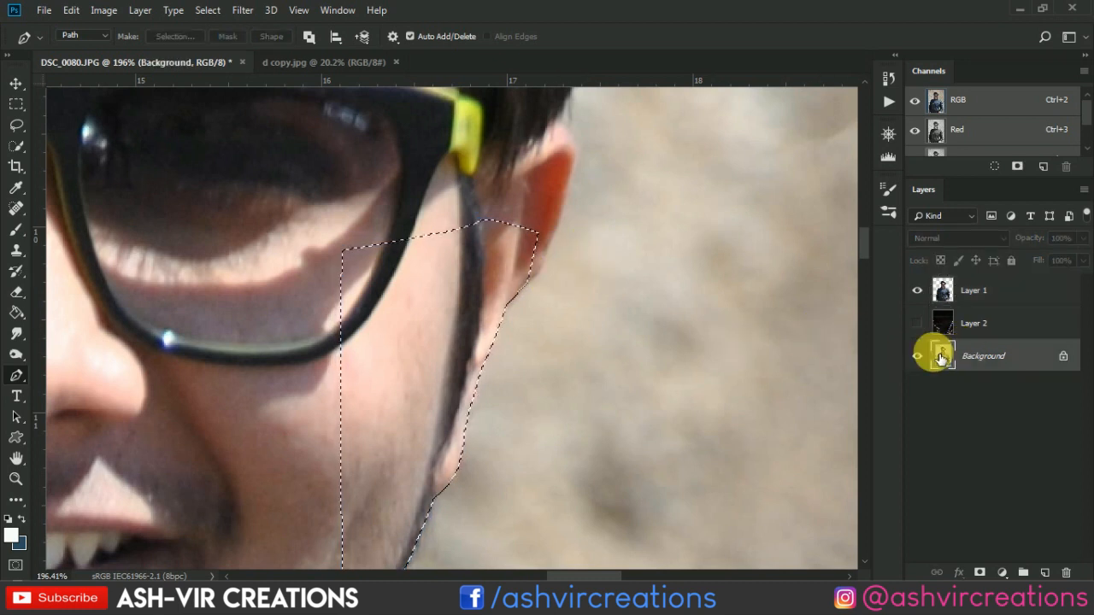
drag(479, 379, 464, 249)
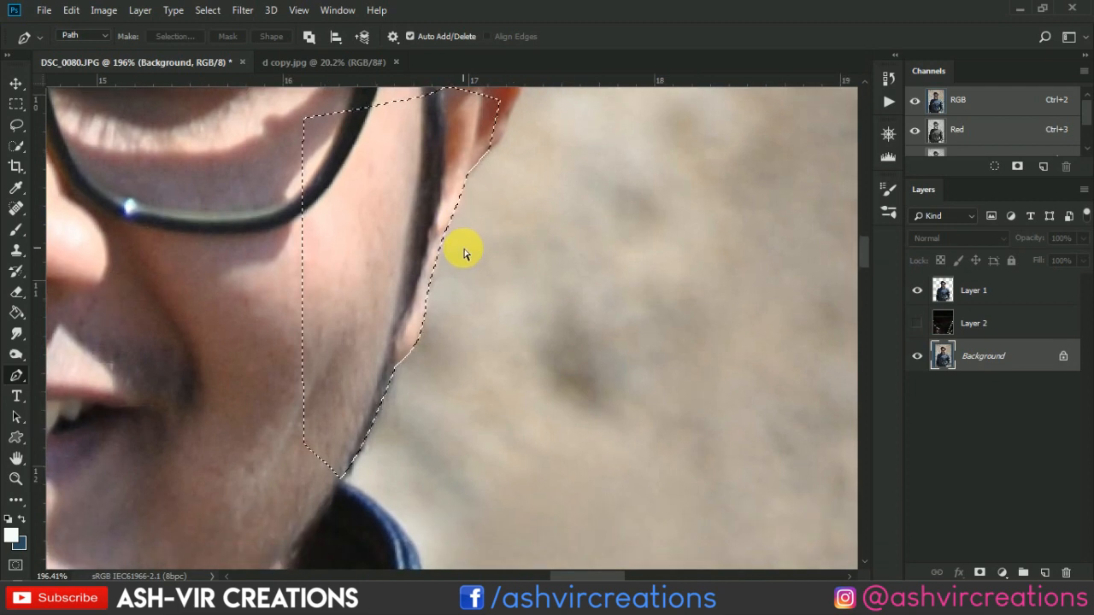
key(ctrl+j)
click(919, 389)
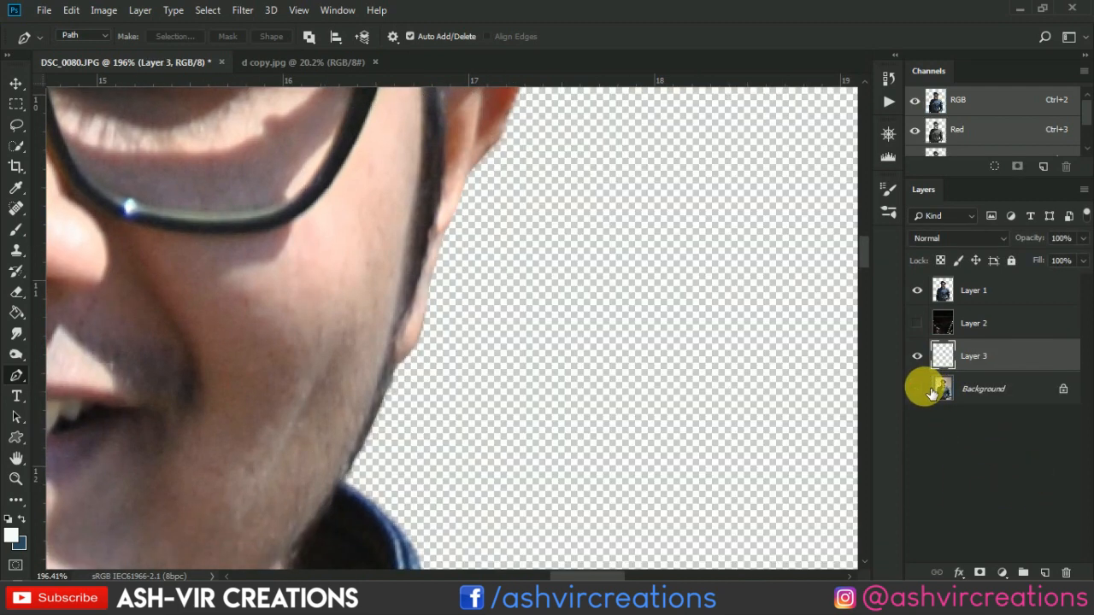
Toggle Layer 3's visibility to compare the ear and jaw edge with and without the restored piece
click(916, 357)
click(916, 356)
click(917, 356)
click(917, 357)
click(917, 357)
click(915, 357)
click(914, 357)
click(914, 357)
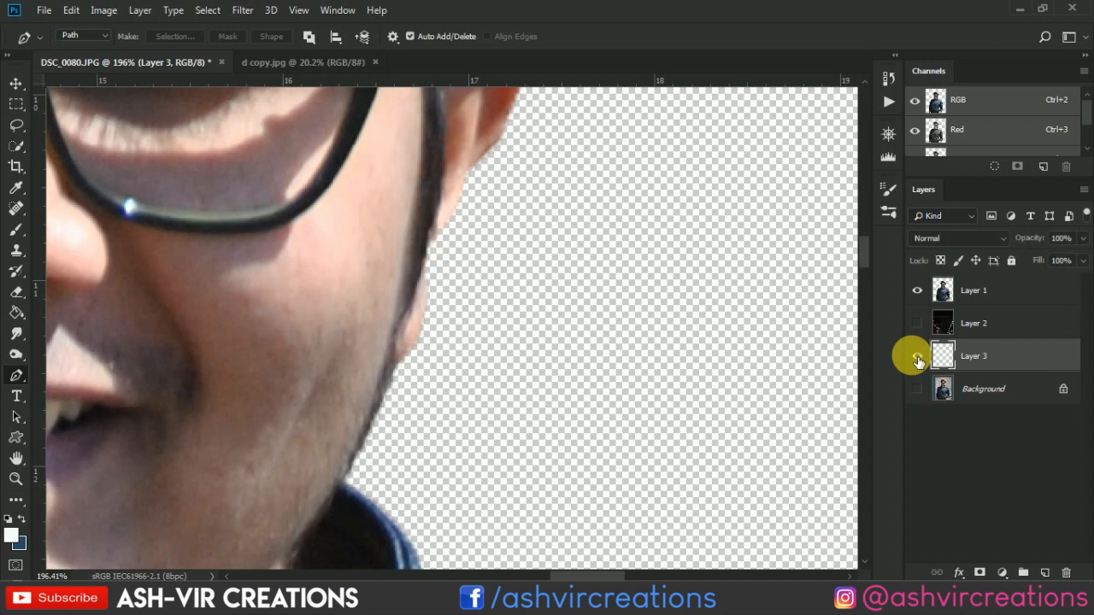
Select Layer 1 and Layer 3 together and merge them into one layer
drag(476, 256, 511, 303)
scroll(517, 309, down, 3)
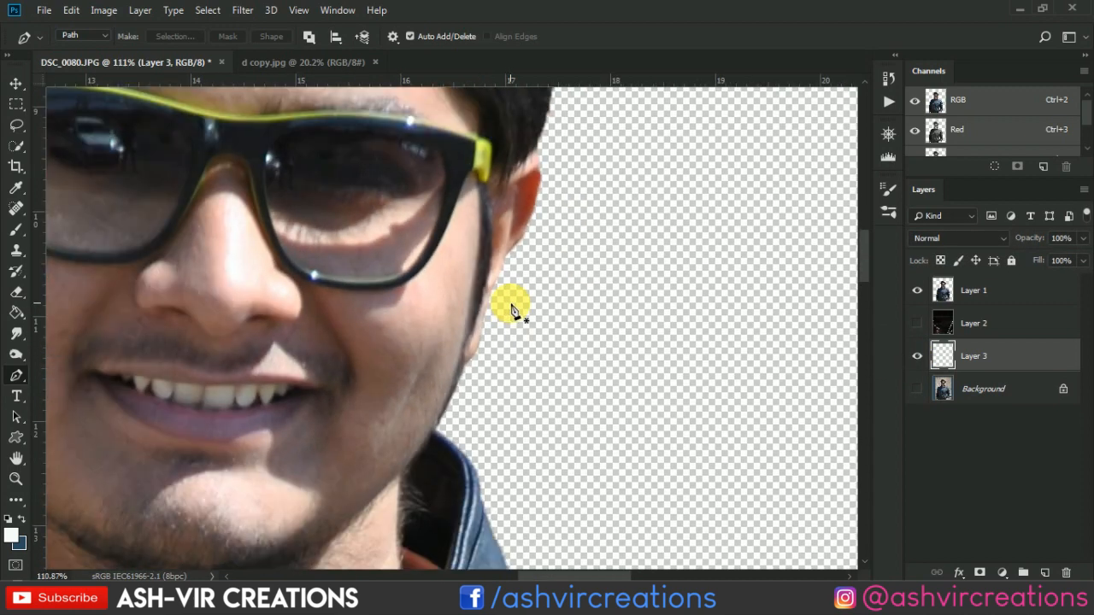
ctrl+click(1019, 311)
click(1019, 297)
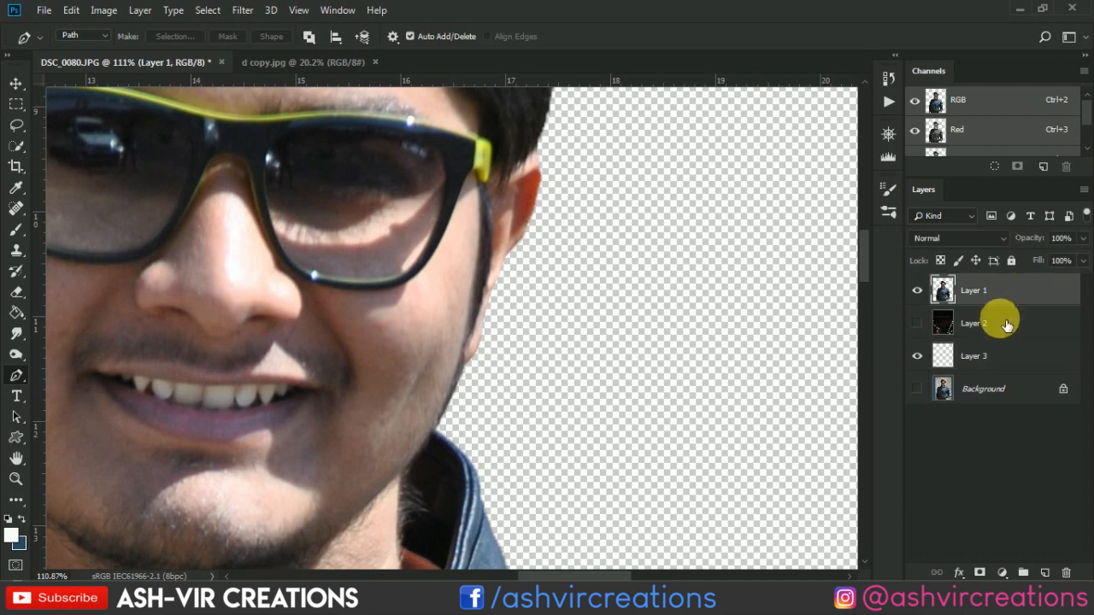
ctrl+click(1005, 355)
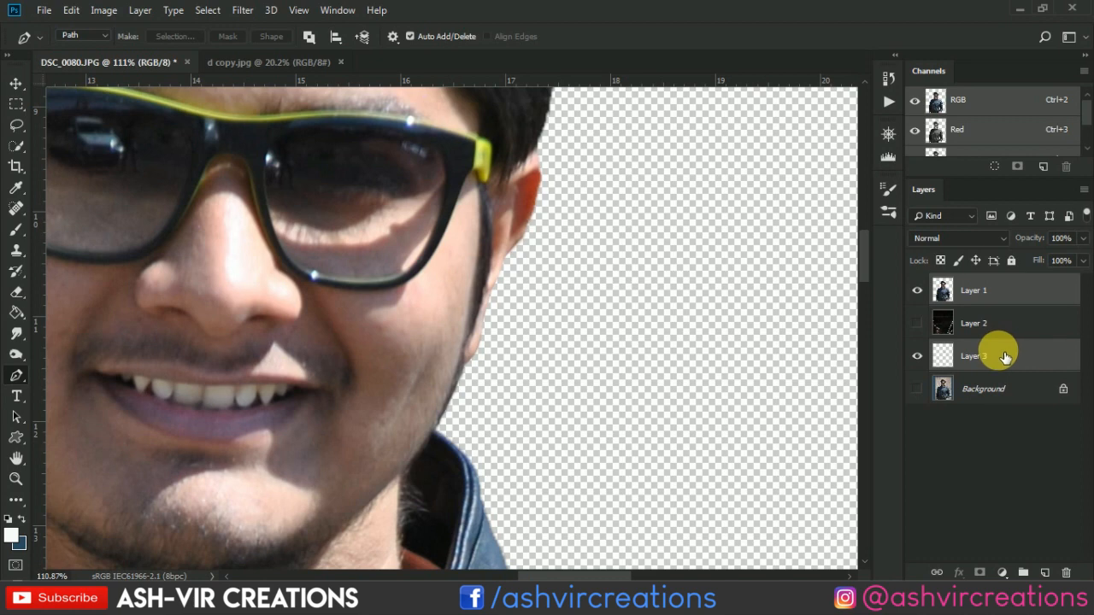
right_click(1003, 355)
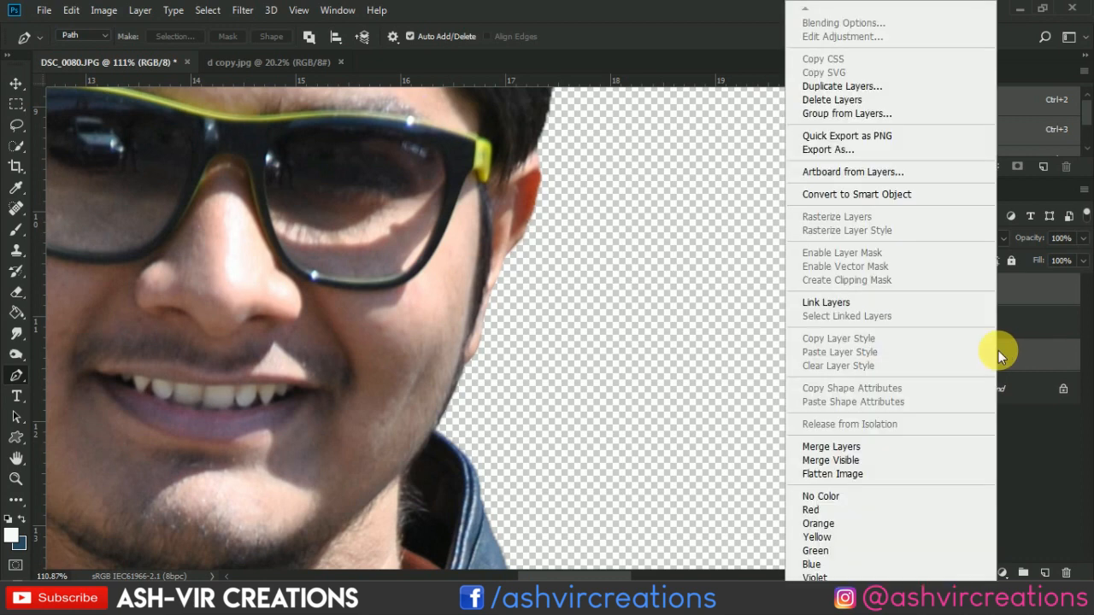
click(831, 447)
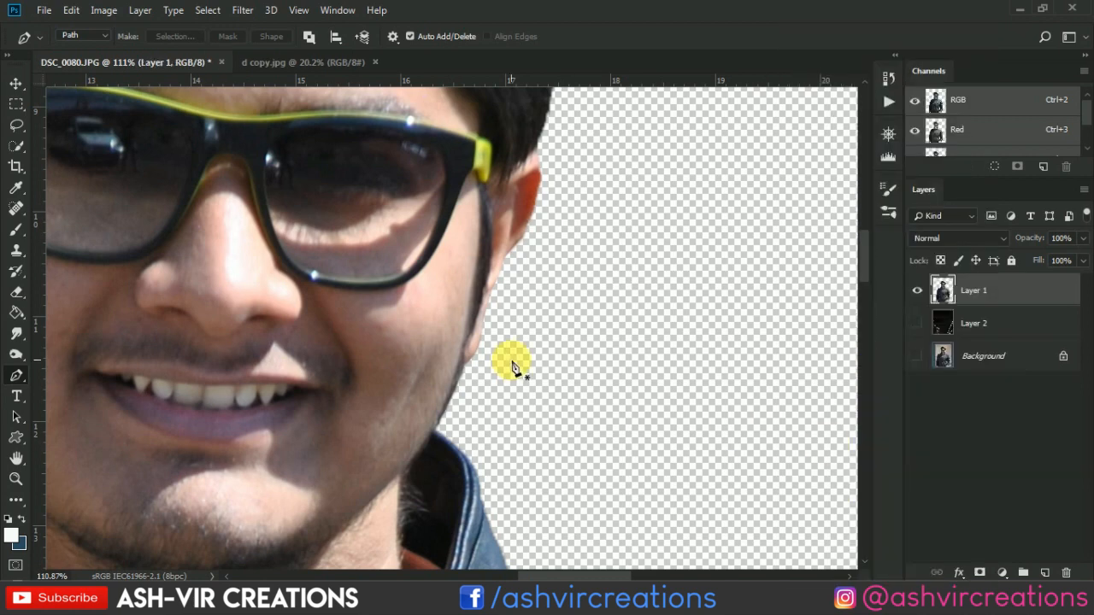
Inspect the cut-out's hair edges at the side and top of the head
key(v)
scroll(508, 363, down, 5)
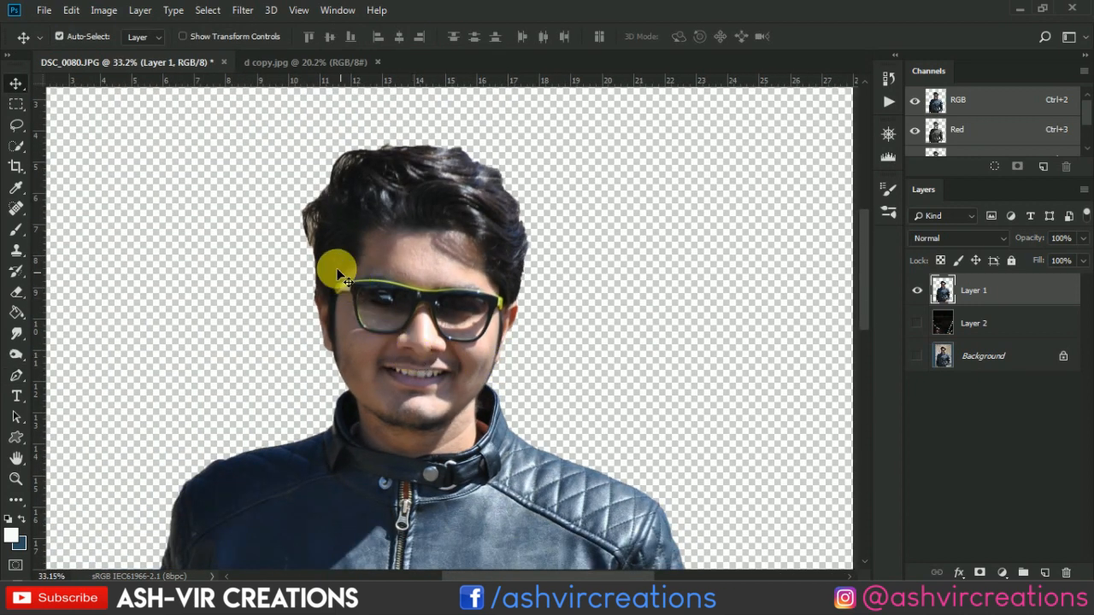
scroll(288, 227, up, 5)
drag(350, 220, 354, 291)
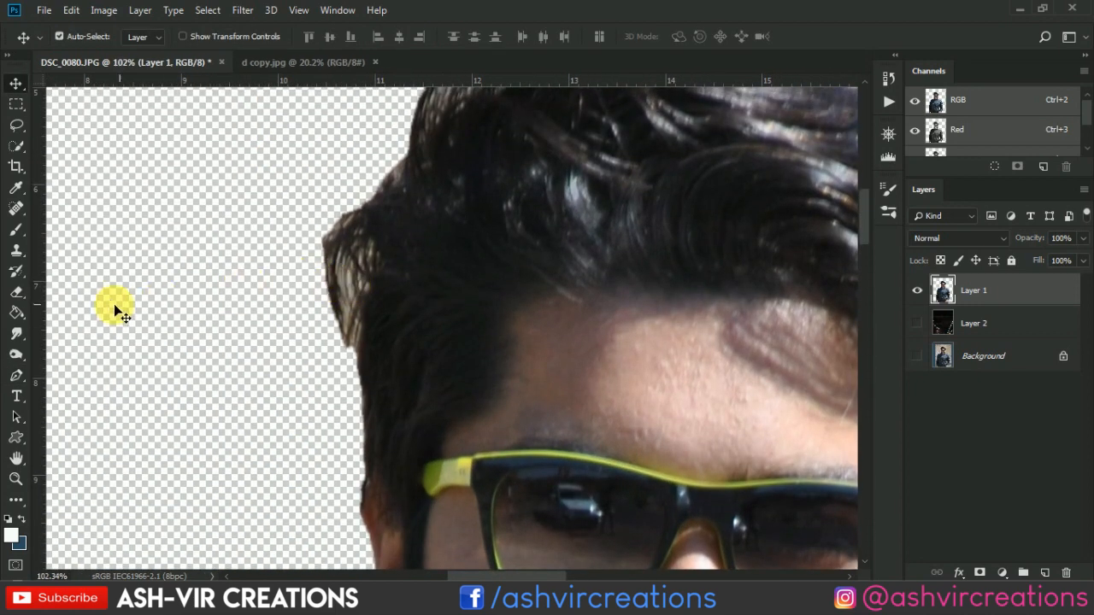
drag(377, 232, 357, 306)
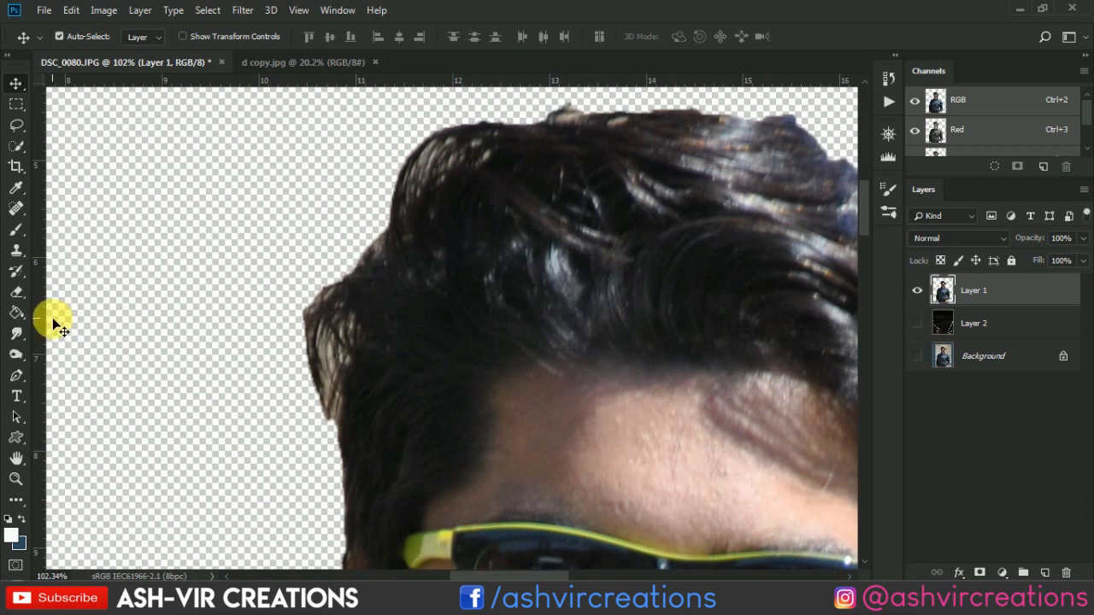
Erase the light-fringed hair tuft at the side of the man's head on Layer 1
click(18, 294)
scroll(287, 334, up, 1)
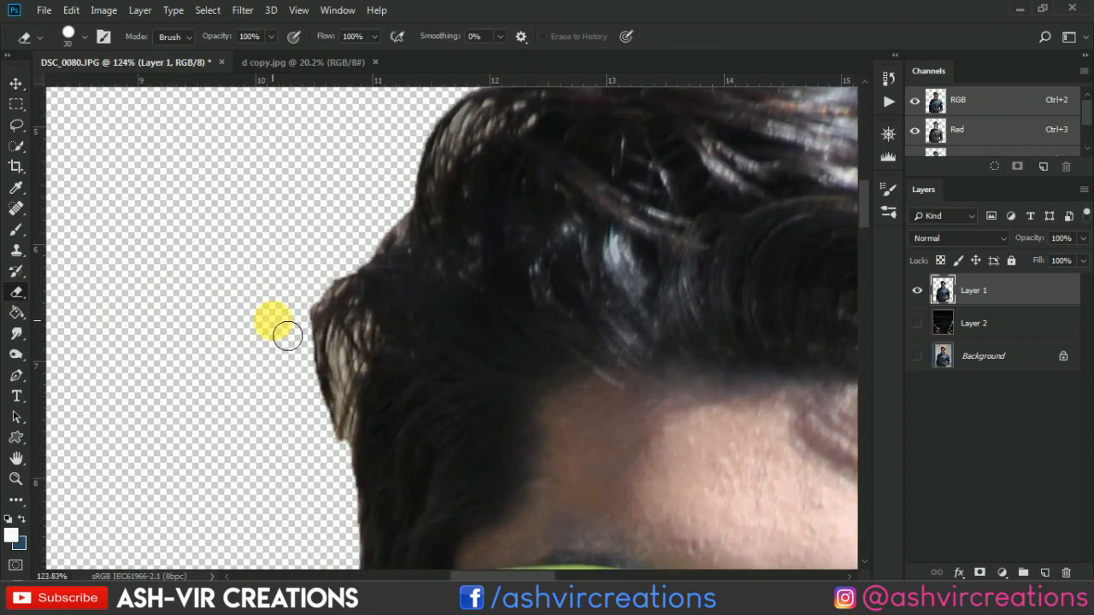
mouse_move(290, 337)
mouse_down()
mouse_move(376, 364)
mouse_move(362, 379)
mouse_move(346, 481)
mouse_move(348, 320)
mouse_move(354, 340)
mouse_move(342, 306)
mouse_move(386, 226)
mouse_up()
key(bracketright)
scroll(380, 214, down, 6)
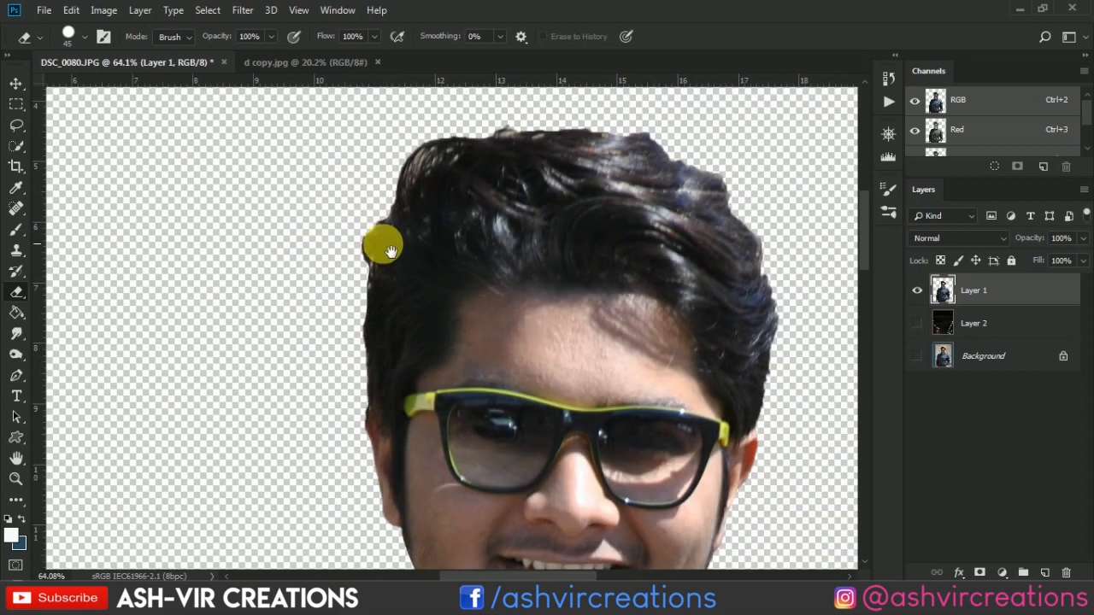
scroll(495, 118, up, 1)
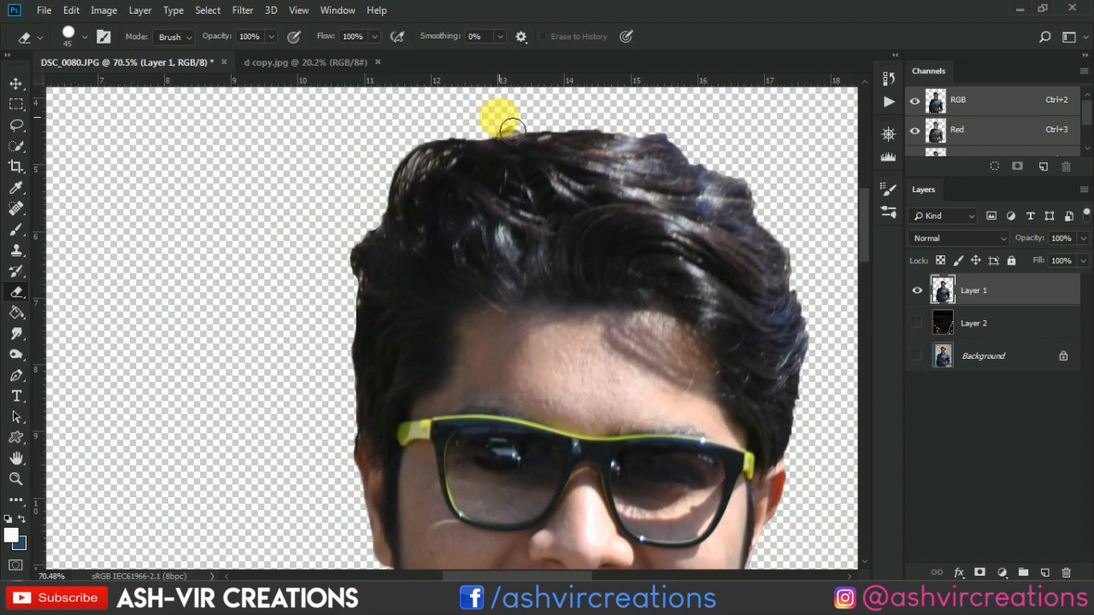
Use the Smudge tool with a Hard Round brush of about 25 to 35 px to pull hair strands outward where the tuft was erased
right_click(15, 336)
click(85, 365)
scroll(427, 273, up, 2)
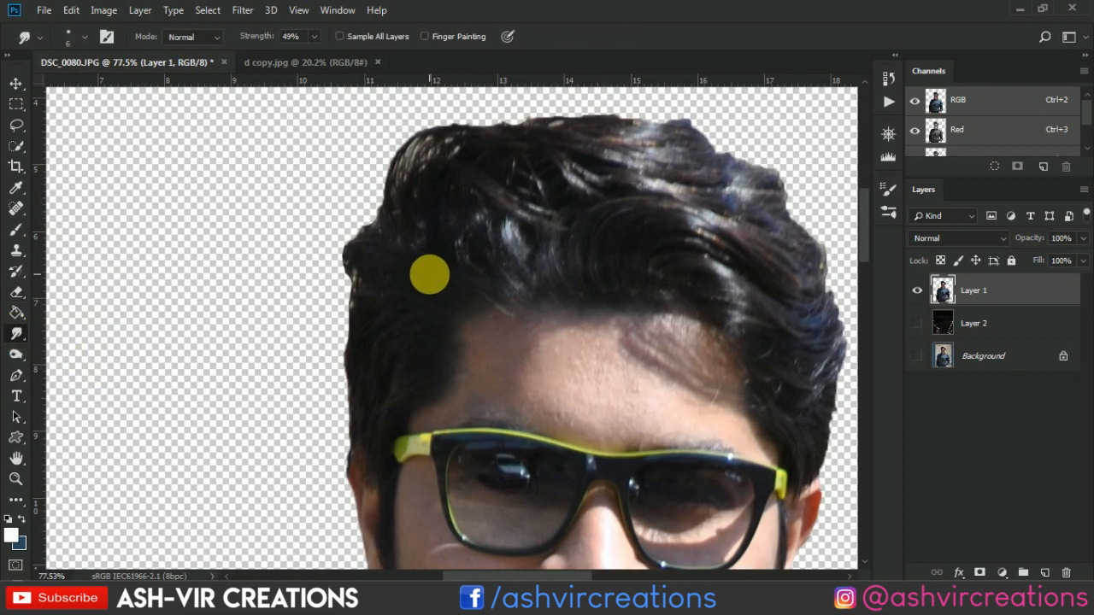
right_click(291, 221)
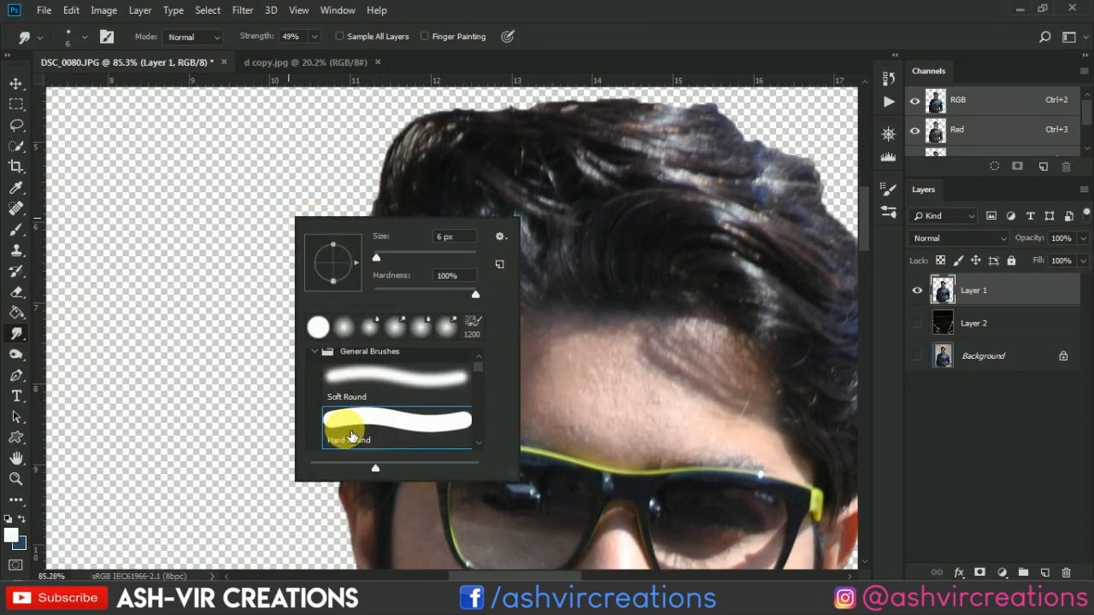
double_click(346, 428)
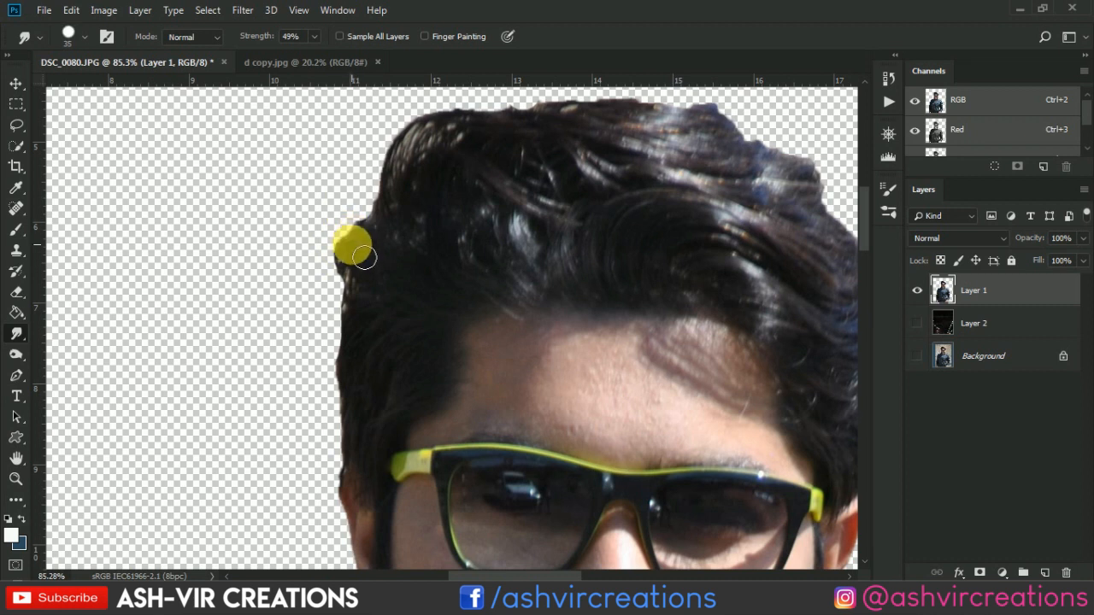
key([)
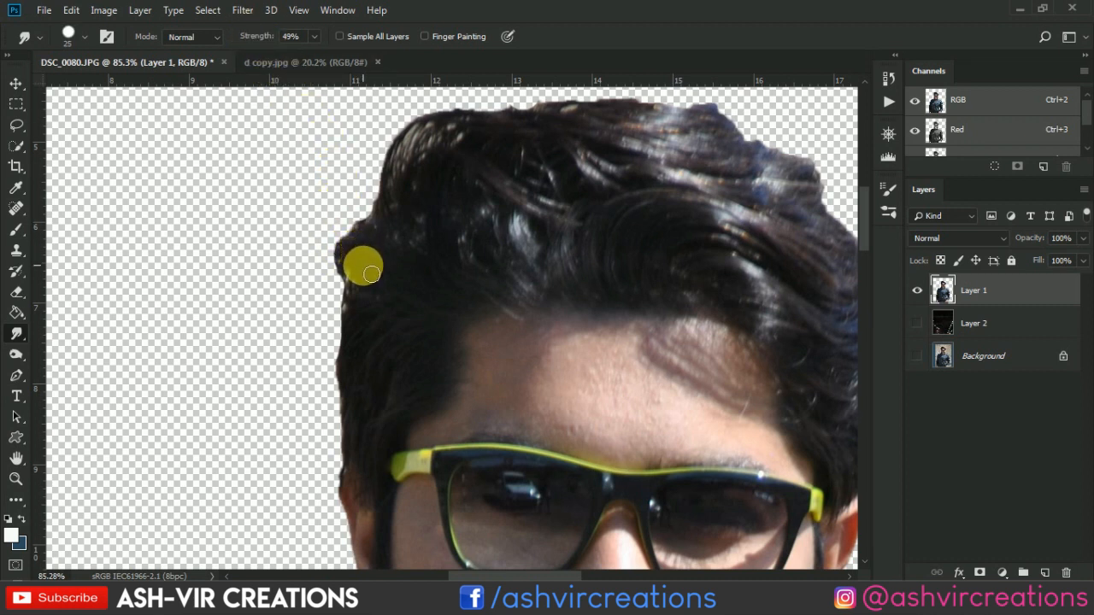
drag(371, 274, 333, 216)
mouse_move(362, 249)
mouse_down()
mouse_move(325, 214)
mouse_move(357, 171)
mouse_up()
key(])
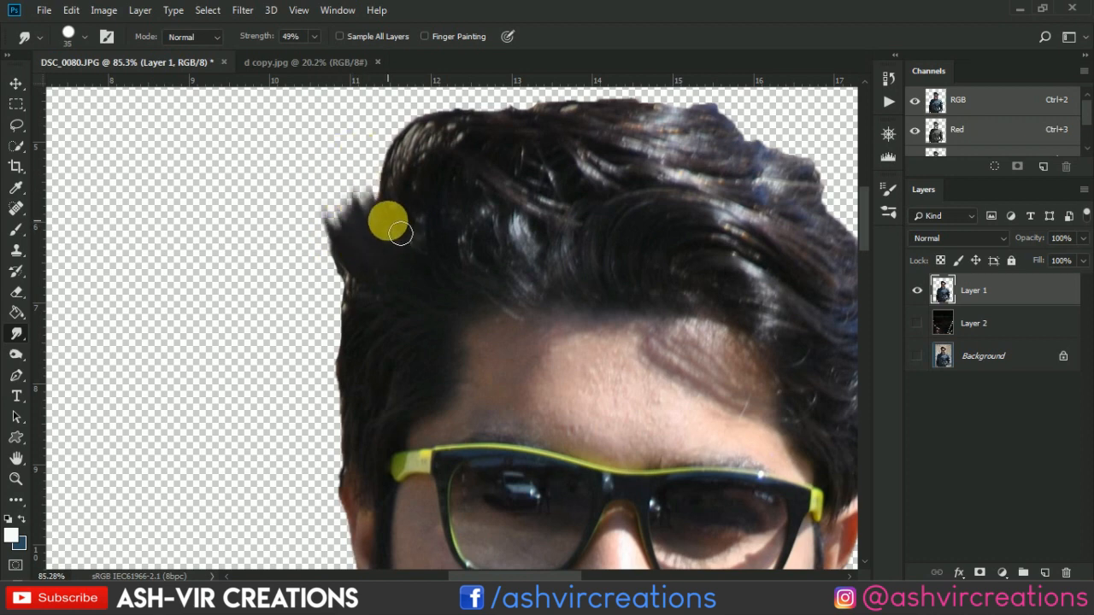
drag(383, 217, 379, 177)
Smudge the protruding side strands back towards the head with a larger 60 to 70 px brush
scroll(408, 141, down, 6)
scroll(371, 167, up, 10)
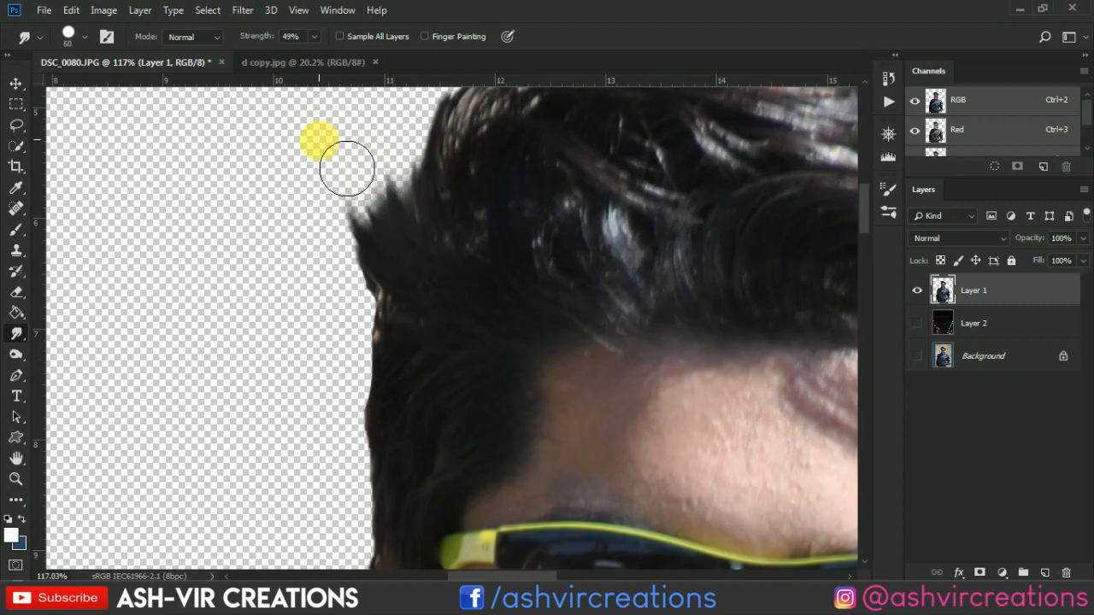
mouse_move(330, 193)
mouse_down()
mouse_move(345, 239)
mouse_move(359, 237)
mouse_up()
key(])
drag(371, 180, 385, 212)
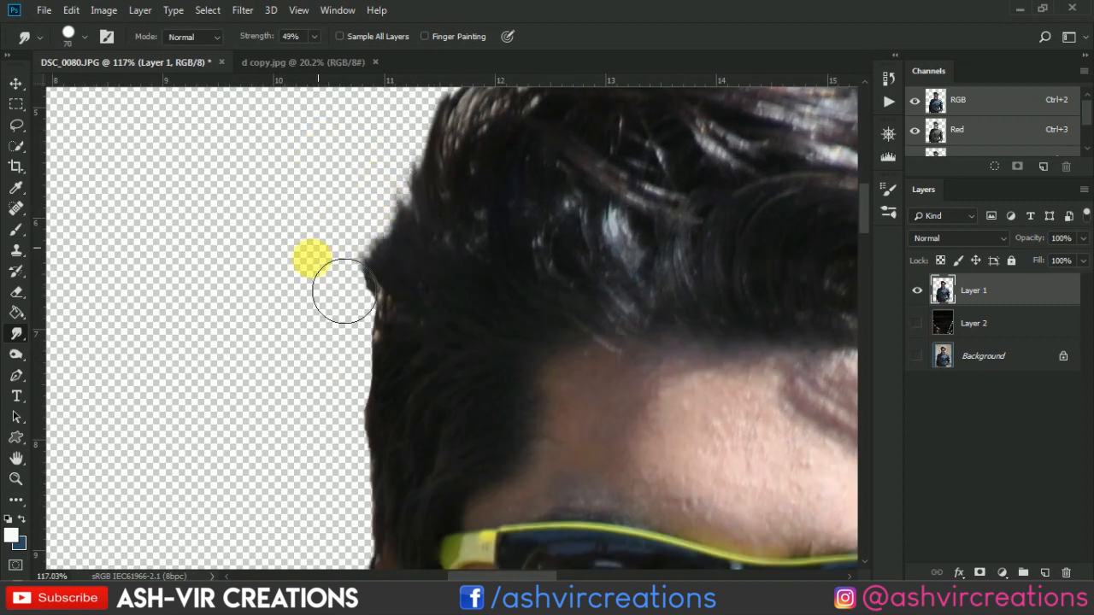
scroll(359, 287, down, 8)
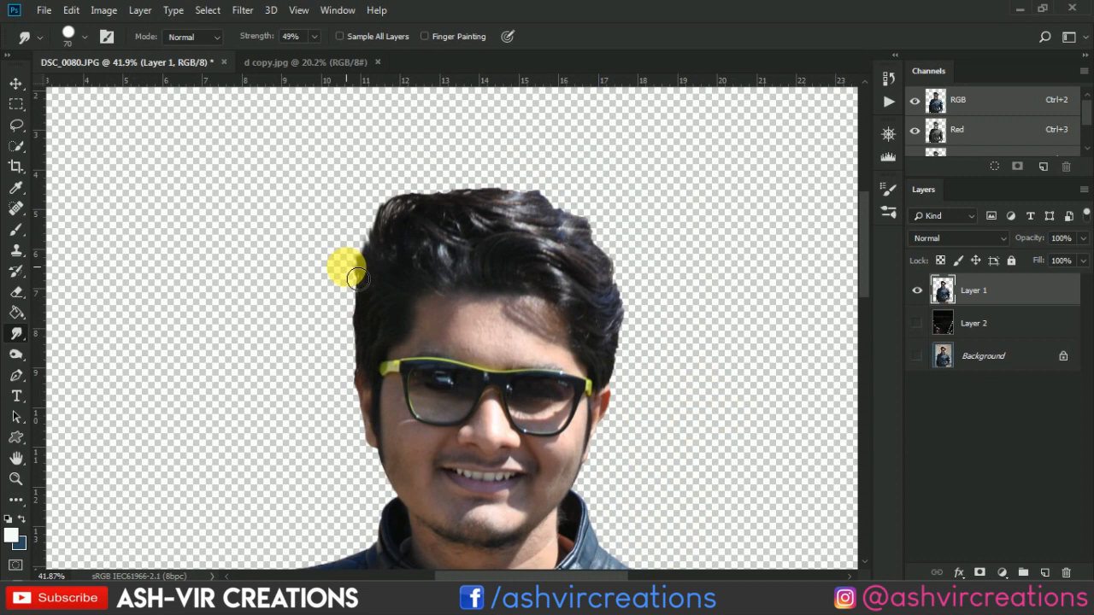
Smudge the side hair edge from the tuft down towards the temple with a smaller brush, about 35 to 20 px
scroll(357, 279, up, 8)
key([)
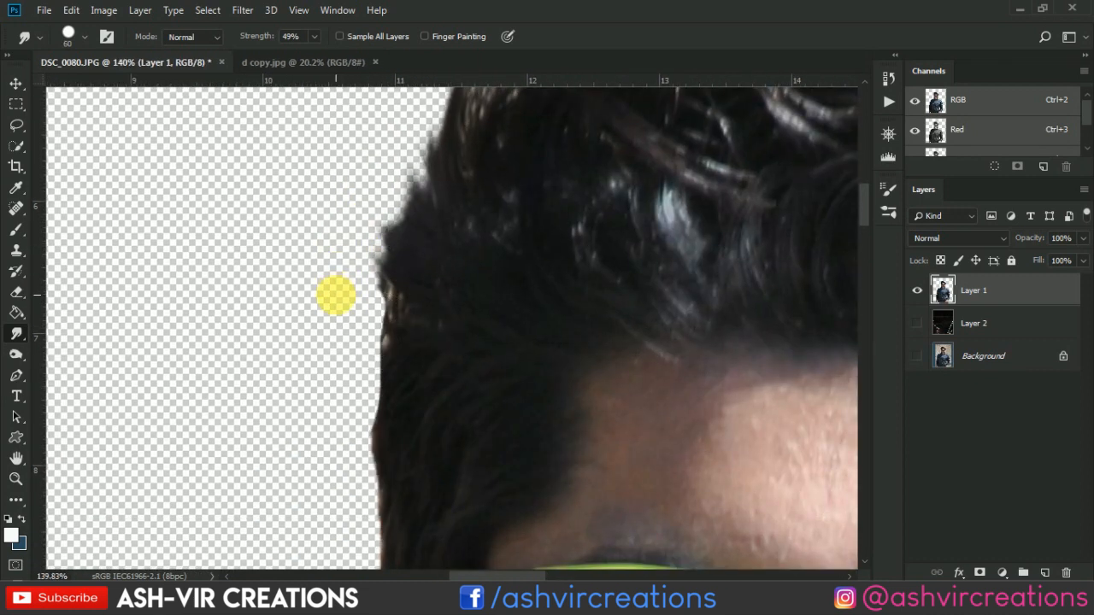
key(bracketleft)
key(bracketleft)
key(bracketleft)
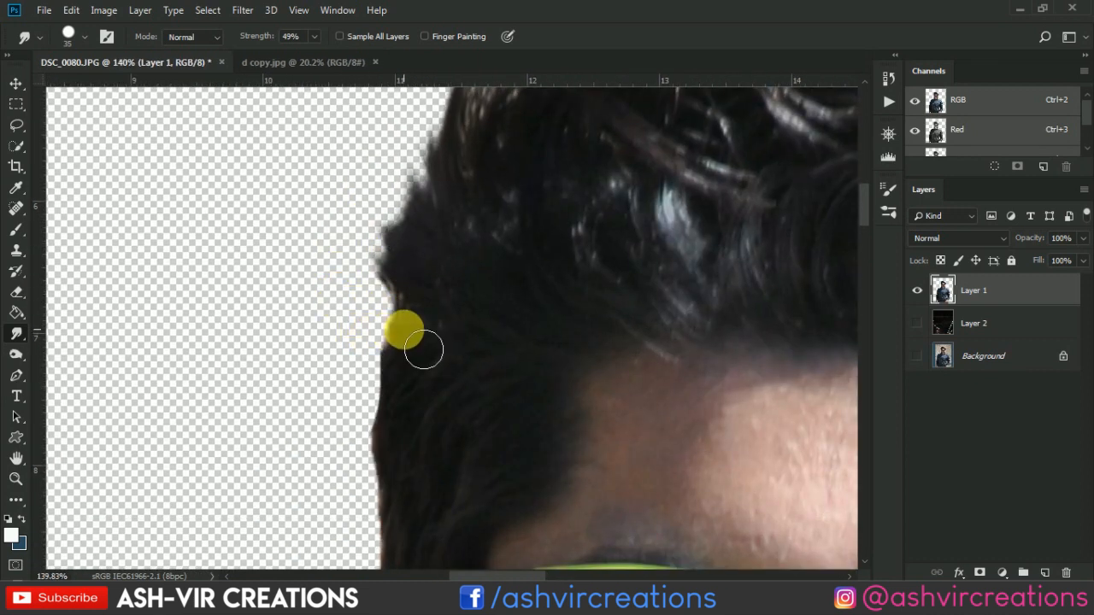
mouse_move(419, 341)
mouse_down()
mouse_move(378, 411)
mouse_move(402, 330)
mouse_move(400, 394)
mouse_move(375, 444)
mouse_move(376, 486)
mouse_move(404, 341)
mouse_move(388, 519)
mouse_up()
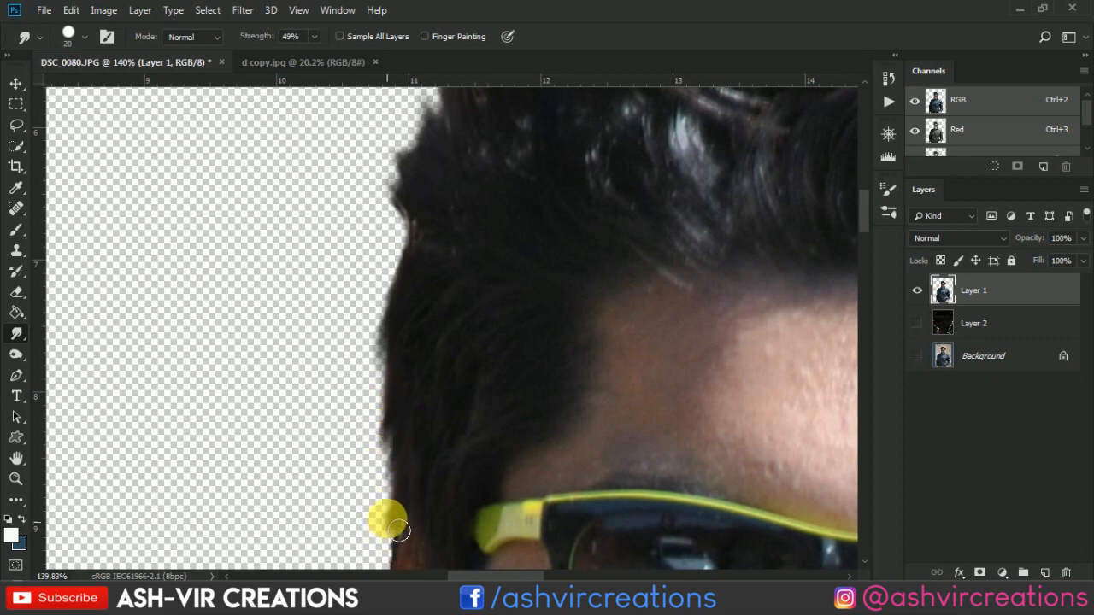
Soften the remaining side hair edge above the ear with a 20 px Smudge brush
scroll(394, 499, down, 3)
scroll(407, 429, up, 3)
mouse_move(384, 469)
mouse_down()
mouse_move(391, 570)
mouse_move(394, 435)
mouse_move(375, 517)
mouse_move(392, 480)
mouse_move(370, 521)
mouse_up()
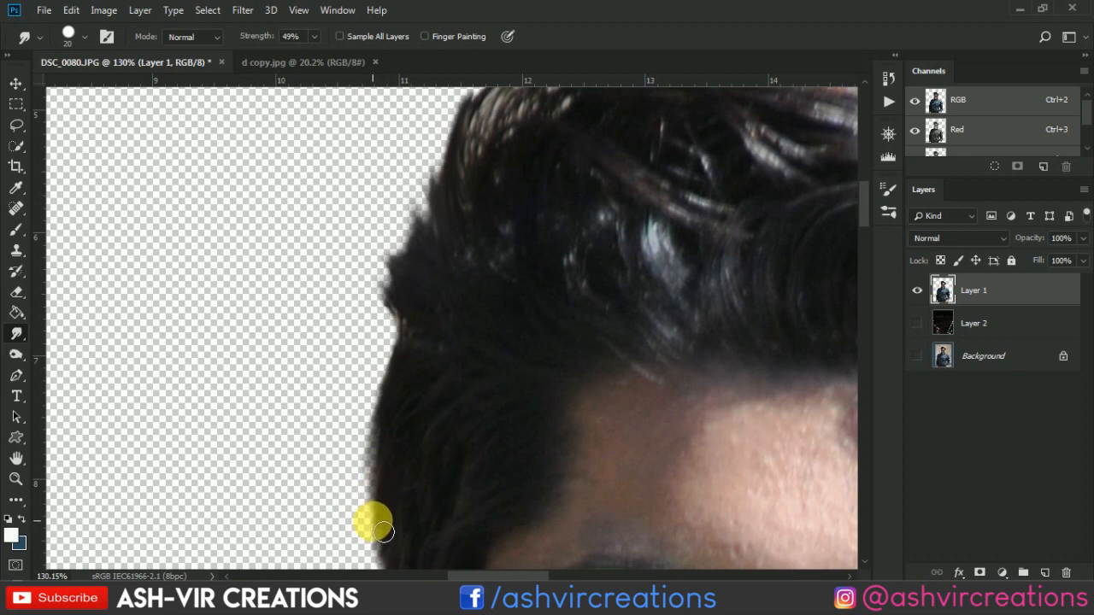
scroll(369, 484, down, 3)
scroll(384, 412, down, 2)
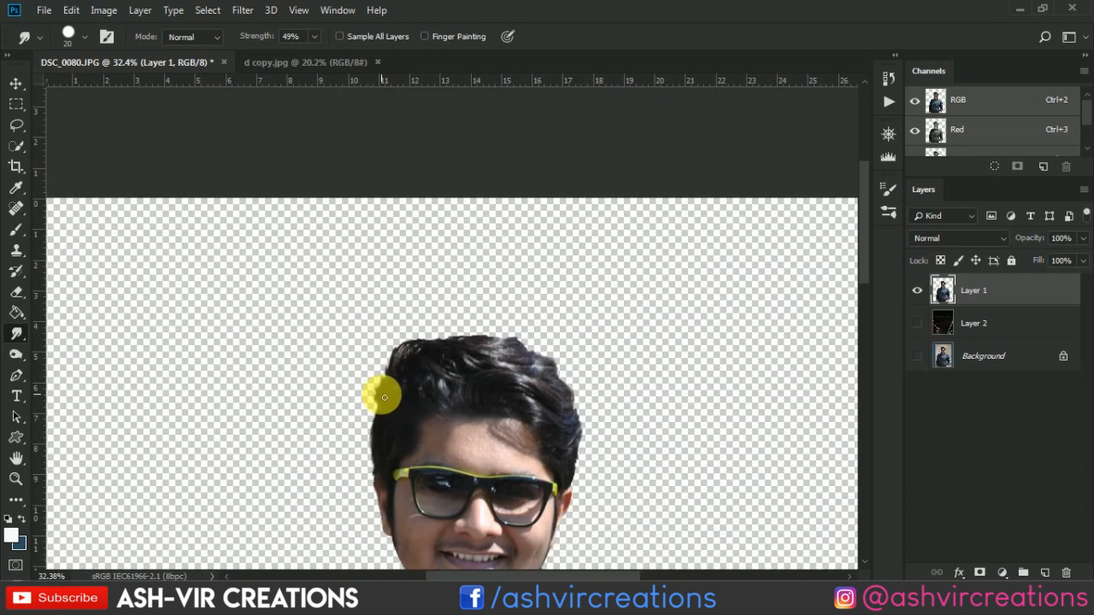
scroll(384, 397, up, 4)
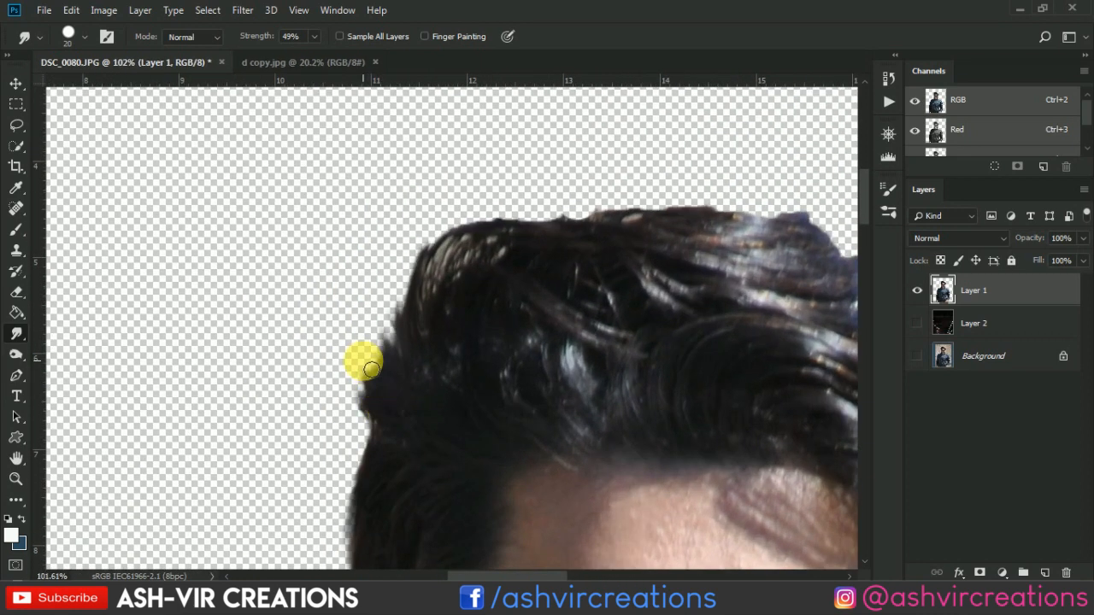
Check the side hair against the original Background, then hide it and smudge the notch in the cut-out's side hair with a 70 px brush
click(921, 357)
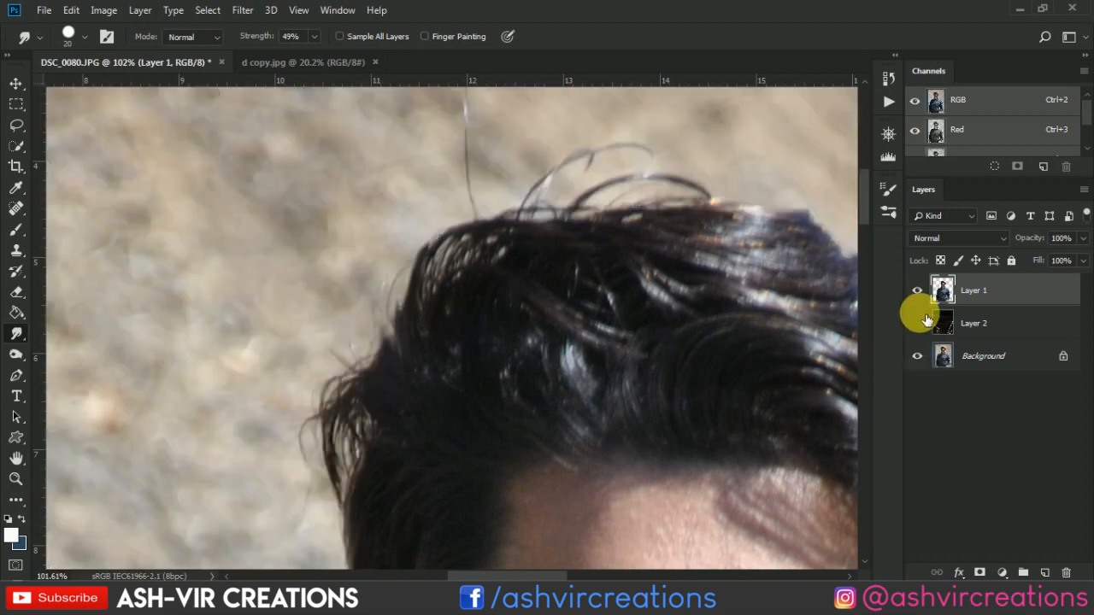
click(926, 358)
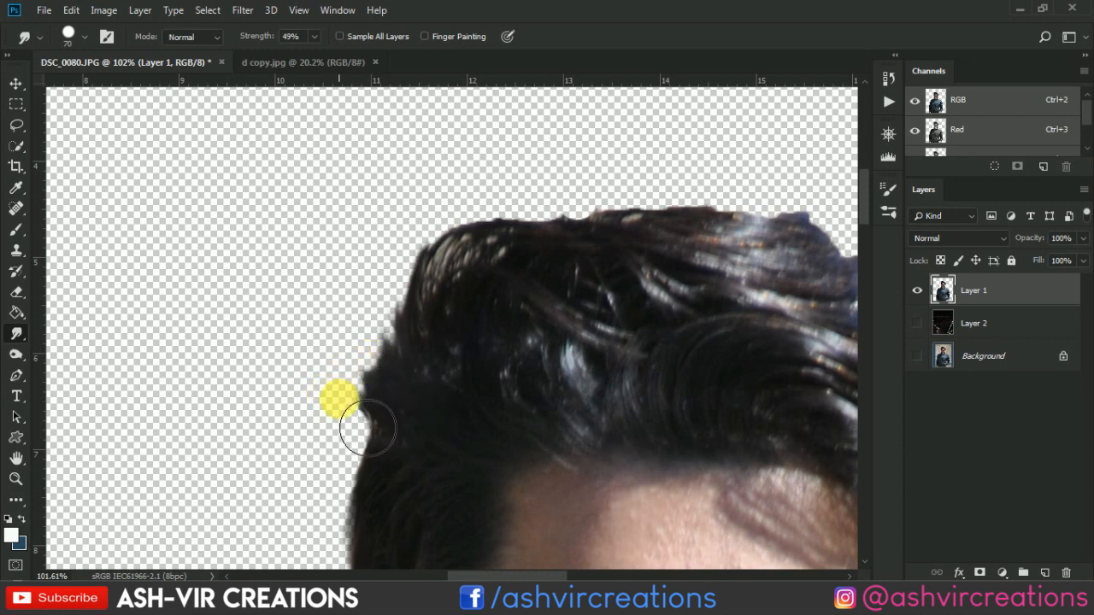
drag(384, 436, 364, 401)
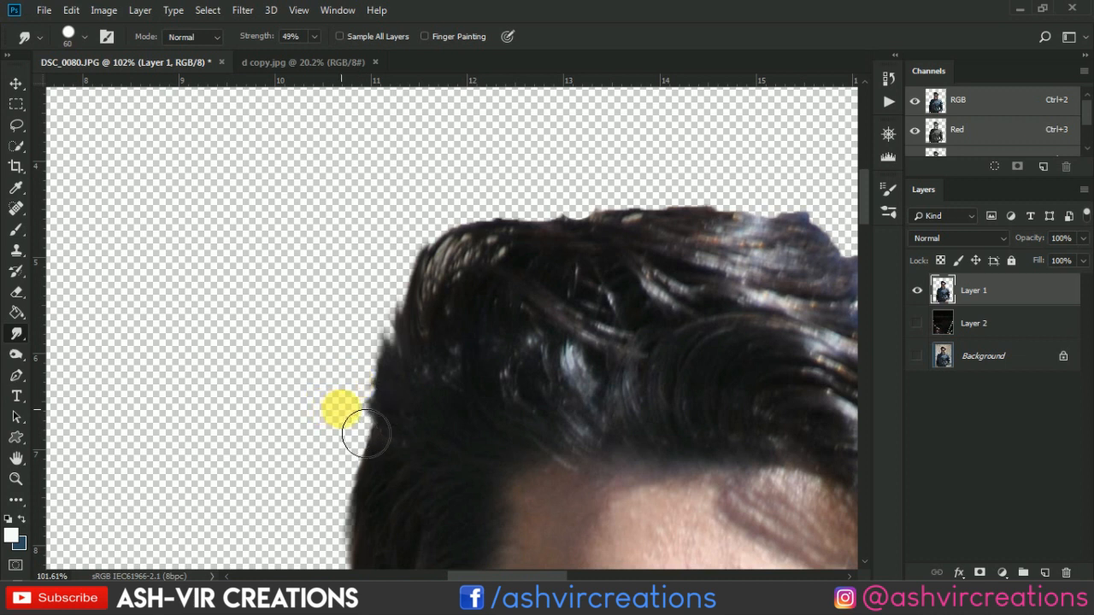
Switch the Smudge tool to a Soft Round brush and soften the upper side edge of the hair
right_click(362, 309)
double_click(426, 472)
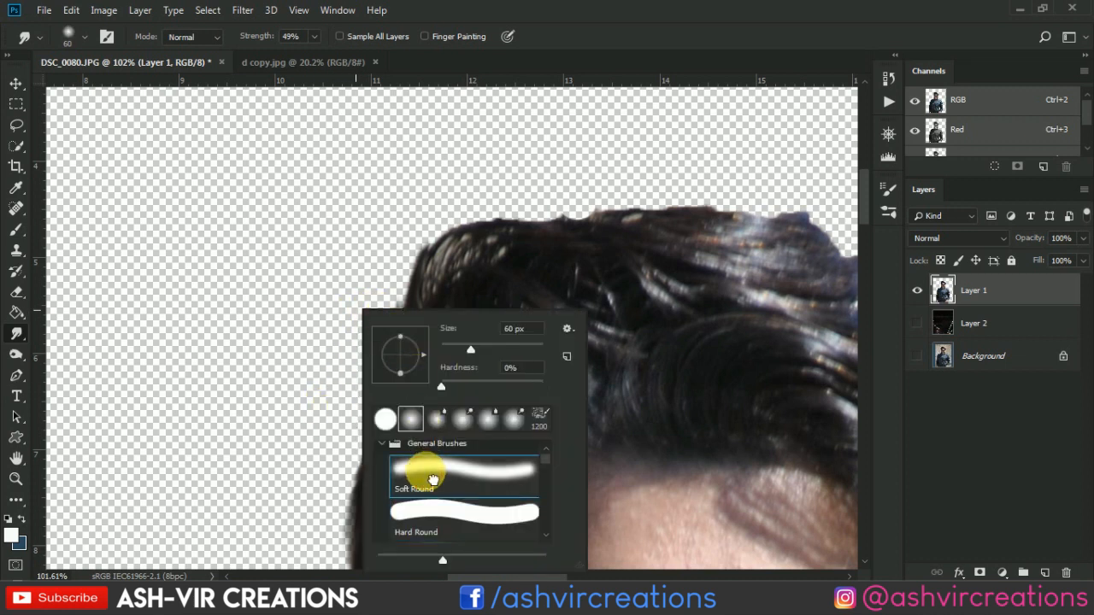
mouse_move(405, 380)
mouse_down()
mouse_move(387, 369)
mouse_move(384, 276)
mouse_up()
key([)
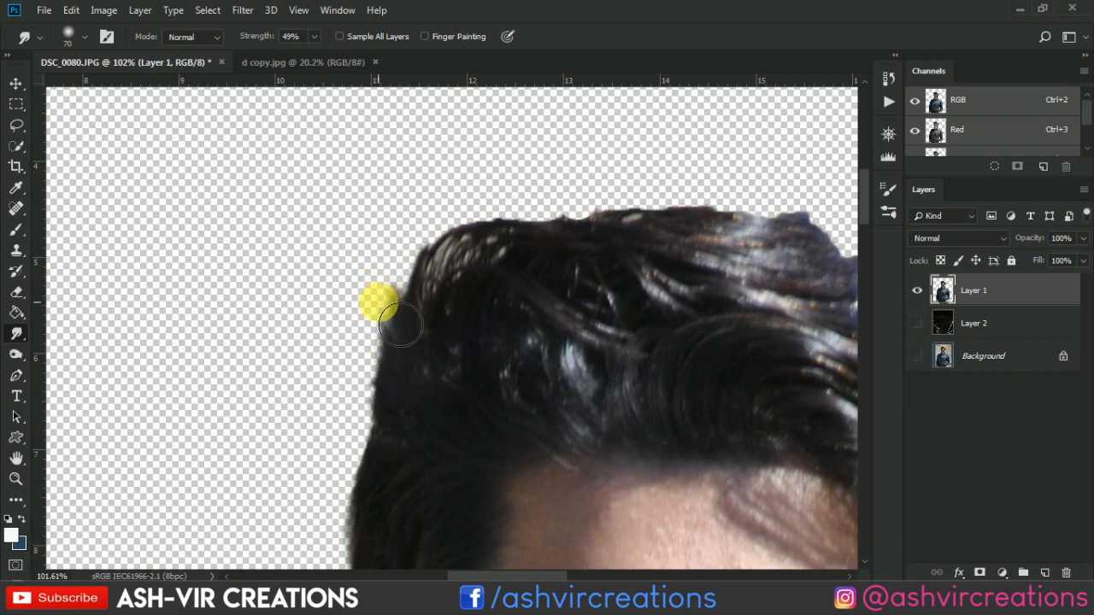
scroll(381, 308, down, 3)
scroll(484, 363, down, 3)
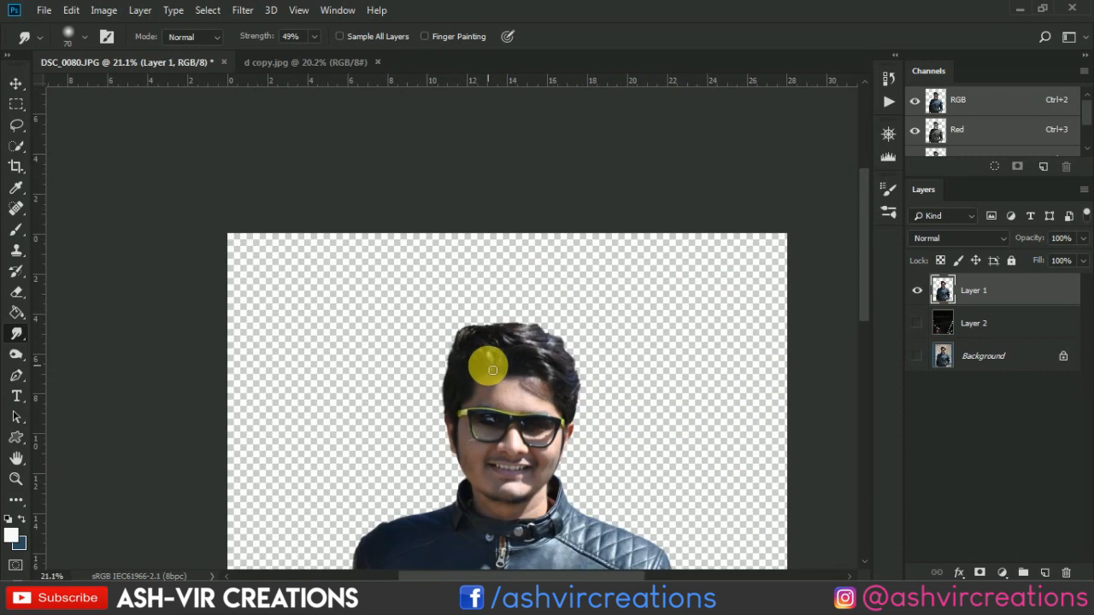
Smudge the jagged hair outline along the top of the head with the soft brush to smooth it
scroll(505, 307, up, 3)
scroll(359, 227, up, 3)
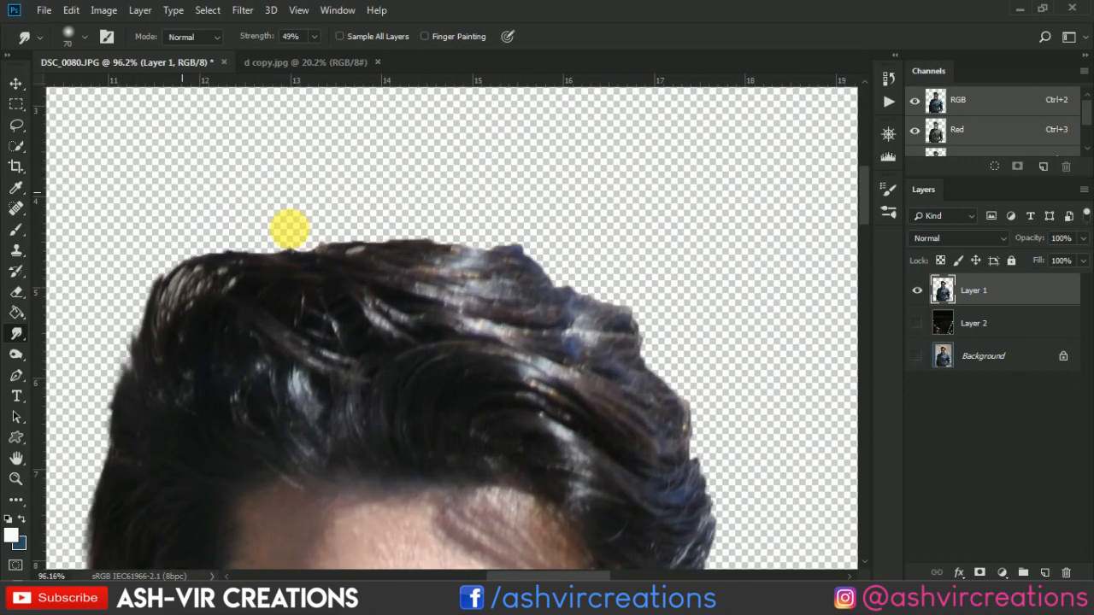
scroll(320, 252, down, 3)
scroll(444, 282, up, 2)
key(bracketright)
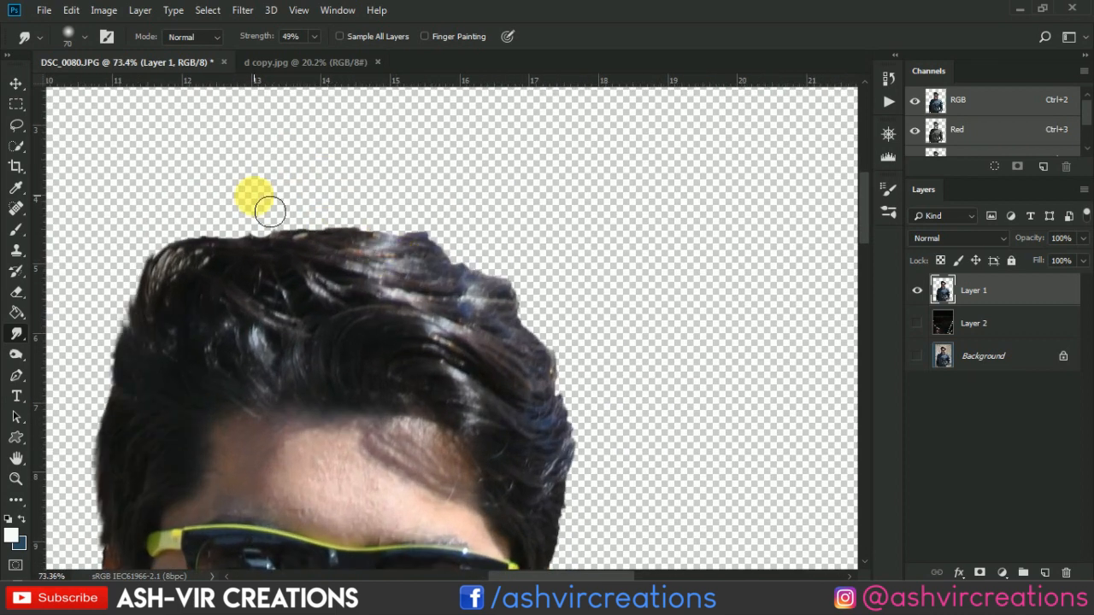
scroll(265, 210, up, 2)
key(bracketright)
mouse_move(295, 282)
mouse_down()
mouse_move(195, 276)
mouse_move(534, 259)
mouse_move(512, 276)
mouse_move(573, 299)
mouse_move(535, 291)
mouse_move(613, 302)
mouse_move(561, 308)
mouse_move(587, 280)
mouse_up()
mouse_move(496, 251)
mouse_down()
mouse_move(533, 255)
mouse_move(476, 222)
mouse_up()
mouse_move(506, 257)
mouse_down()
mouse_move(613, 370)
mouse_move(545, 270)
mouse_move(586, 288)
mouse_move(503, 198)
mouse_up()
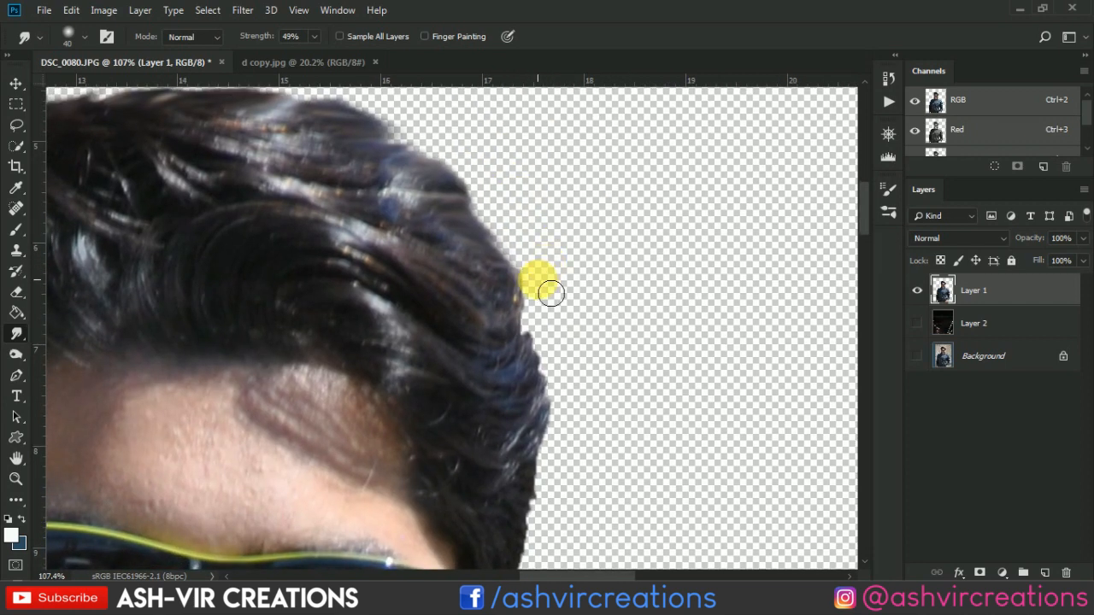
Smudge the hair outline on the opposite side of the head down towards the ear with a 40 px soft brush
mouse_move(531, 353)
mouse_down()
mouse_move(538, 326)
mouse_move(539, 378)
mouse_move(550, 347)
mouse_move(549, 390)
mouse_move(556, 374)
mouse_move(563, 409)
mouse_move(551, 274)
mouse_move(538, 338)
mouse_move(523, 312)
mouse_move(558, 350)
mouse_move(524, 345)
mouse_move(558, 350)
mouse_move(543, 374)
mouse_move(539, 437)
mouse_move(571, 444)
mouse_move(583, 304)
mouse_move(560, 340)
mouse_move(566, 313)
mouse_move(551, 370)
mouse_move(564, 369)
mouse_move(536, 446)
mouse_up()
scroll(524, 317, up, 5)
scroll(546, 438, down, 5)
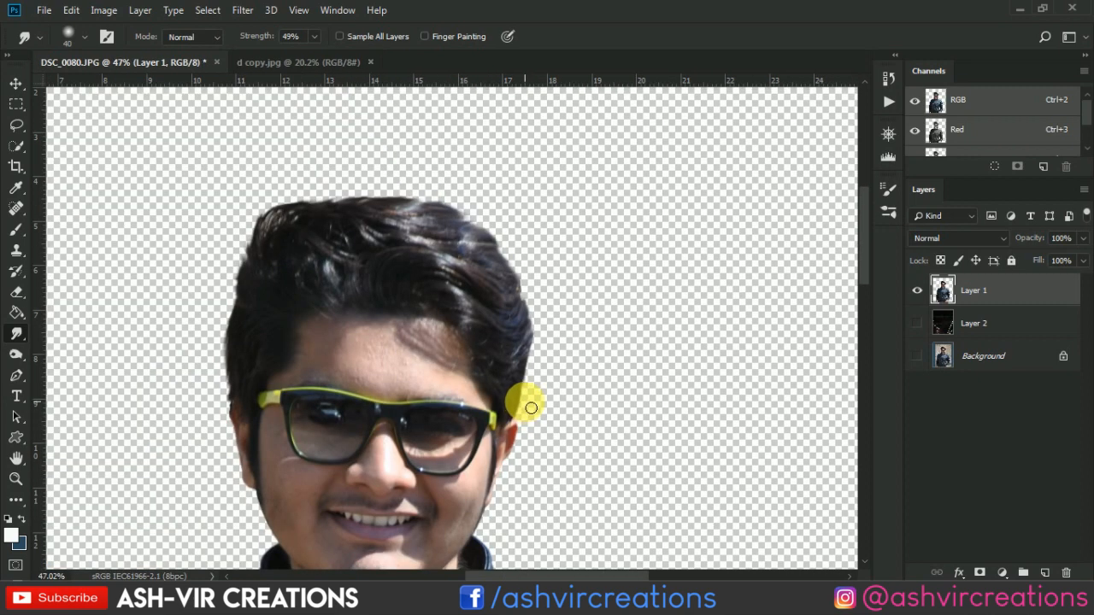
scroll(530, 410, up, 4)
mouse_move(520, 349)
mouse_down()
mouse_move(515, 386)
mouse_move(523, 359)
mouse_up()
scroll(515, 337, down, 5)
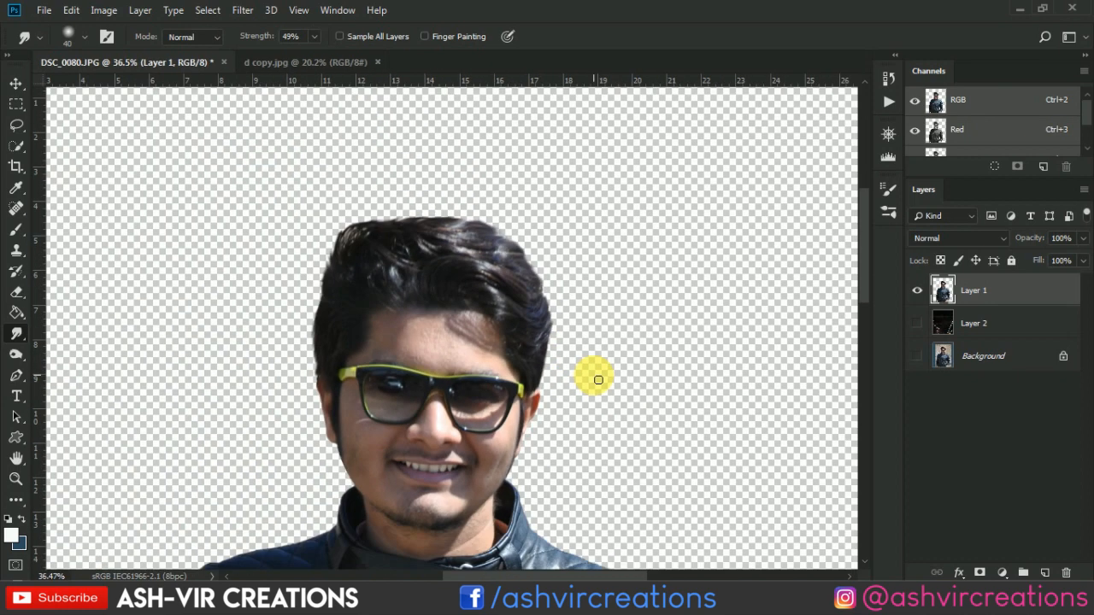
Show the dark tunnel background on Layer 2 behind the whole cut-out
key(v)
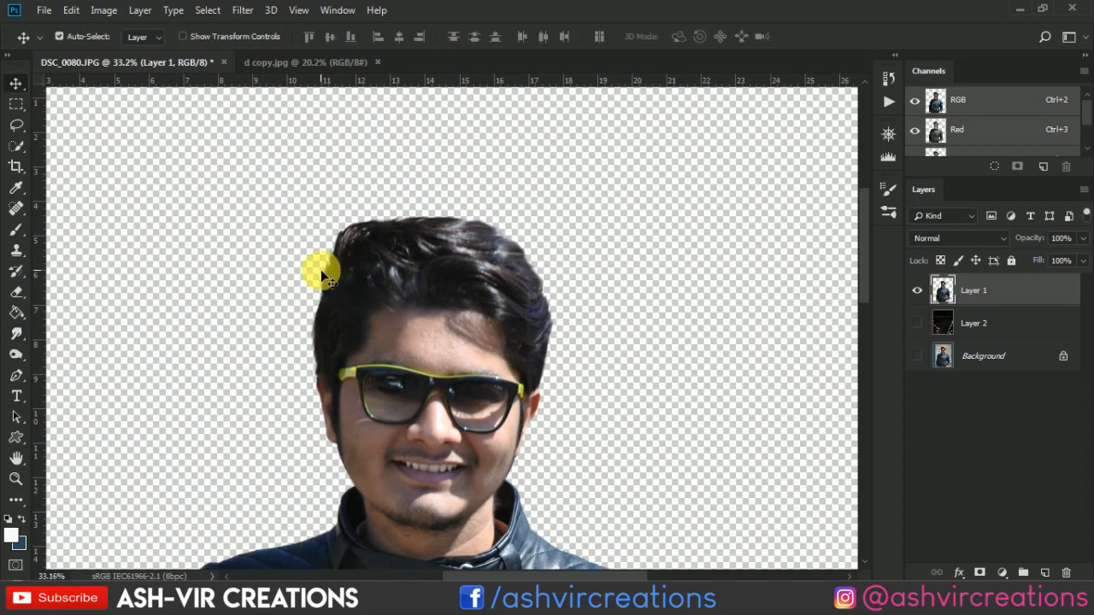
scroll(320, 270, down, 4)
scroll(382, 270, up, 1)
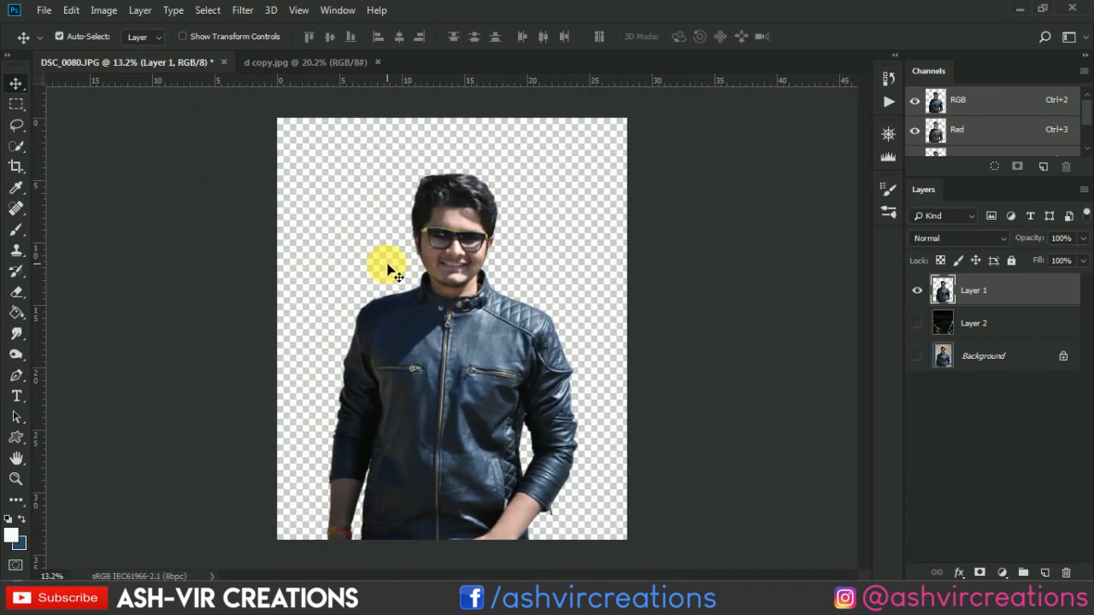
scroll(393, 270, up, 1)
click(917, 323)
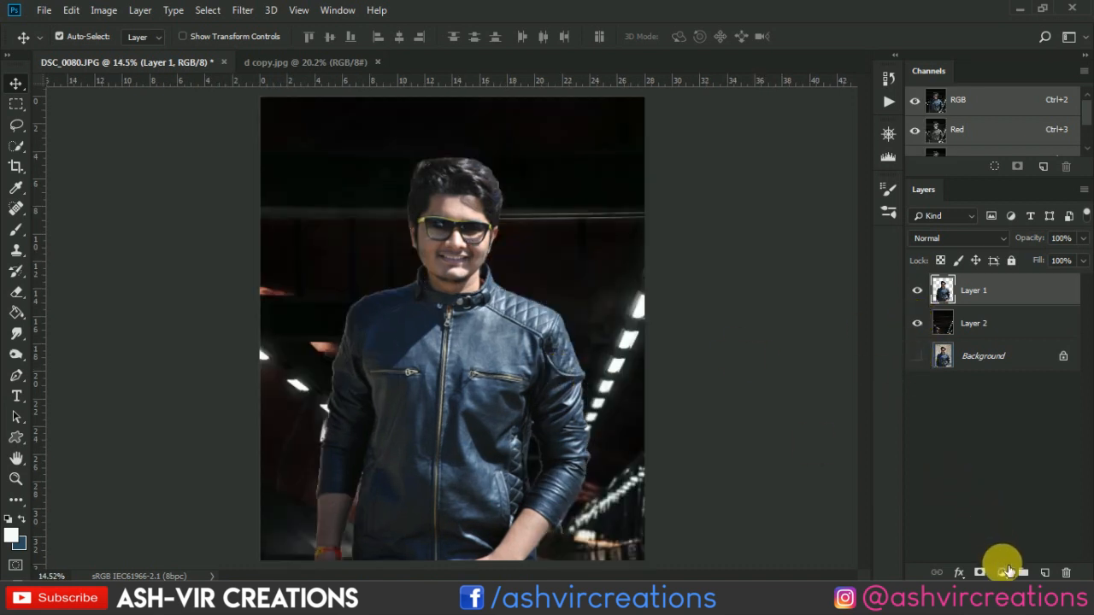
Add a Color Lookup adjustment above Layer 1 using the 3D LUT AVCINE-mood + gold-3.CUBE
click(1006, 571)
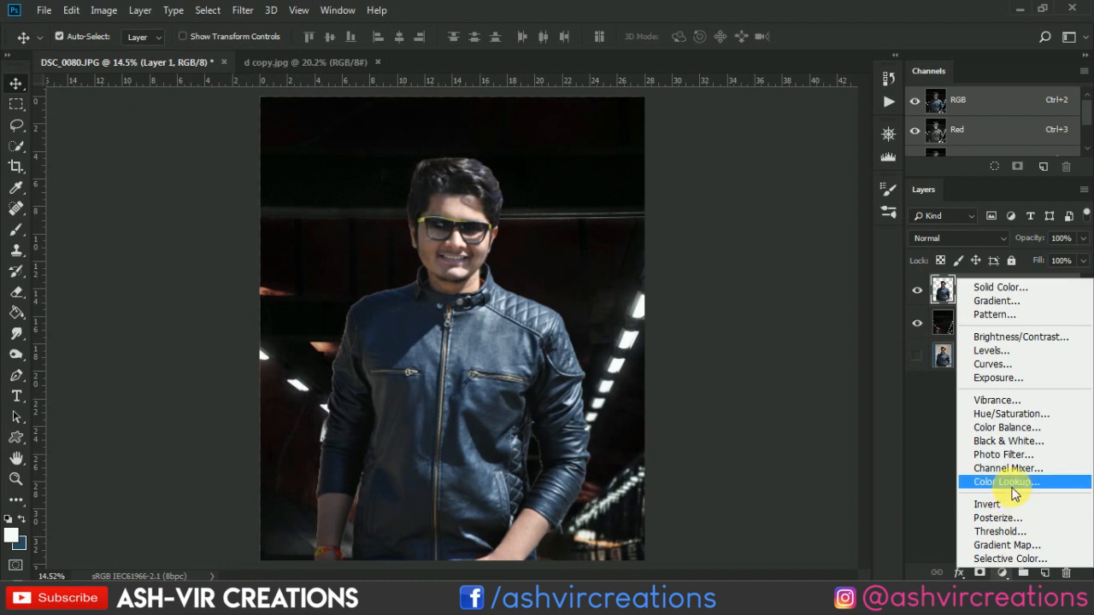
click(998, 482)
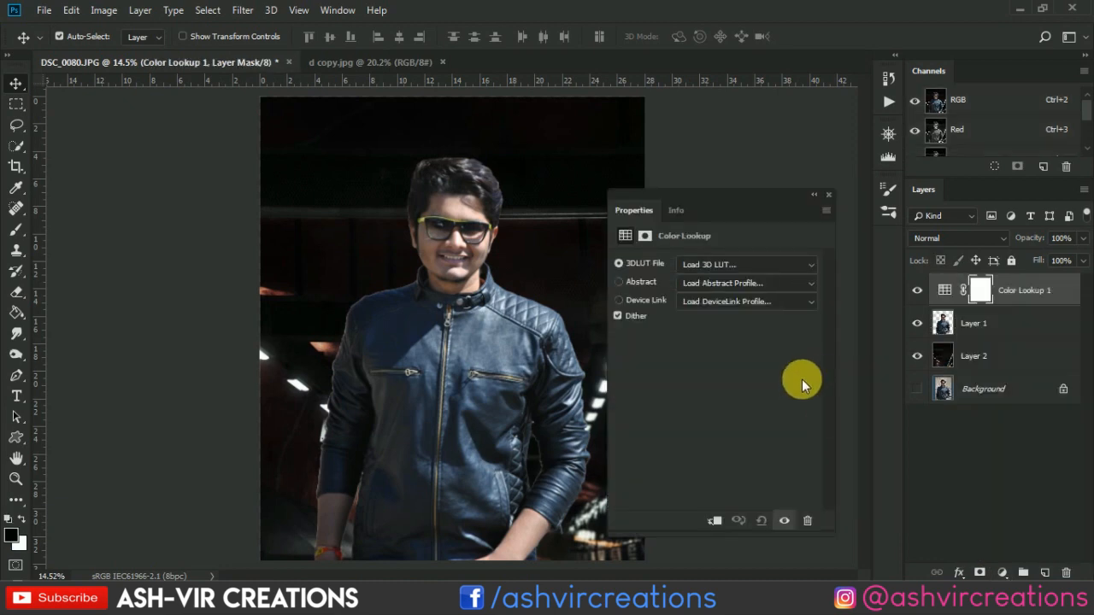
click(731, 264)
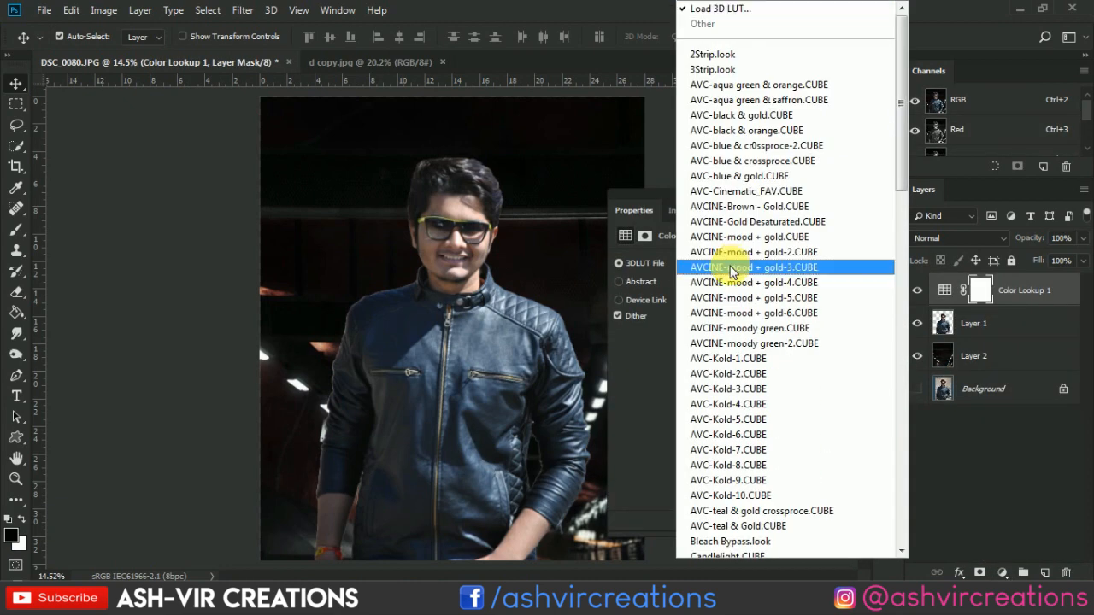
click(759, 267)
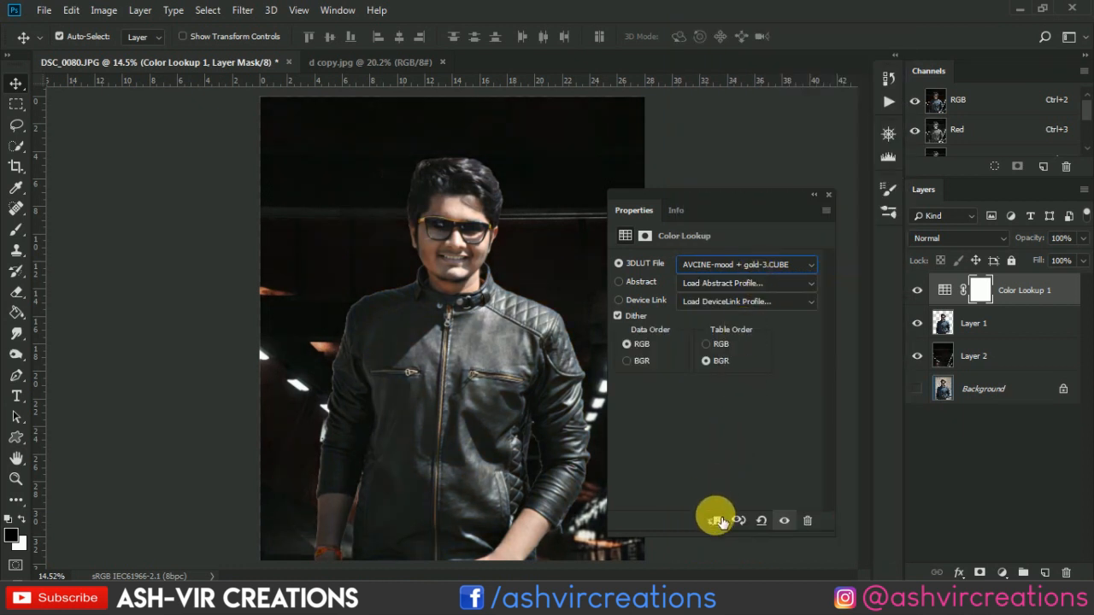
Clip the Color Lookup adjustment to Layer 1 and try neighbouring mood + gold LUTs before settling on AVCINE-mood + gold-3.CUBE
click(716, 520)
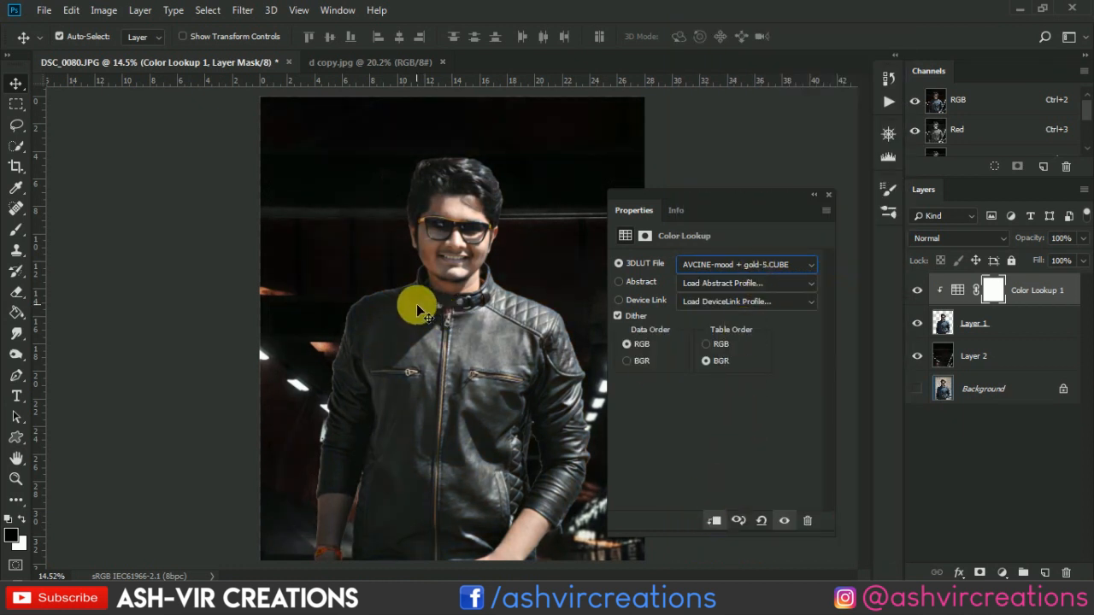
key(Up)
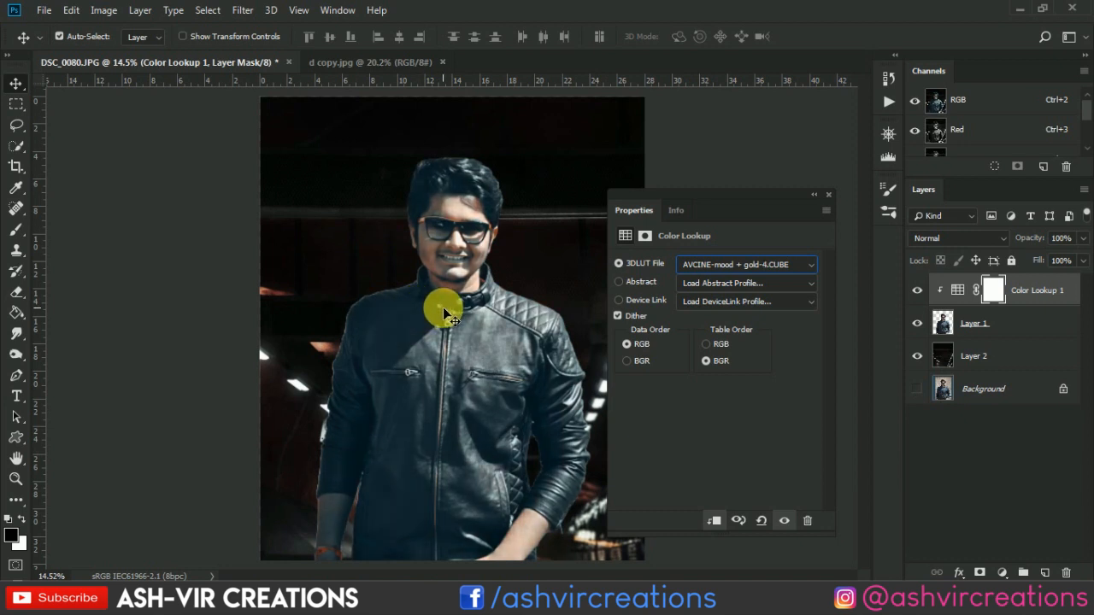
key(Up)
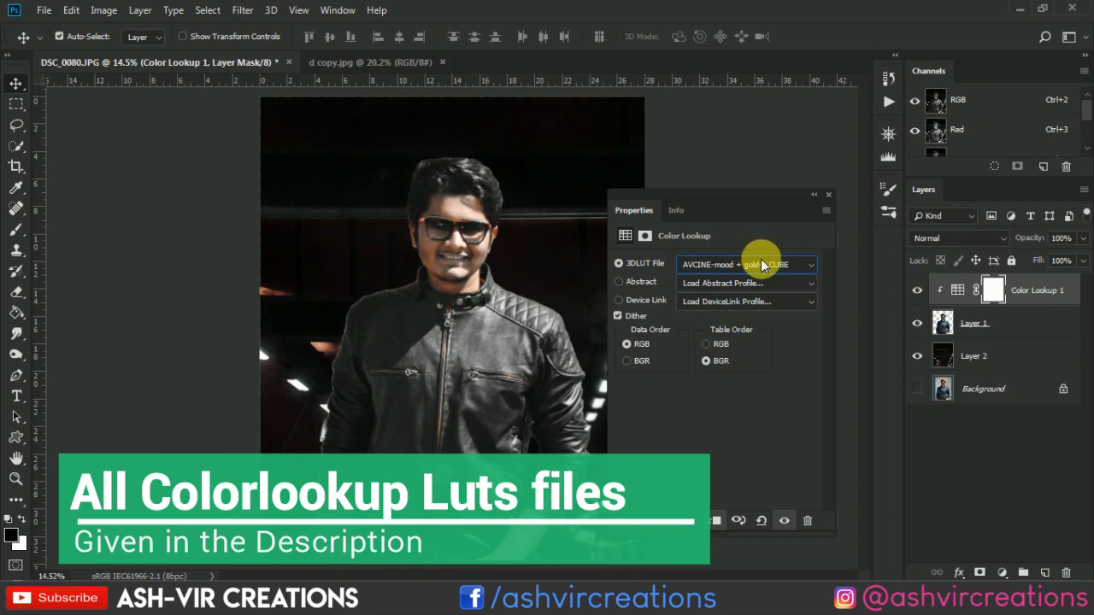
click(763, 264)
scroll(730, 136, up, 2)
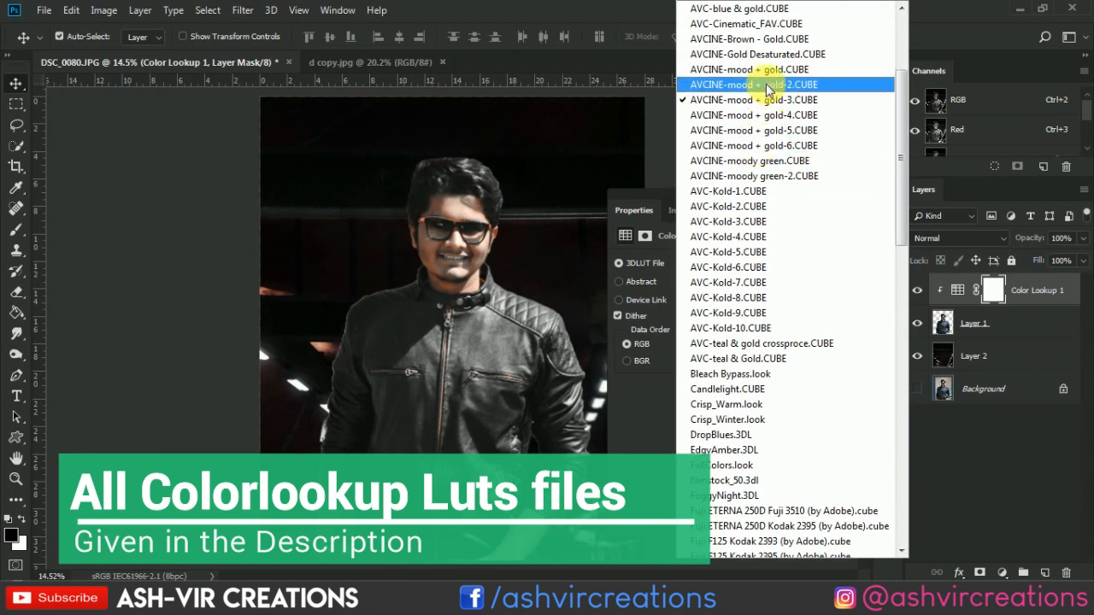
click(767, 86)
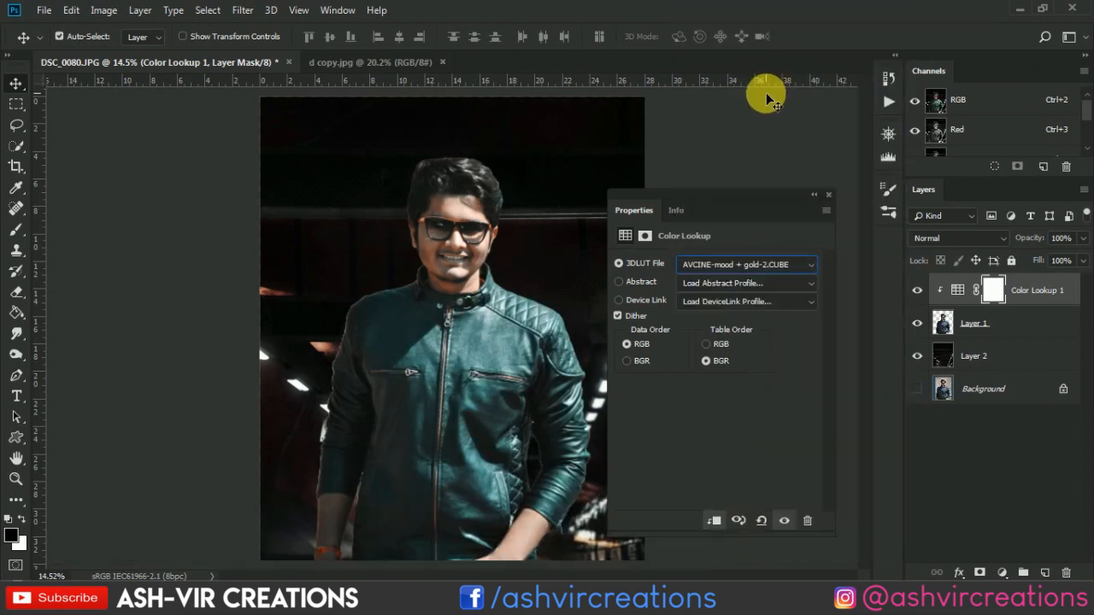
key(Down)
click(829, 202)
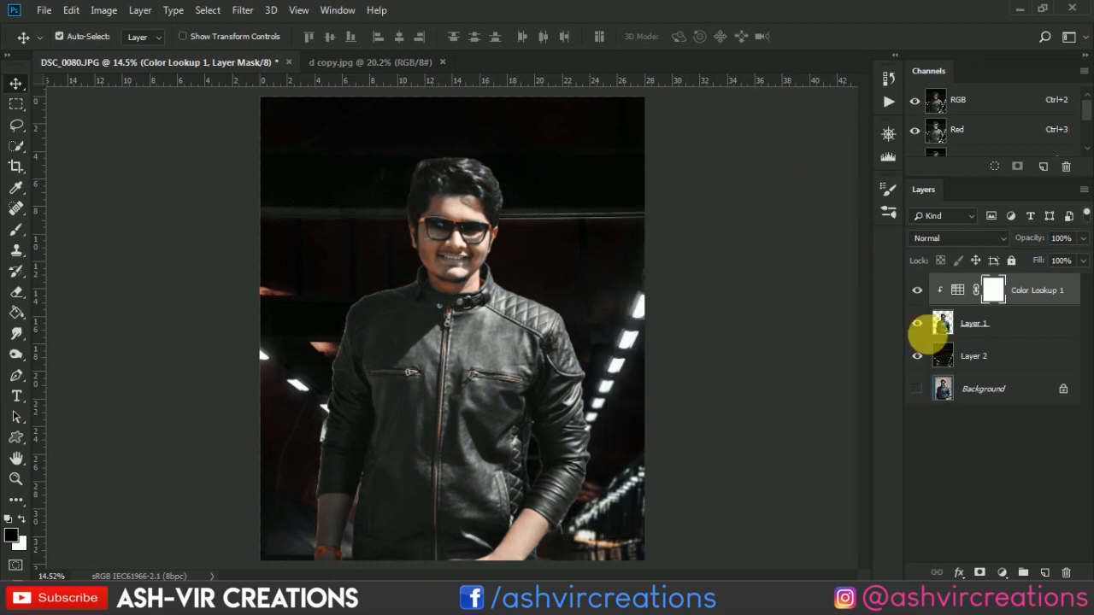
Compare the man's jacket and skin tones with and without the Color Lookup adjustment
click(917, 290)
click(916, 290)
click(917, 291)
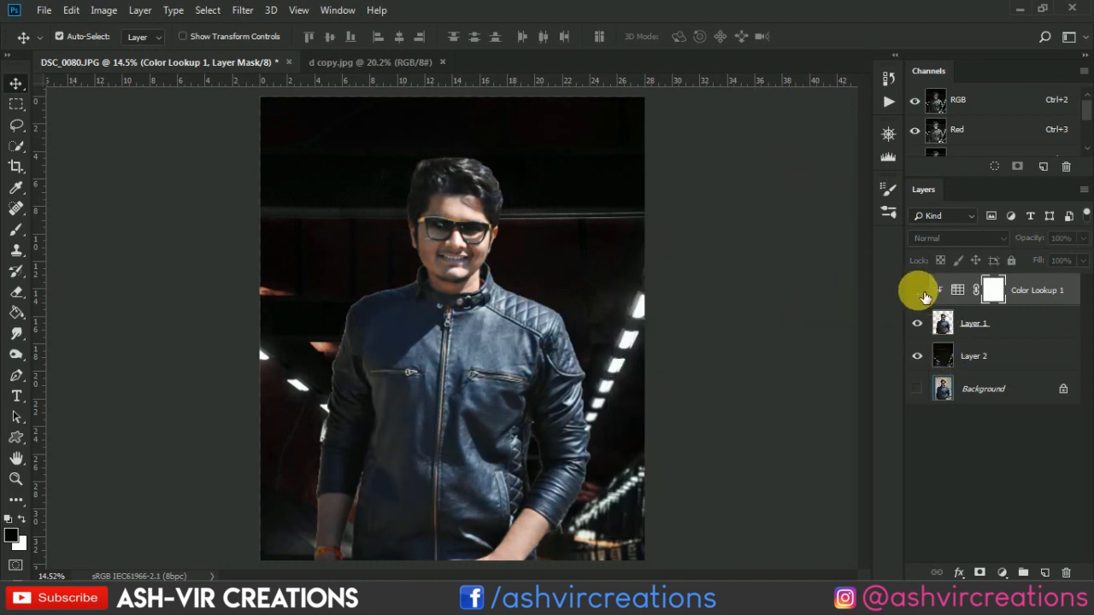
click(917, 290)
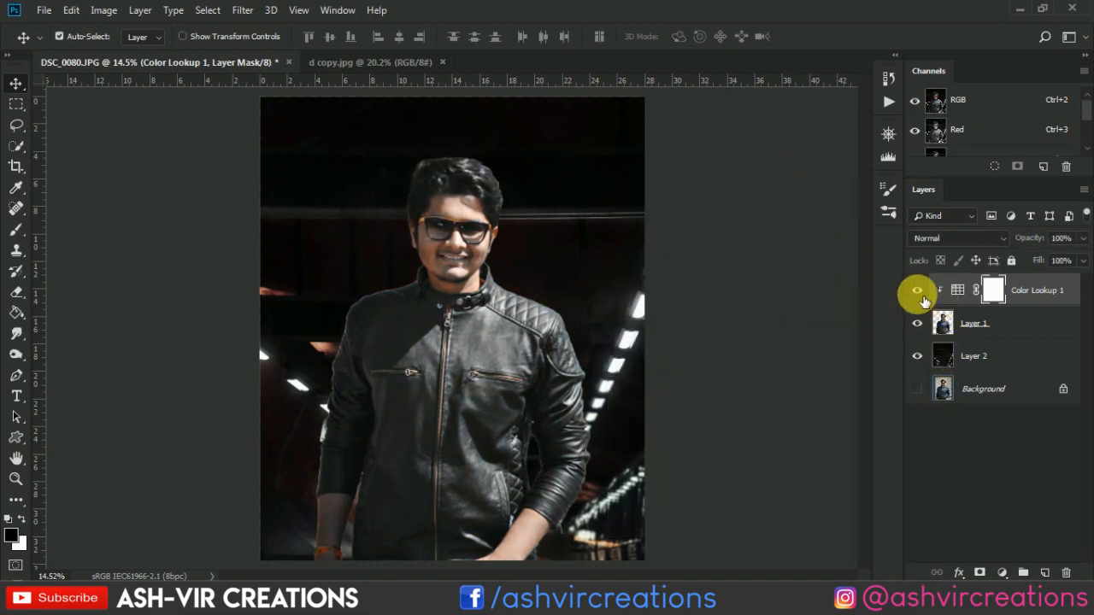
click(918, 292)
click(918, 292)
click(919, 293)
click(919, 292)
click(919, 292)
click(919, 292)
click(919, 293)
click(918, 292)
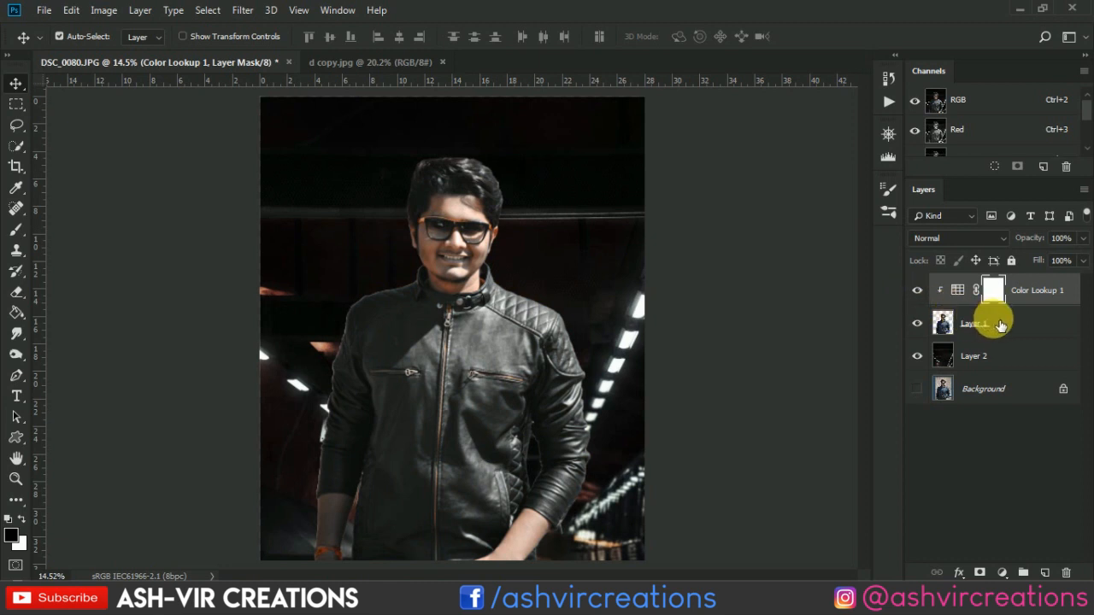
Release the Color Lookup adjustment from its clipping mask and add a new empty layer clipped to Layer 1
double_click(957, 289)
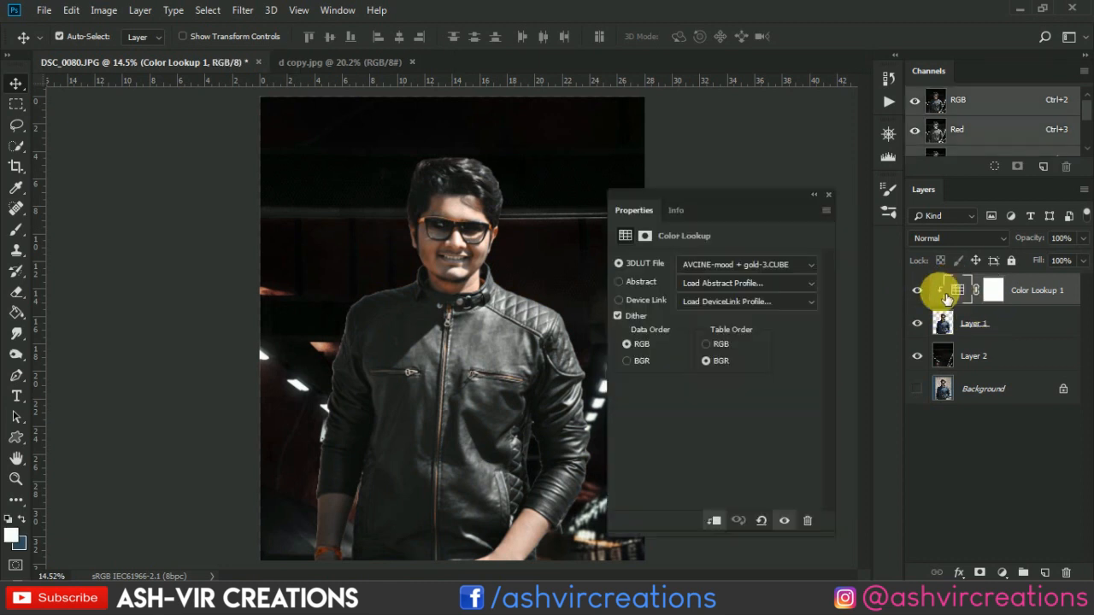
click(827, 196)
click(982, 325)
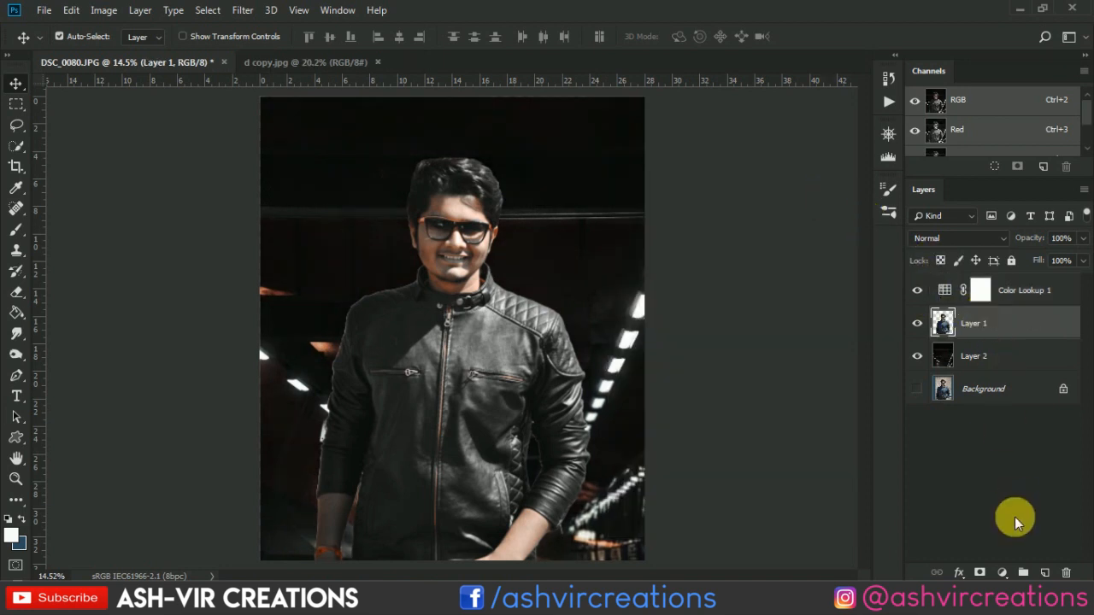
click(1048, 572)
scroll(464, 366, up, 4)
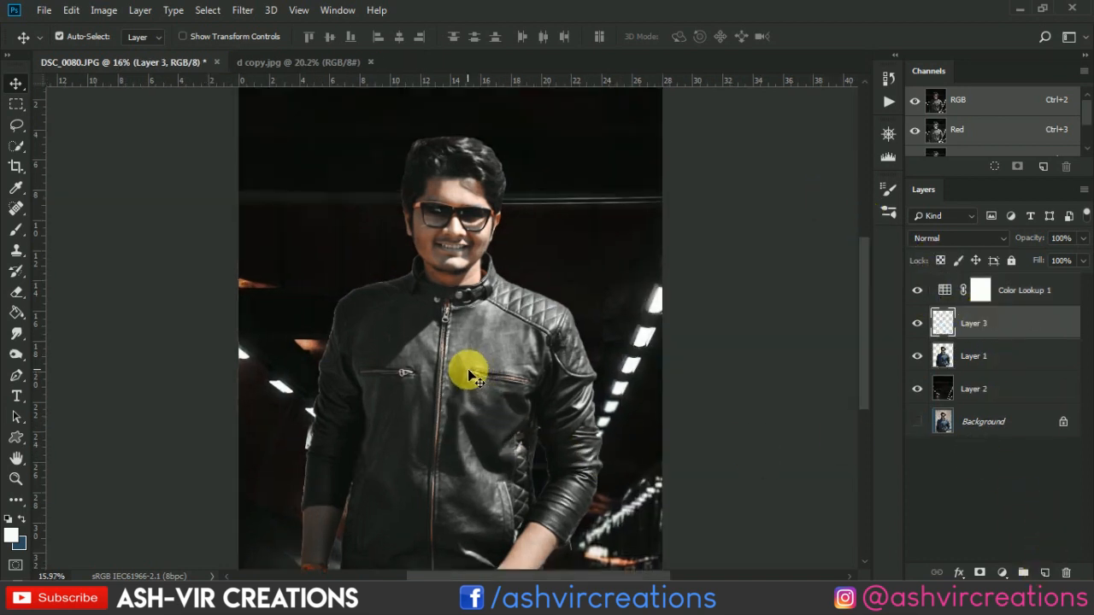
drag(350, 363, 501, 324)
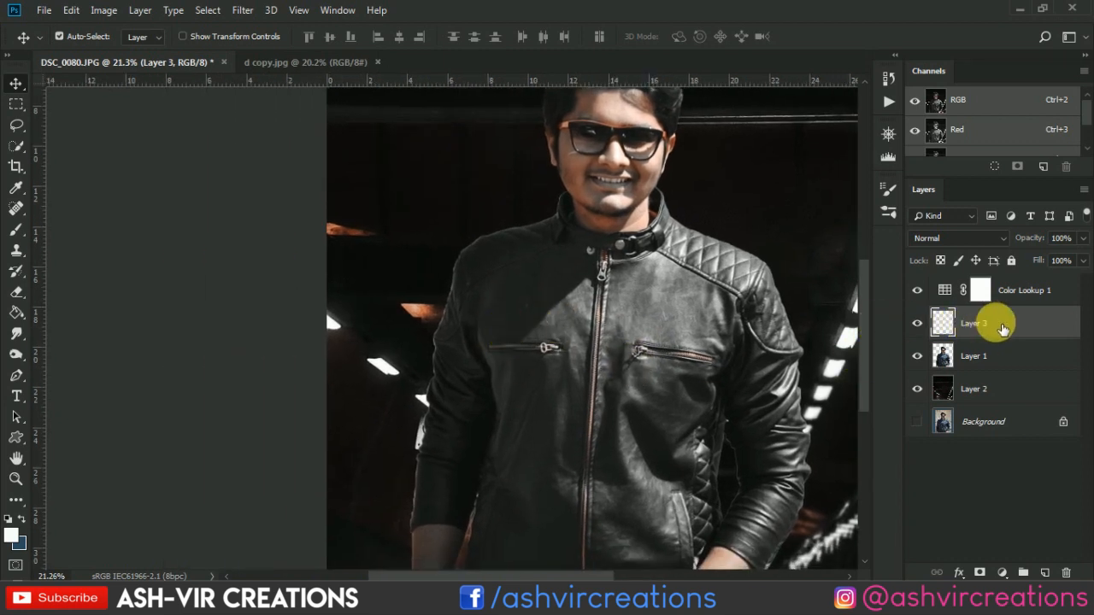
right_click(996, 327)
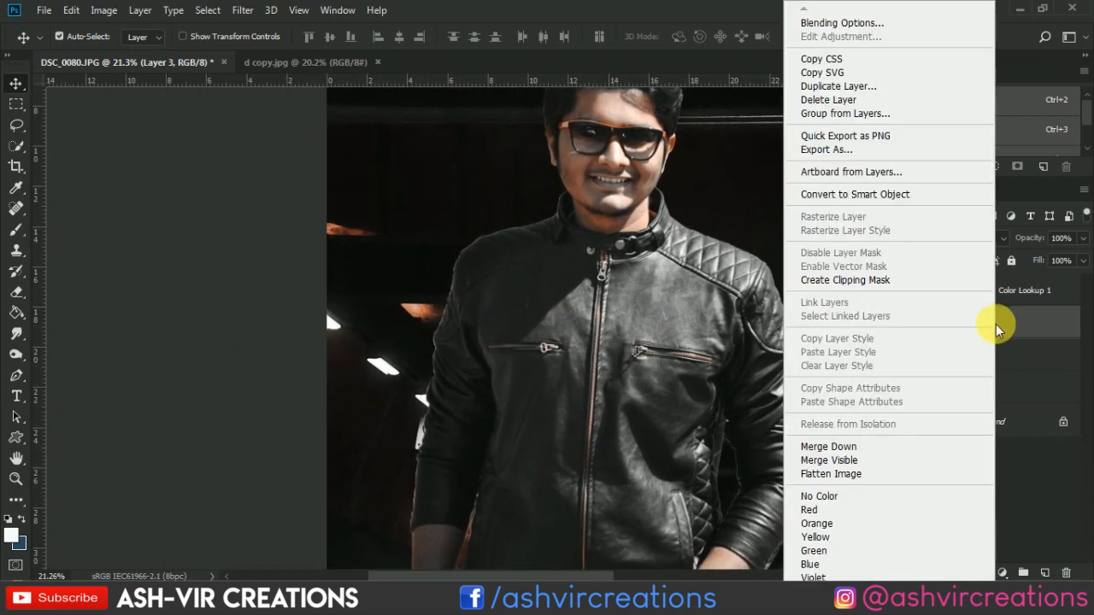
click(855, 282)
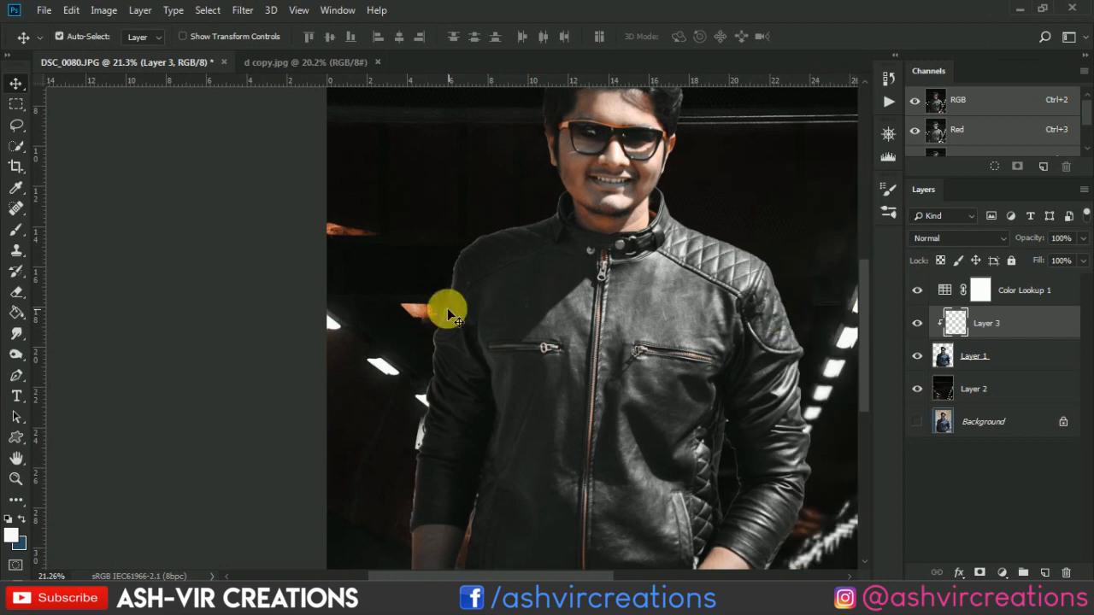
Choose the Brush with a Soft Round tip at 0% hardness and sample the dark jacket colour at the shaded shoulder
scroll(447, 308, up, 2)
scroll(171, 312, up, 1)
click(15, 231)
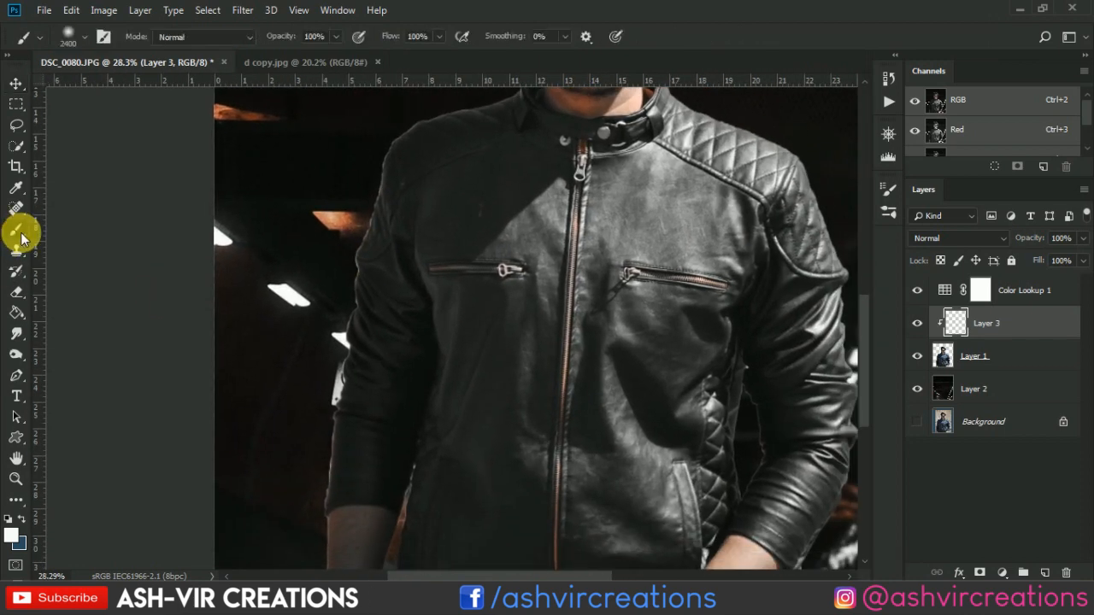
right_click(359, 226)
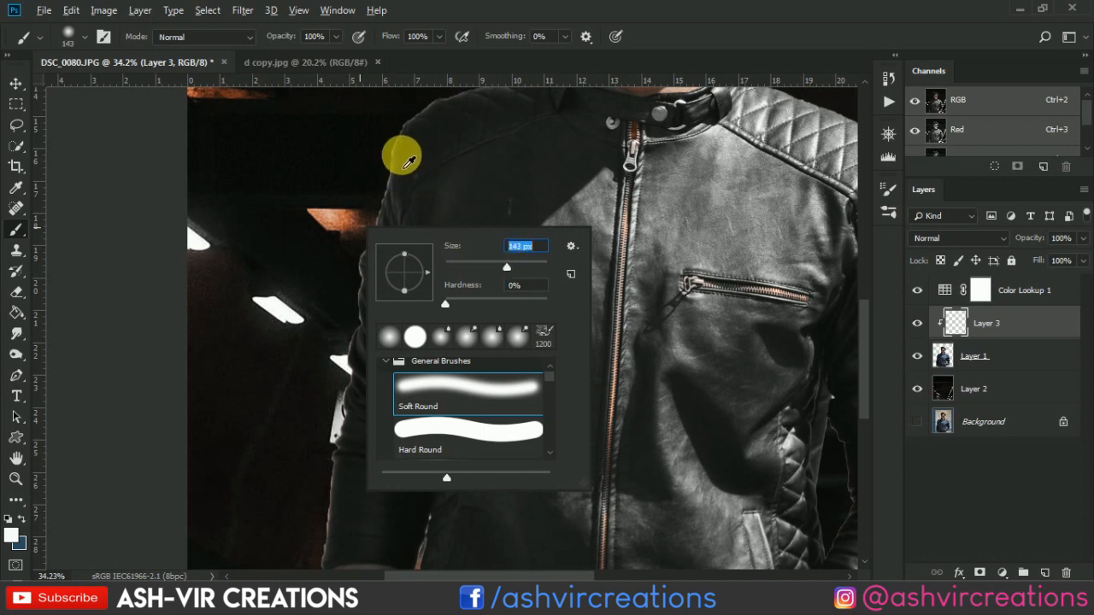
click(411, 152)
scroll(391, 132, up, 2)
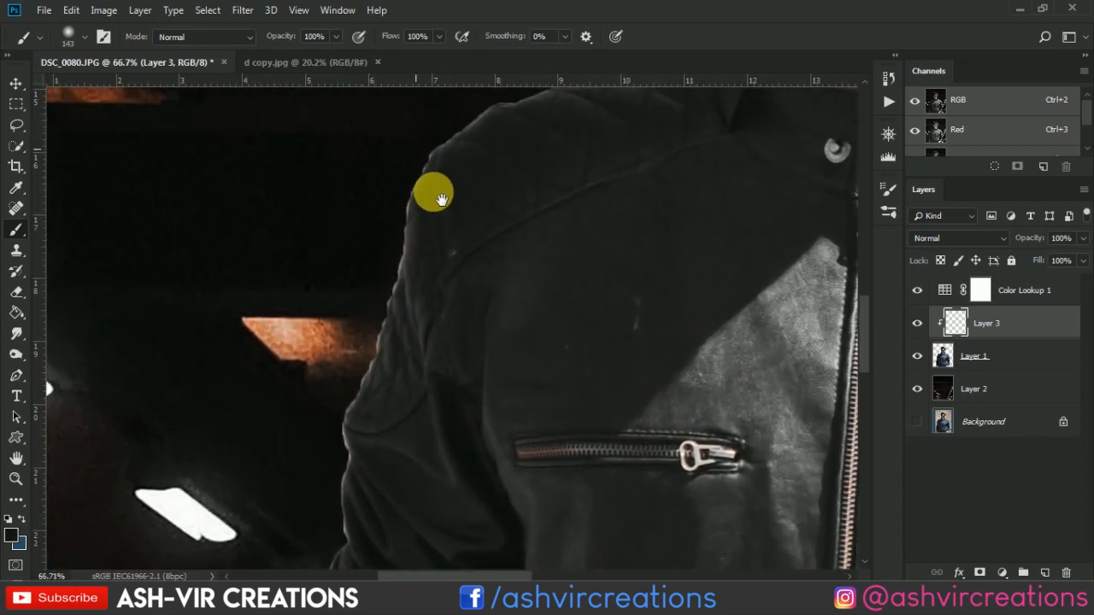
Hide the Color Lookup adjustment and paint over the light fringe along the shaded shoulder and upper sleeve on Layer 3 at 80 px
click(918, 290)
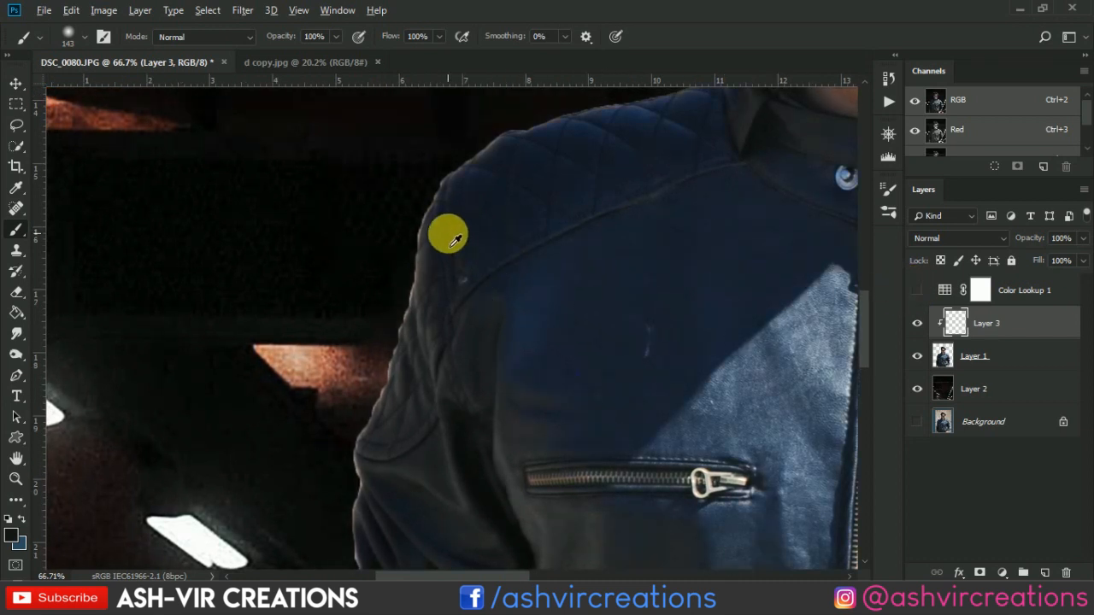
scroll(414, 183, up, 3)
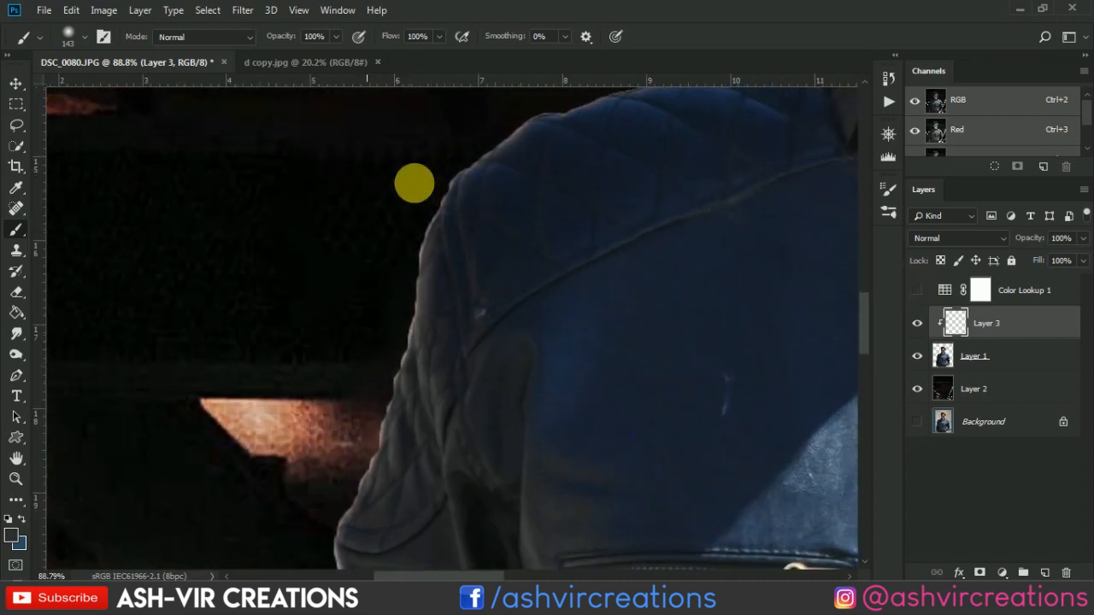
key(bracketleft)
key(bracketleft)
key(bracketleft)
key(bracketleft)
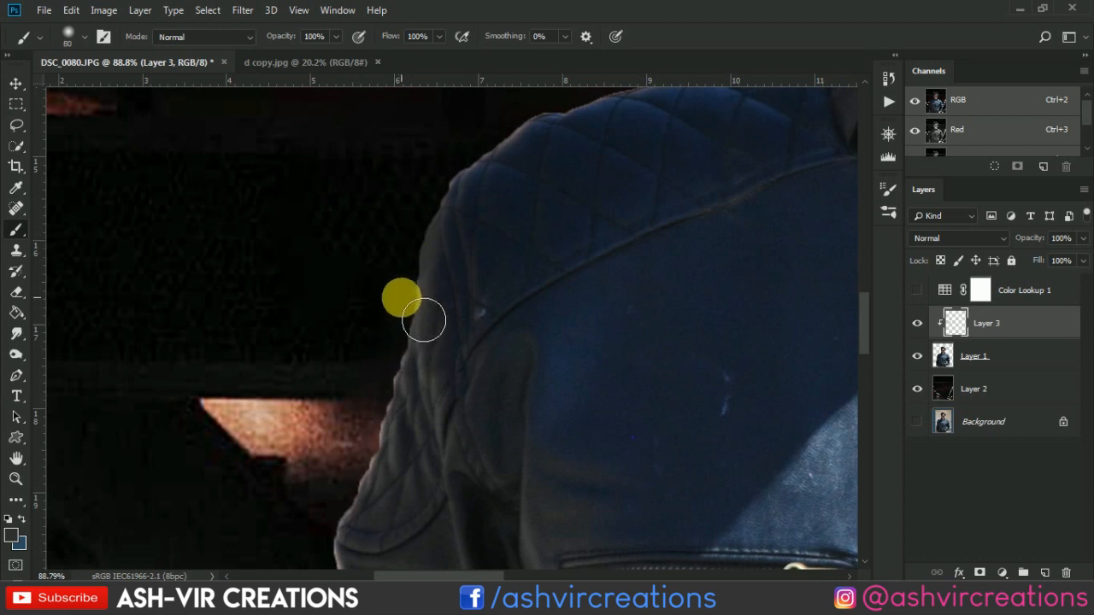
drag(410, 385, 502, 188)
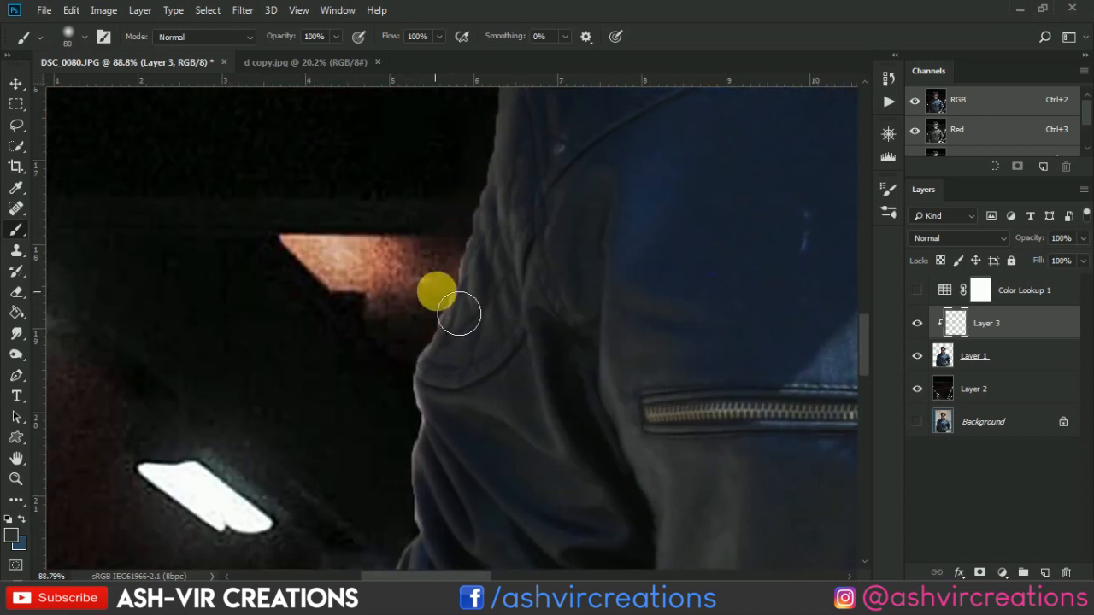
drag(412, 364, 434, 255)
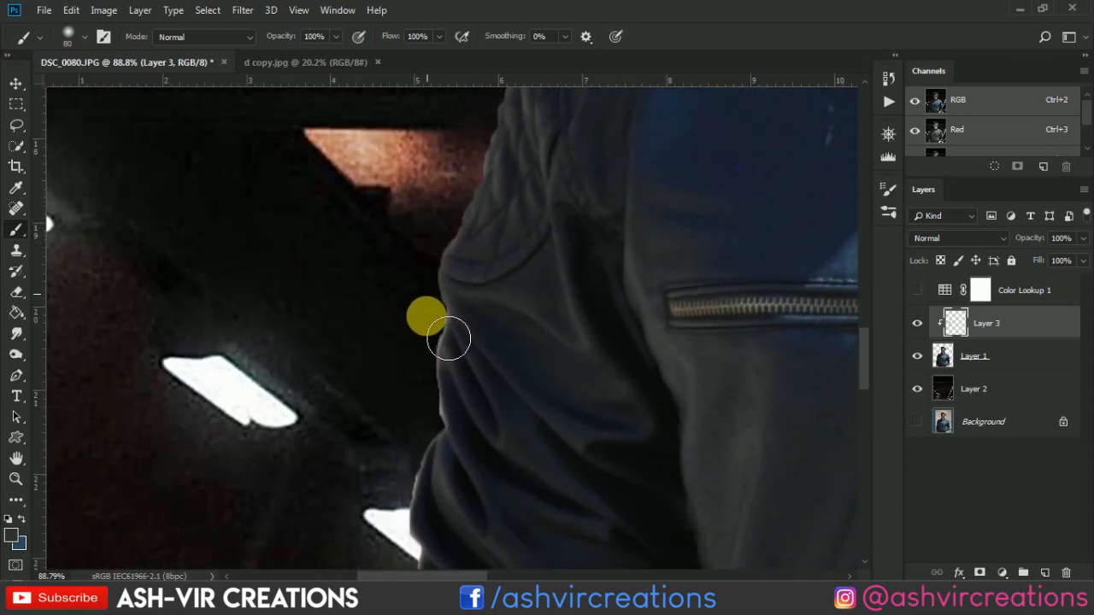
mouse_move(456, 384)
mouse_down()
mouse_move(438, 270)
mouse_move(434, 345)
mouse_move(511, 182)
mouse_up()
Paint over the light fringe along the outer edge of the shaded sleeve from the elbow folds down to the cuff
mouse_move(467, 237)
mouse_down()
mouse_move(458, 327)
mouse_move(496, 260)
mouse_move(485, 408)
mouse_up()
drag(455, 344, 479, 231)
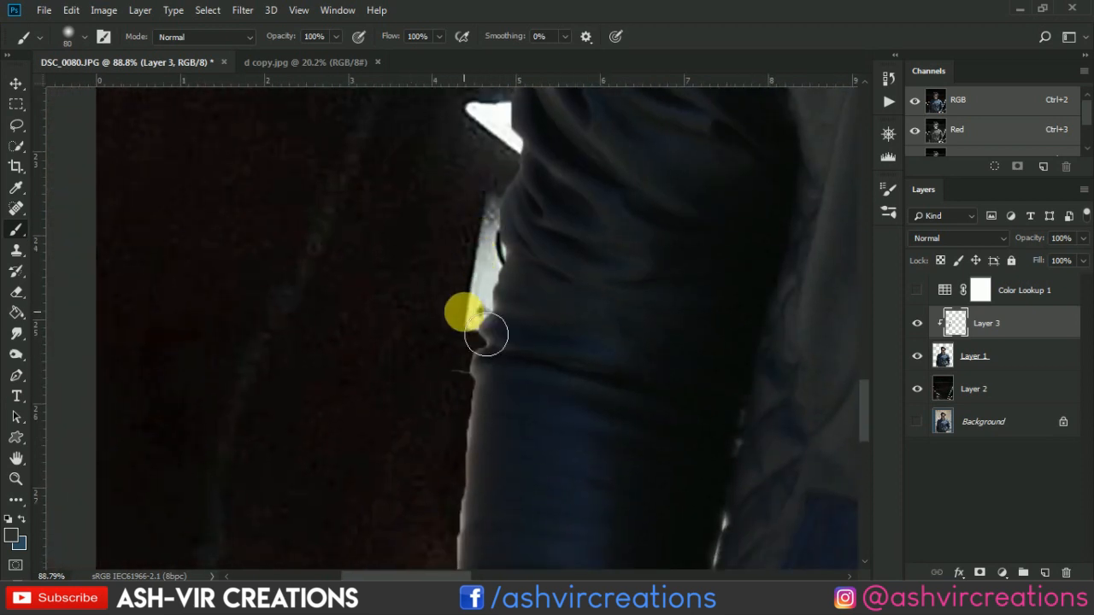
drag(453, 369, 471, 295)
drag(490, 388, 485, 497)
drag(479, 427, 491, 303)
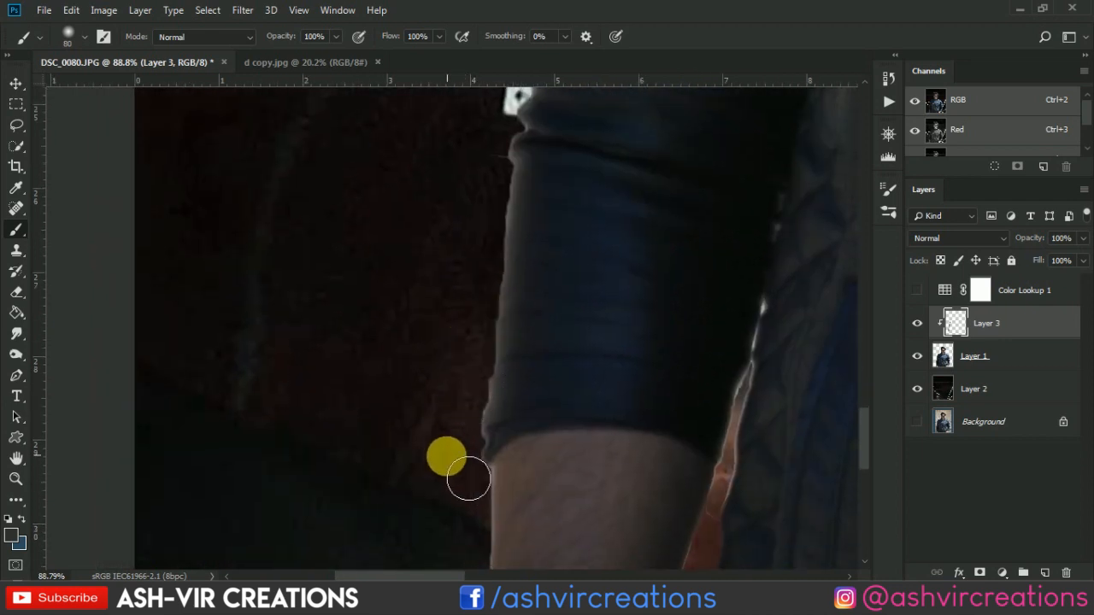
Darken the bright edges of the narrow gap between the shaded sleeve and the jacket body with a 30 px soft brush
scroll(476, 279, down, 4)
scroll(737, 370, up, 3)
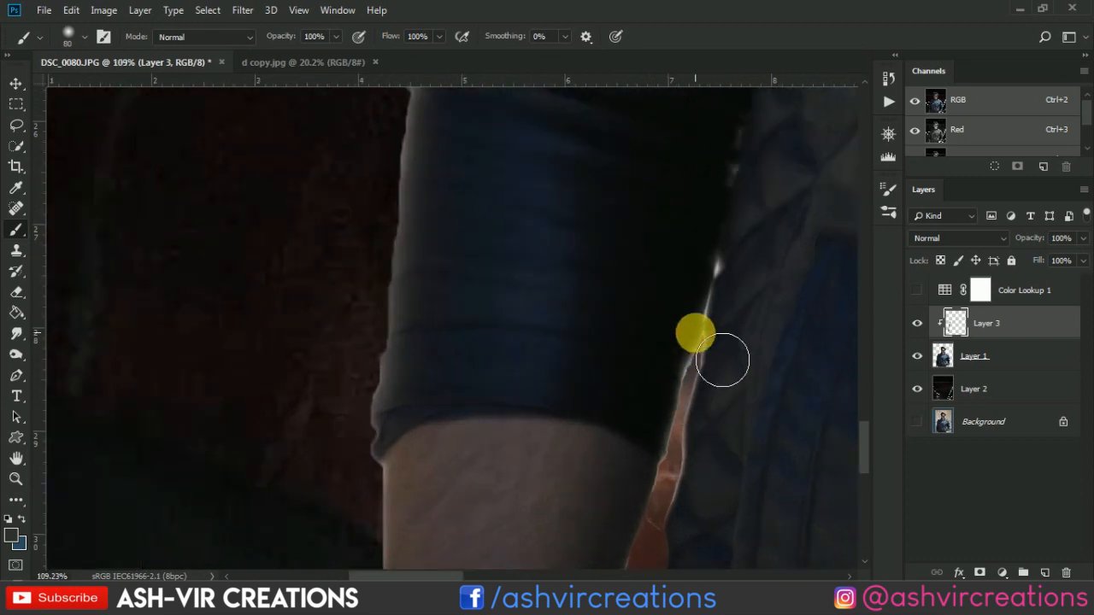
scroll(722, 359, up, 3)
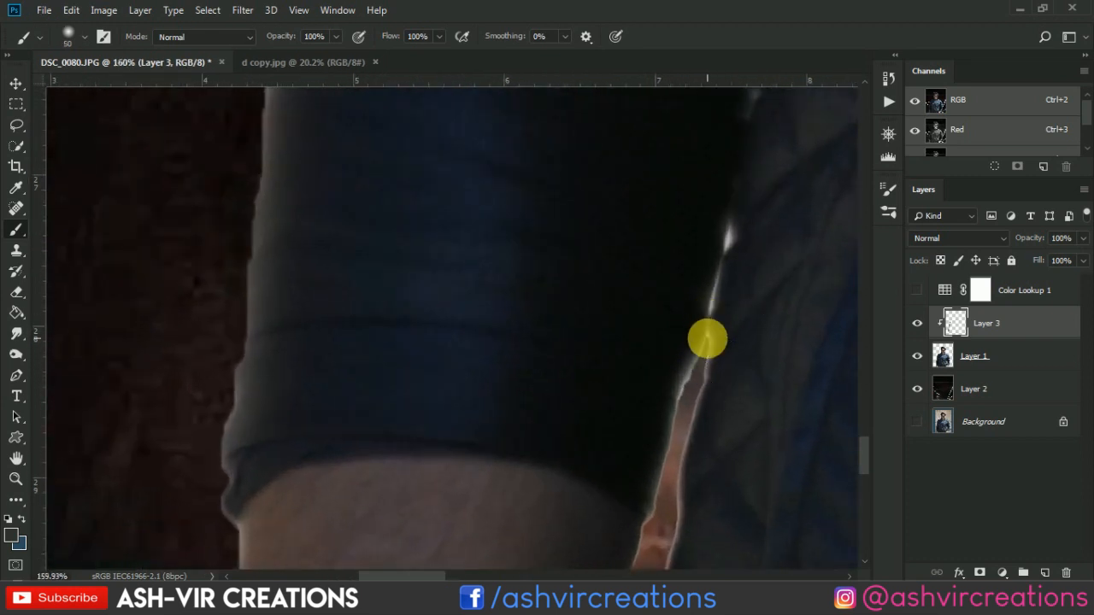
key(bracketleft)
mouse_move(726, 359)
mouse_down()
mouse_move(676, 518)
mouse_move(686, 492)
mouse_move(728, 512)
mouse_move(663, 310)
mouse_up()
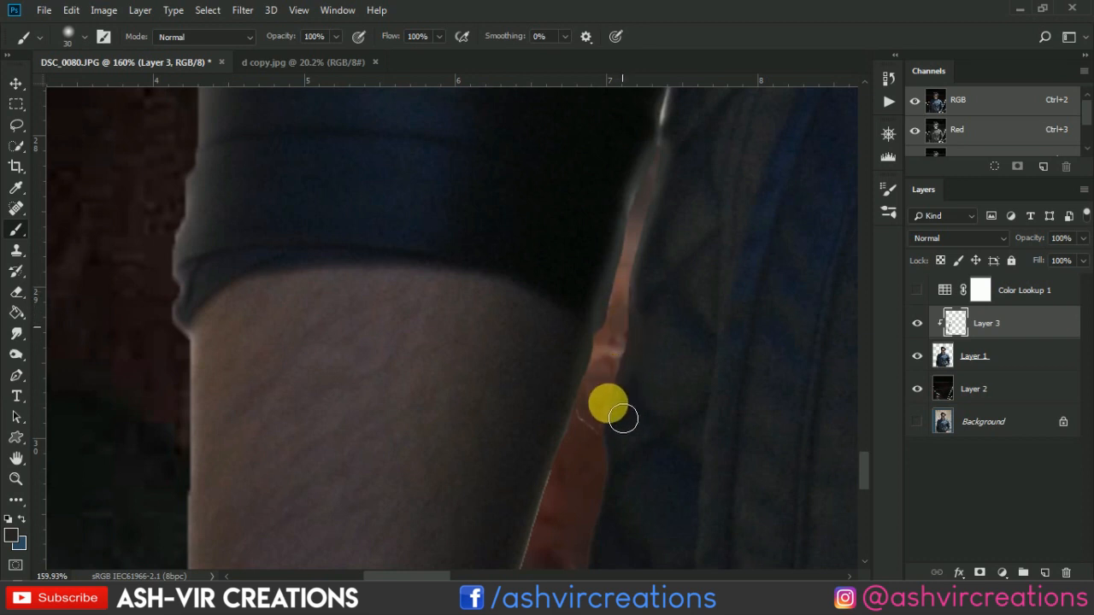
drag(622, 417, 616, 462)
drag(640, 392, 638, 331)
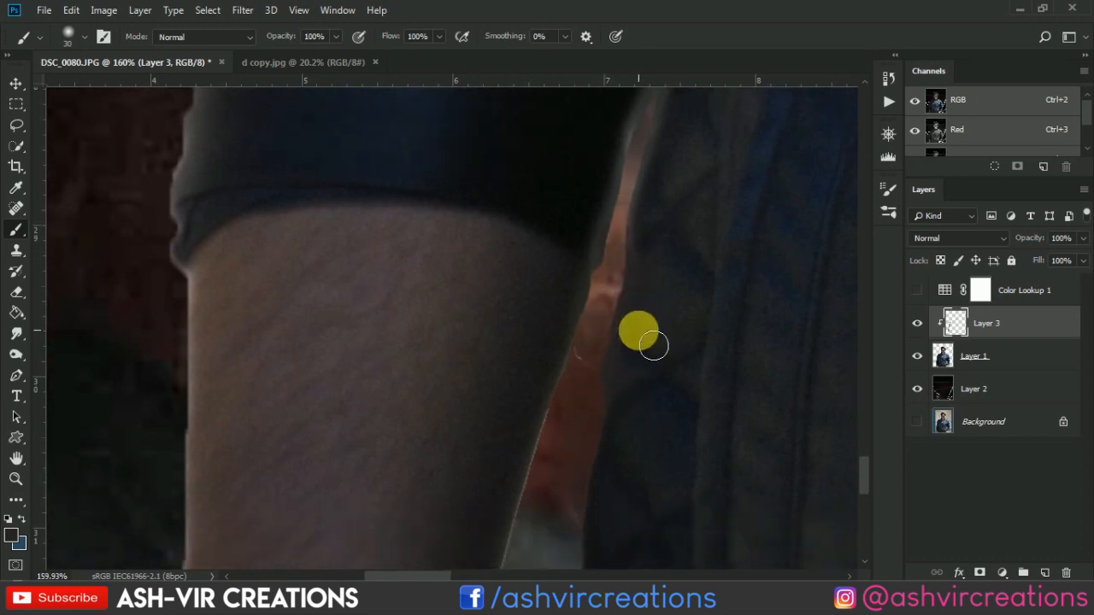
Erase the stray light remnant inside the gap between forearm and jacket on Layer 1 with a 15 px eraser
click(996, 363)
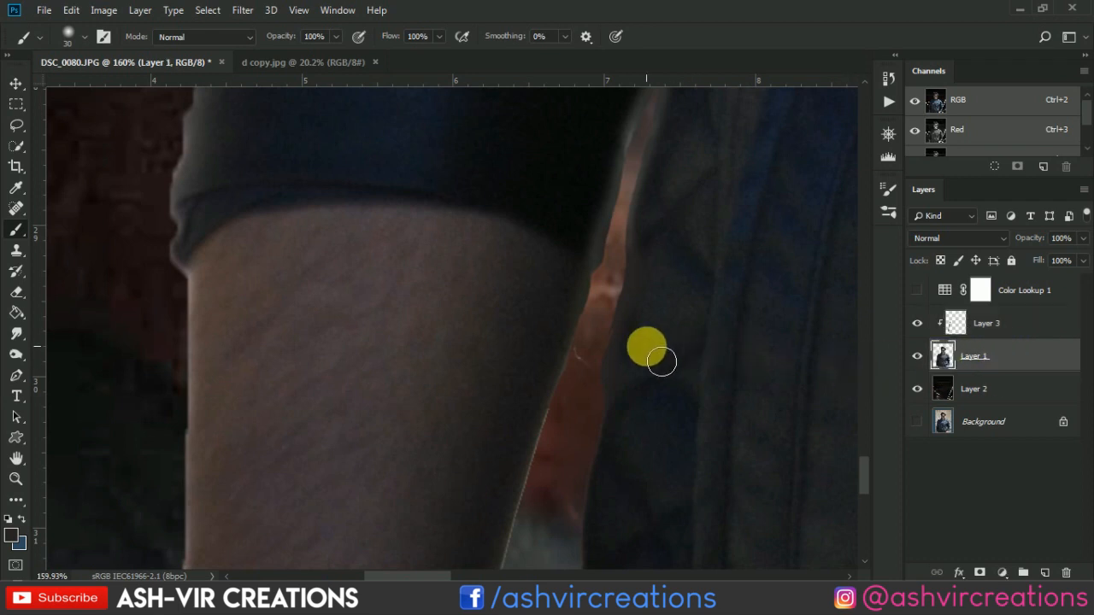
key(e)
scroll(628, 369, up, 3)
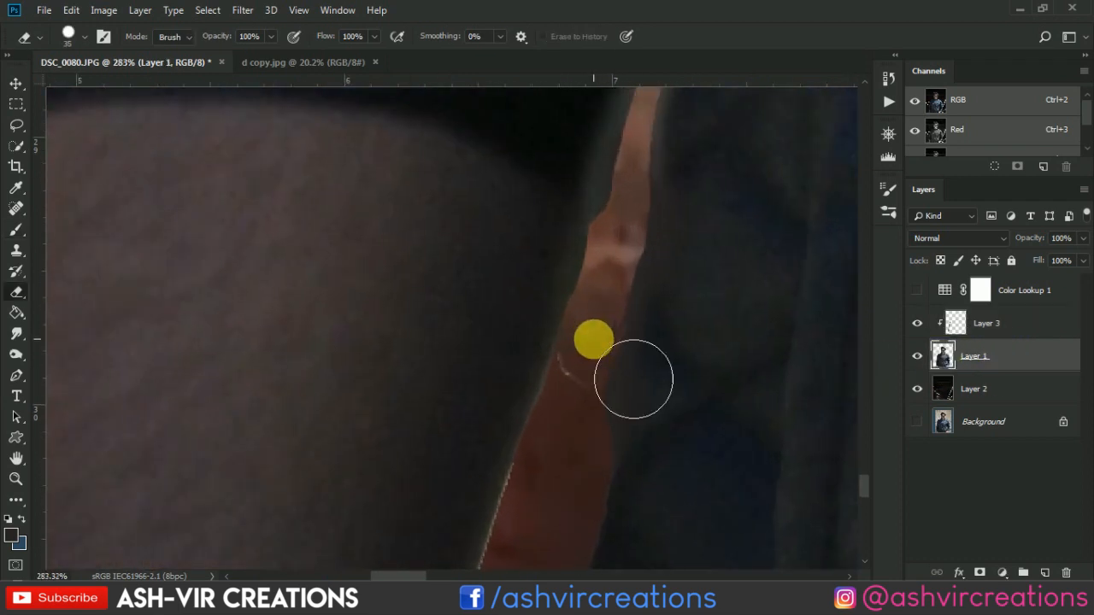
mouse_move(618, 353)
mouse_down()
mouse_move(596, 421)
mouse_move(593, 387)
mouse_up()
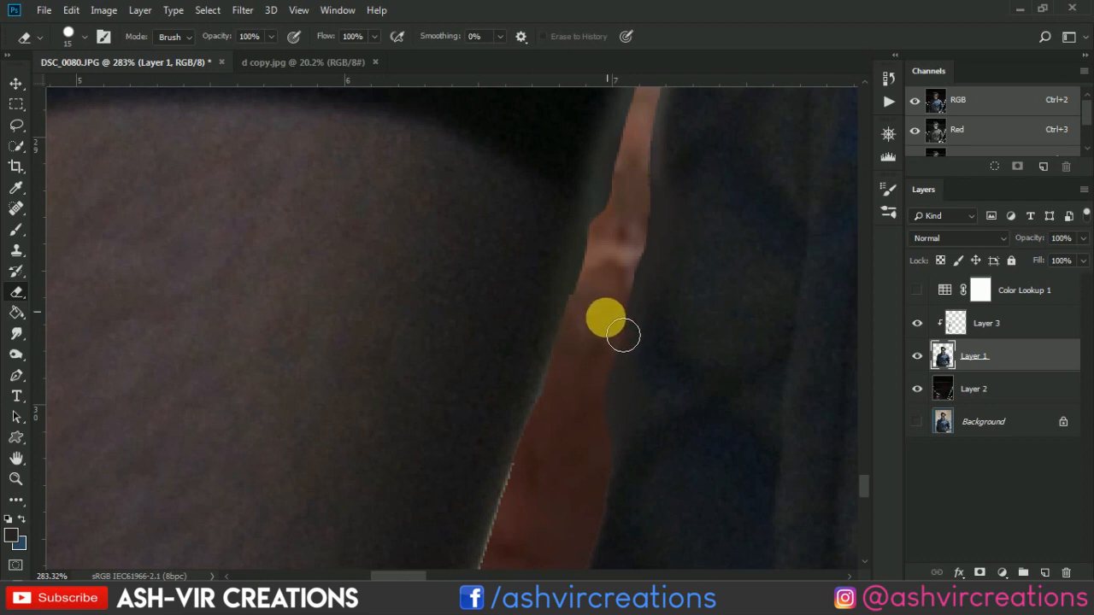
scroll(598, 359, down, 3)
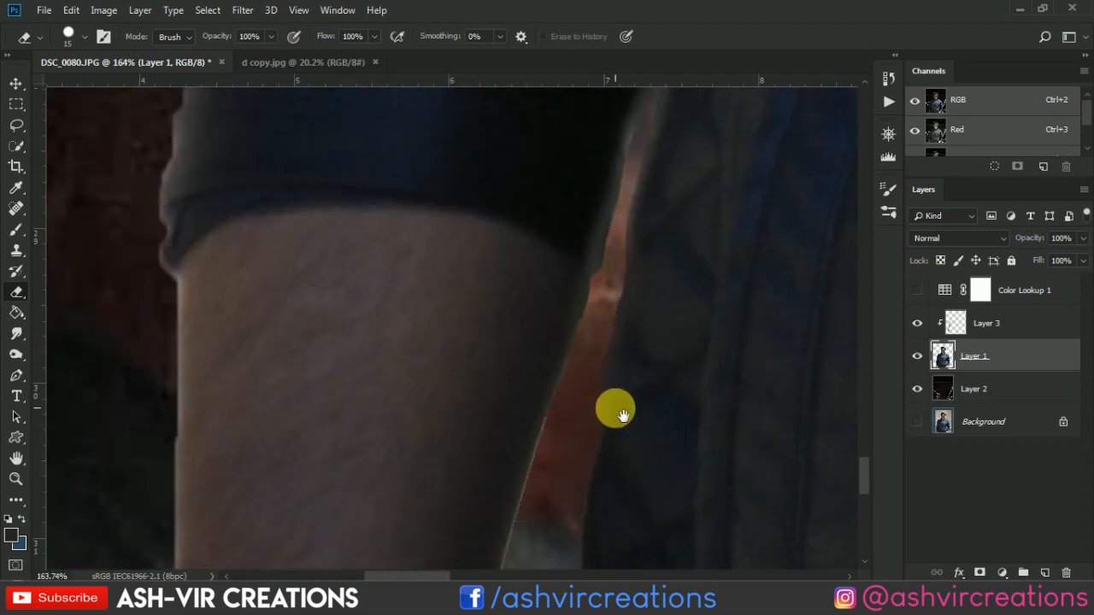
Paint over the light fringe along the forearm's inner edge down to the wristband on Layer 3 with a 30 px soft brush
click(1006, 333)
key(b)
scroll(565, 346, up, 2)
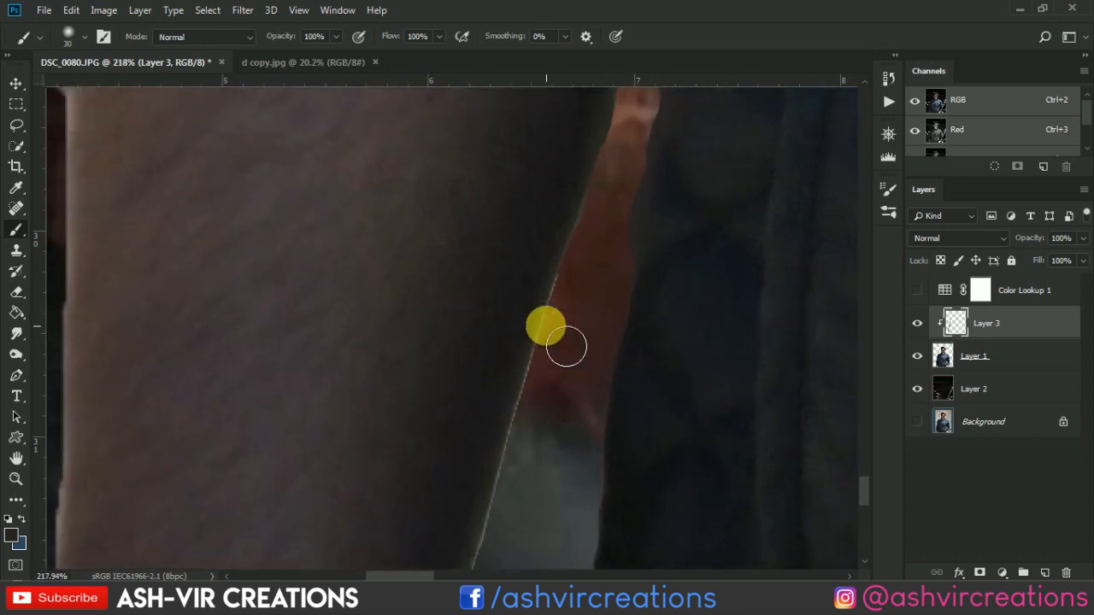
mouse_move(568, 279)
mouse_down()
mouse_move(546, 393)
mouse_move(615, 236)
mouse_move(557, 357)
mouse_up()
drag(598, 224, 608, 184)
drag(639, 306, 665, 223)
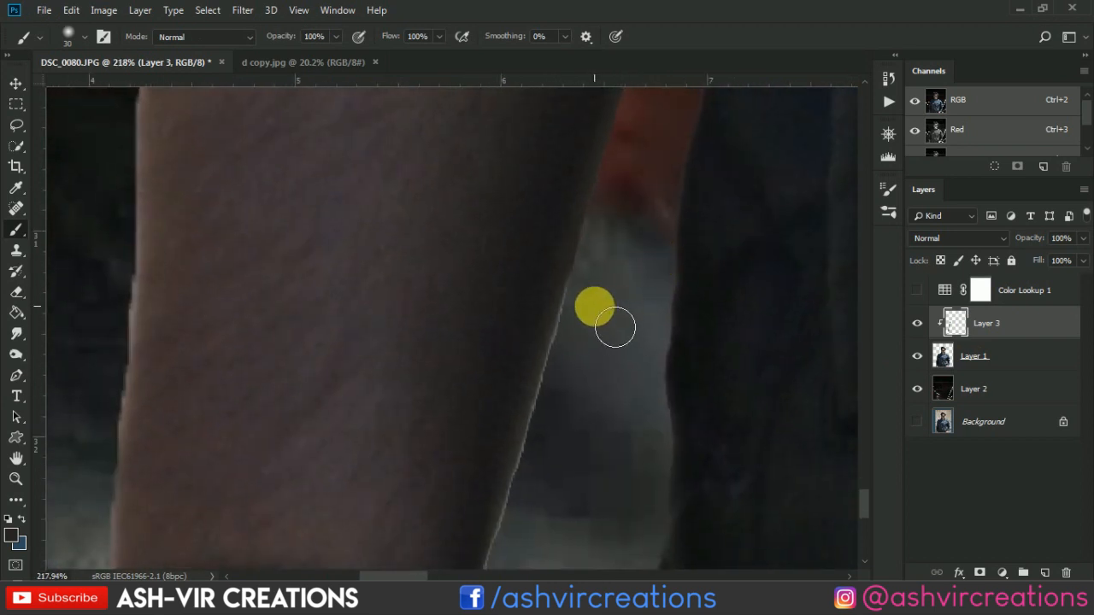
drag(573, 460, 618, 289)
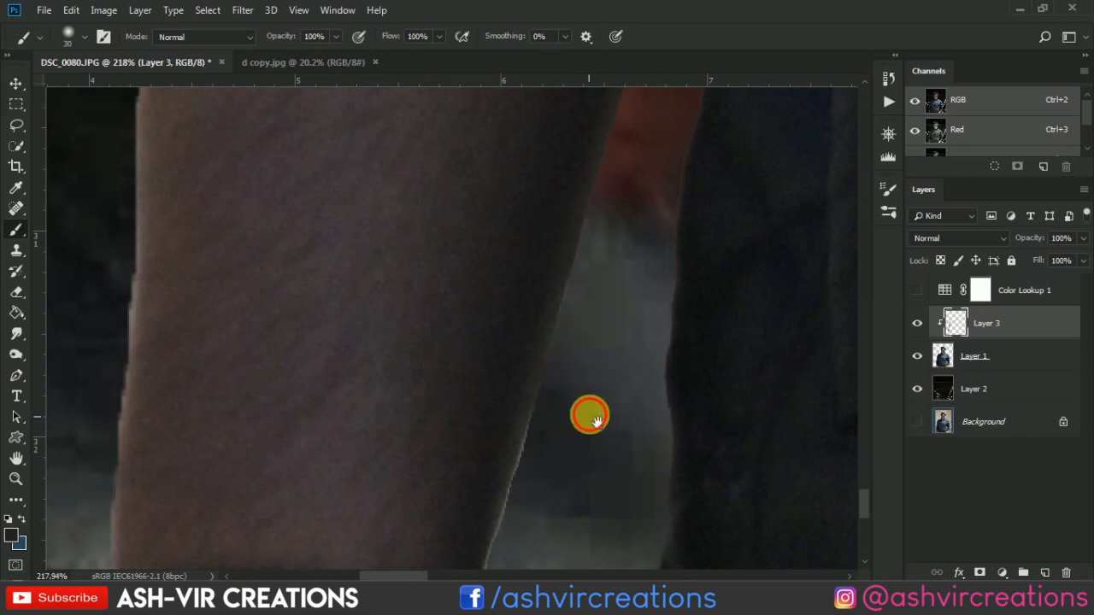
mouse_move(595, 418)
mouse_down()
mouse_move(623, 248)
mouse_move(568, 374)
mouse_move(630, 213)
mouse_up()
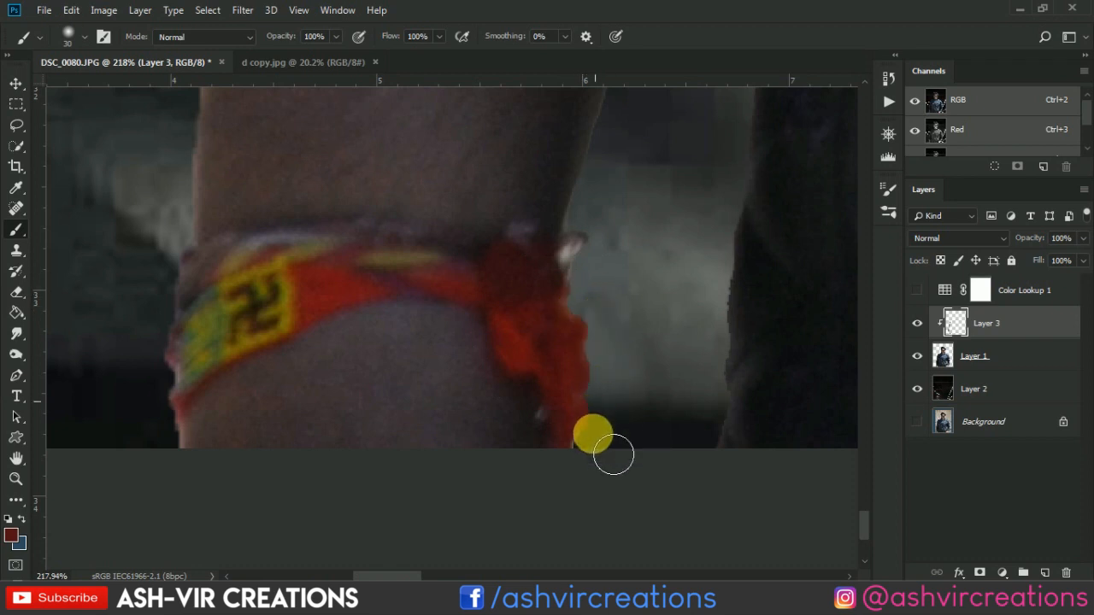
Try to paint out the light fringe around the gap between the sunlit sleeve and the jacket body with black
scroll(213, 384, down, 3)
scroll(489, 379, down, 4)
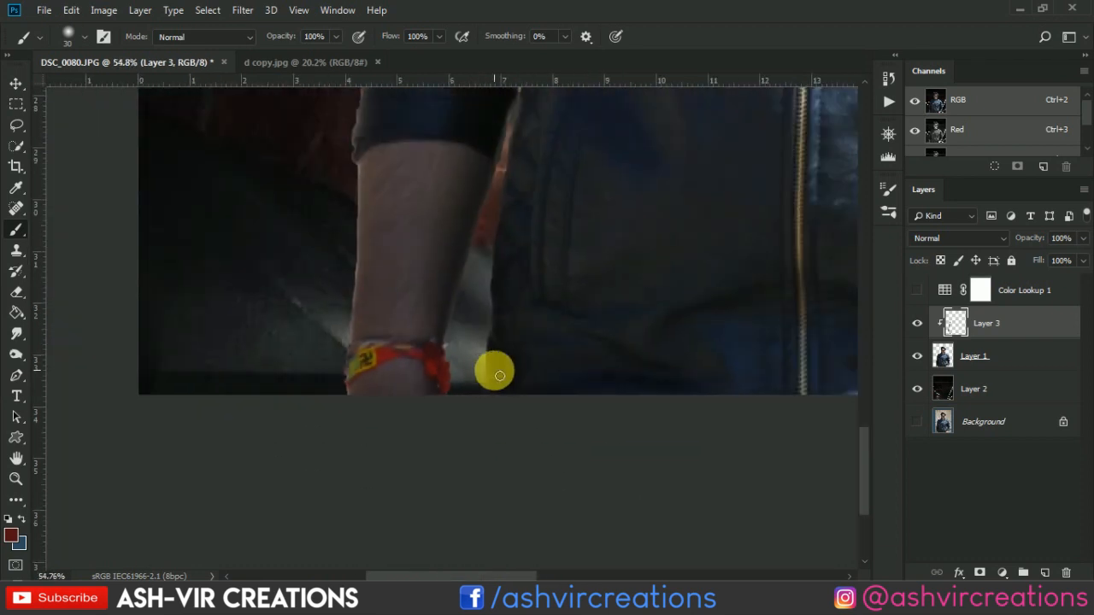
drag(641, 320, 445, 451)
drag(612, 349, 223, 278)
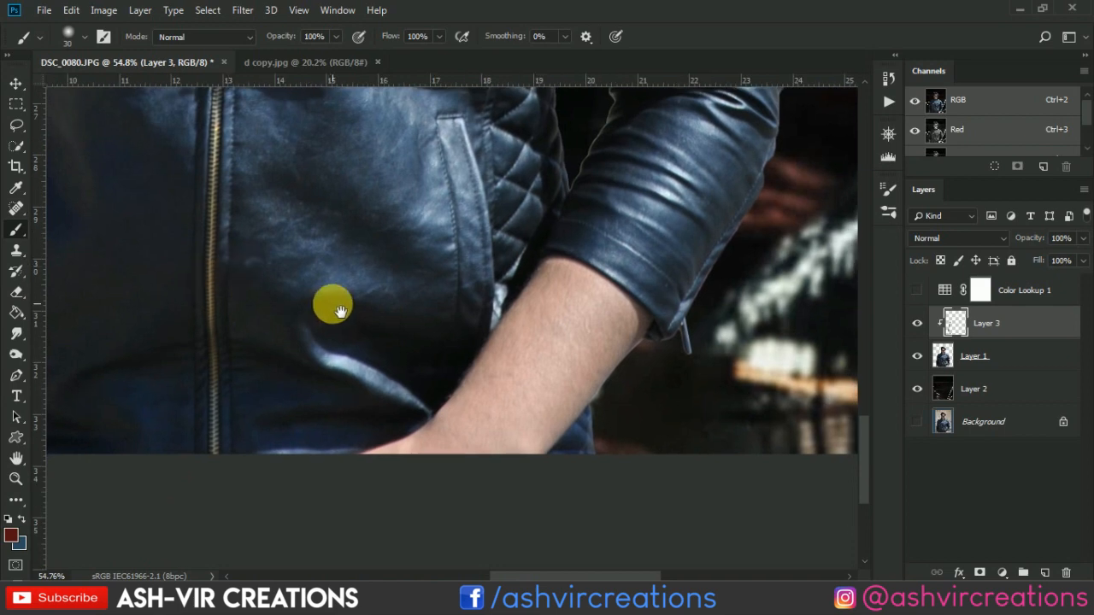
drag(553, 261, 488, 467)
drag(561, 269, 565, 324)
scroll(564, 323, up, 2)
scroll(565, 324, up, 4)
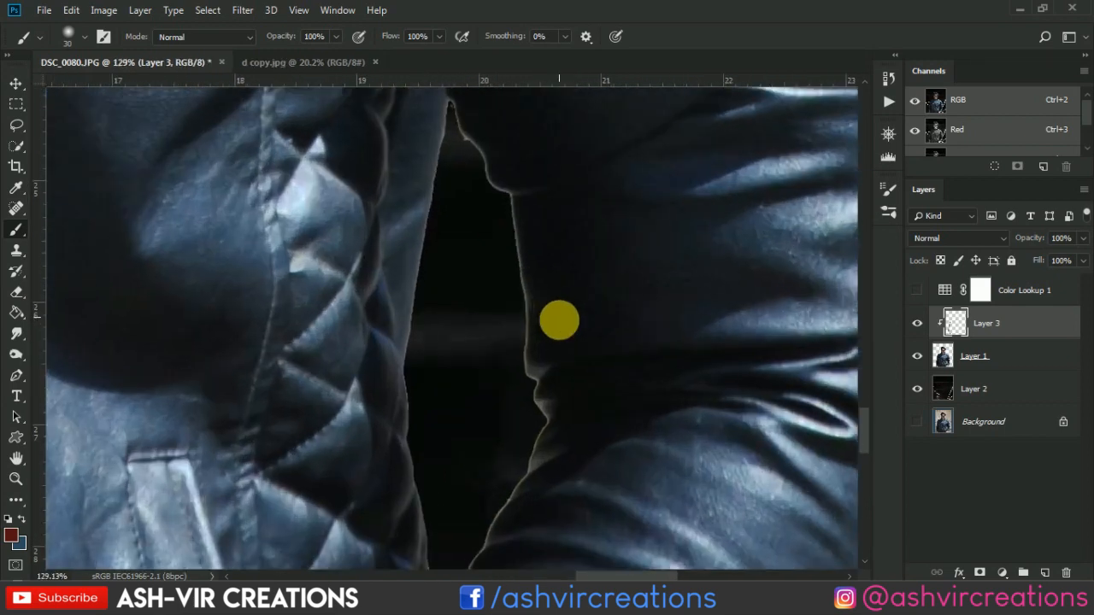
mouse_move(513, 218)
mouse_down()
mouse_move(522, 363)
mouse_move(534, 325)
mouse_move(529, 411)
mouse_move(532, 316)
mouse_move(516, 282)
mouse_move(524, 407)
mouse_move(541, 399)
mouse_move(541, 444)
mouse_move(560, 442)
mouse_move(541, 472)
mouse_move(557, 370)
mouse_move(546, 348)
mouse_move(619, 322)
mouse_up()
scroll(545, 355, down, 6)
scroll(568, 363, up, 3)
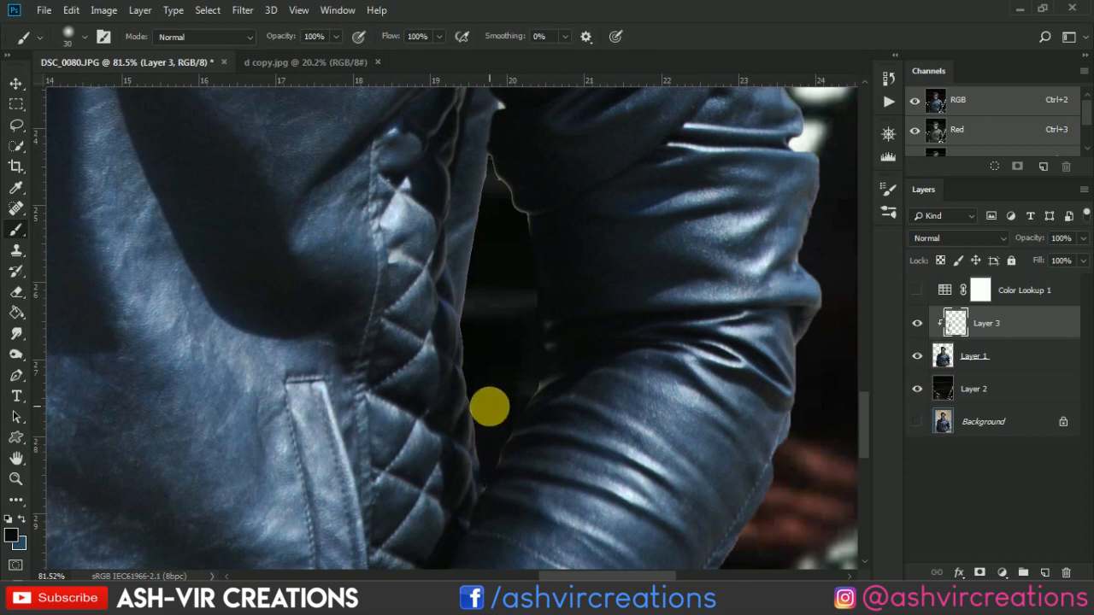
key(ctrl+z)
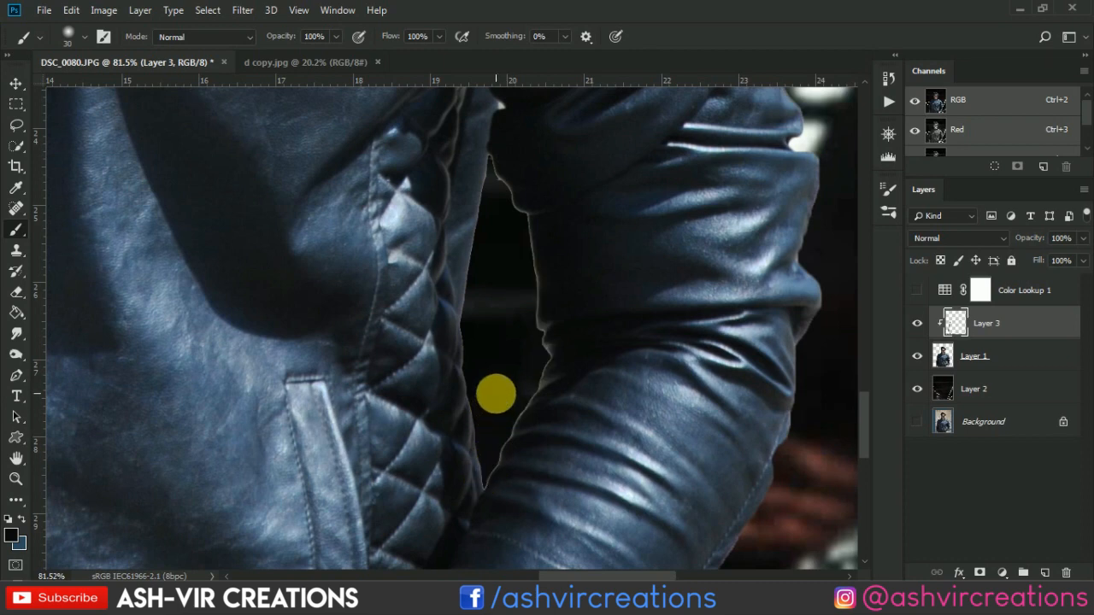
Examine the jacket and the whole composite, toggling Layer 3 to compare the edge retouching
scroll(499, 380, down, 6)
scroll(262, 360, up, 4)
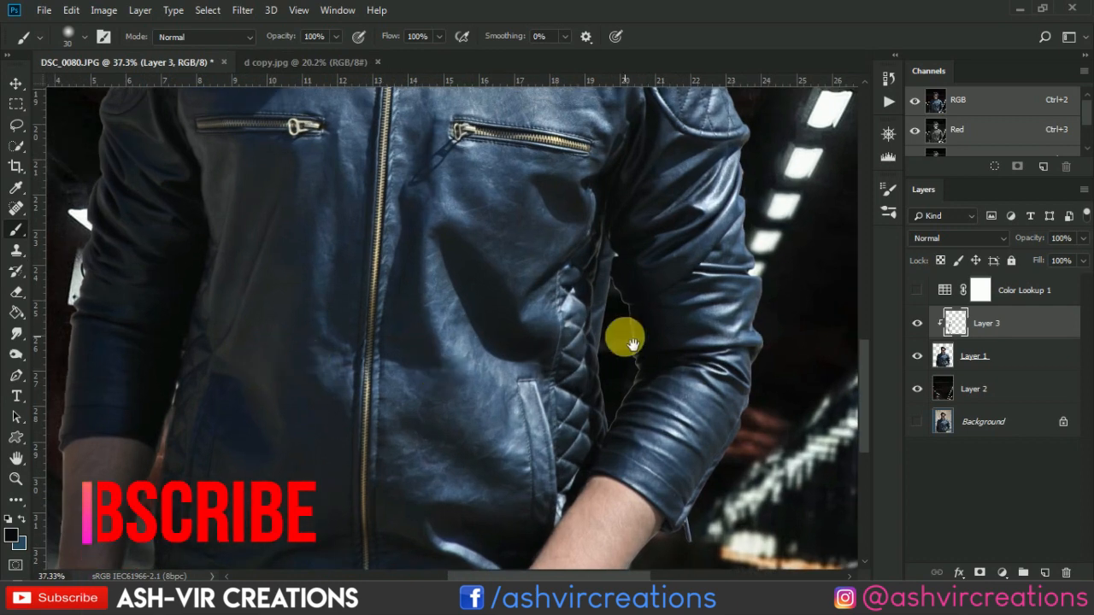
drag(631, 344, 452, 399)
drag(585, 308, 557, 174)
drag(511, 381, 559, 263)
drag(553, 355, 547, 353)
scroll(419, 320, down, 6)
scroll(398, 341, up, 1)
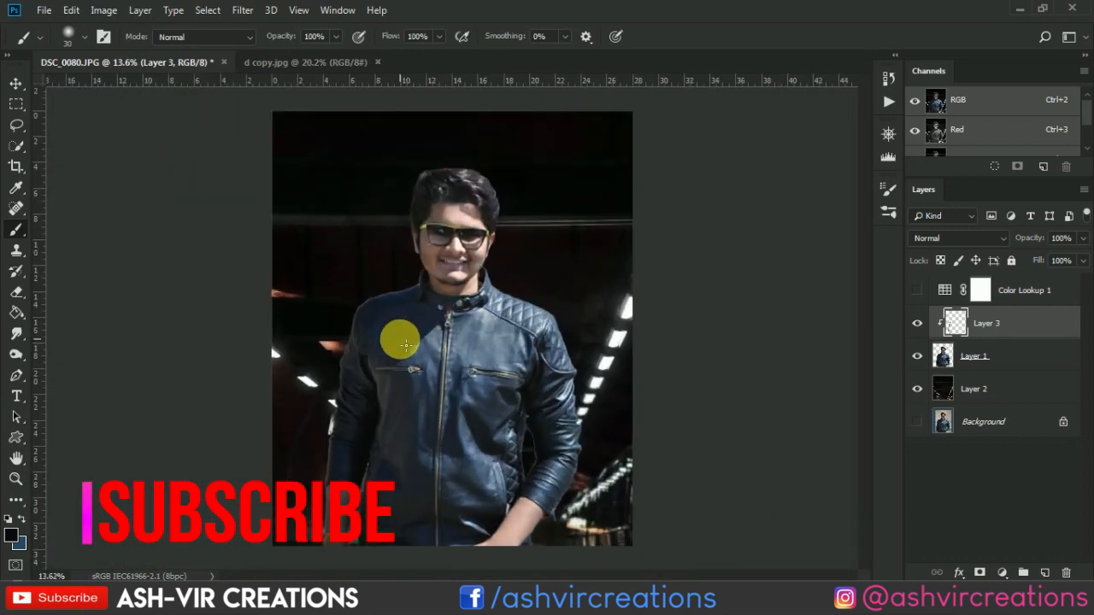
click(916, 325)
Paint over the light fringe along the top of the shaded shoulder up to the collar on Layer 3 with a 45 px brush
scroll(351, 384, up, 3)
drag(351, 384, 535, 277)
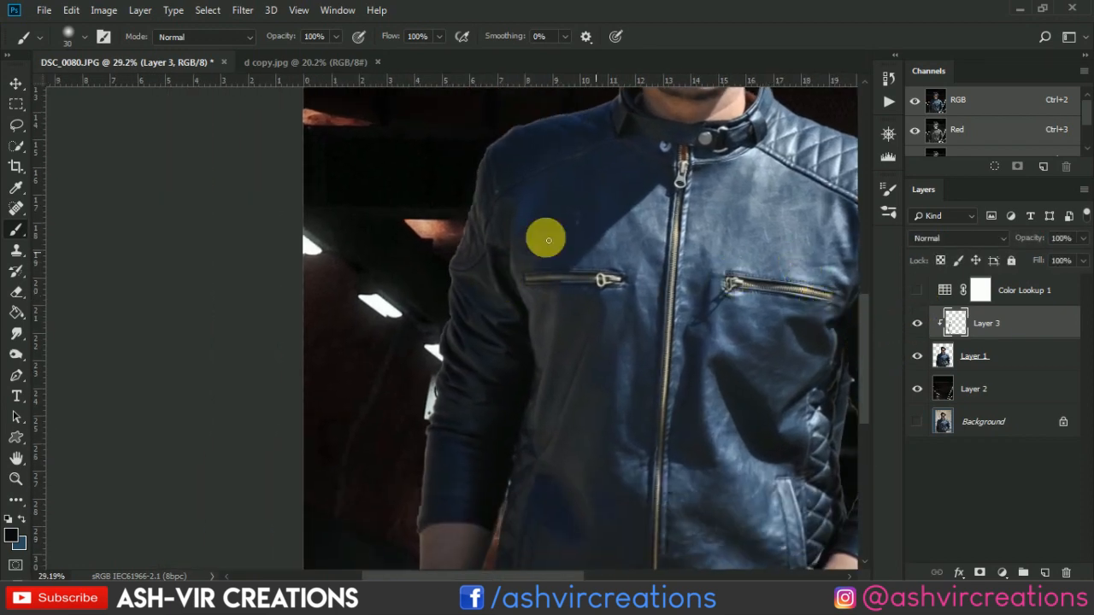
scroll(488, 188, up, 4)
scroll(548, 160, up, 2)
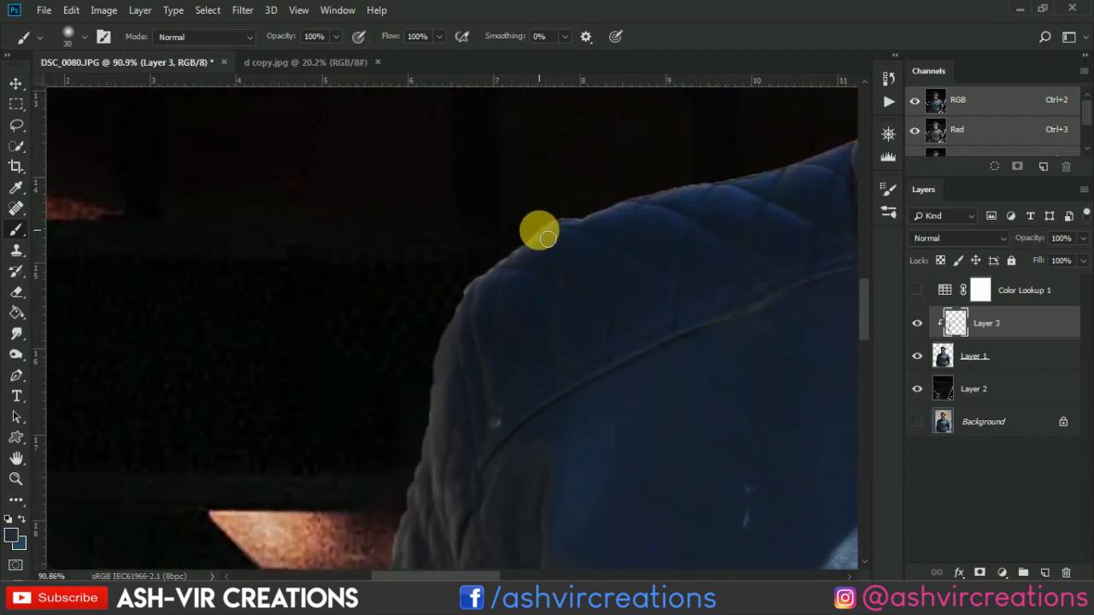
scroll(548, 239, up, 2)
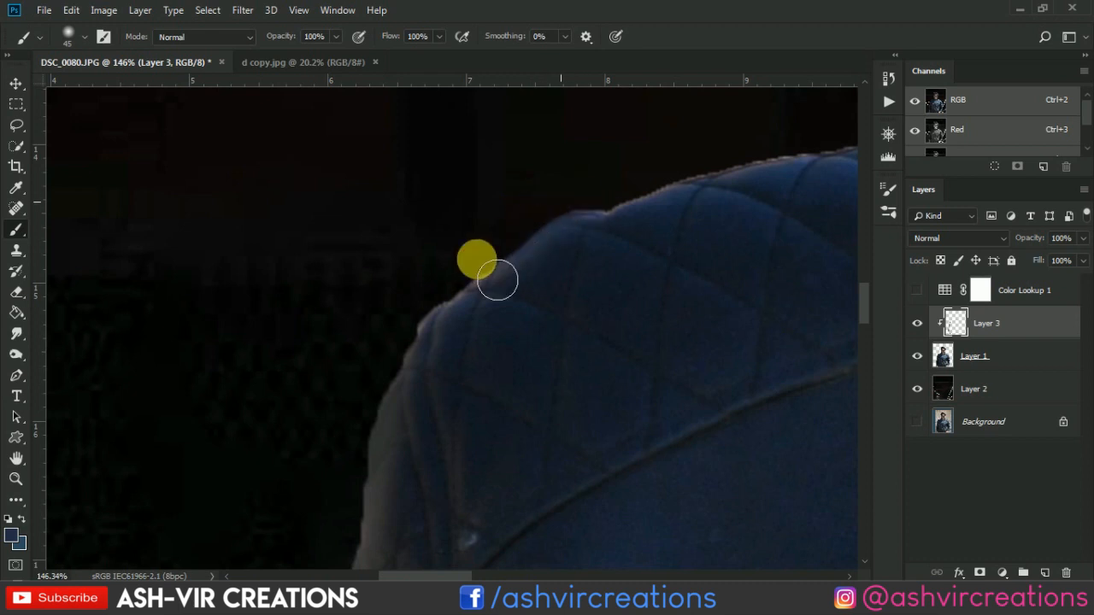
drag(542, 288, 454, 354)
drag(693, 237, 432, 349)
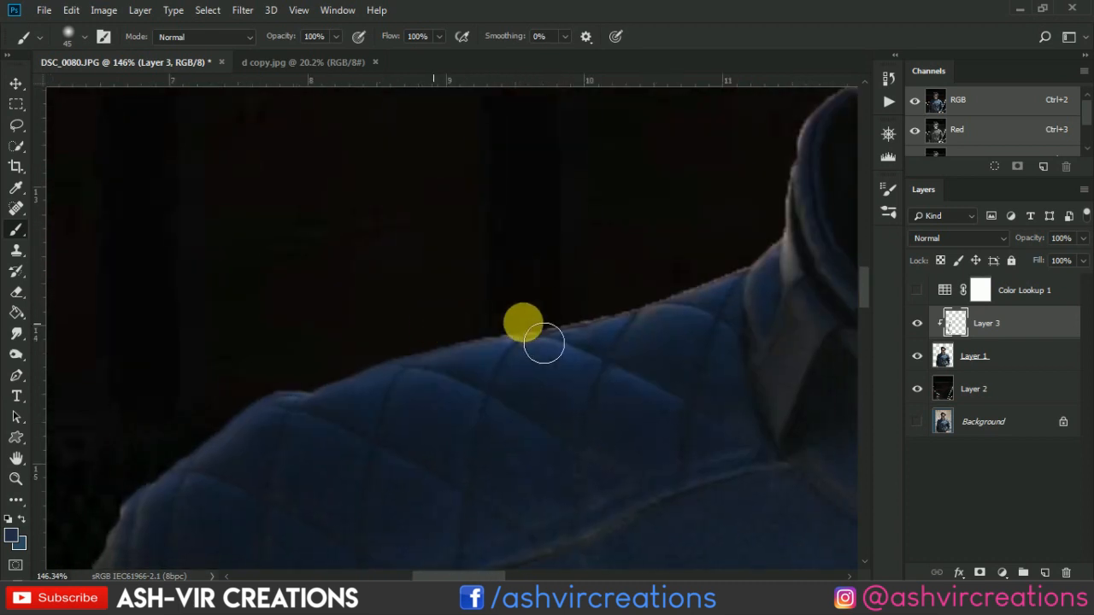
drag(776, 256, 630, 390)
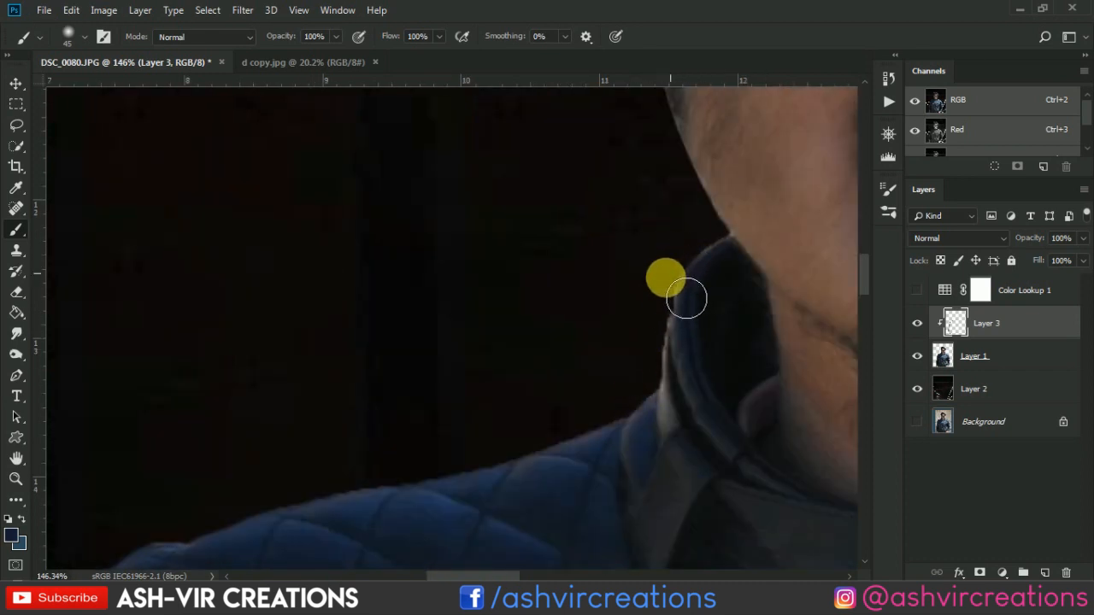
scroll(627, 259, down, 5)
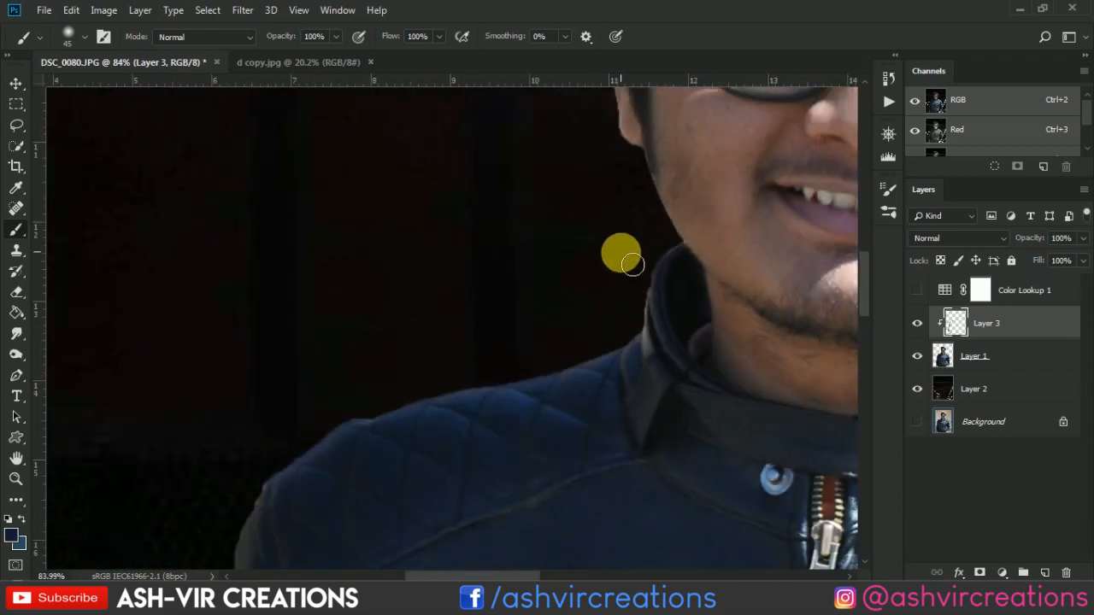
scroll(614, 241, down, 2)
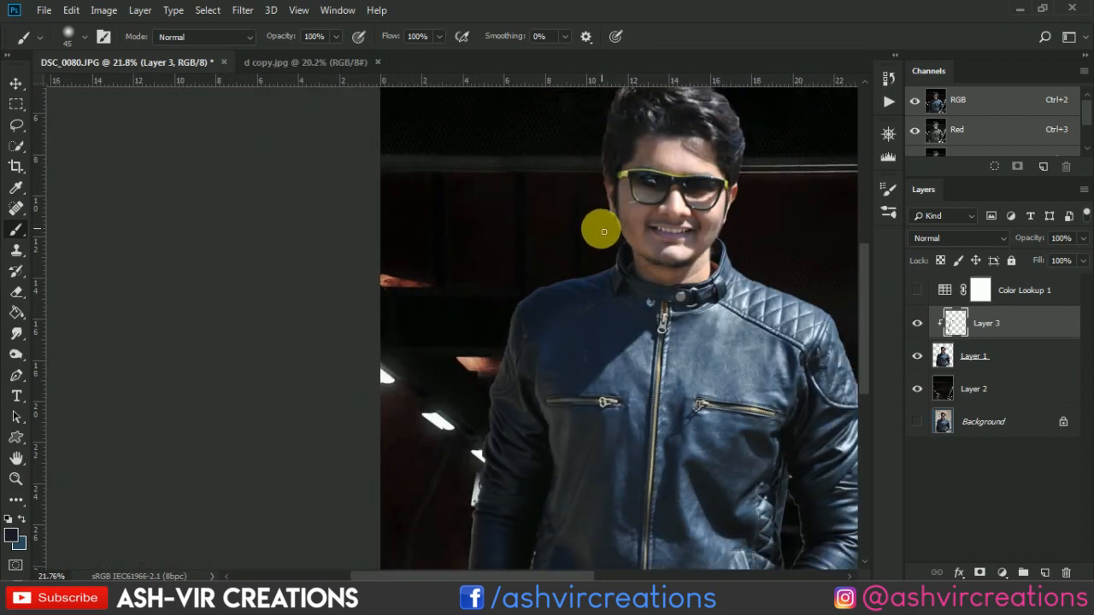
scroll(603, 232, up, 3)
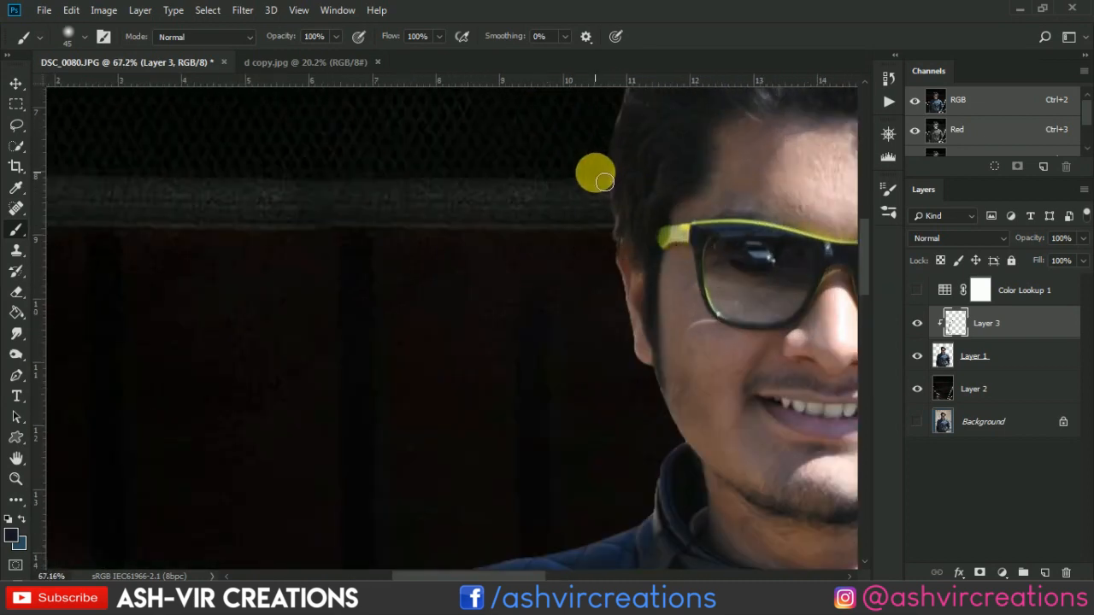
Merge the painted Layer 3 with the cut-out man on Layer 1
key(v)
scroll(604, 181, down, 4)
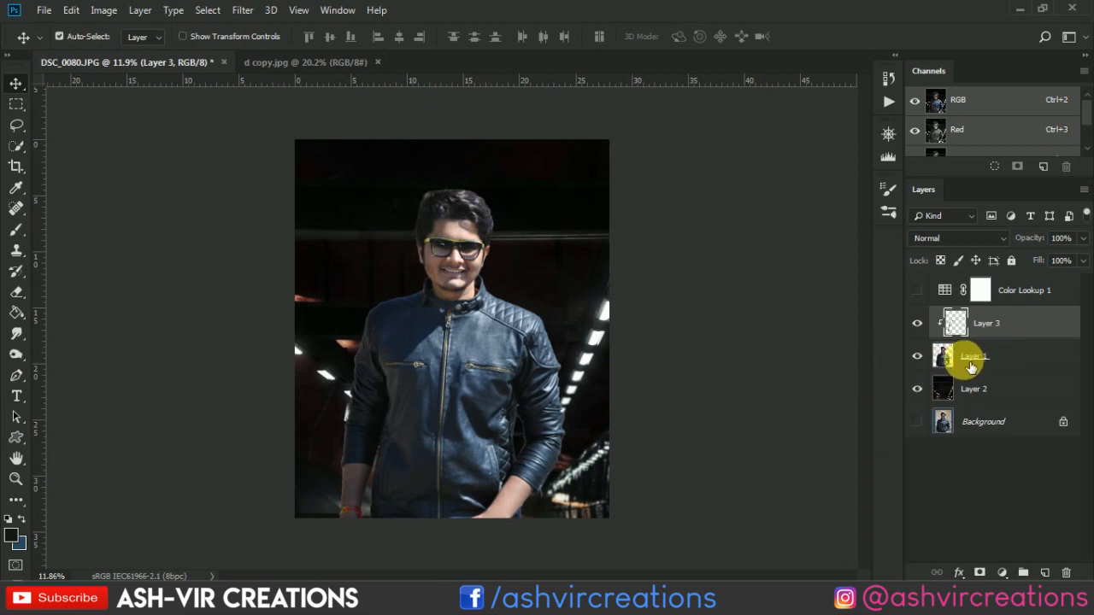
shift+click(991, 359)
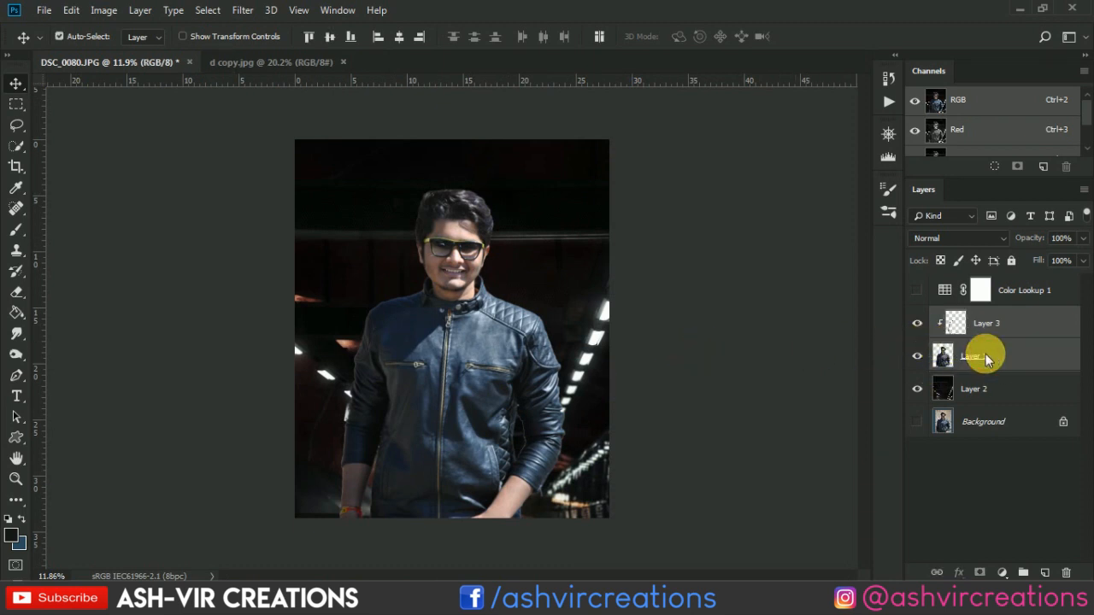
right_click(991, 359)
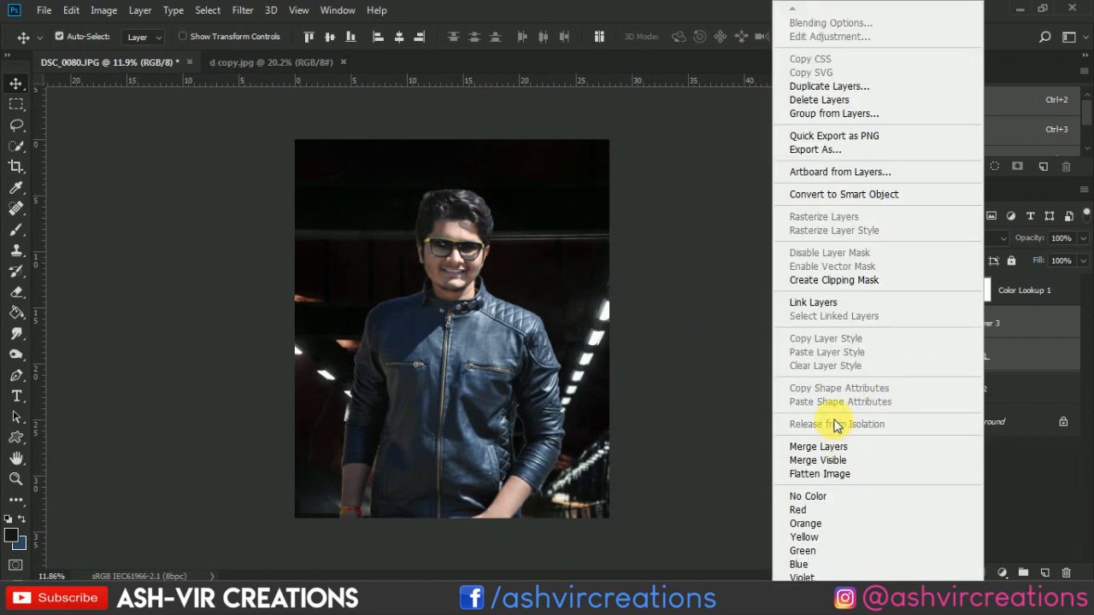
click(836, 446)
Activate the Blur tool for softening the edges of the merged cut-out
scroll(556, 447, up, 3)
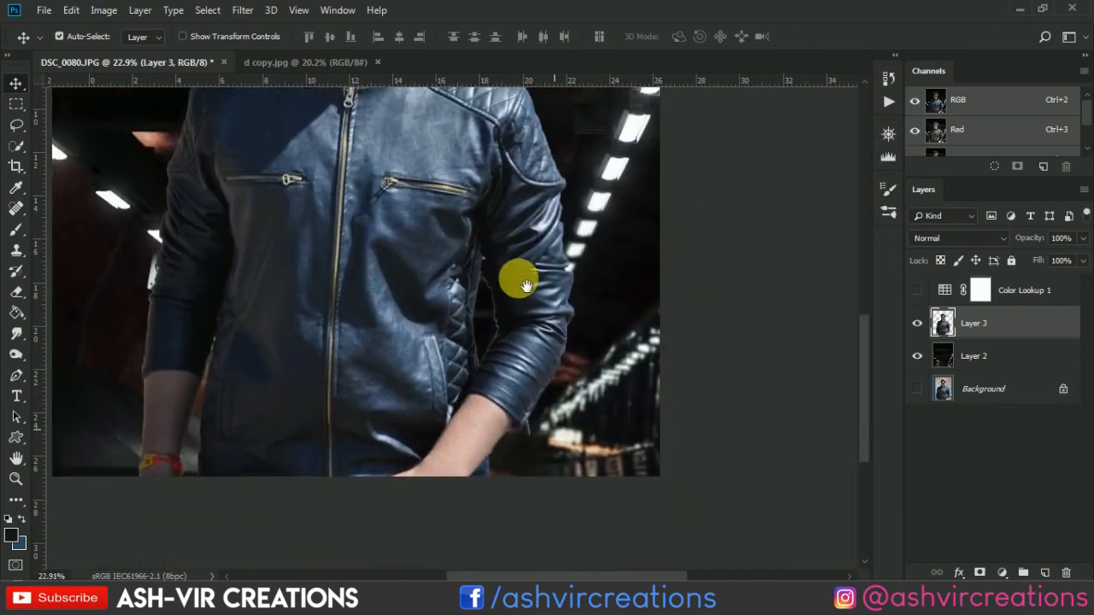
click(15, 338)
click(78, 332)
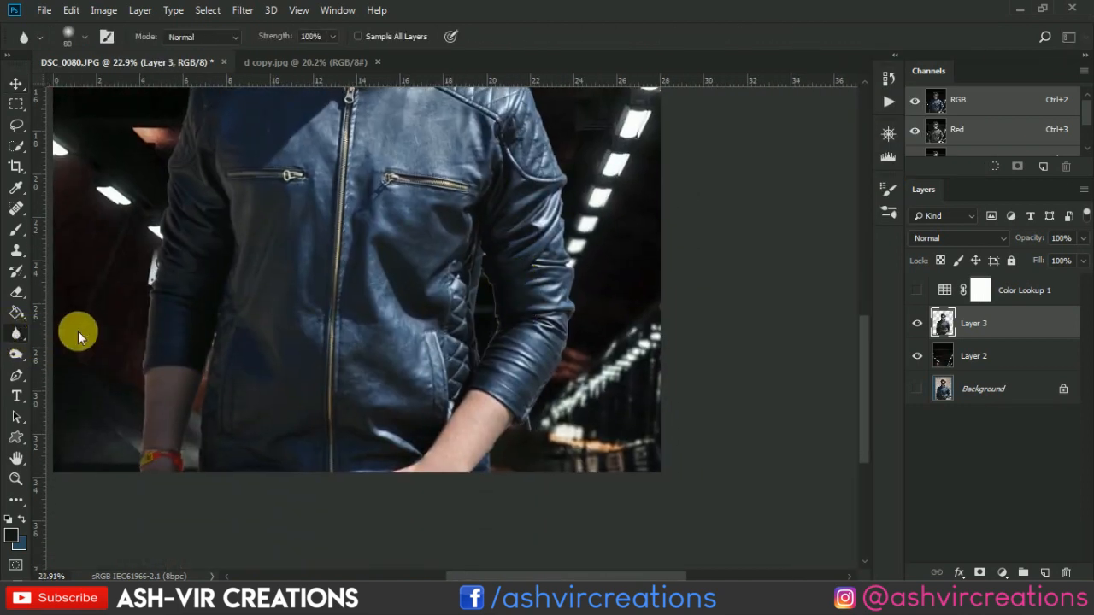
scroll(168, 373, up, 2)
drag(254, 227, 346, 169)
key(ctrl+r)
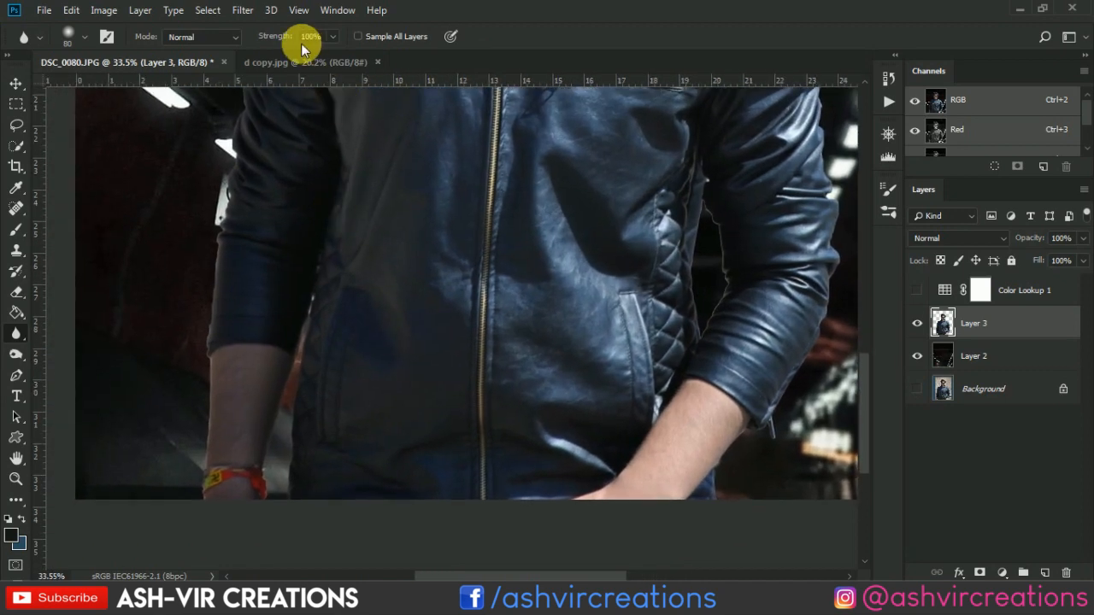
Show the Color Lookup adjustment again and clip it to the merged Layer 3
click(917, 290)
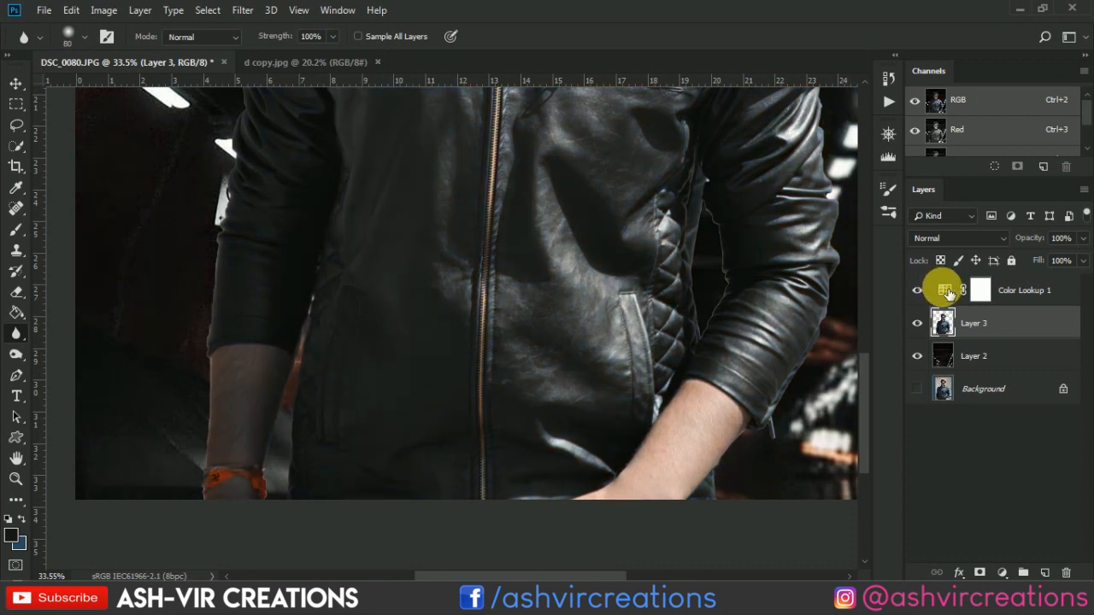
double_click(946, 291)
click(716, 521)
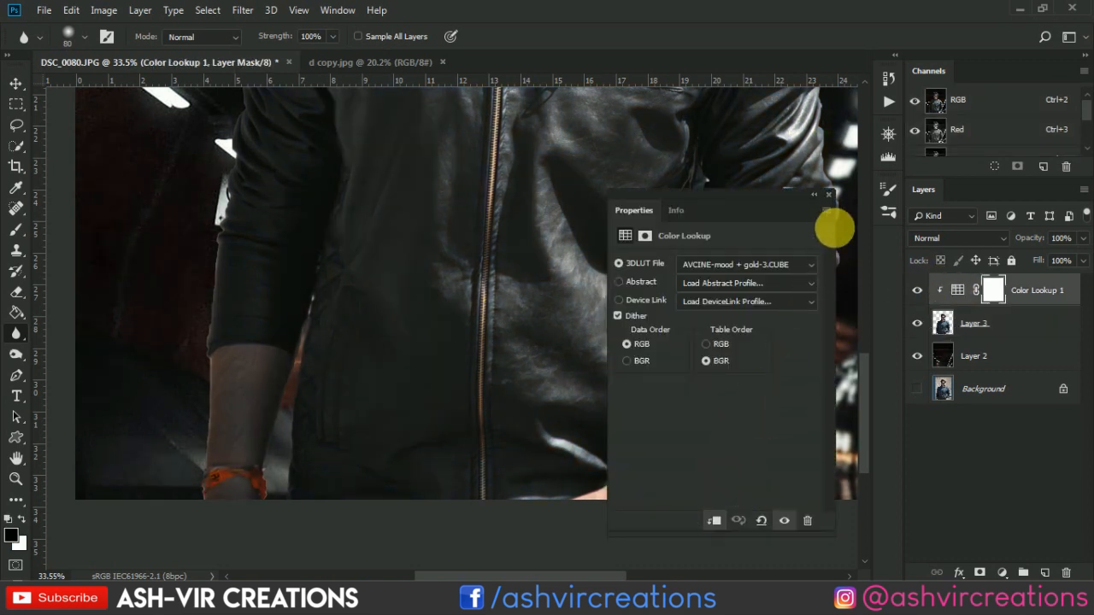
click(827, 196)
Soften the outer edge of the shaded lower sleeve and forearm on Layer 3 with the Blur tool at 200 px
scroll(482, 408, down, 3)
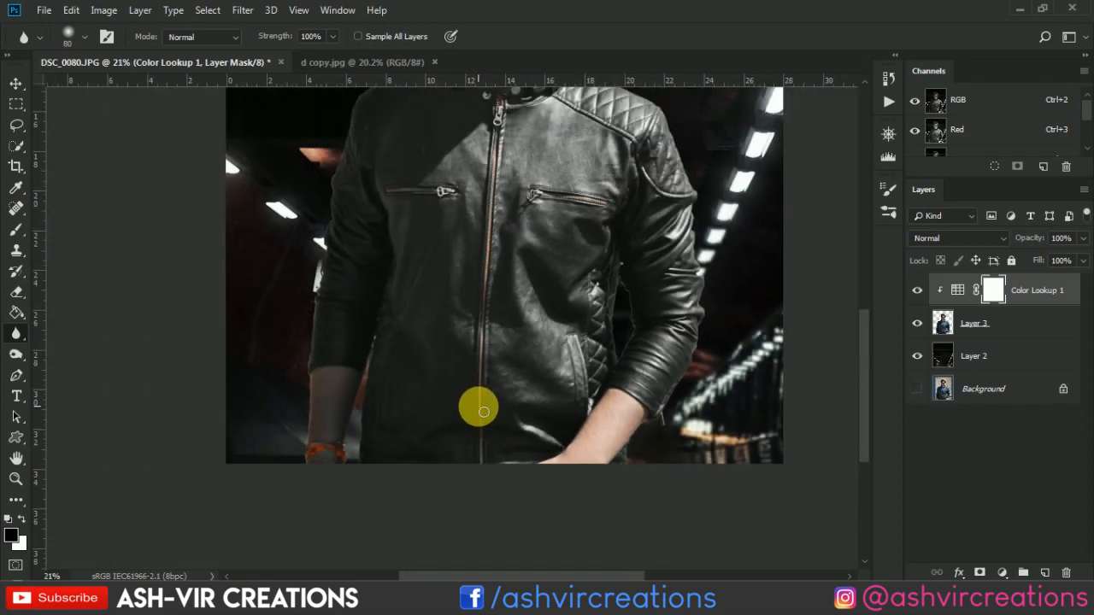
scroll(361, 392, up, 2)
click(1015, 329)
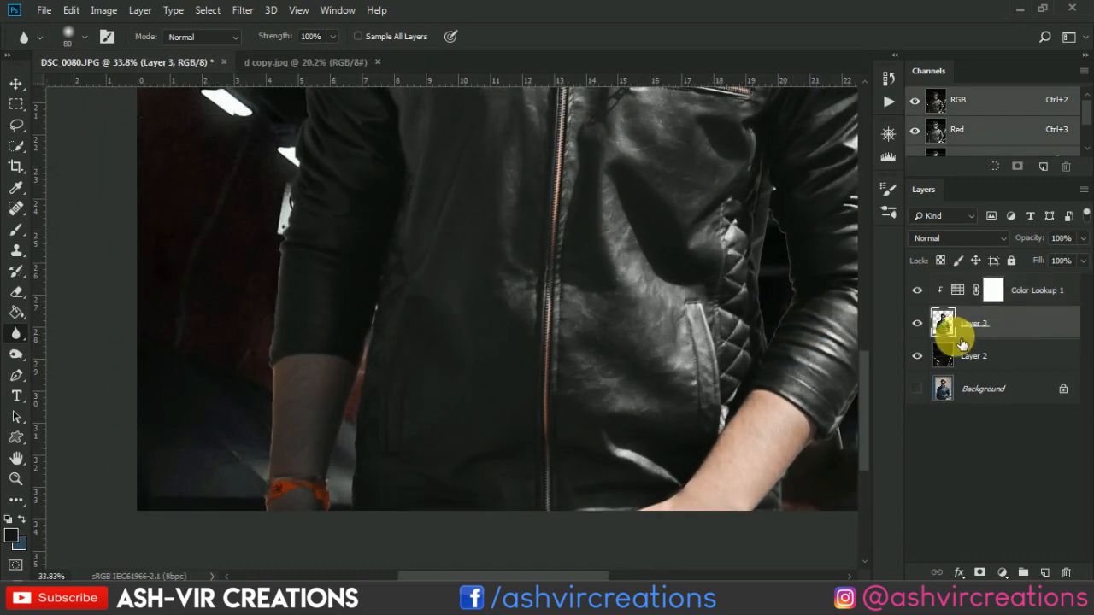
key(bracketright)
scroll(304, 315, up, 2)
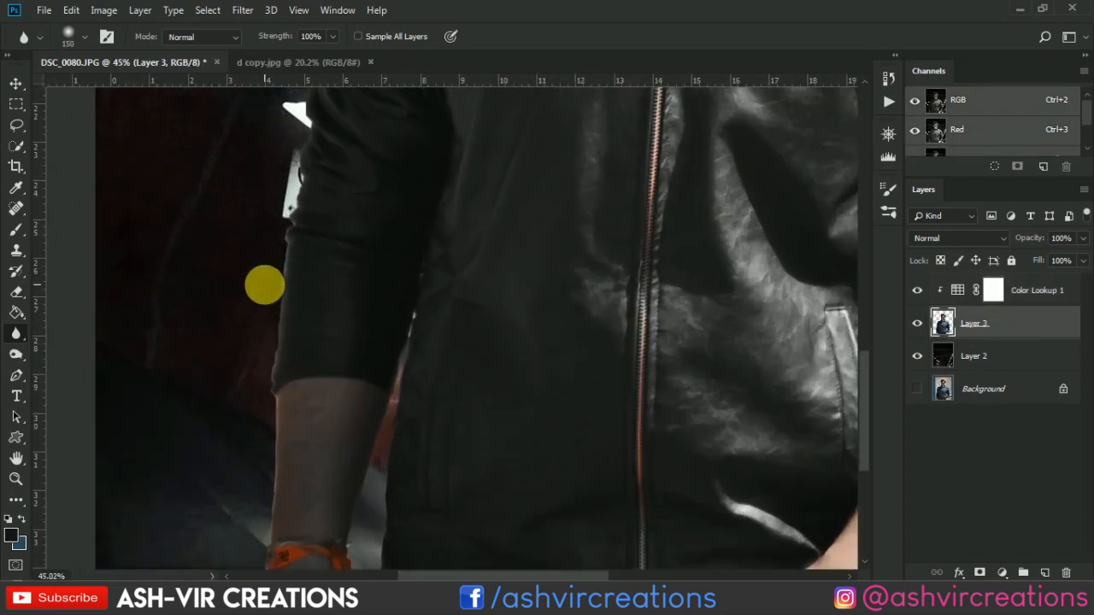
key(bracketright)
key(bracketright)
key(bracketright)
key(bracketright)
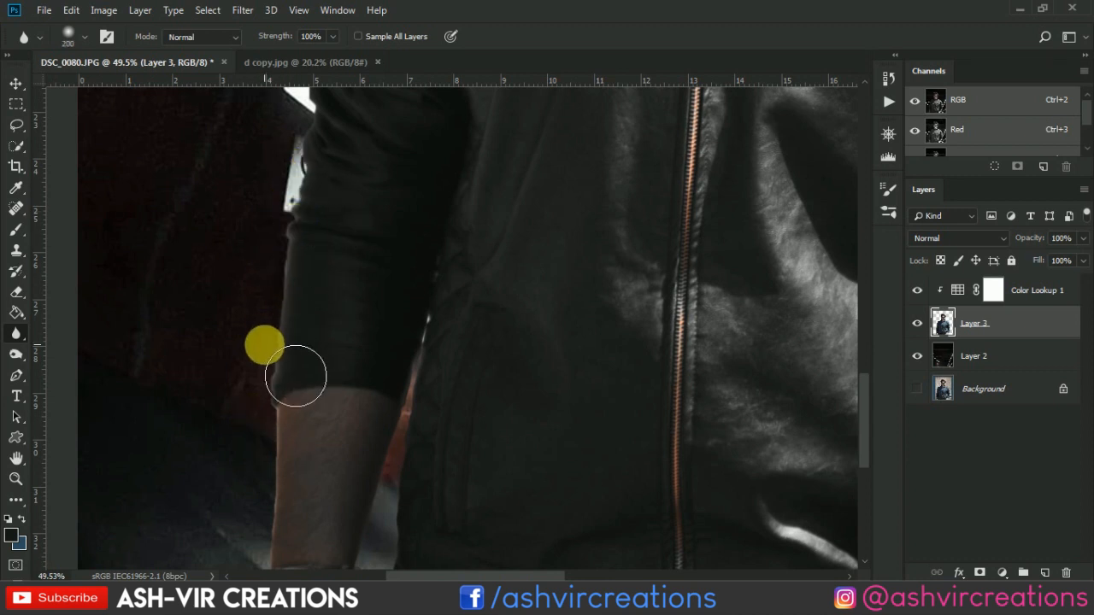
drag(310, 420, 342, 268)
drag(268, 232, 268, 231)
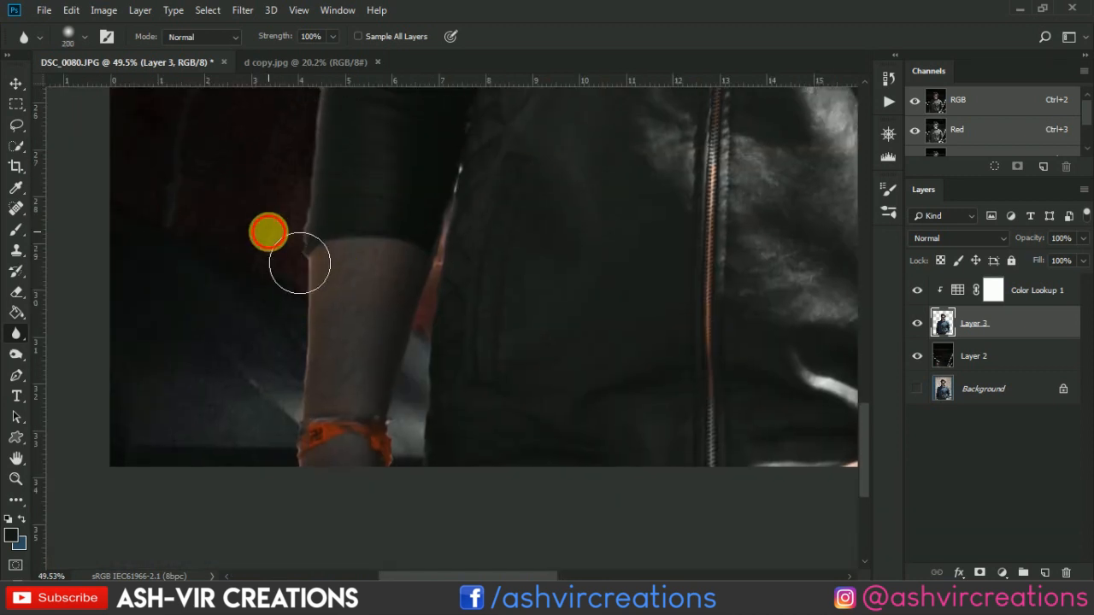
Soften the outer edge of the shaded sleeve, shoulder, collar and hair top on Layer 3 with the Blur tool at 200 px
mouse_move(349, 312)
mouse_down()
mouse_move(411, 536)
mouse_move(407, 215)
mouse_move(403, 451)
mouse_up()
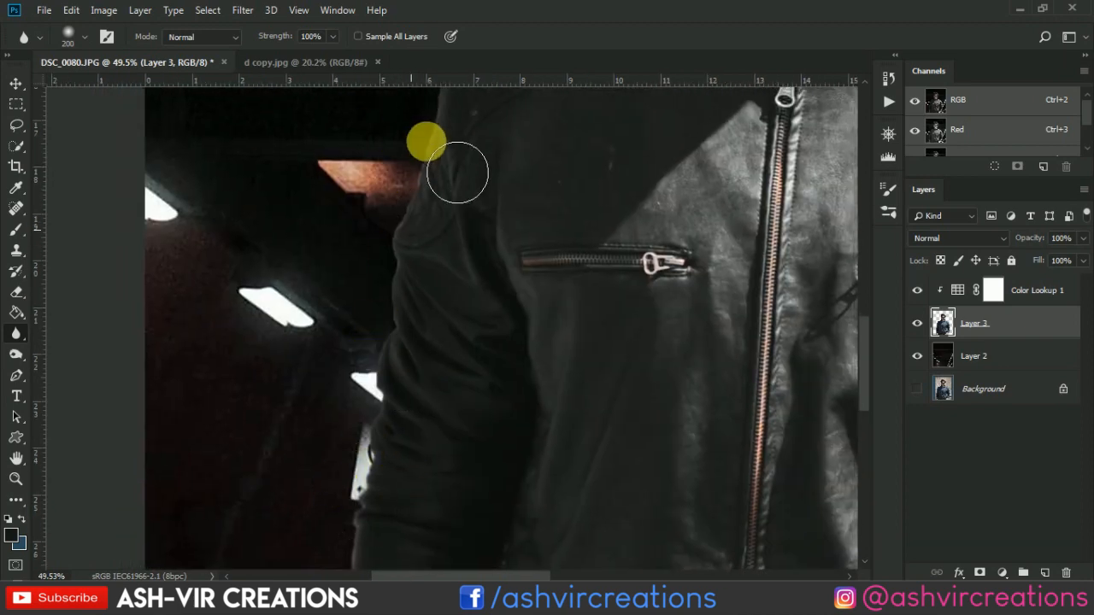
drag(504, 256, 502, 551)
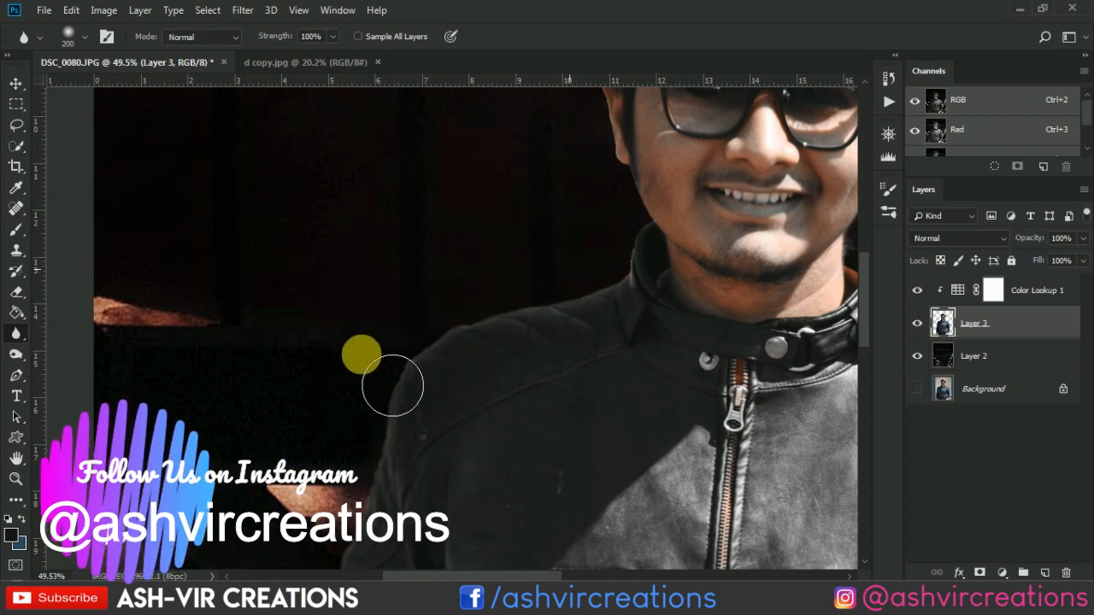
drag(642, 220, 663, 435)
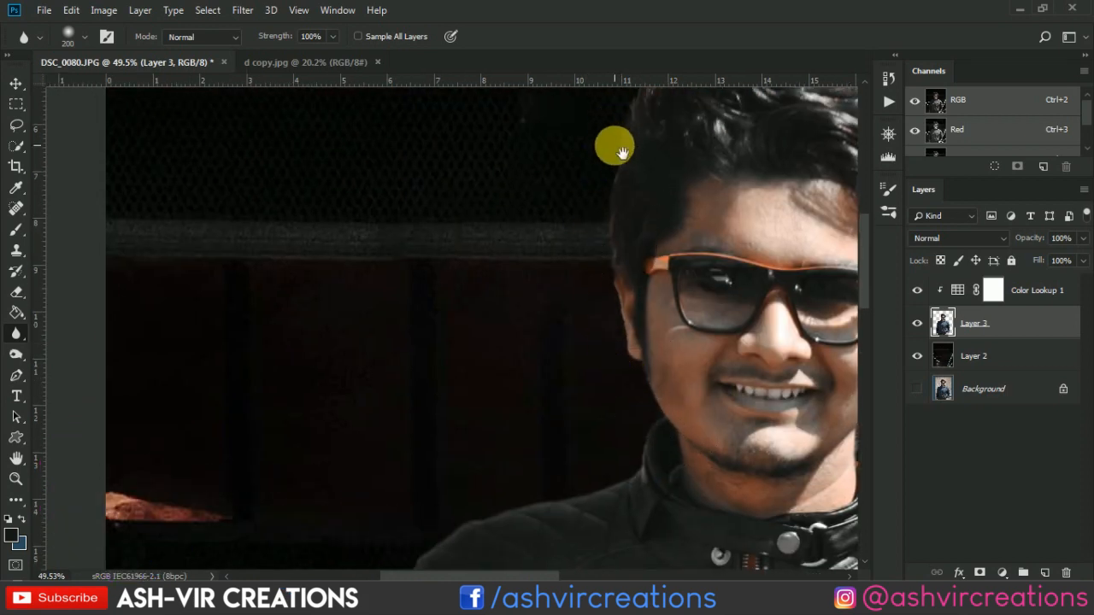
drag(621, 152, 453, 436)
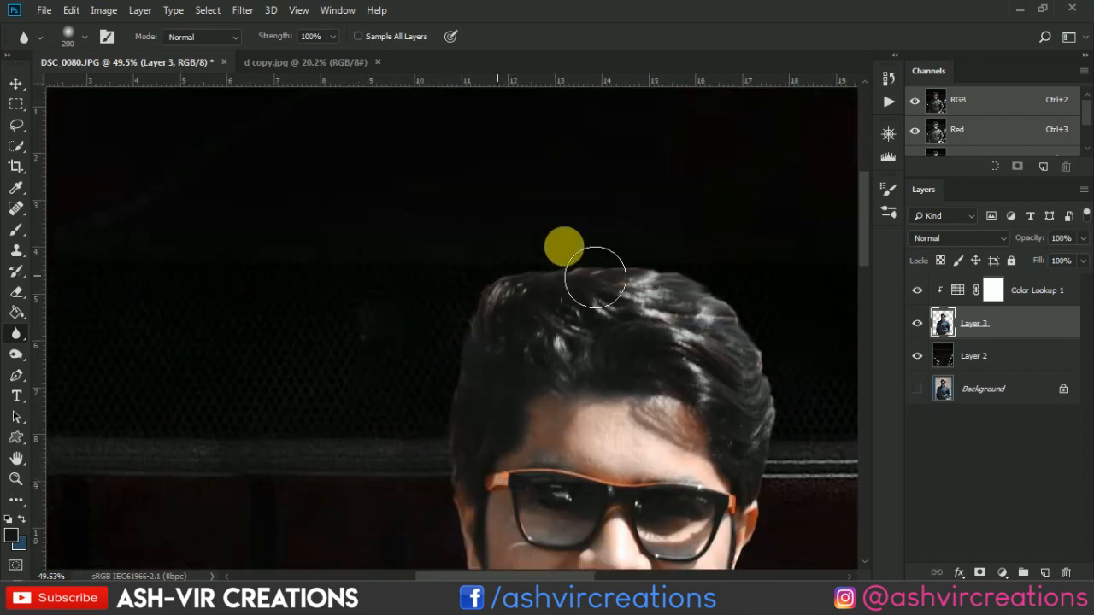
drag(581, 298, 422, 213)
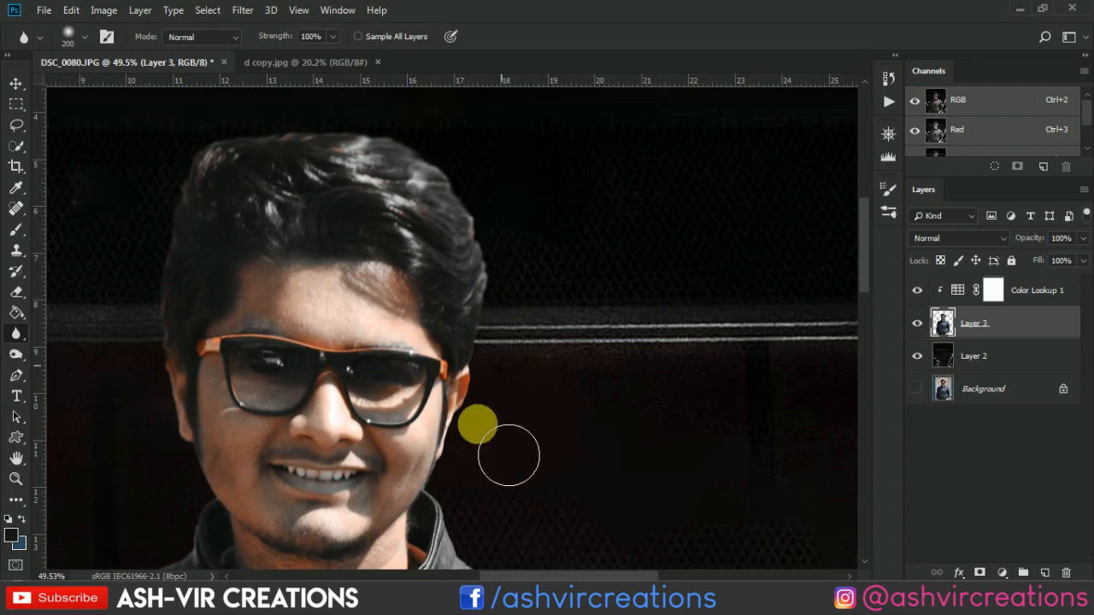
Soften the sunlit side of Layer 3 from ear and collar over the quilted shoulder, sleeve and forearm at 200 px
drag(508, 455, 532, 300)
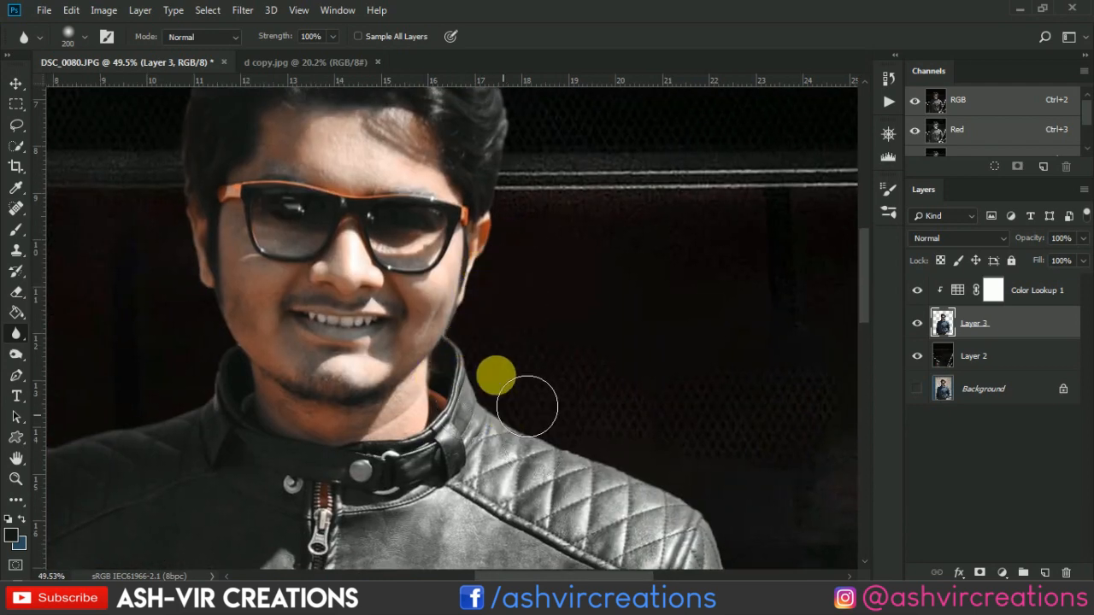
drag(665, 449, 481, 124)
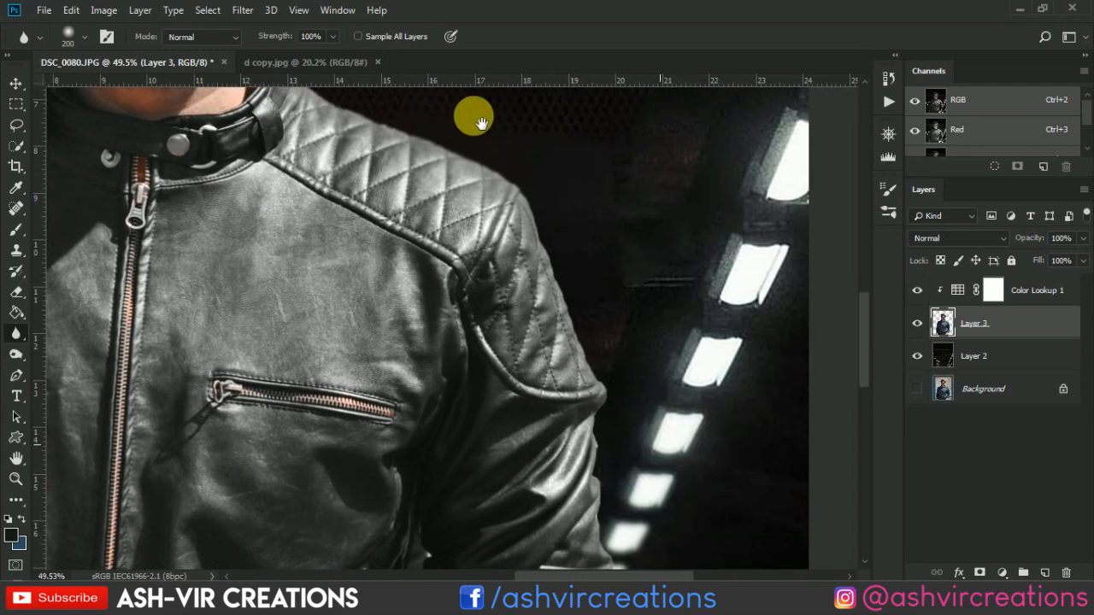
drag(613, 321, 546, 166)
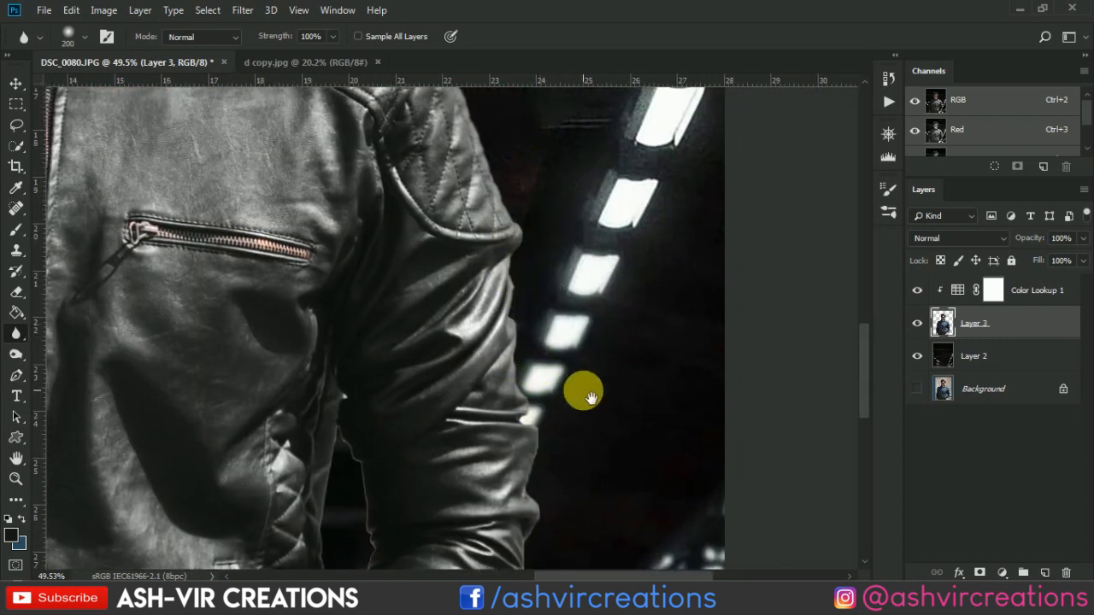
drag(590, 398, 529, 178)
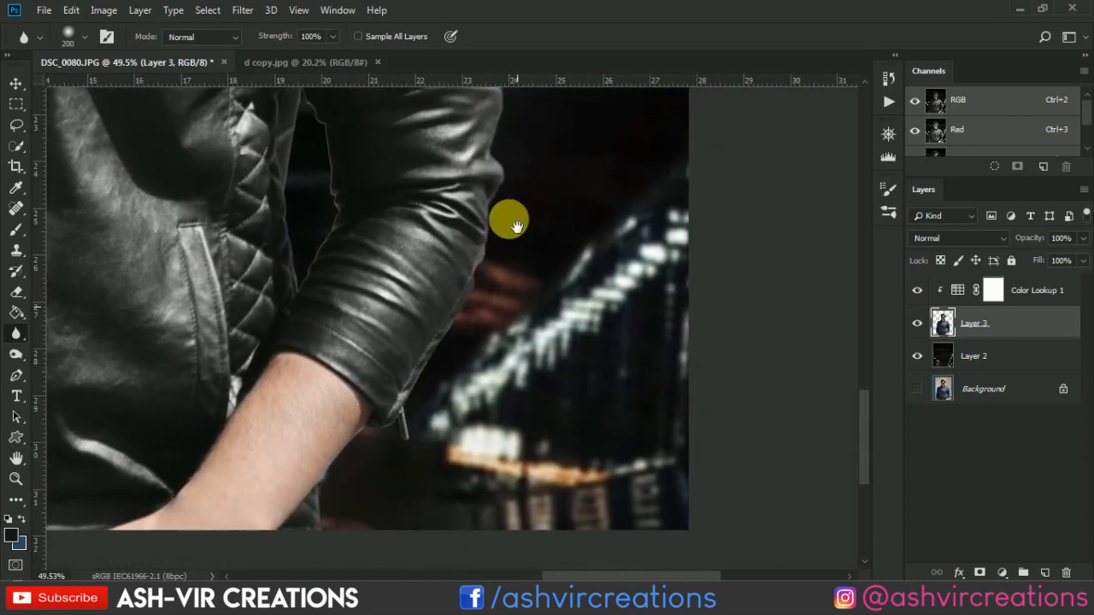
mouse_move(469, 300)
mouse_down()
mouse_move(391, 439)
mouse_move(402, 420)
mouse_move(346, 474)
mouse_up()
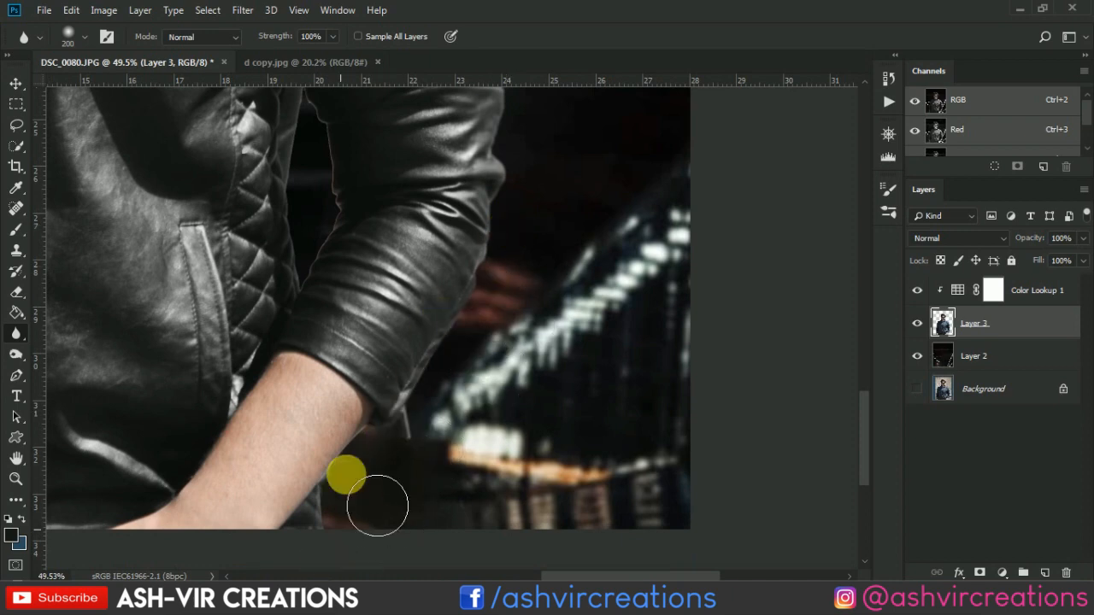
drag(450, 412, 518, 581)
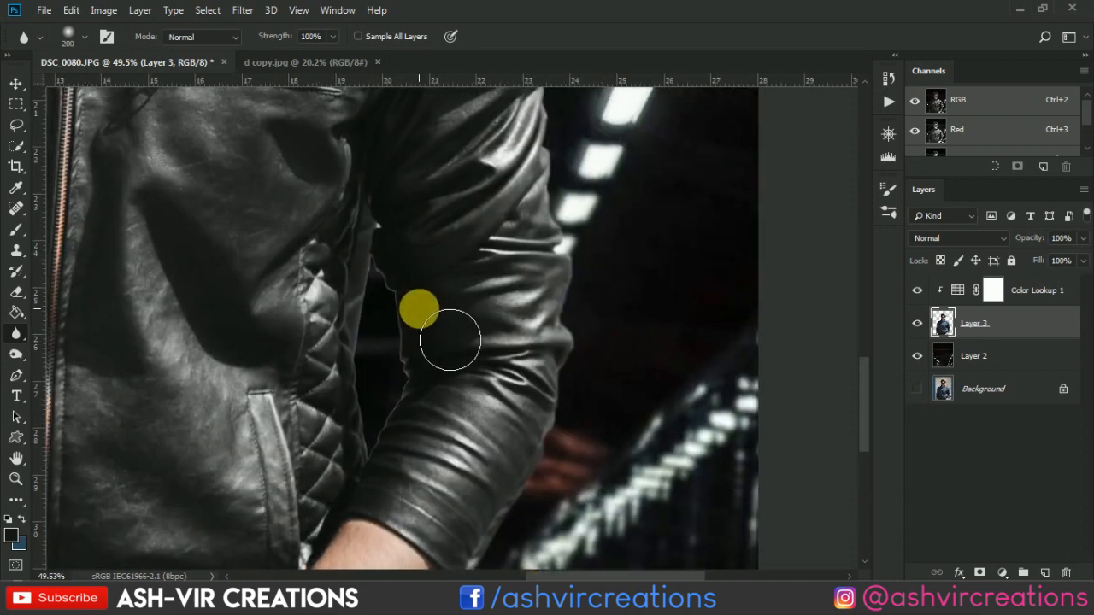
Reduce the Blur brush to 100 px and soften the sleeve's inner edge at the gap between arm and torso
scroll(399, 310, up, 4)
key(bracketleft)
key(bracketleft)
key(bracketleft)
mouse_move(394, 244)
mouse_down()
mouse_move(397, 344)
mouse_move(402, 283)
mouse_move(403, 337)
mouse_move(428, 419)
mouse_move(447, 431)
mouse_move(390, 510)
mouse_move(427, 435)
mouse_move(371, 575)
mouse_move(367, 272)
mouse_move(364, 520)
mouse_move(405, 276)
mouse_up()
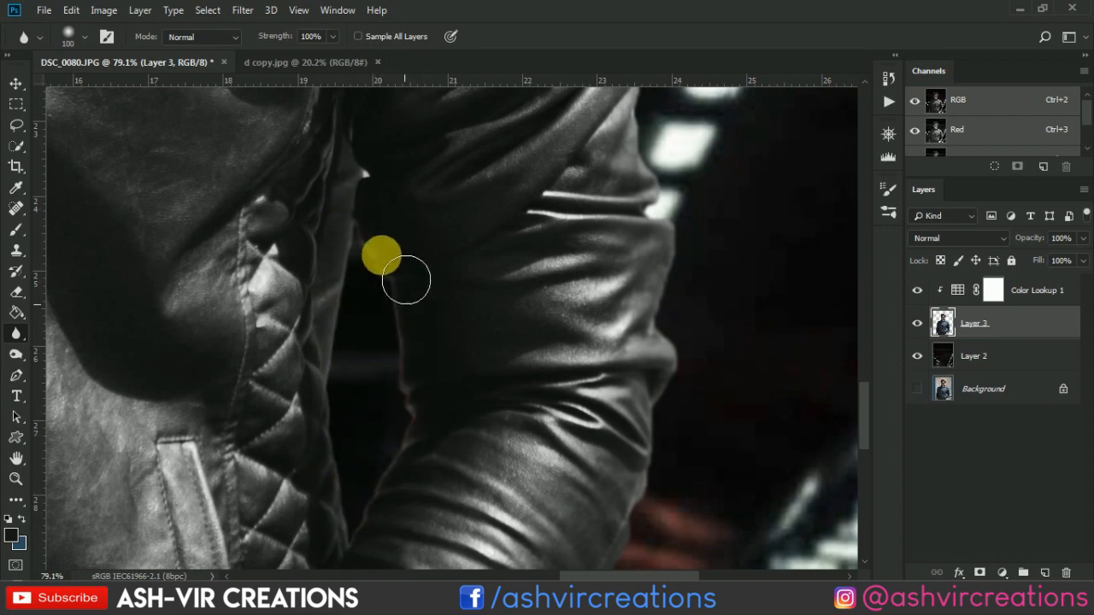
Soften the edges around the shaded forearm and orange wristband with the Blur tool at 100 px
scroll(384, 269, down, 3)
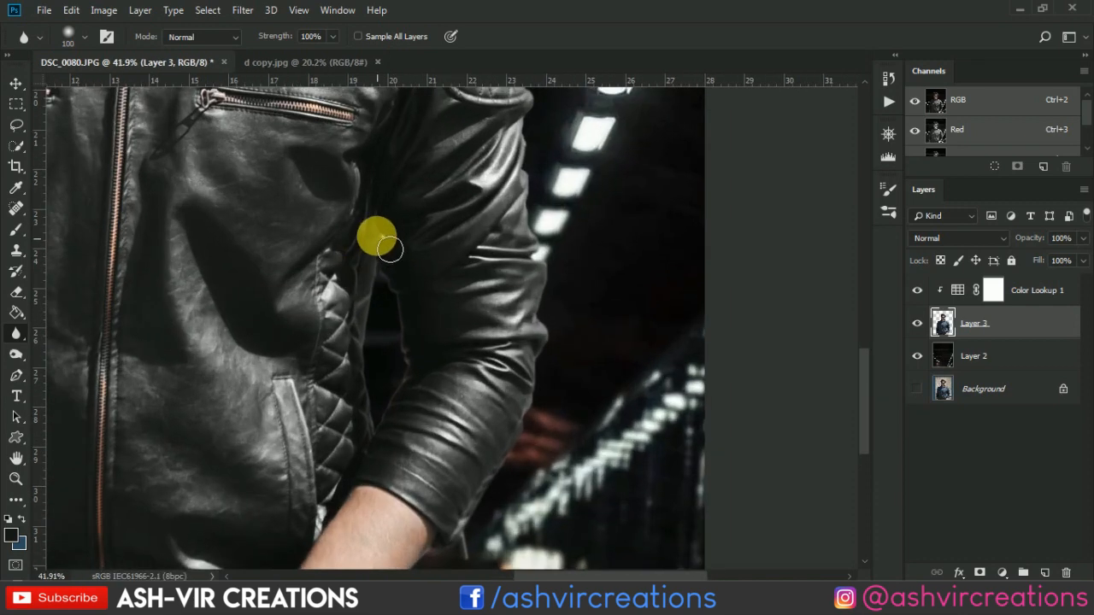
scroll(396, 300, down, 3)
drag(229, 354, 441, 295)
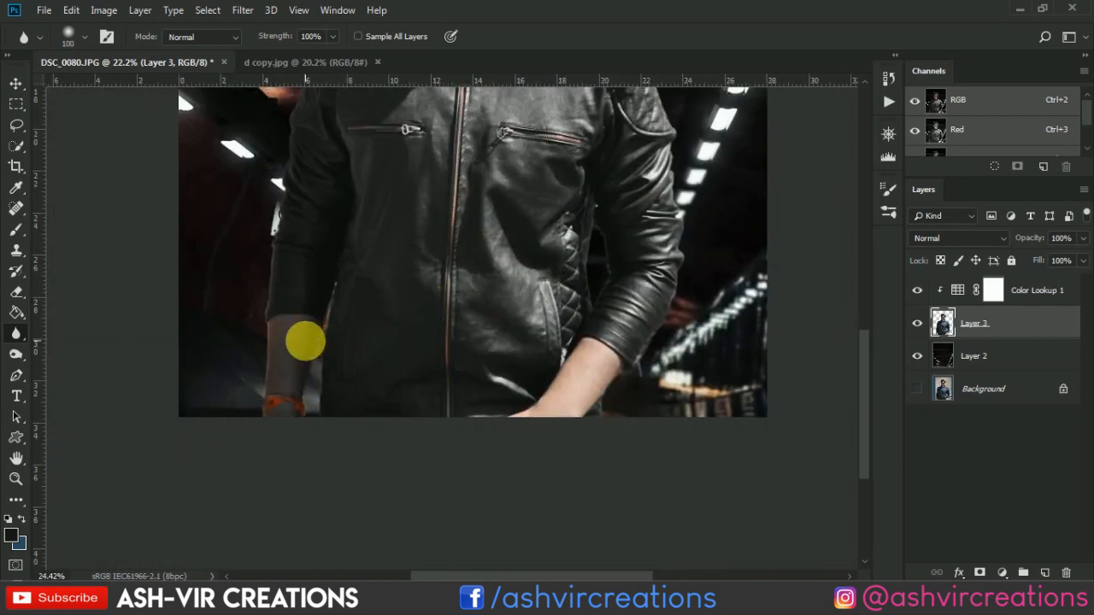
scroll(306, 341, up, 3)
mouse_move(374, 217)
mouse_down()
mouse_move(334, 428)
mouse_move(309, 463)
mouse_move(328, 370)
mouse_move(352, 423)
mouse_move(340, 518)
mouse_move(372, 242)
mouse_move(317, 488)
mouse_up()
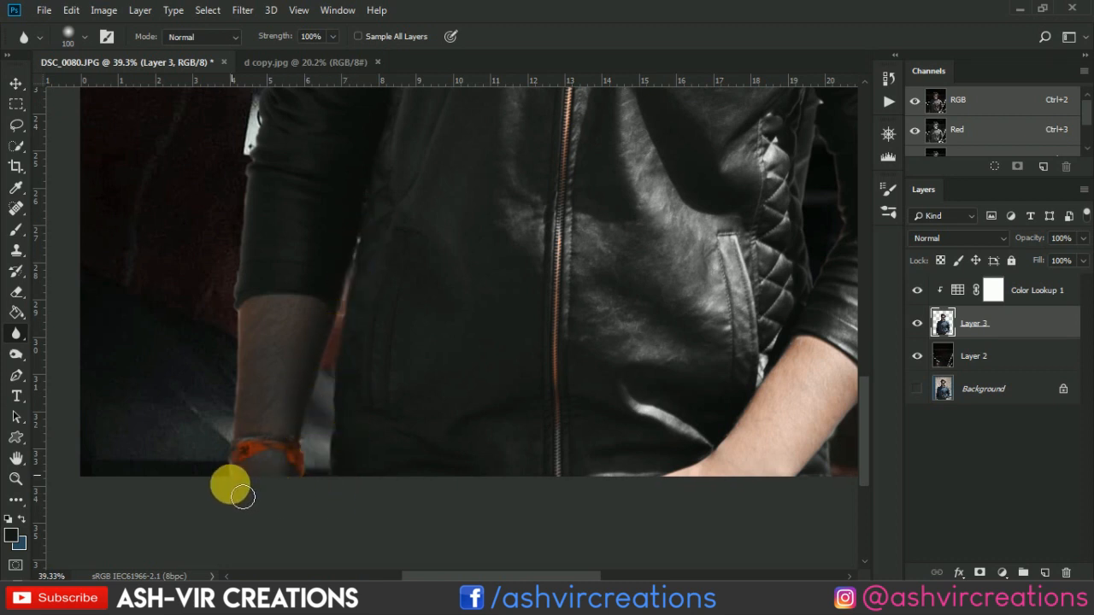
Switch to the Move tool and hide and reshow Layer 3 to check the cut-out within the whole composite
scroll(239, 478, down, 5)
drag(356, 417, 505, 334)
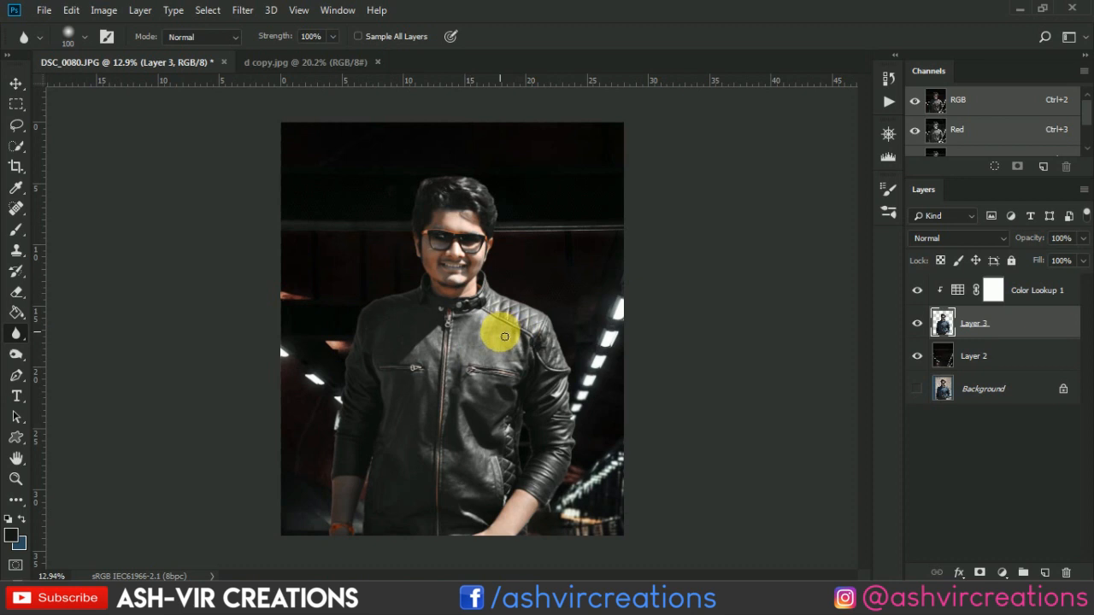
key(v)
scroll(502, 304, up, 1)
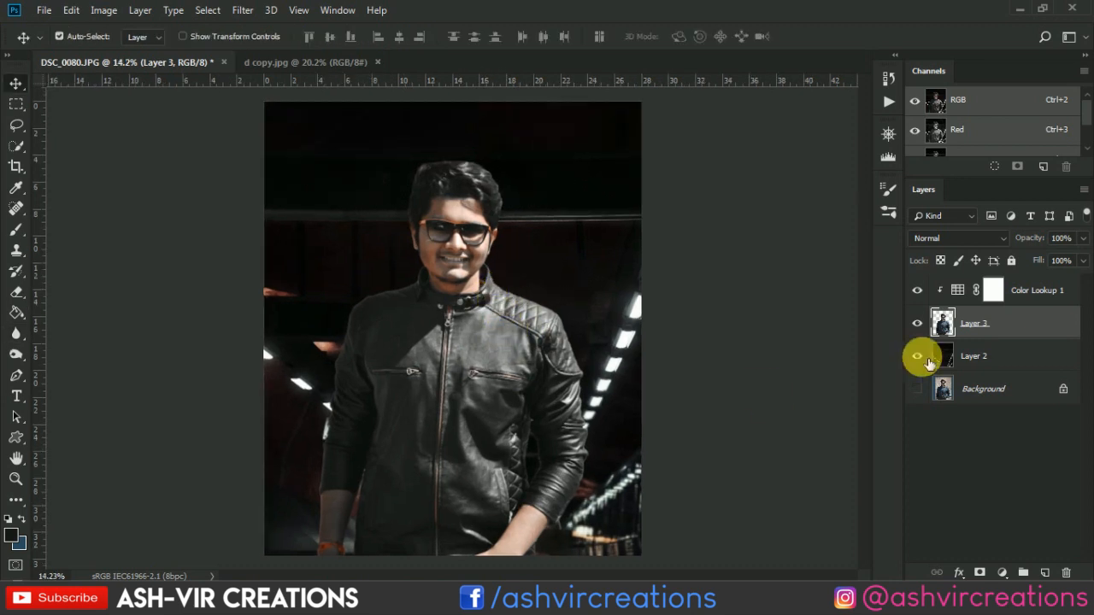
click(918, 323)
click(916, 323)
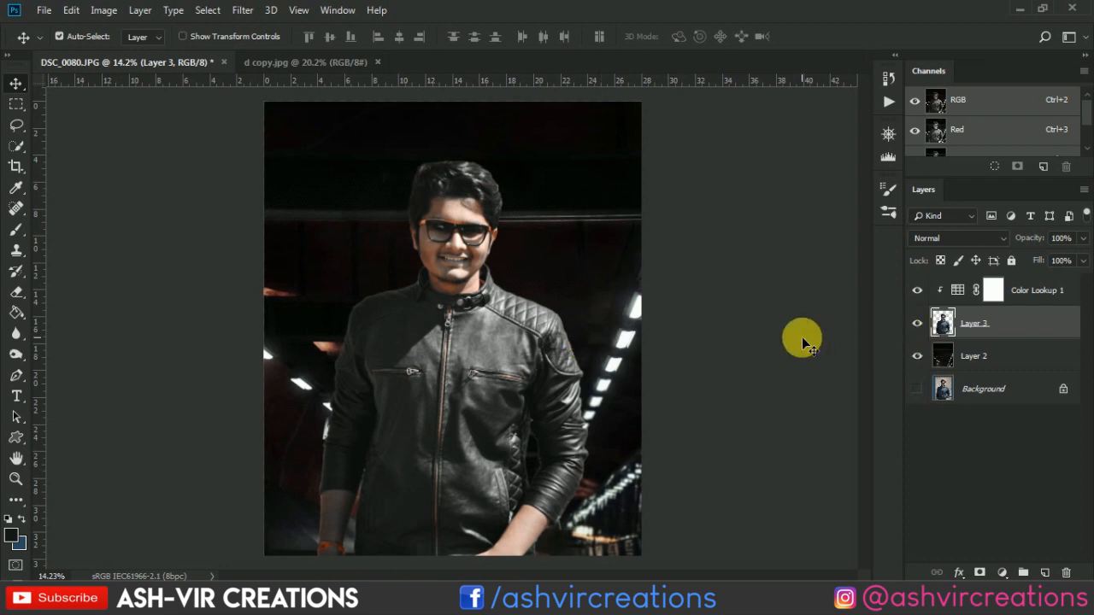
Open the reference image d.jpg from the Desktop folder
click(47, 12)
click(53, 38)
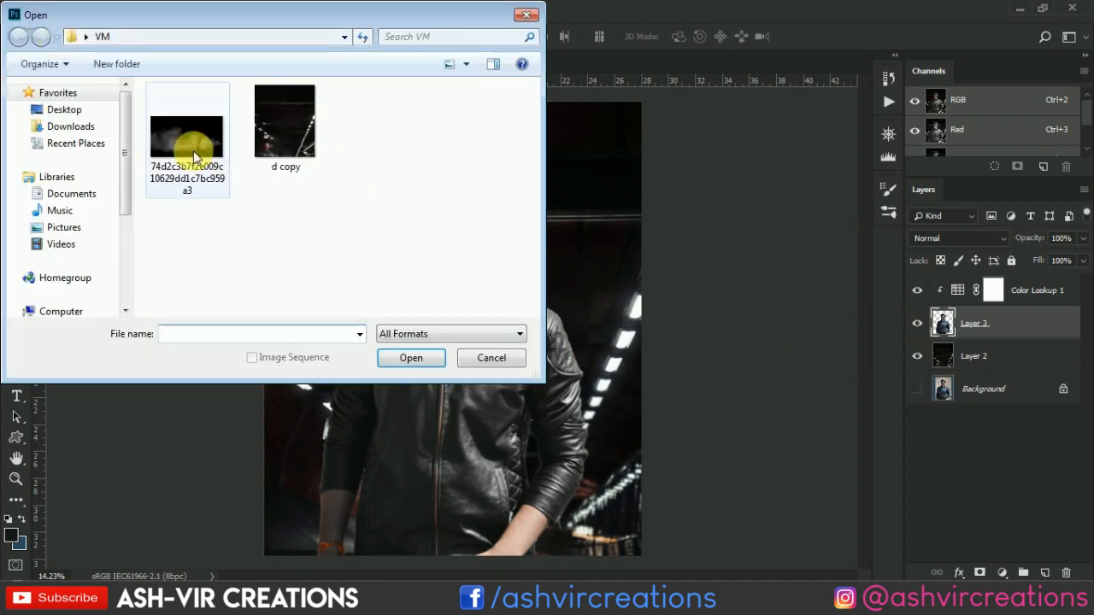
click(85, 109)
scroll(493, 219, down, 5)
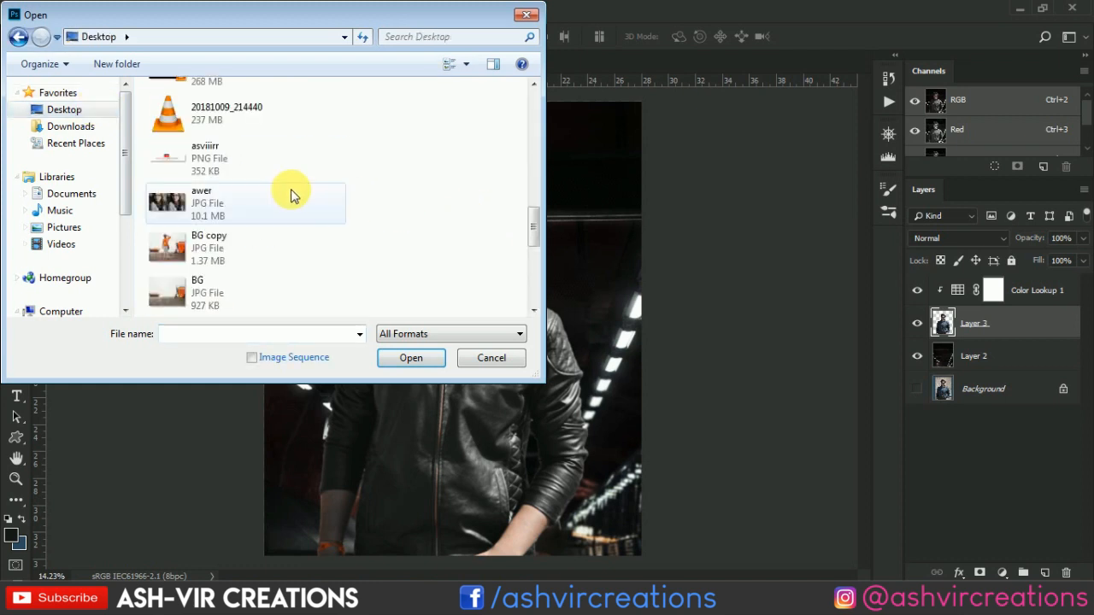
scroll(291, 195, down, 5)
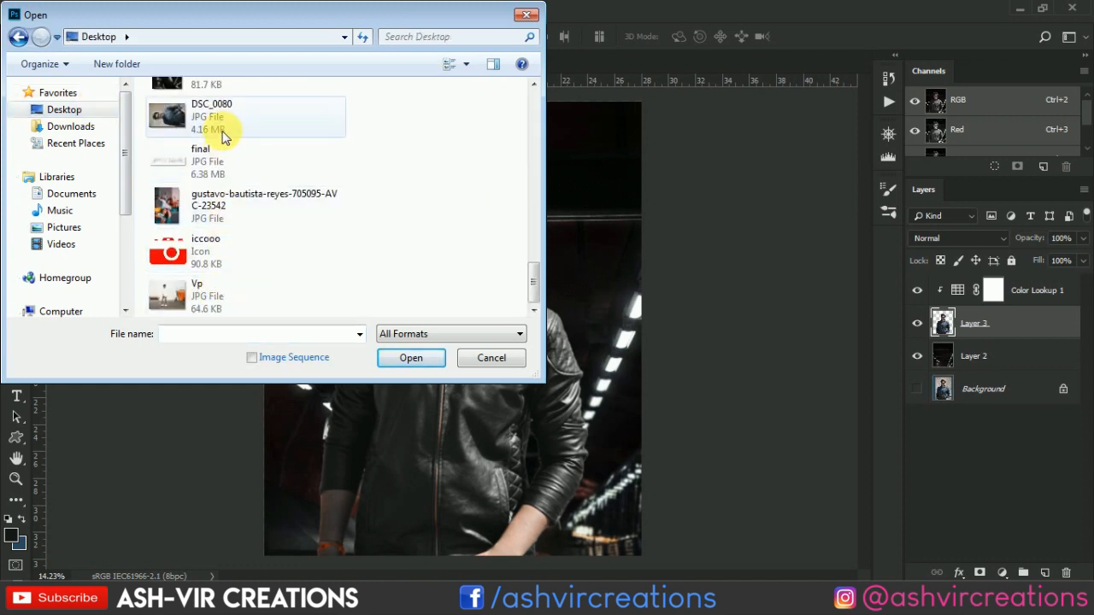
scroll(218, 120, up, 1)
double_click(215, 186)
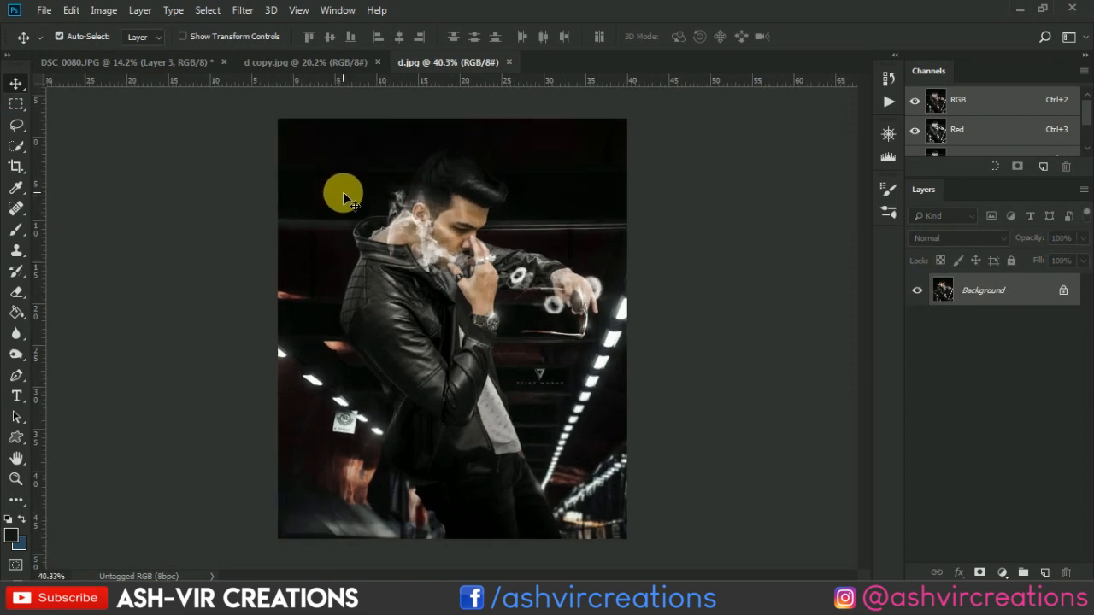
Arrange the documents 2-up Vertical and move DSC_0080.JPG into the pane beside d.jpg for comparison
click(342, 10)
mouse_move(393, 24)
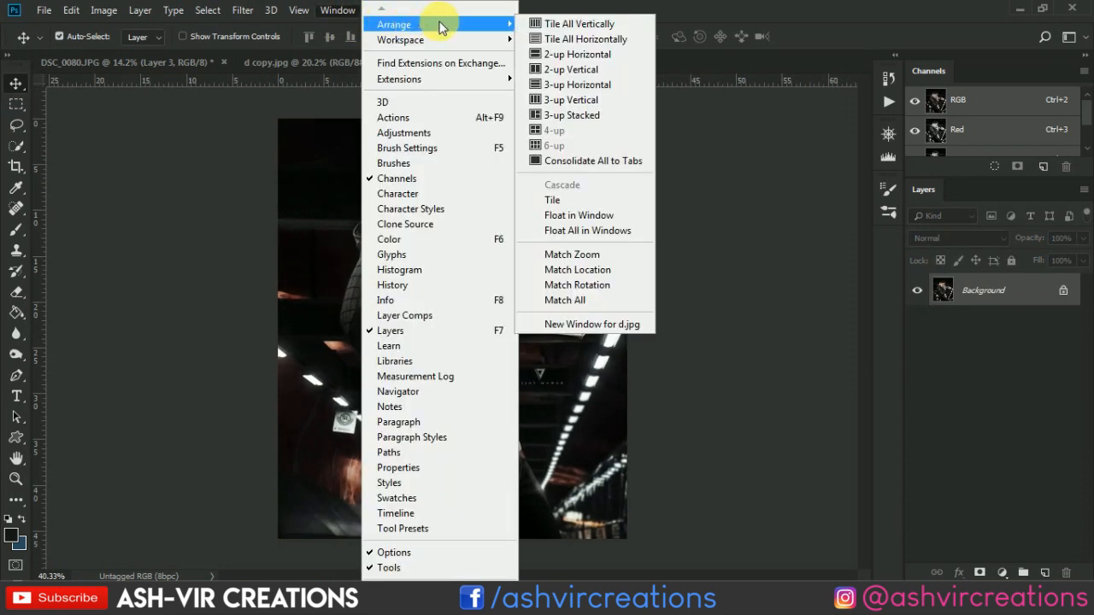
click(546, 72)
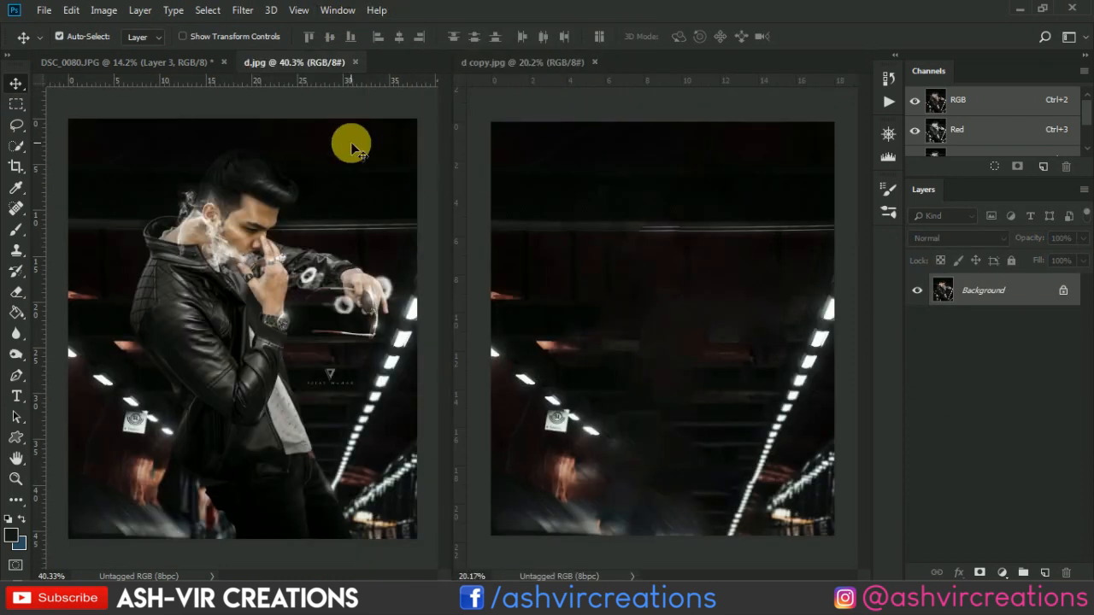
drag(169, 65, 574, 71)
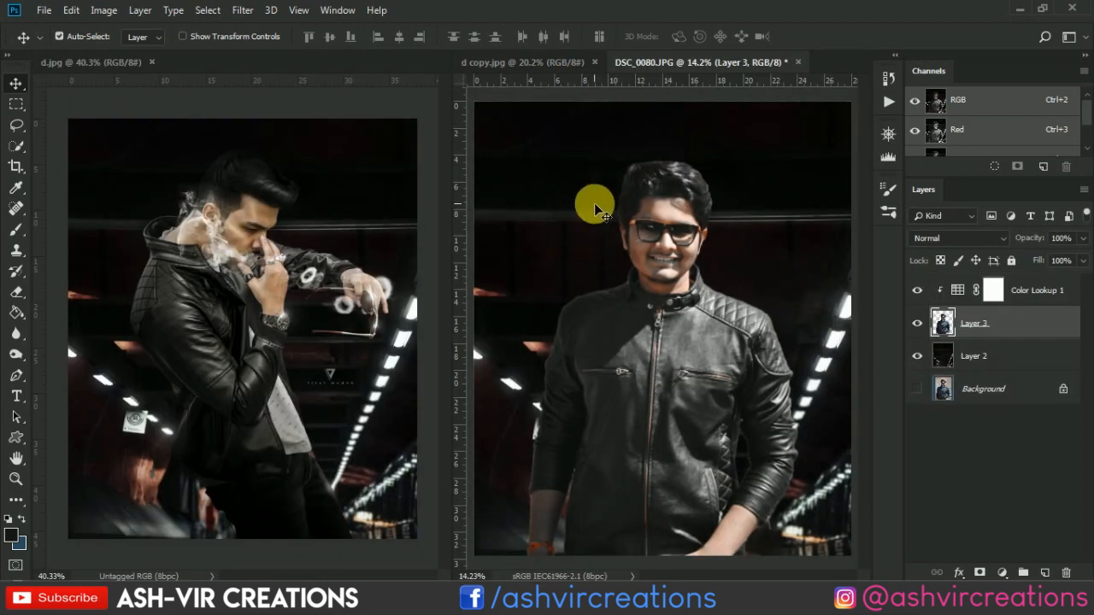
scroll(594, 205, down, 2)
scroll(606, 210, up, 2)
Merge the Color Lookup 1 adjustment with Layer 3 in DSC_0080.JPG
click(1048, 291)
right_click(1045, 288)
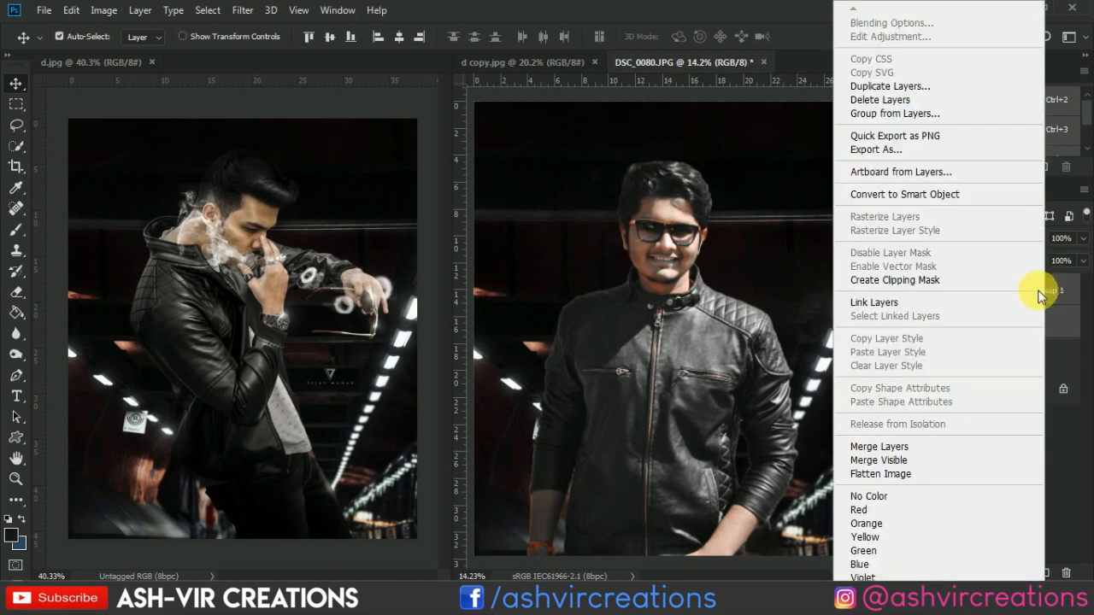
click(892, 446)
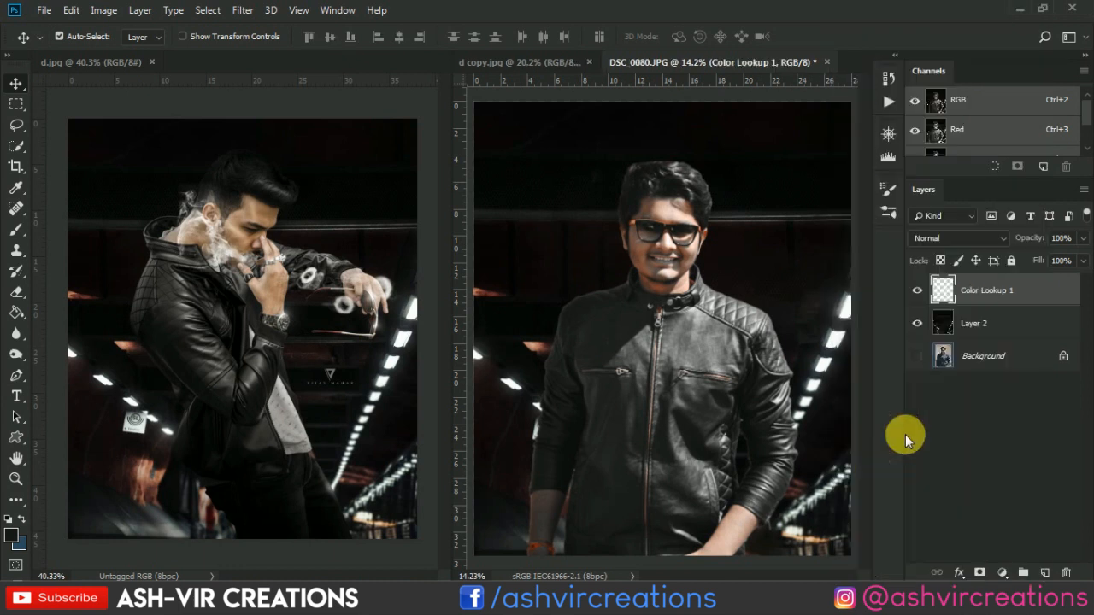
Add a Levels adjustment clipped to the merged man layer and move its properties clear of him
click(1006, 571)
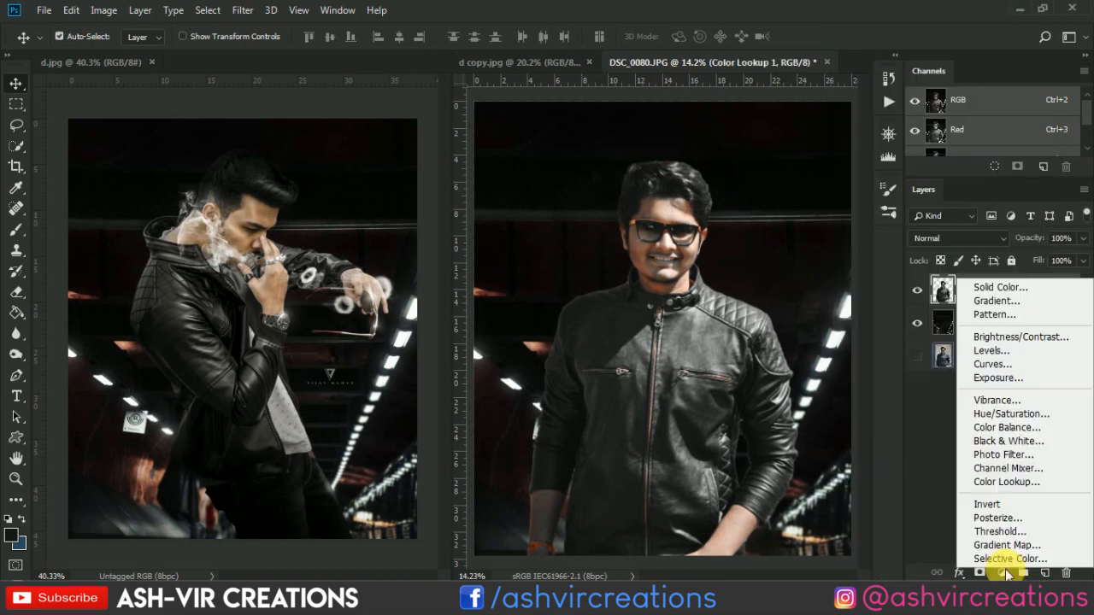
click(988, 351)
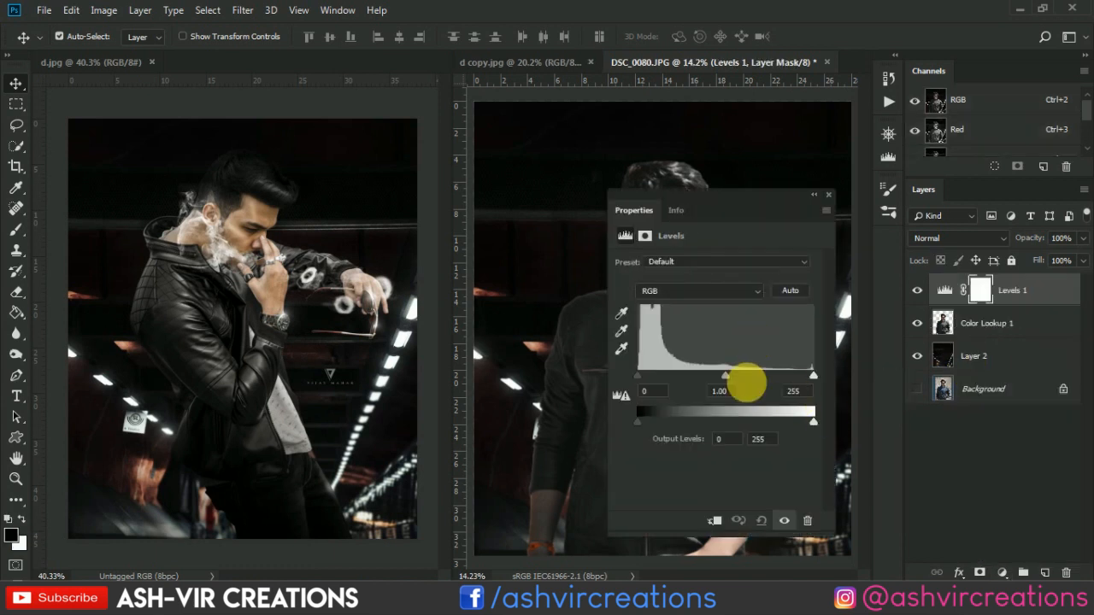
click(720, 520)
drag(718, 196, 715, 193)
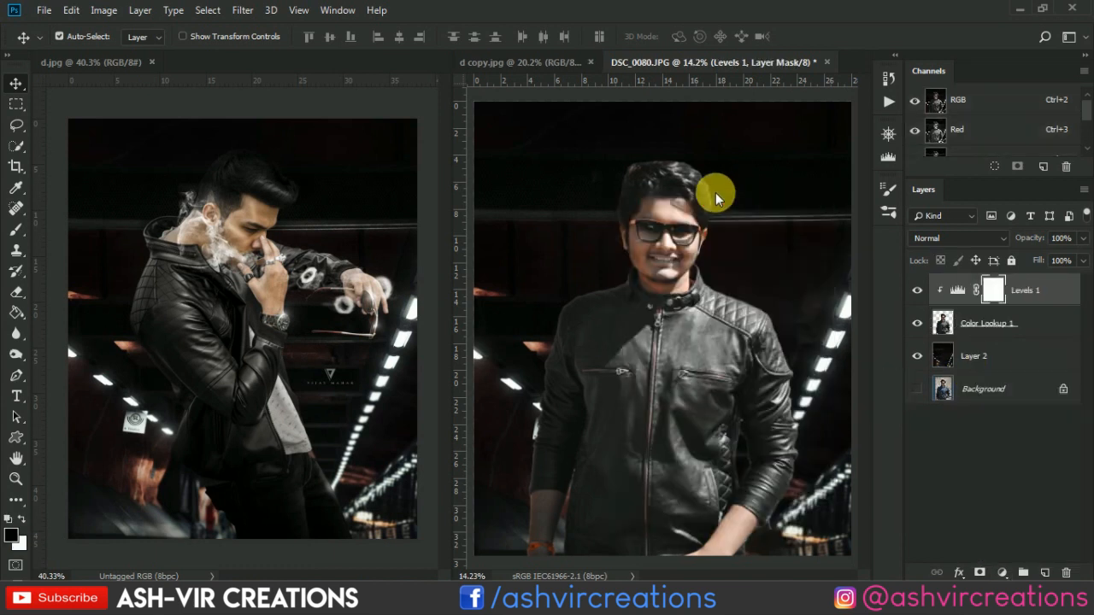
drag(487, 64, 452, 8)
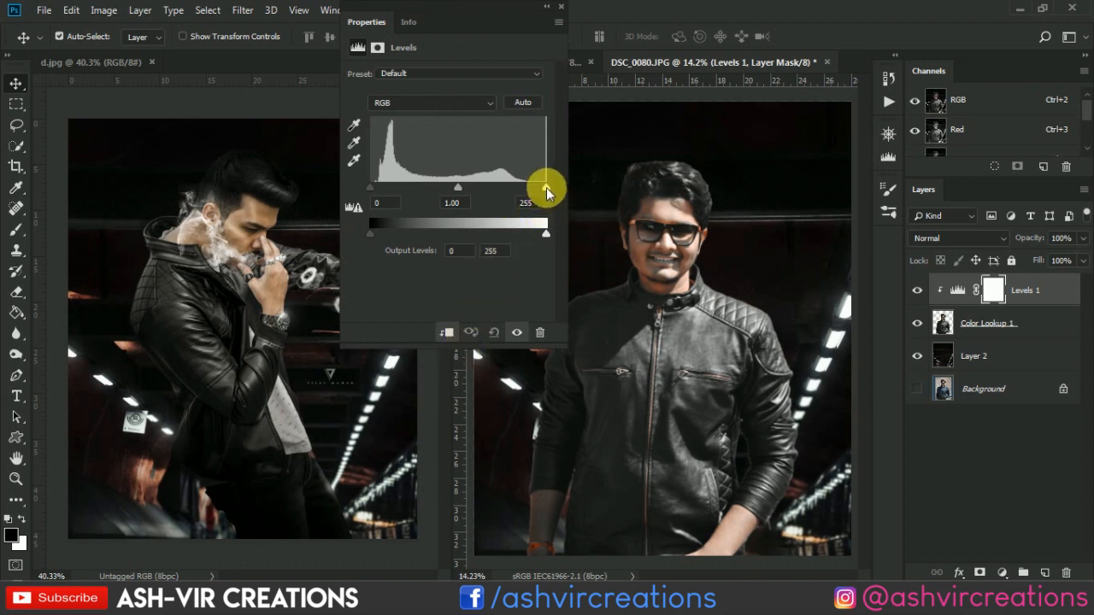
Set the clipped Levels adjustment's input values to 22, 1.06 and 242, and close its properties
mouse_move(545, 190)
mouse_down()
mouse_move(522, 188)
mouse_move(538, 192)
mouse_up()
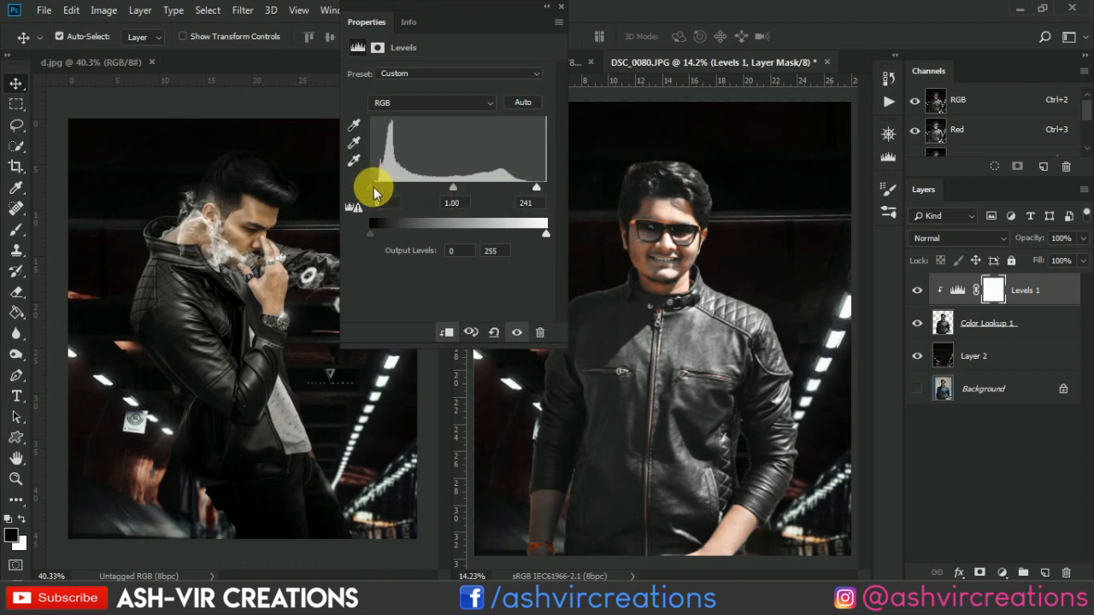
drag(373, 192, 383, 201)
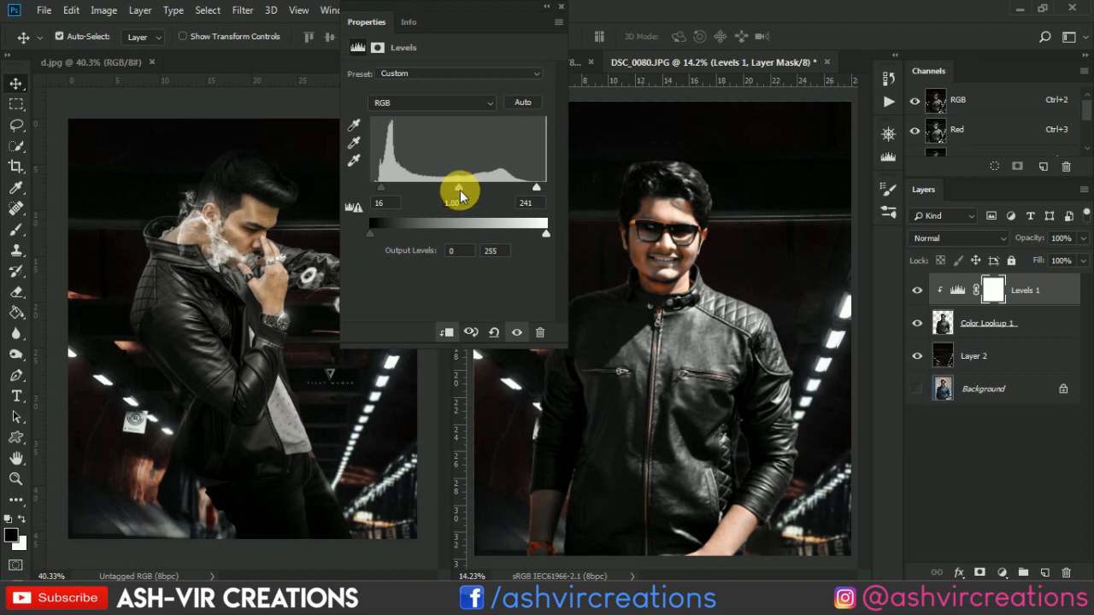
drag(458, 195, 457, 193)
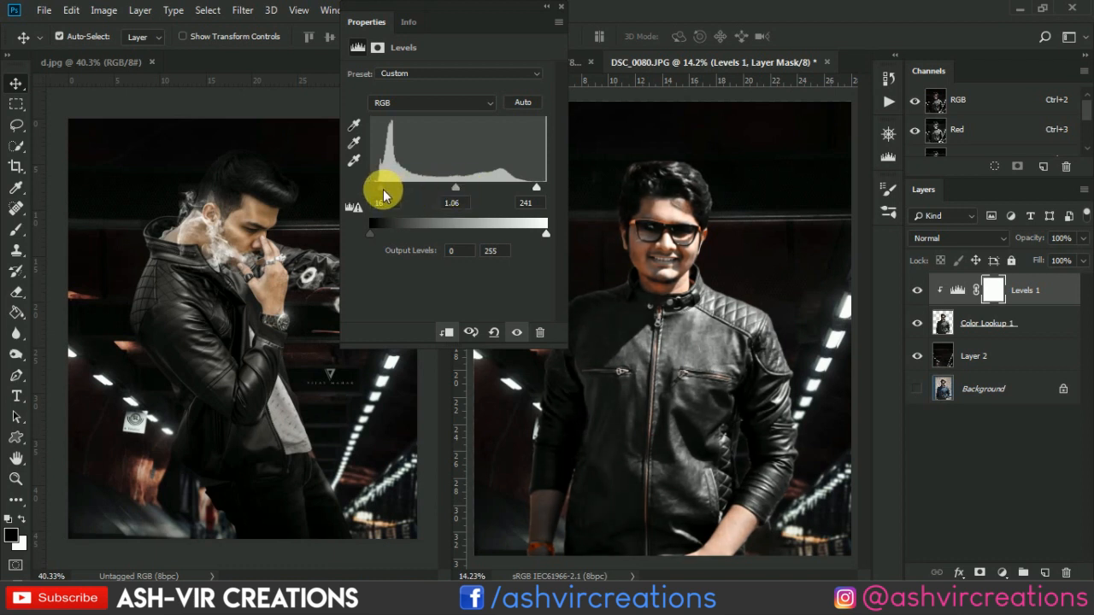
drag(382, 189, 388, 195)
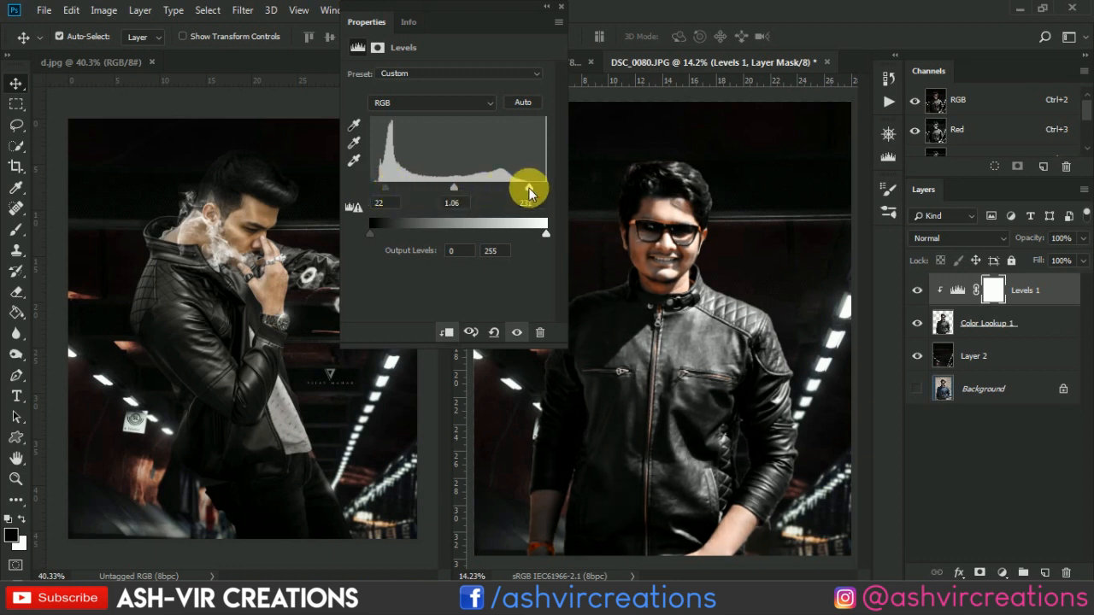
drag(536, 193, 537, 194)
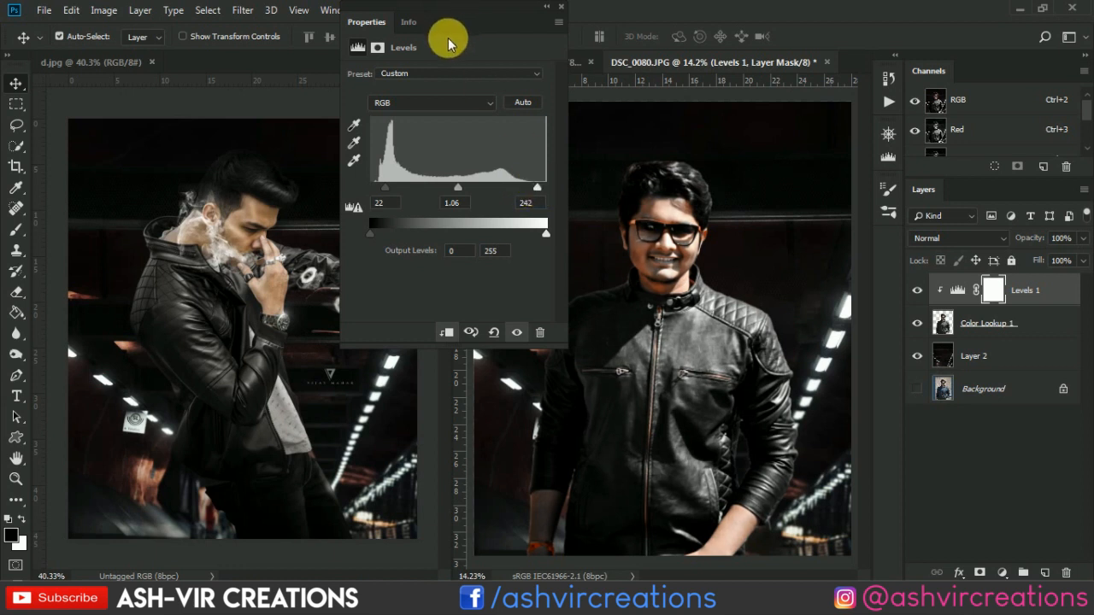
click(559, 13)
Compare the man before and after the Levels adjustment by toggling the Levels 1 layer's visibility
click(921, 291)
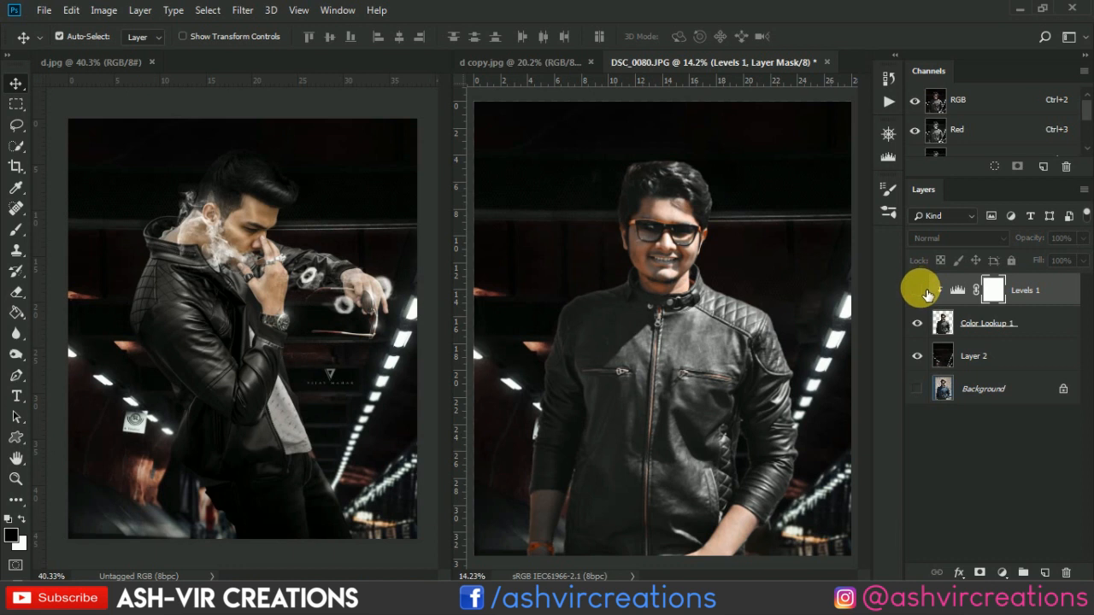
click(923, 290)
click(922, 290)
click(923, 290)
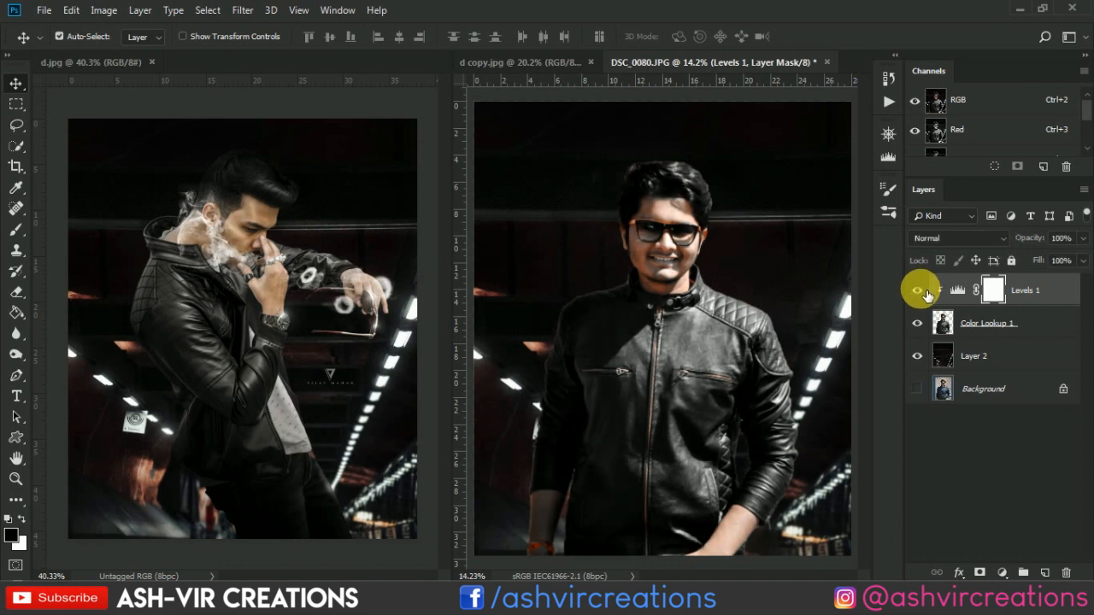
click(925, 292)
click(924, 291)
click(925, 293)
click(926, 293)
scroll(676, 325, down, 1)
scroll(675, 324, up, 1)
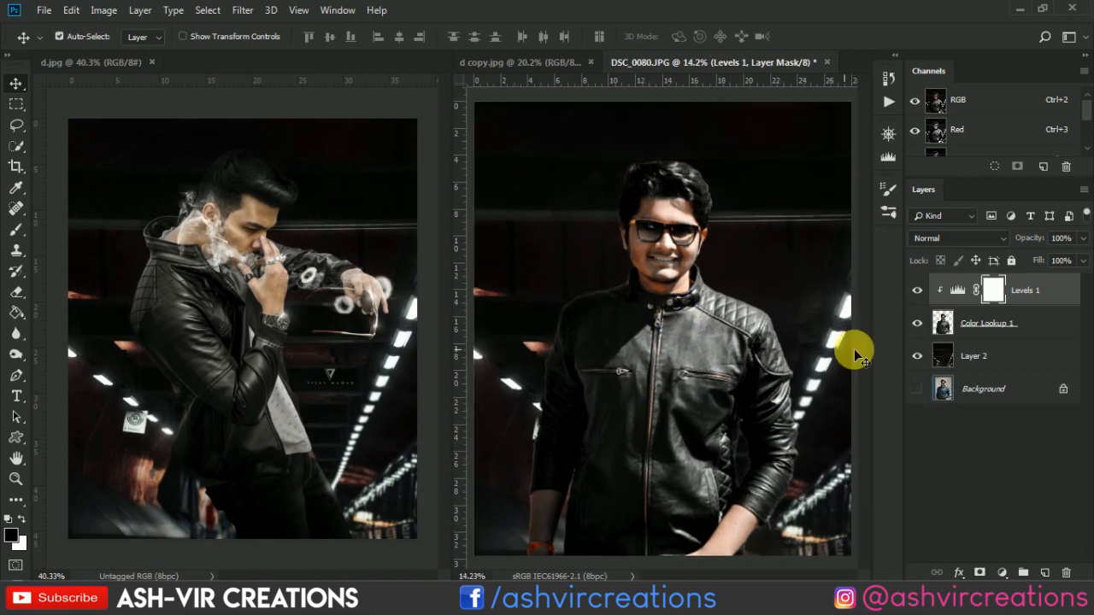
click(916, 292)
click(915, 292)
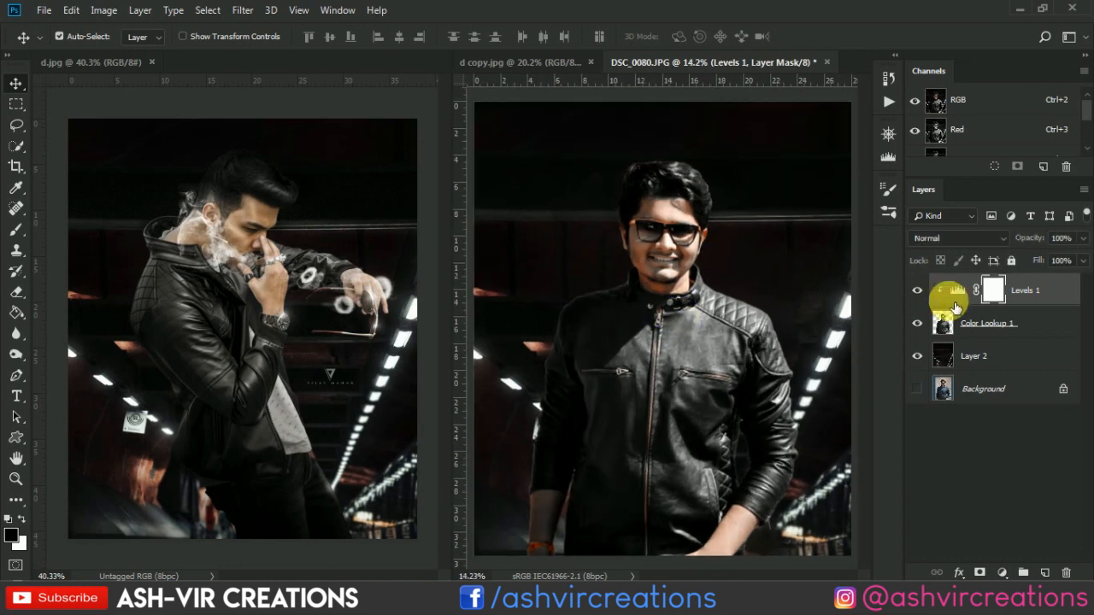
Merge the Levels 1 adjustment with the Color Lookup 1 man layer
shift+click(1040, 329)
right_click(1040, 329)
click(890, 445)
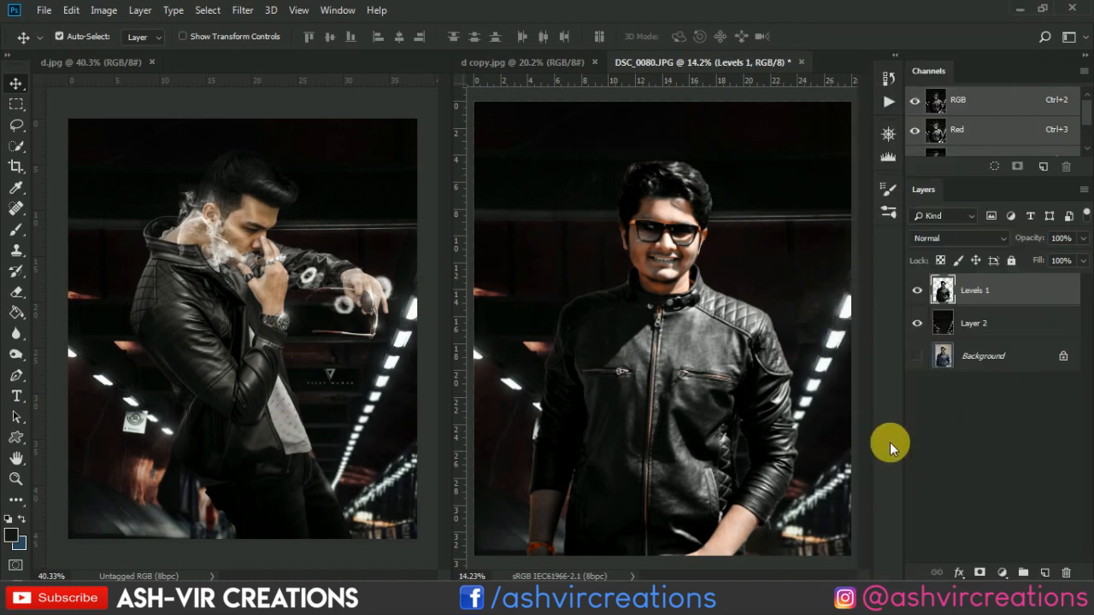
Examine the edges of the man's bare forearm up close, briefly hiding and showing his merged layer
scroll(739, 555, up, 6)
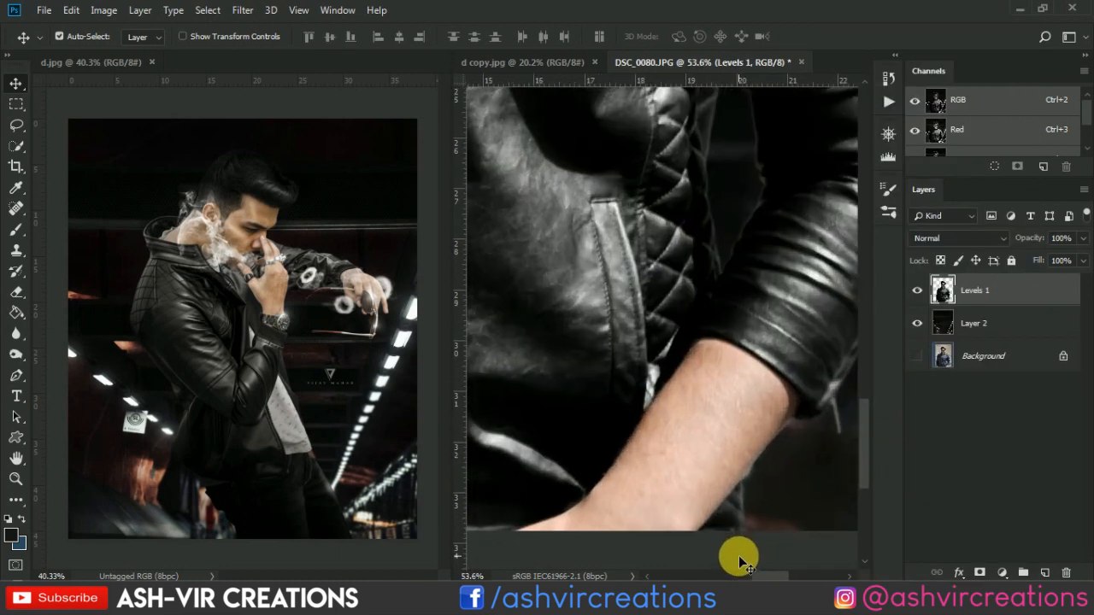
scroll(737, 530, down, 6)
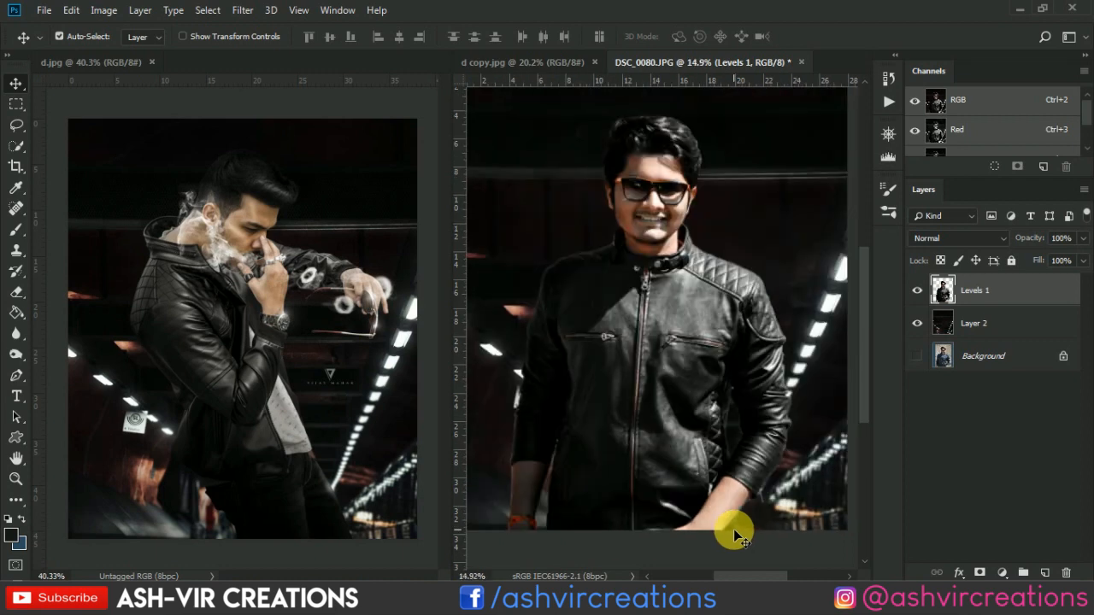
scroll(733, 529, up, 10)
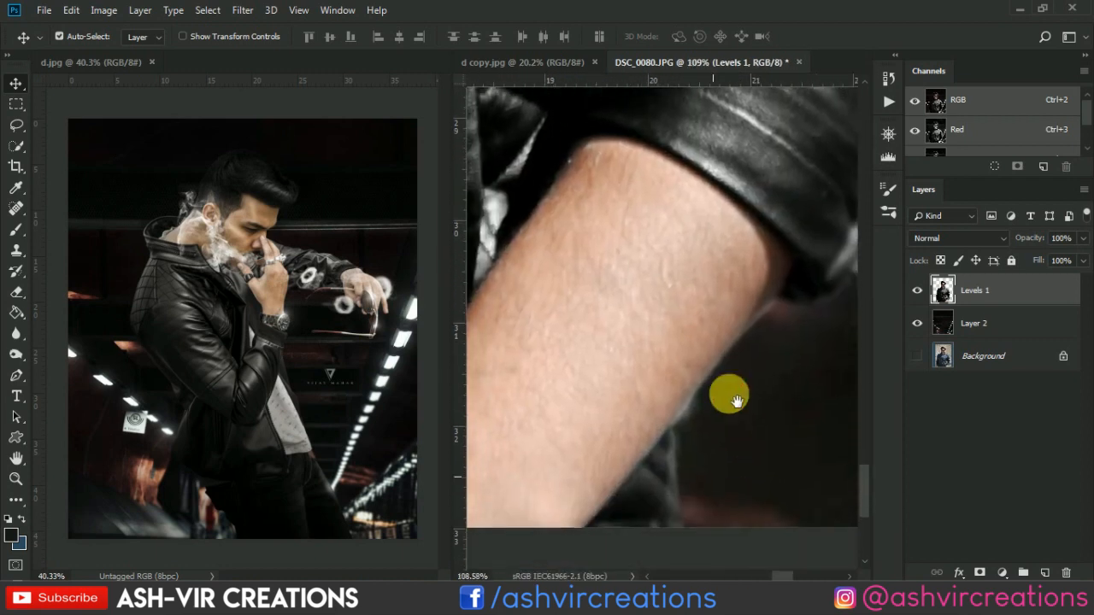
click(918, 287)
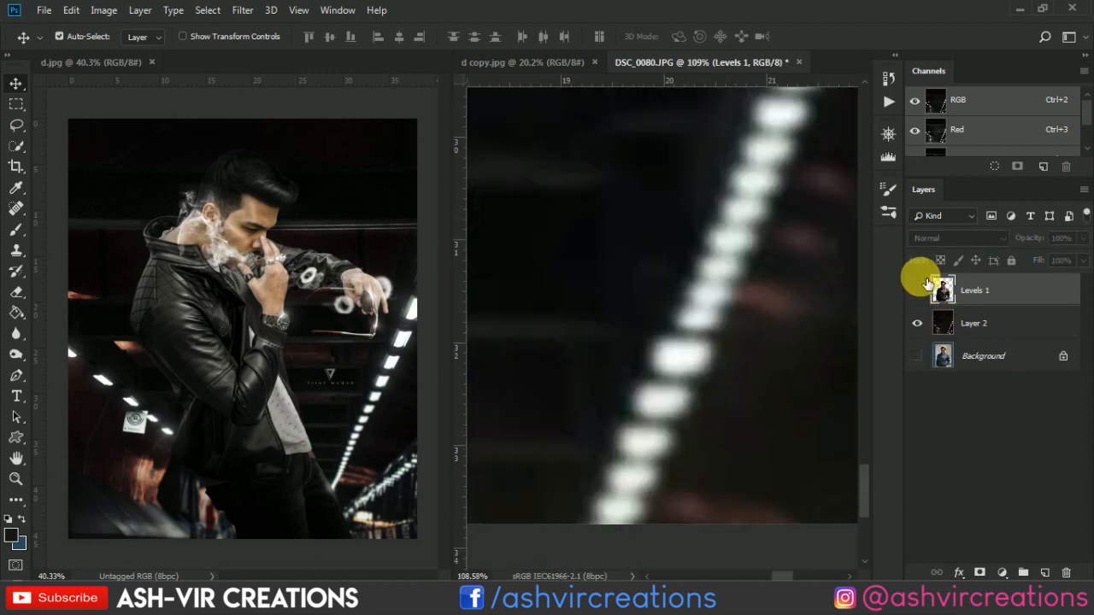
click(917, 289)
scroll(762, 312, down, 10)
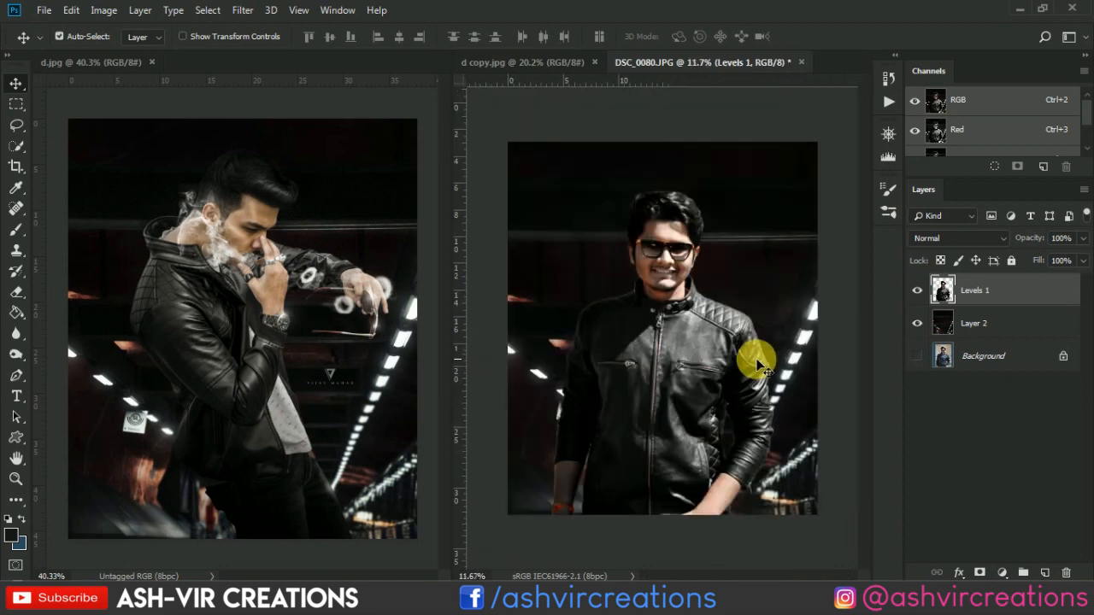
scroll(757, 363, up, 2)
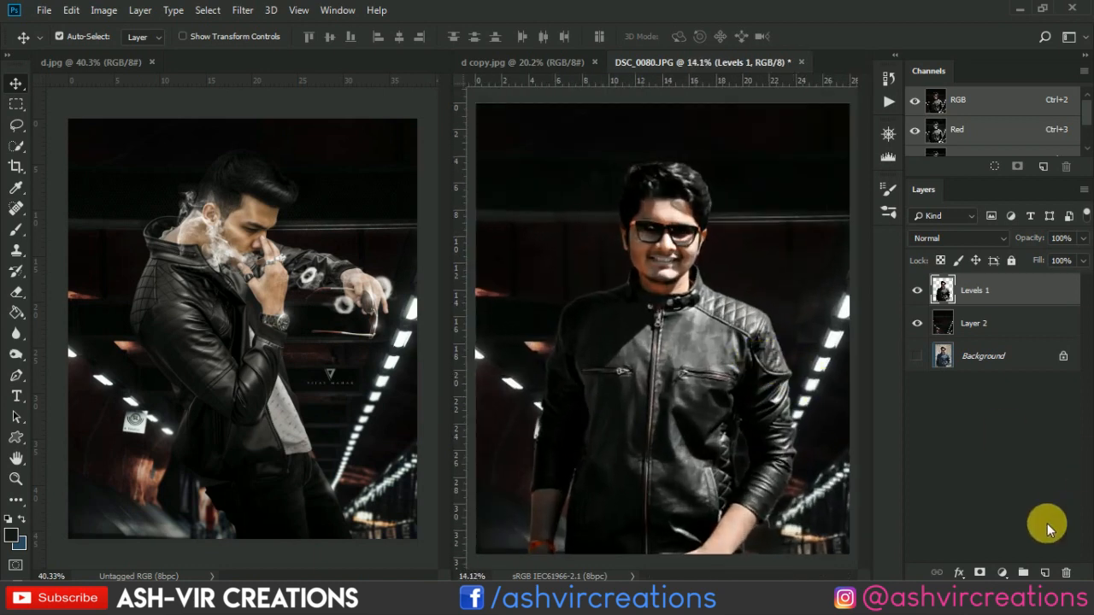
Add a Hue/Saturation adjustment clipped to the merged Levels 1 man layer
click(1001, 571)
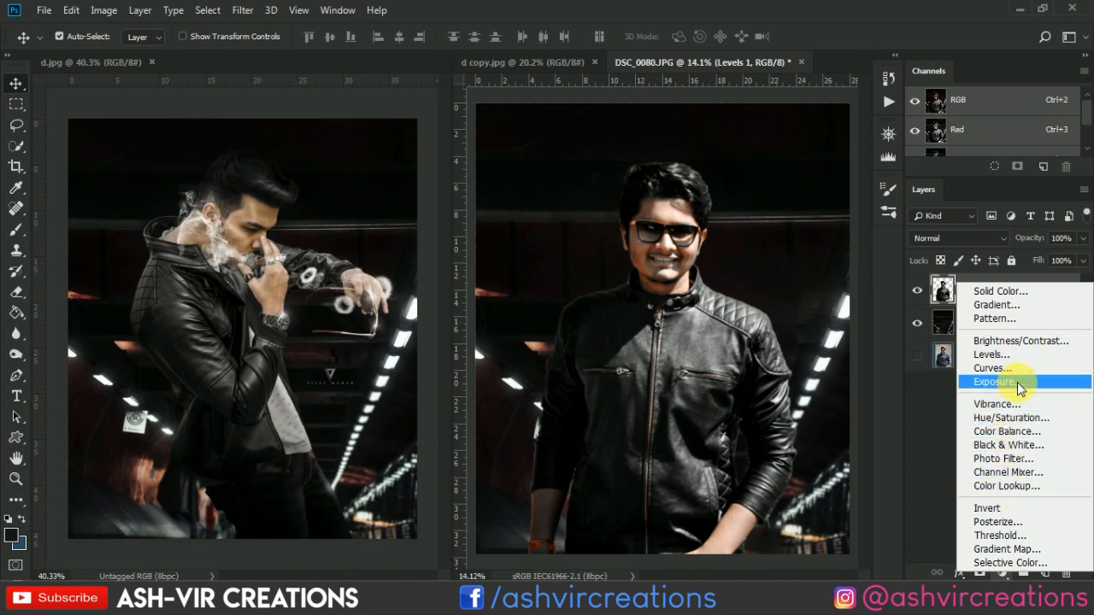
click(1025, 417)
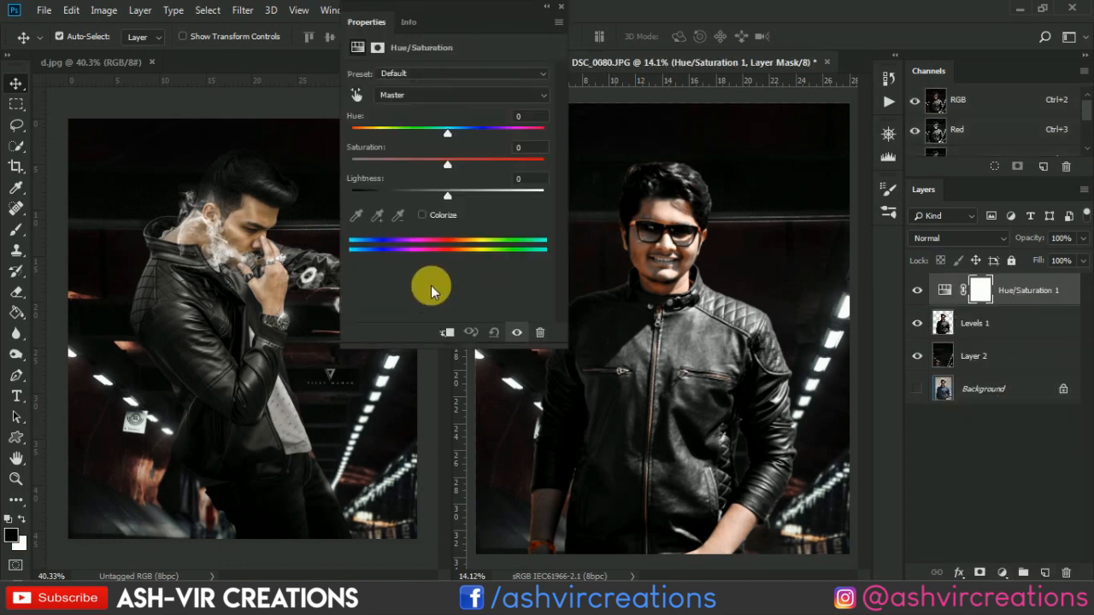
click(448, 332)
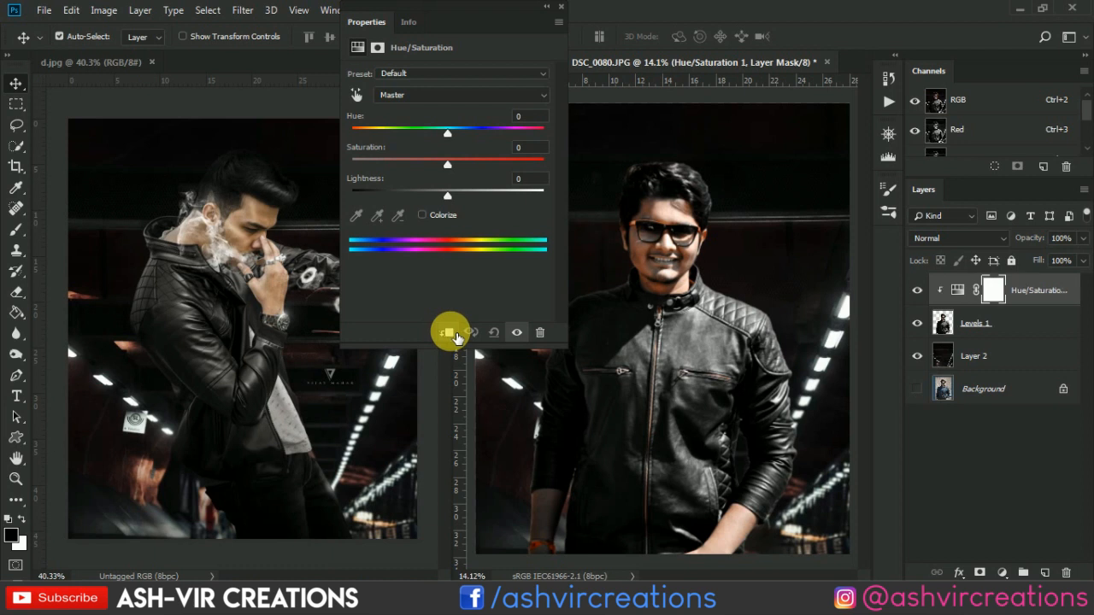
Target the Reds by sampling the man's face, set Hue +5, Saturation +15 and Lightness +8, and close the properties
click(358, 96)
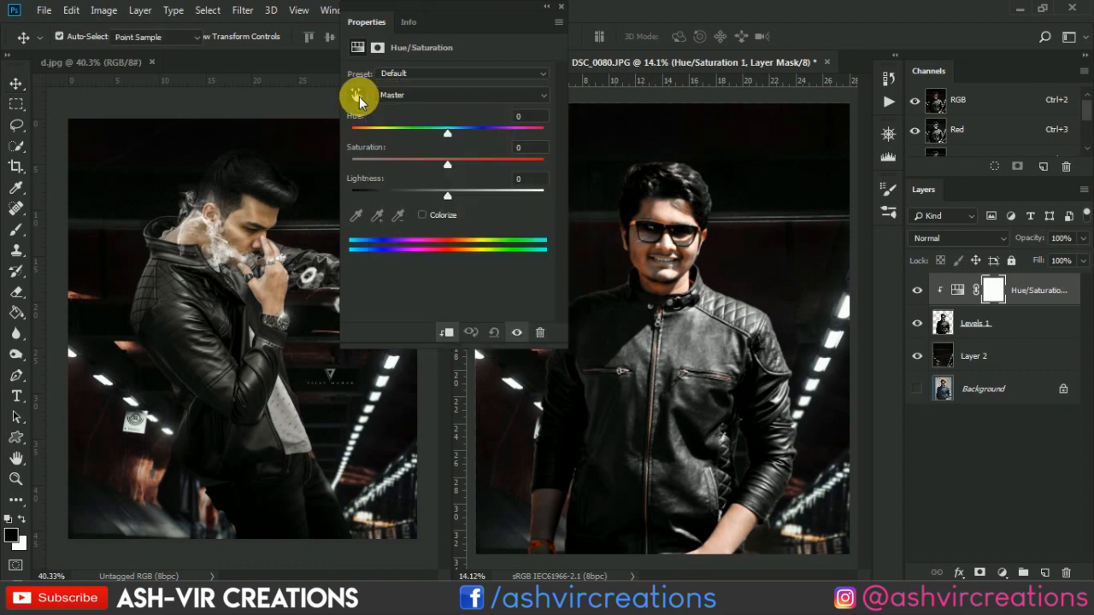
click(690, 219)
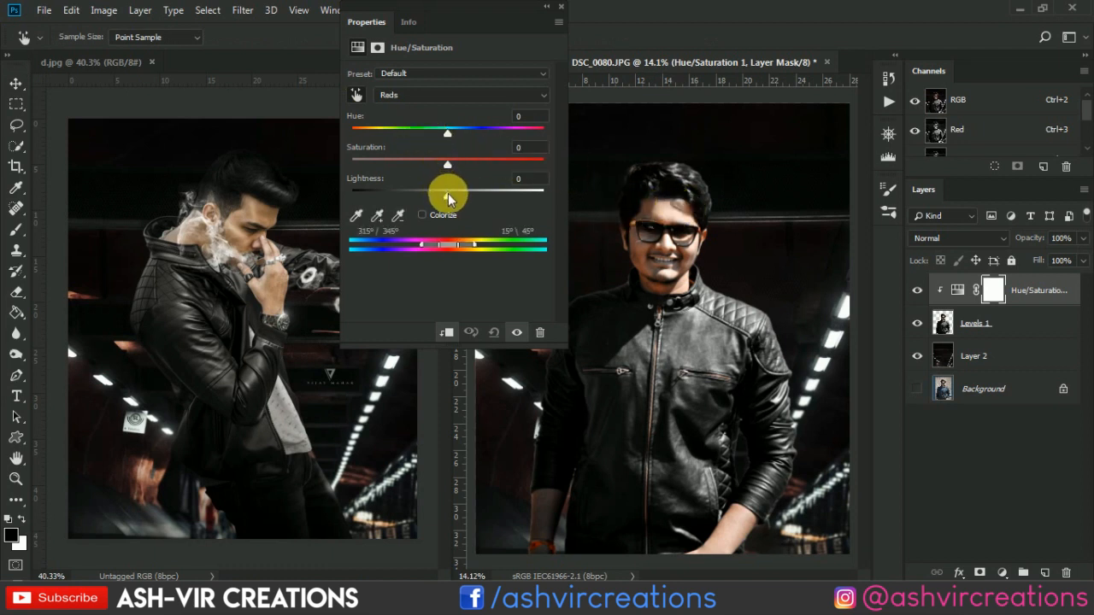
mouse_move(447, 194)
mouse_down()
mouse_move(465, 194)
mouse_move(429, 194)
mouse_move(443, 192)
mouse_move(439, 166)
mouse_move(420, 165)
mouse_move(441, 168)
mouse_move(444, 129)
mouse_move(453, 163)
mouse_move(464, 163)
mouse_move(427, 197)
mouse_move(472, 197)
mouse_move(455, 192)
mouse_up()
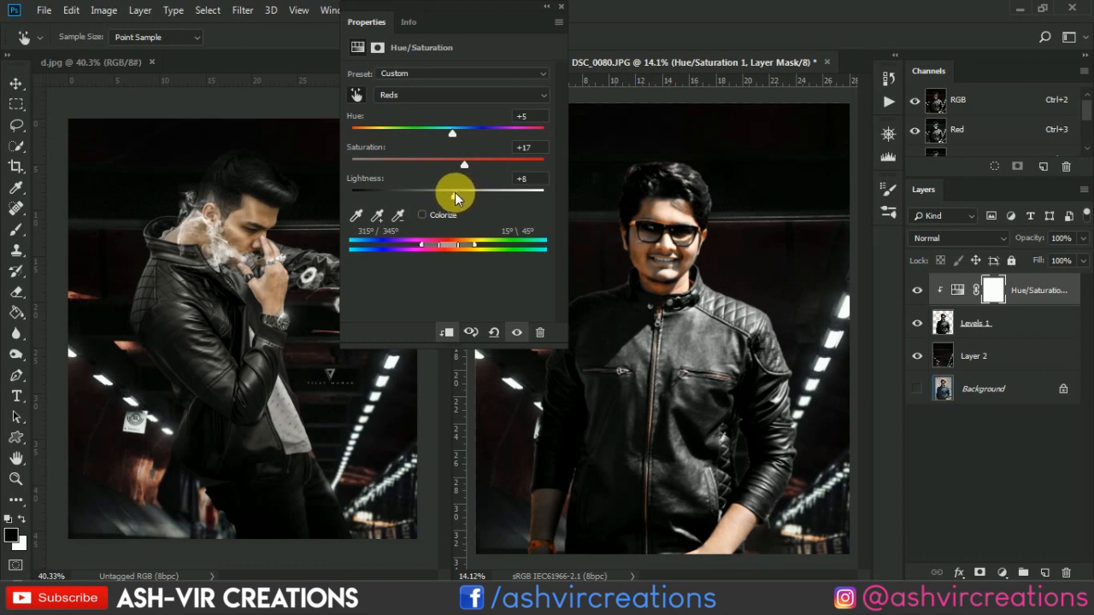
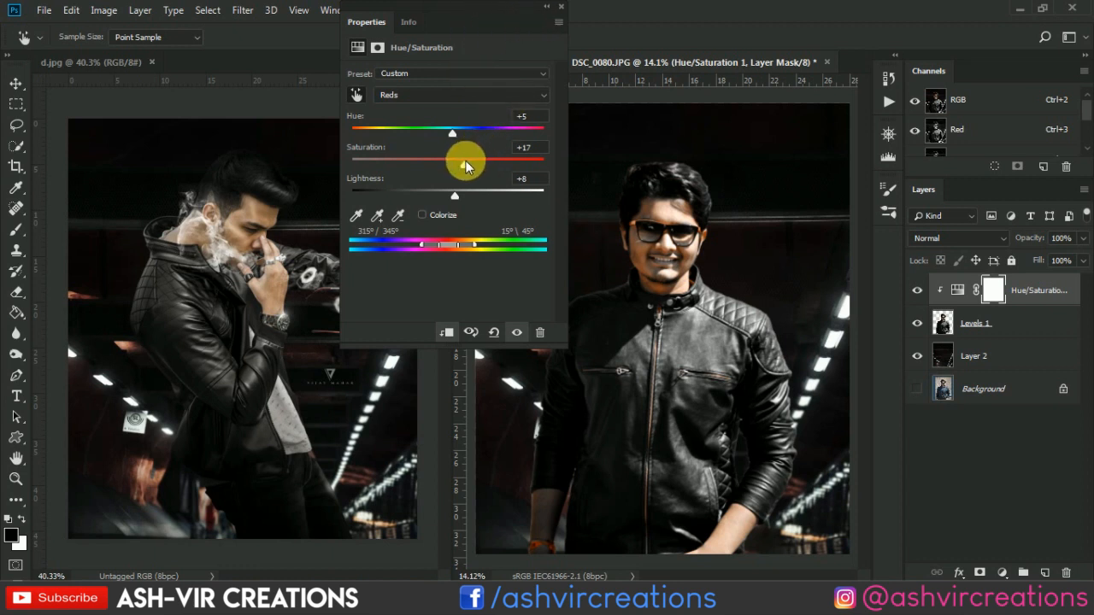
drag(466, 166, 463, 166)
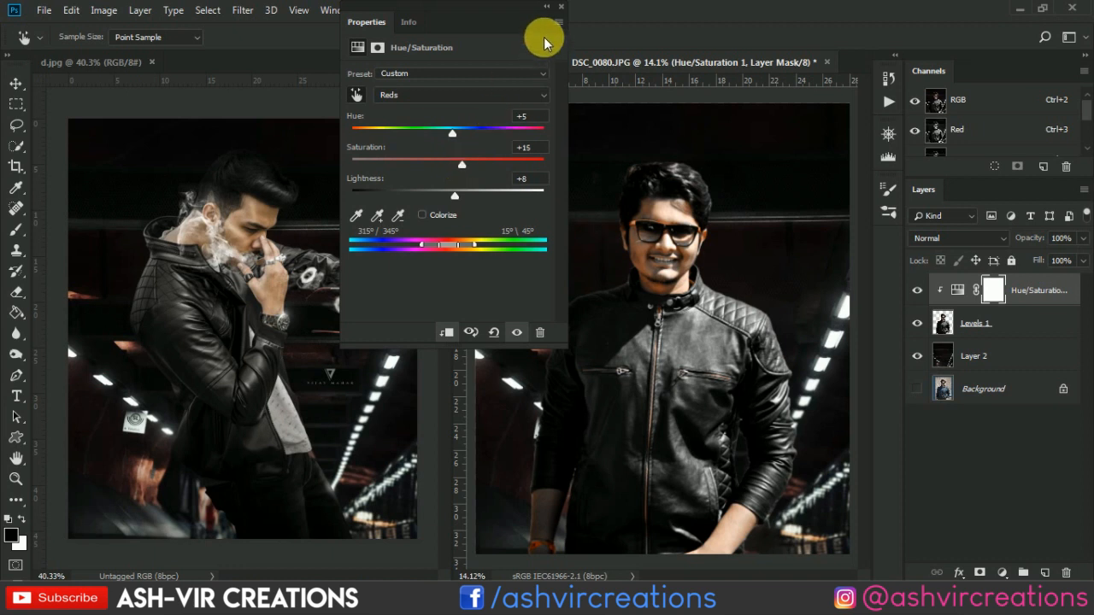
click(560, 12)
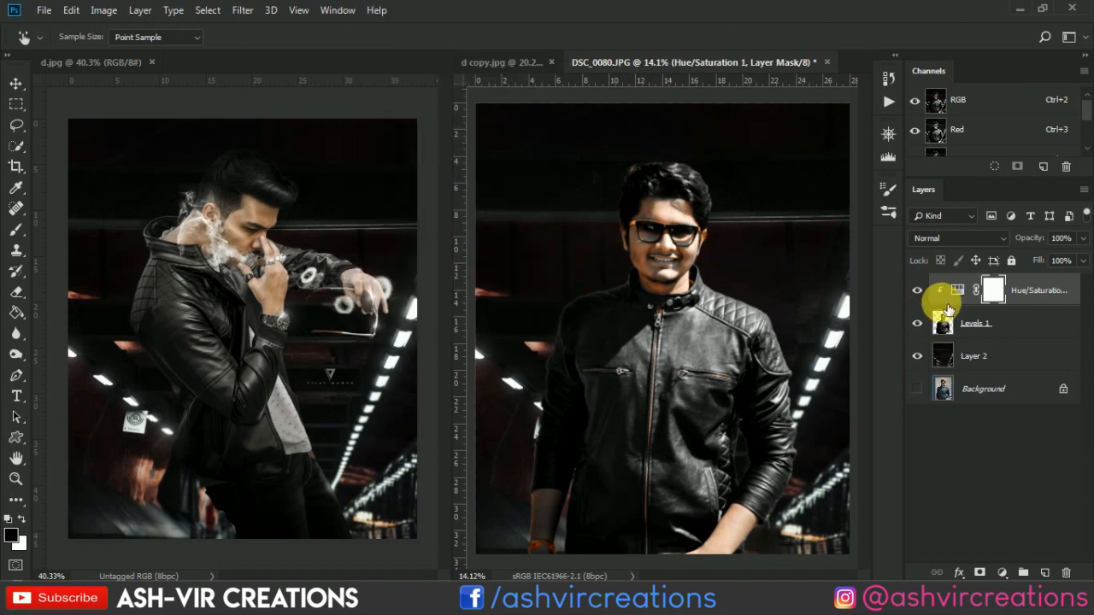
Compare the man's skin tones before and after the Hue/Saturation adjustment, both up close and in full view
click(918, 290)
click(921, 291)
click(921, 291)
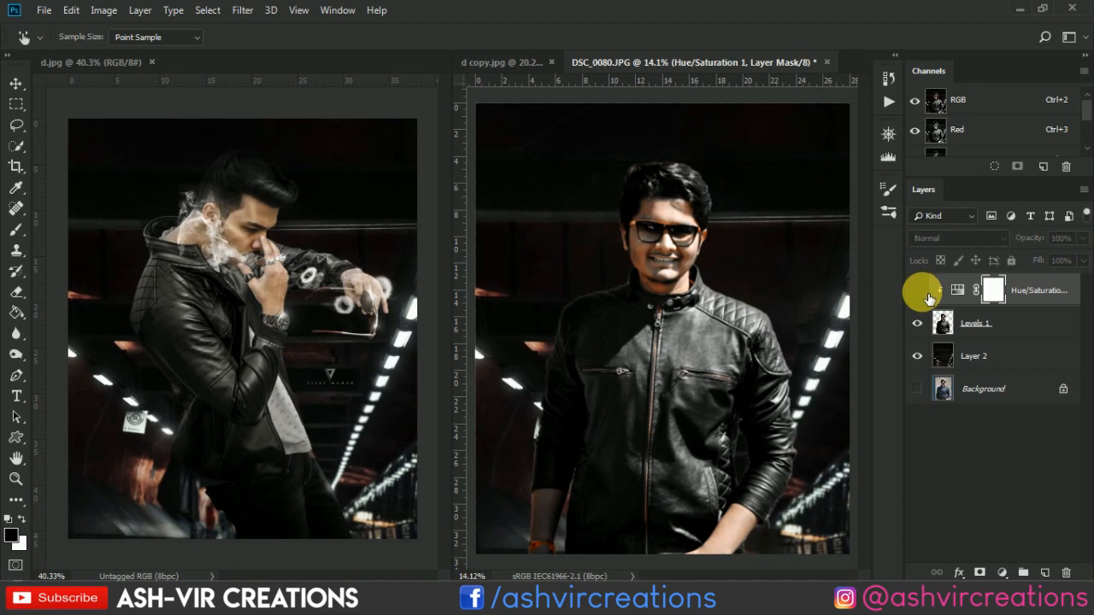
scroll(671, 215, up, 9)
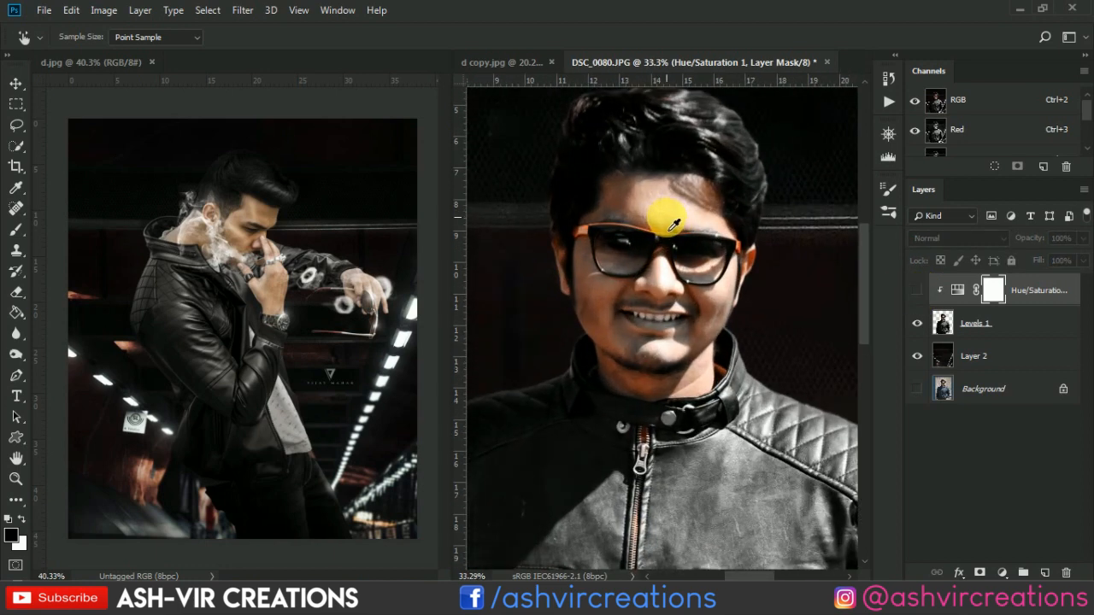
click(919, 292)
click(919, 294)
click(919, 291)
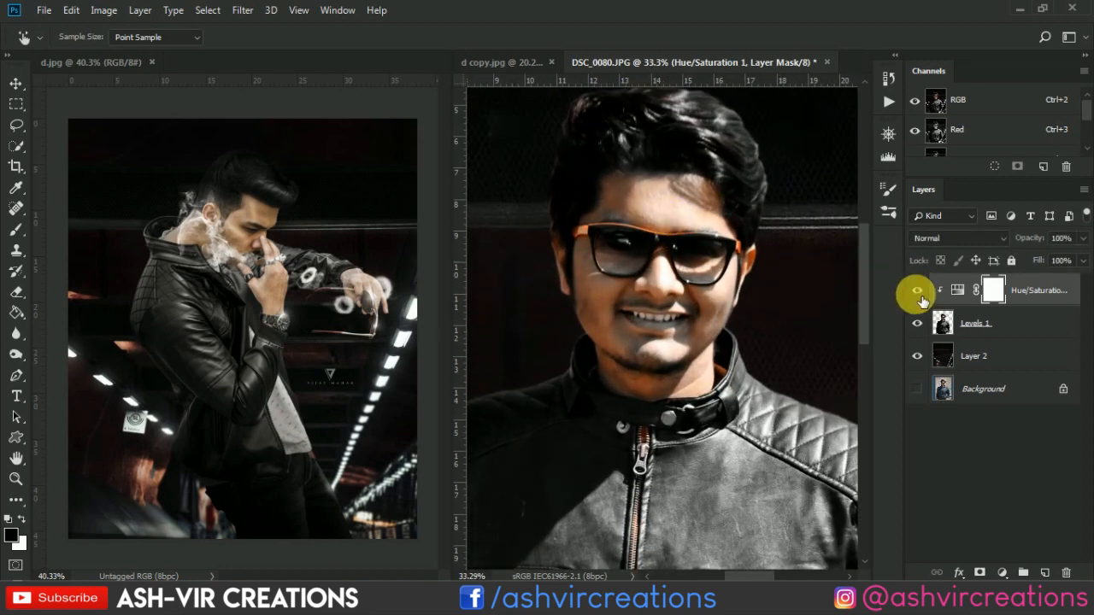
click(920, 292)
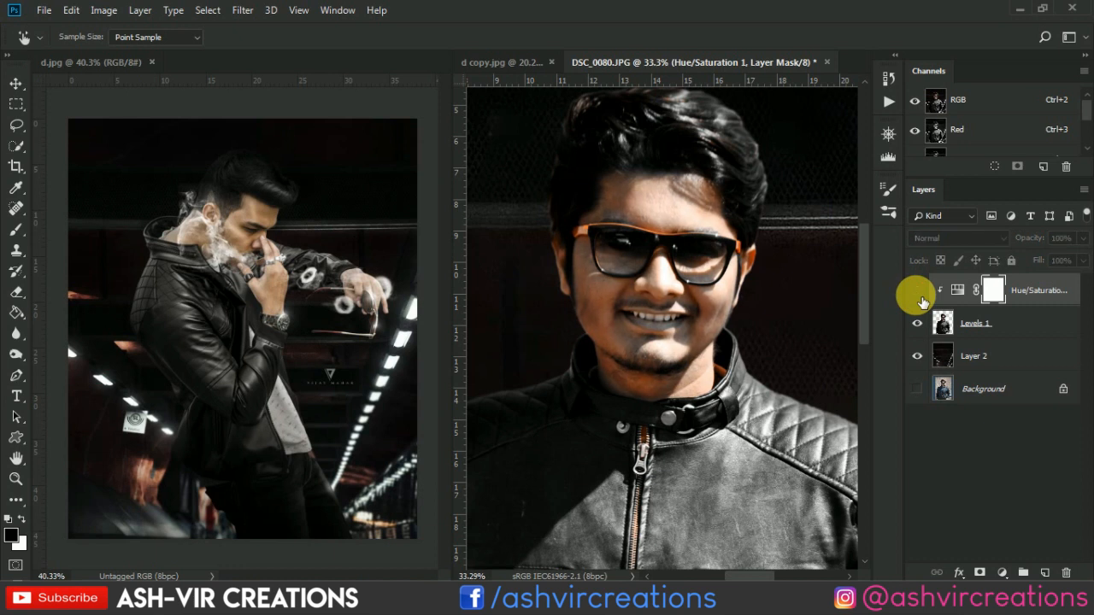
click(920, 296)
click(919, 296)
click(919, 296)
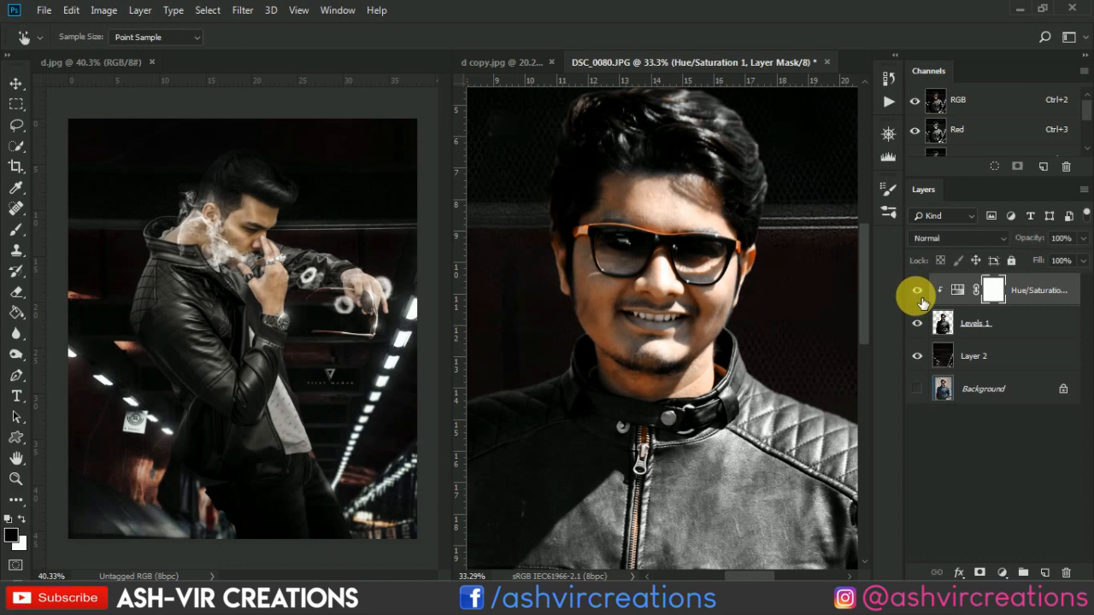
click(919, 296)
click(919, 296)
click(919, 296)
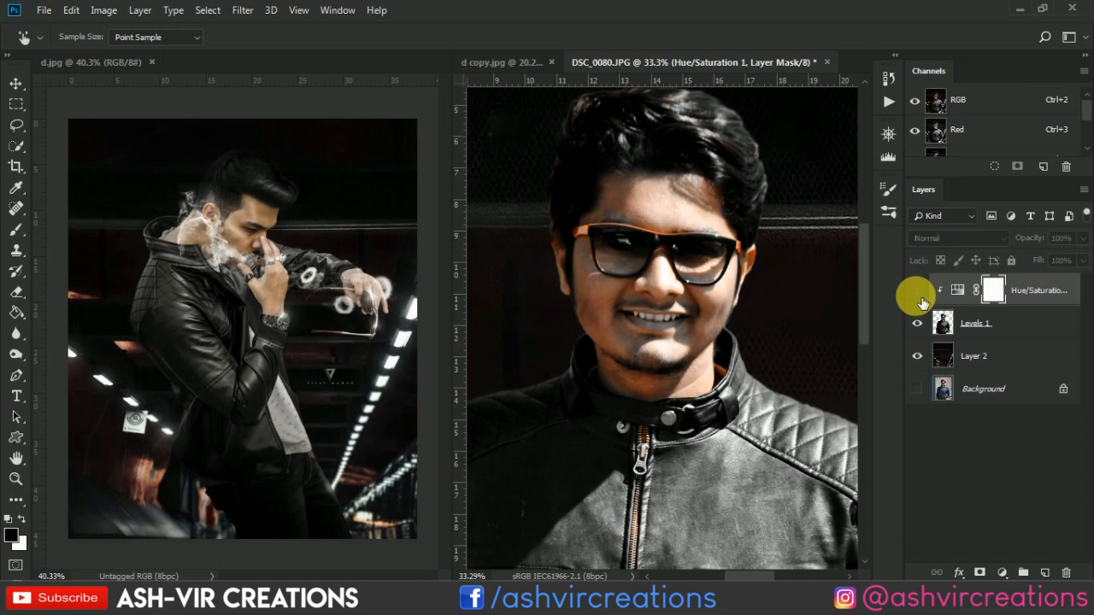
click(919, 297)
scroll(641, 266, down, 5)
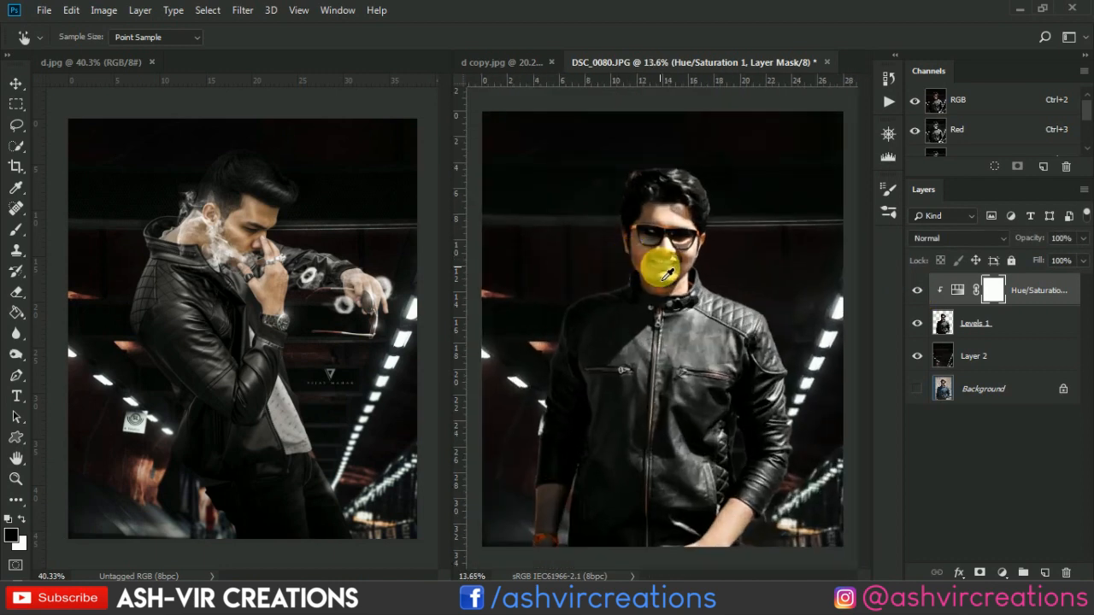
click(920, 296)
click(920, 296)
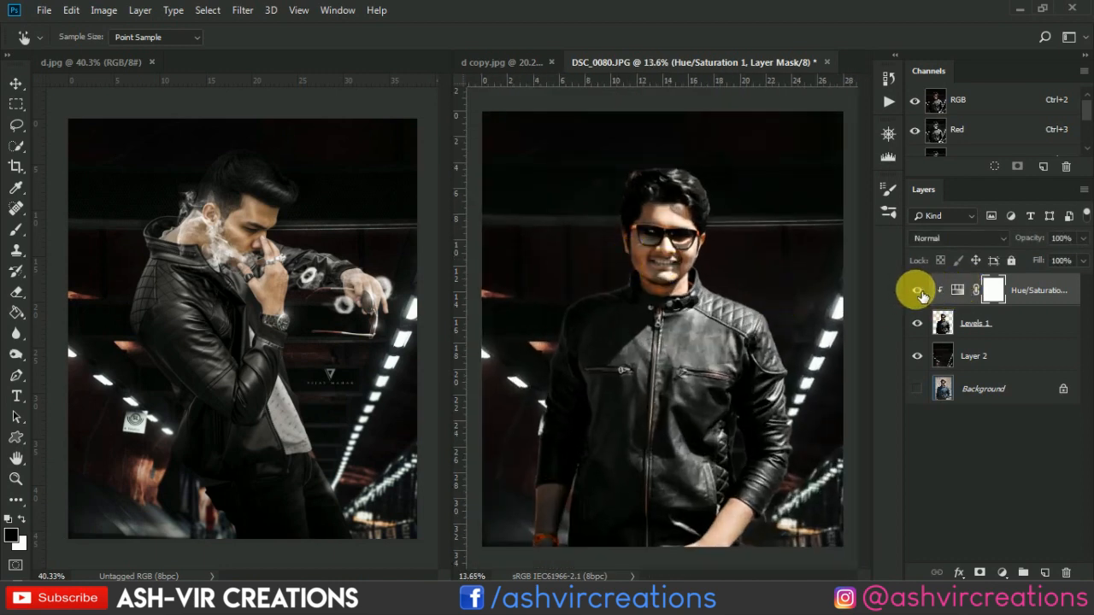
click(920, 296)
click(919, 295)
Merge the Hue/Saturation adjustment with the man's Levels 1 layer
click(1020, 323)
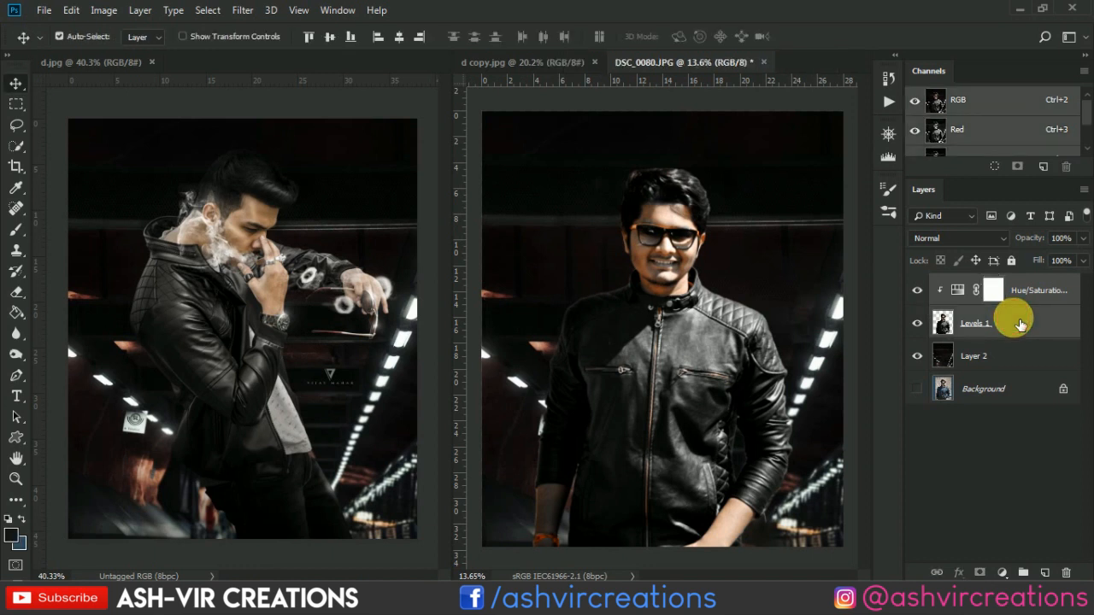
click(1025, 293)
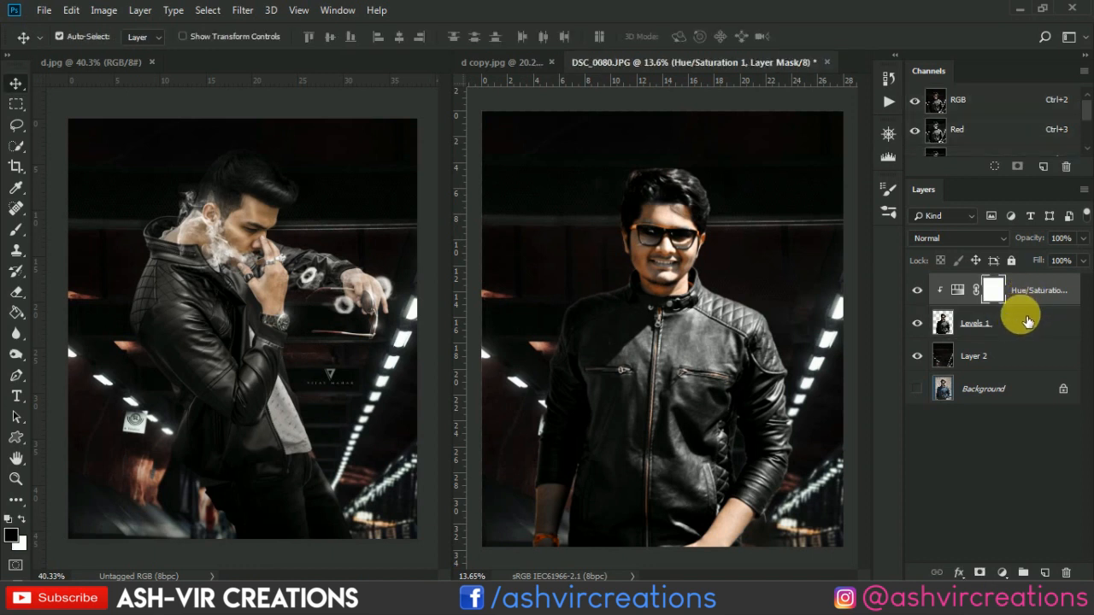
shift+click(1028, 320)
right_click(978, 322)
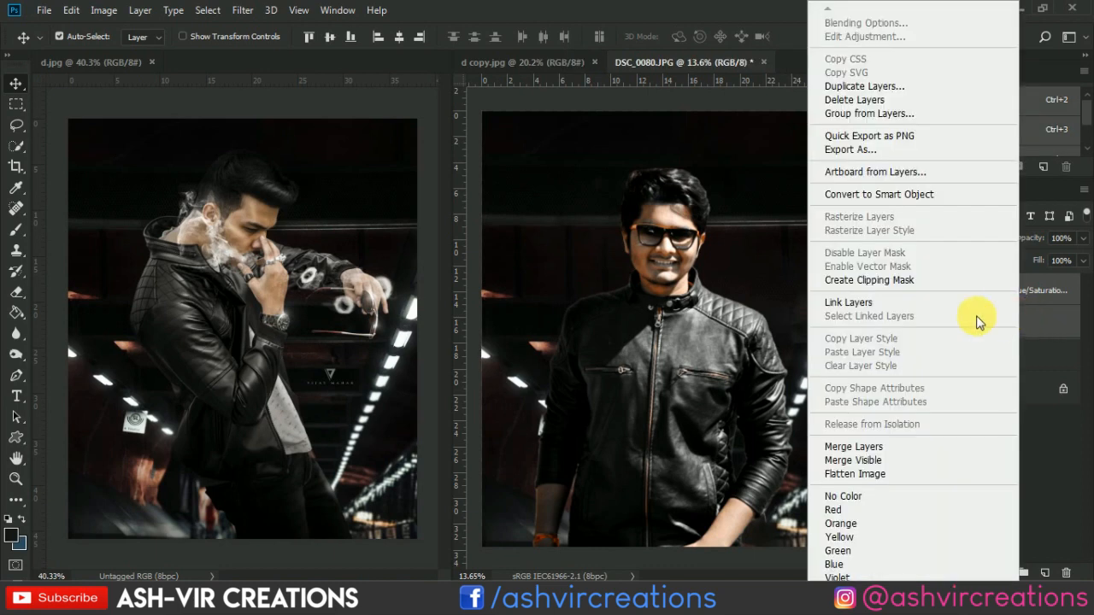
click(847, 446)
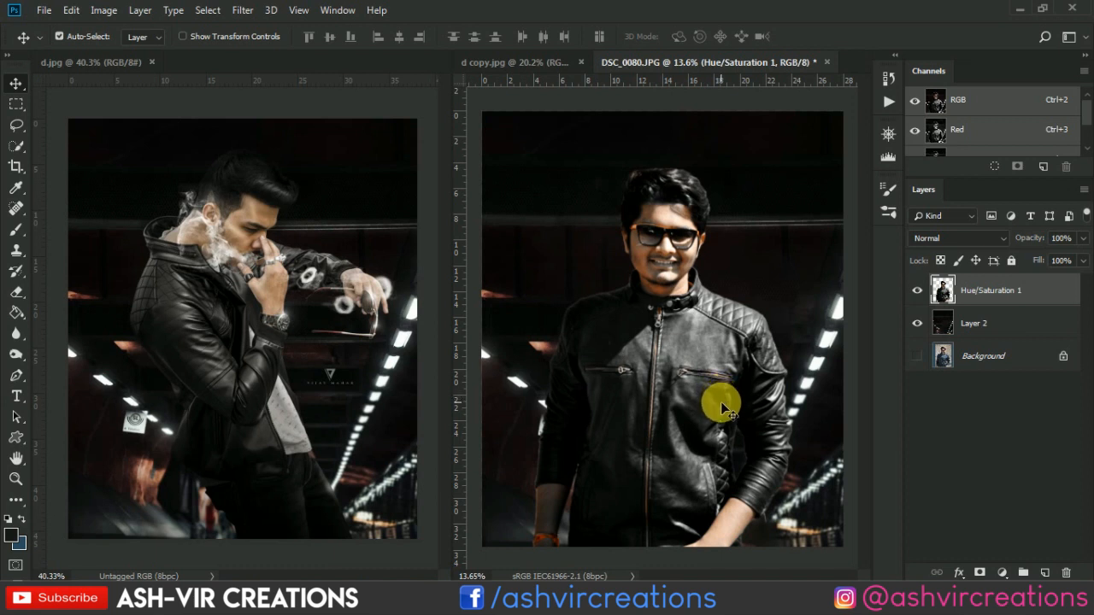
scroll(720, 406, down, 1)
scroll(697, 409, up, 1)
Stroke across the lower front of the man's jacket using the Blur tool with a 2000 px brush at 100% strength
click(17, 336)
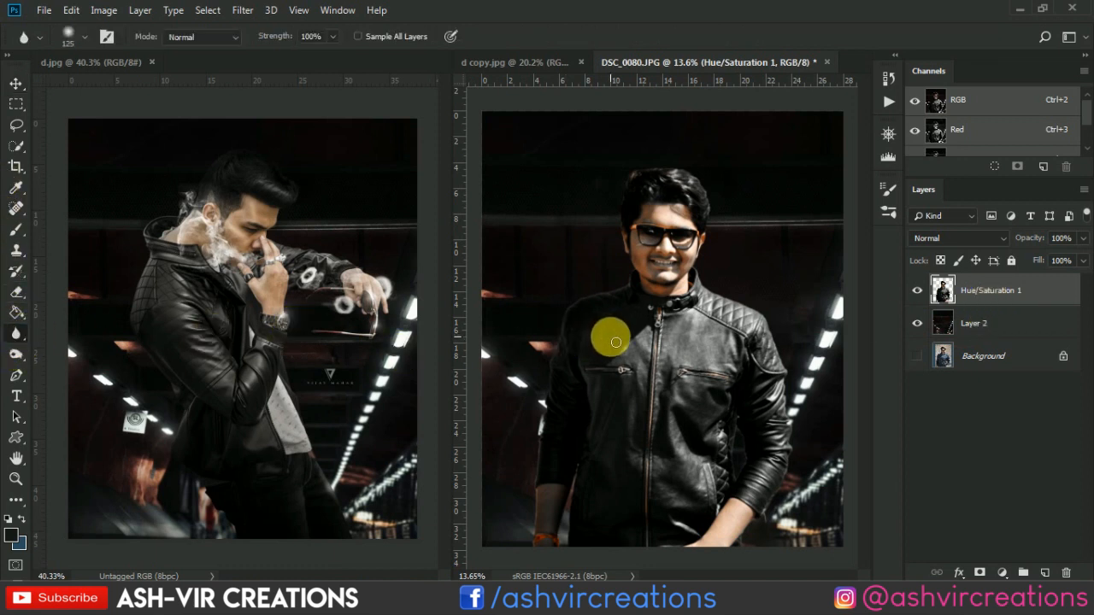
key(bracketright)
key(bracketright)
key(bracketright)
key(bracketright)
key(bracketright)
key(bracketright)
key(bracketright)
key(bracketright)
key(bracketright)
key(bracketright)
key(bracketright)
key(bracketright)
key(bracketright)
scroll(573, 342, down, 4)
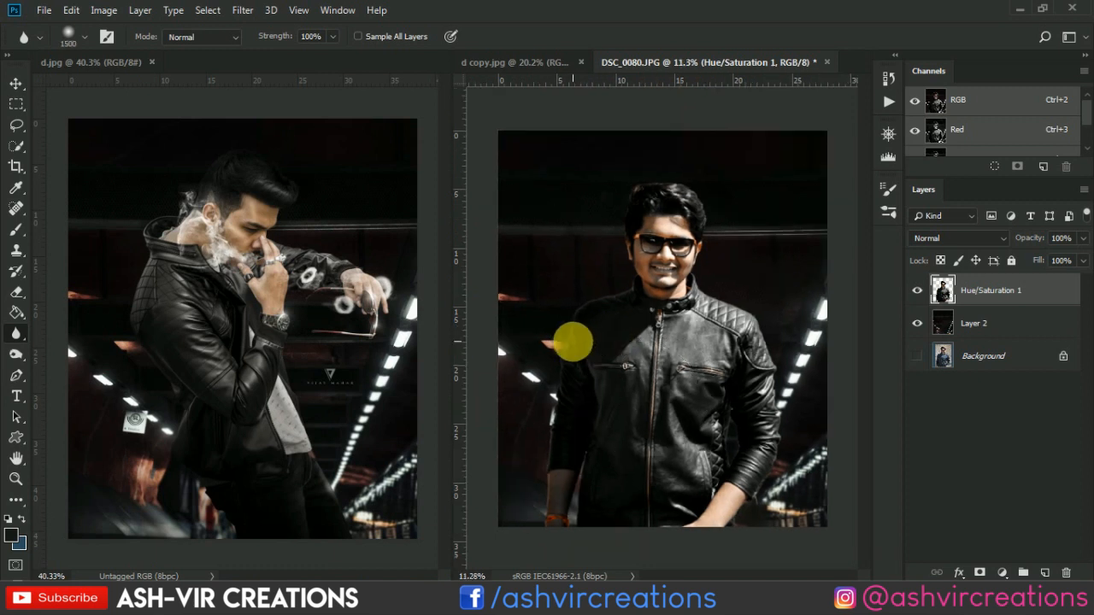
key(bracketright)
key(bracketright)
key(bracketright)
key(bracketright)
key(bracketright)
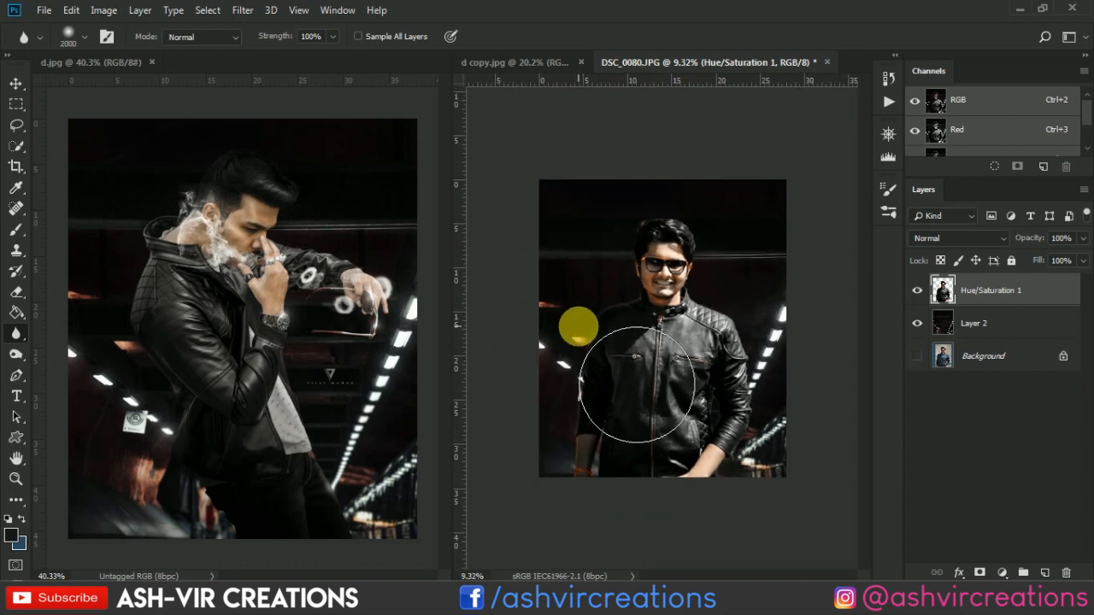
mouse_move(631, 480)
mouse_down()
mouse_move(640, 520)
mouse_move(644, 432)
mouse_move(643, 498)
mouse_up()
scroll(563, 420, up, 4)
scroll(556, 419, down, 2)
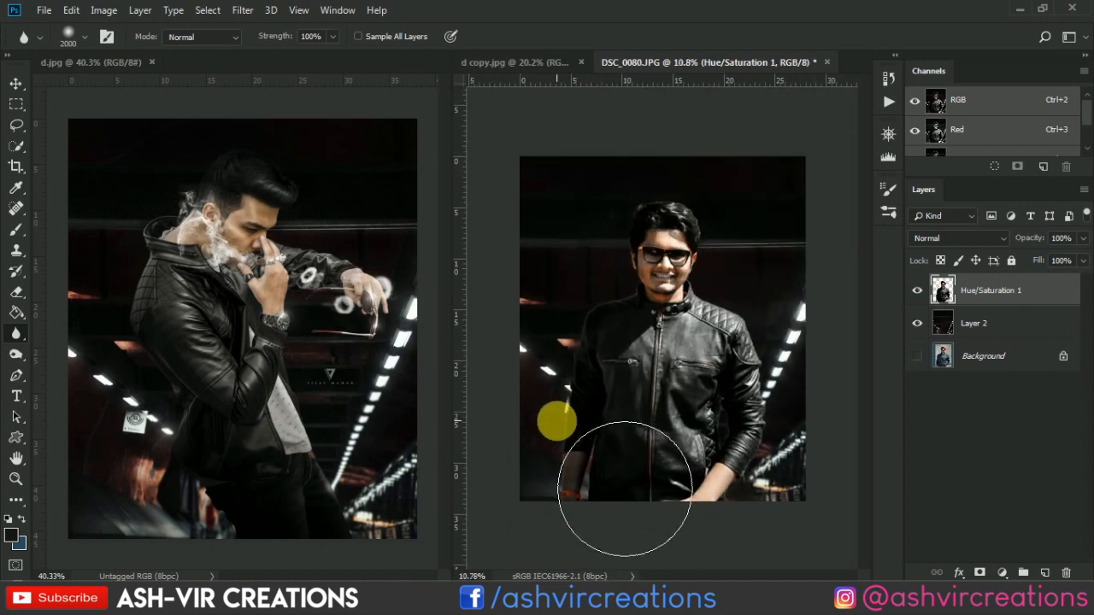
Blur the shadowed side of the man's jacket, from its lower edge up to the chest, with an 800 px brush
key(bracketleft)
key(bracketleft)
key(bracketleft)
key(bracketleft)
key(bracketleft)
key(bracketleft)
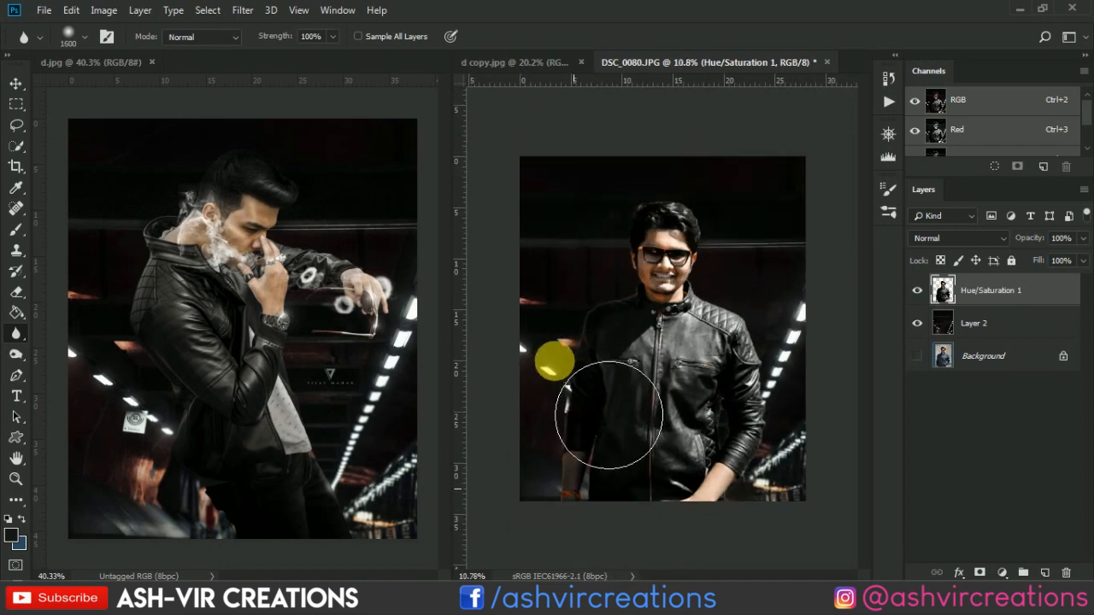
scroll(553, 365, up, 2)
key(bracketleft)
key(bracketleft)
key(bracketleft)
key(bracketleft)
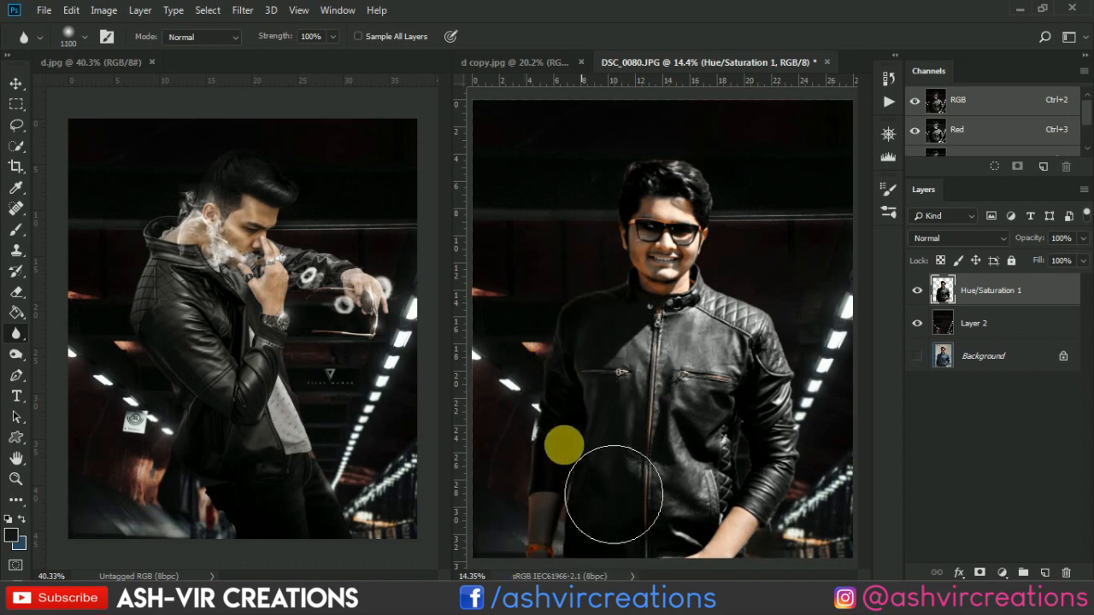
scroll(566, 423, down, 1)
key(bracketleft)
scroll(572, 385, up, 3)
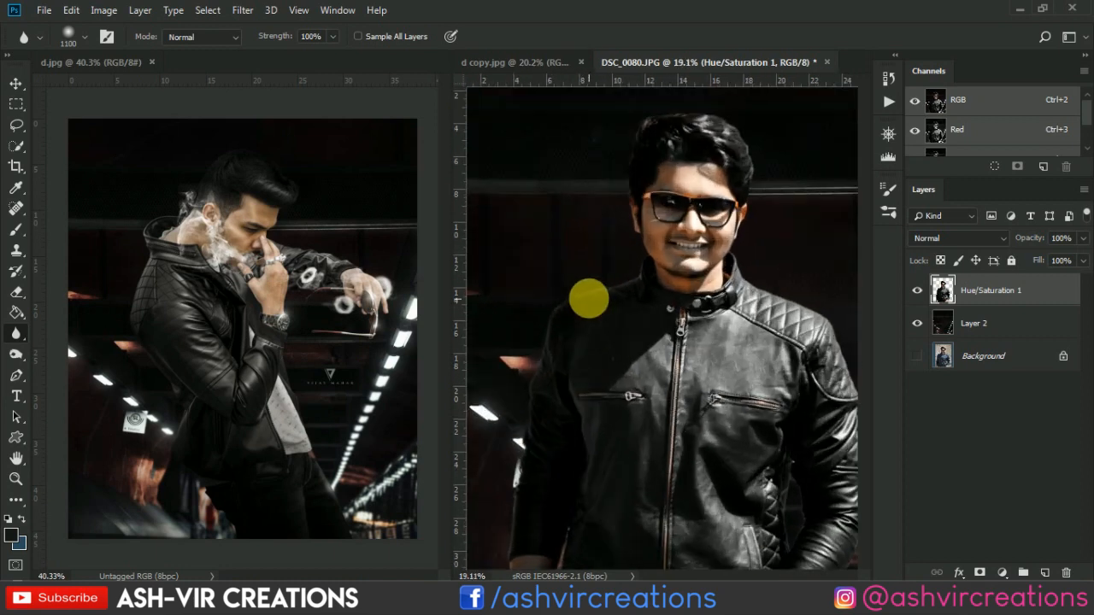
key(bracketleft)
key(bracketleft)
key(bracketleft)
key(bracketleft)
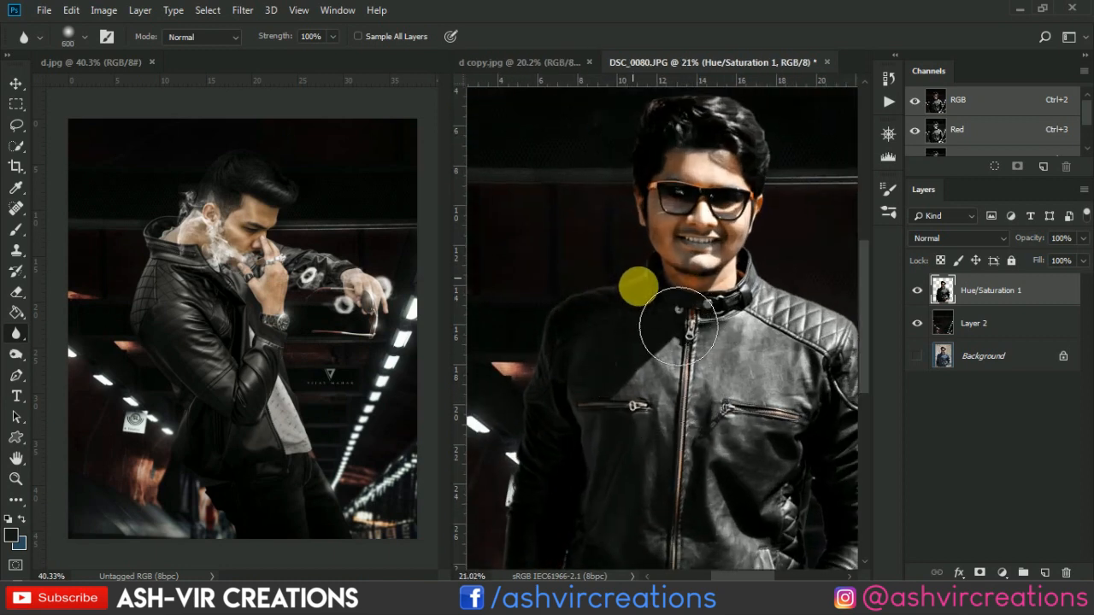
key(ctrl+0)
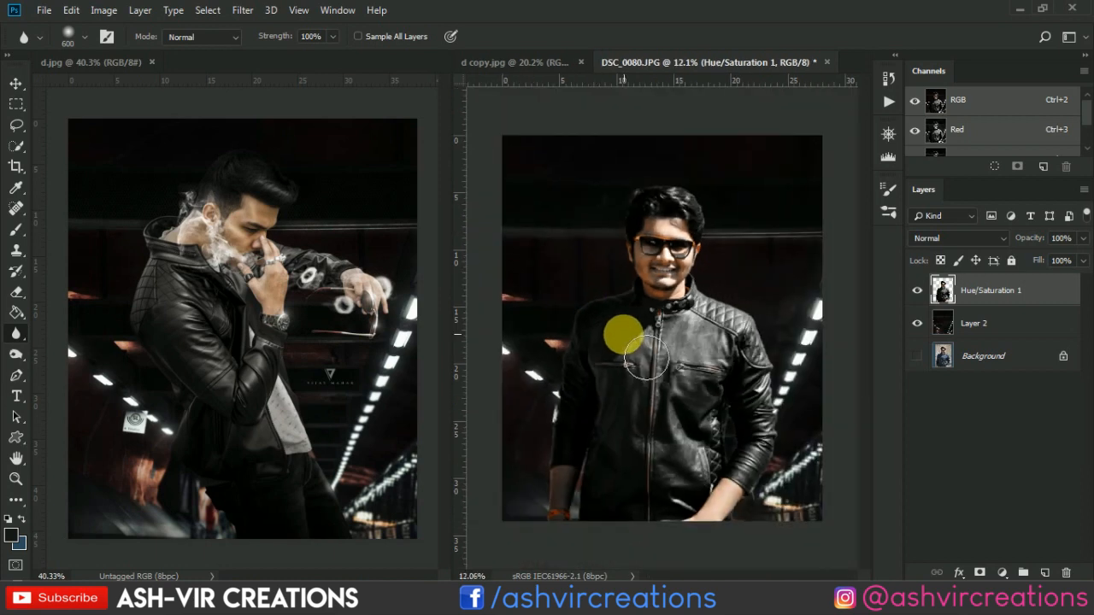
key(bracketright)
key(bracketright)
mouse_move(577, 450)
mouse_down()
mouse_move(563, 524)
mouse_move(582, 542)
mouse_move(566, 363)
mouse_move(591, 552)
mouse_move(602, 370)
mouse_move(616, 506)
mouse_up()
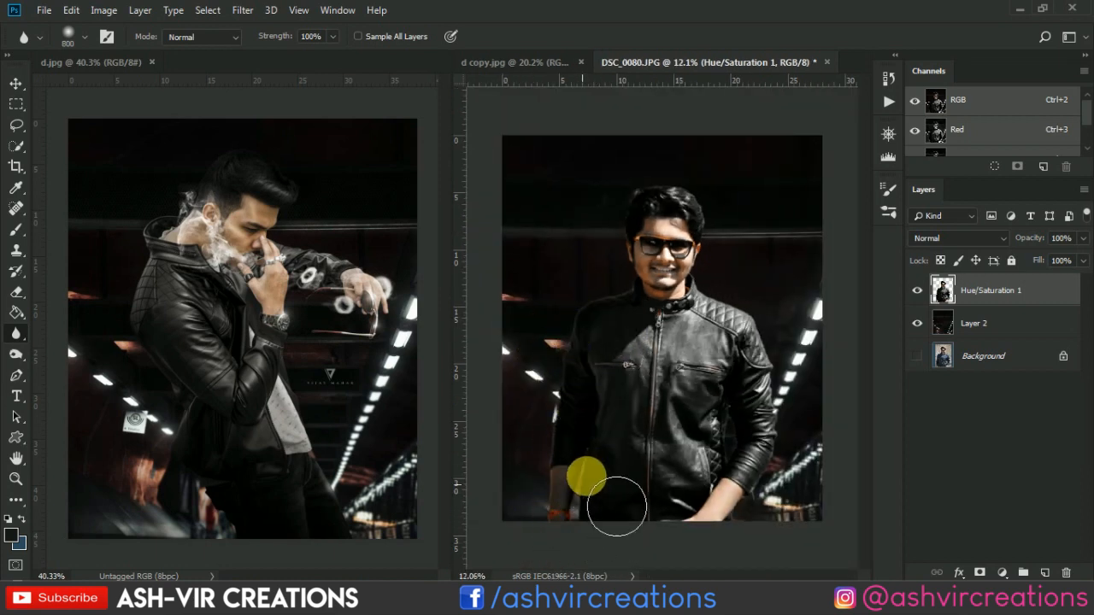
drag(629, 562, 642, 395)
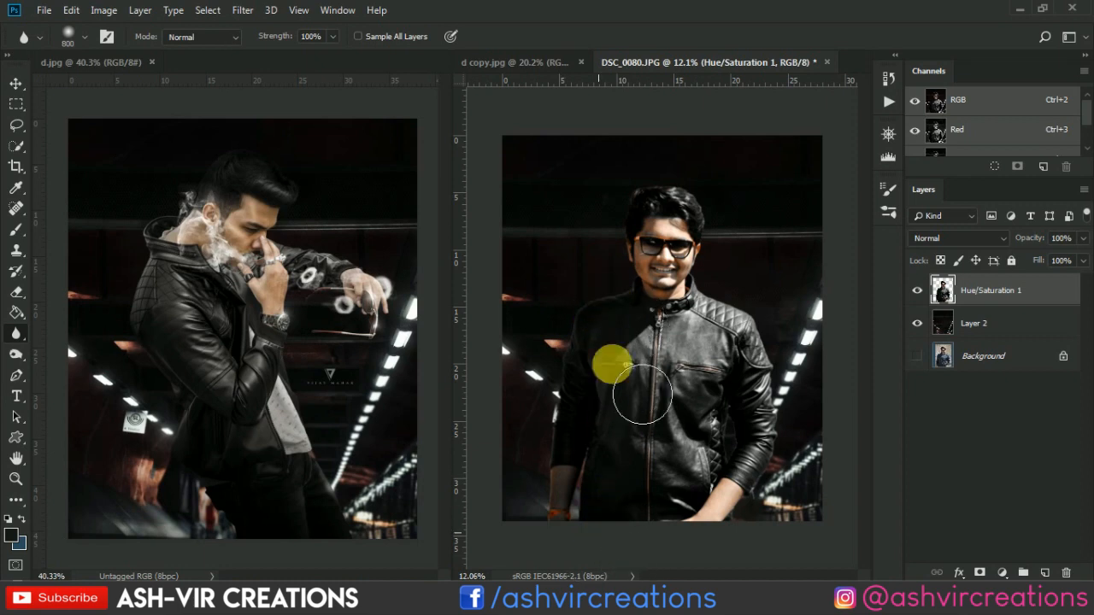
Blur the shadowed shoulder and the area beside the bare forearm on the jacket's dark side with the 800 px brush
scroll(617, 487, up, 5)
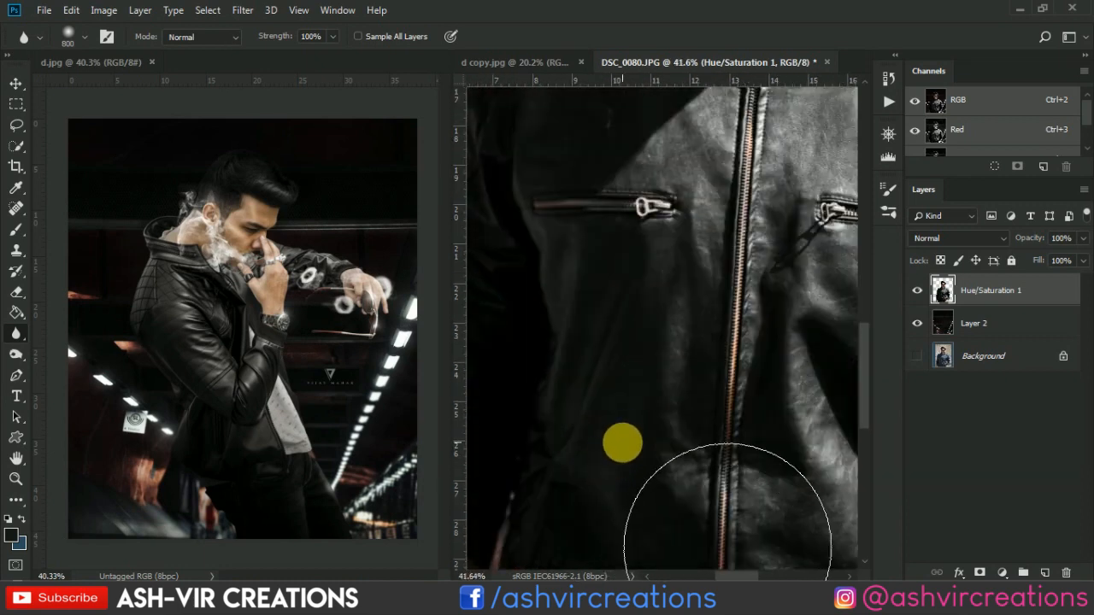
scroll(629, 413, down, 3)
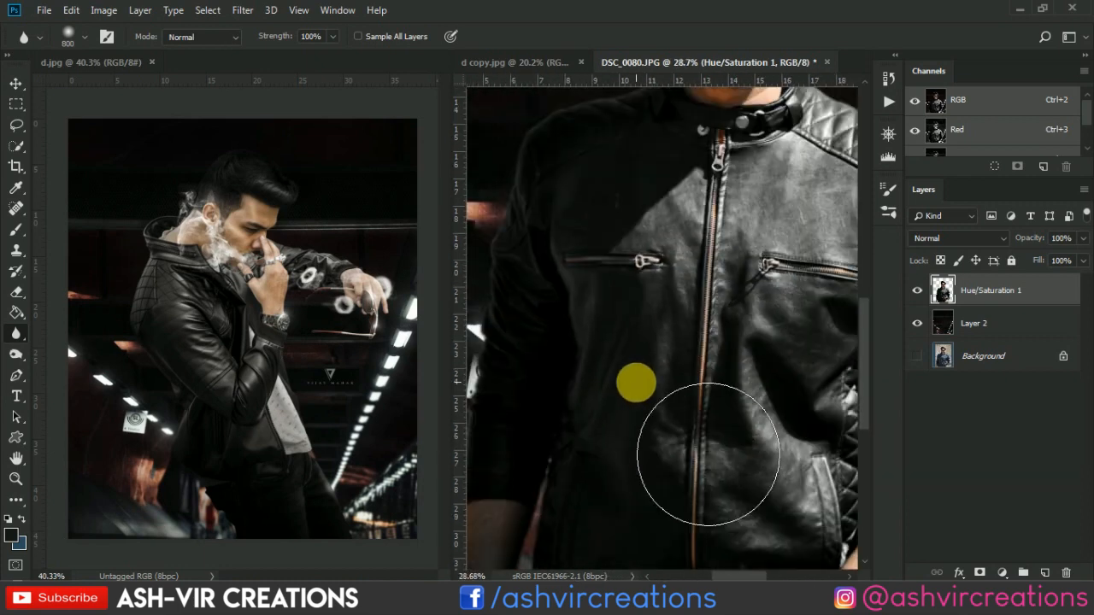
drag(615, 414, 709, 373)
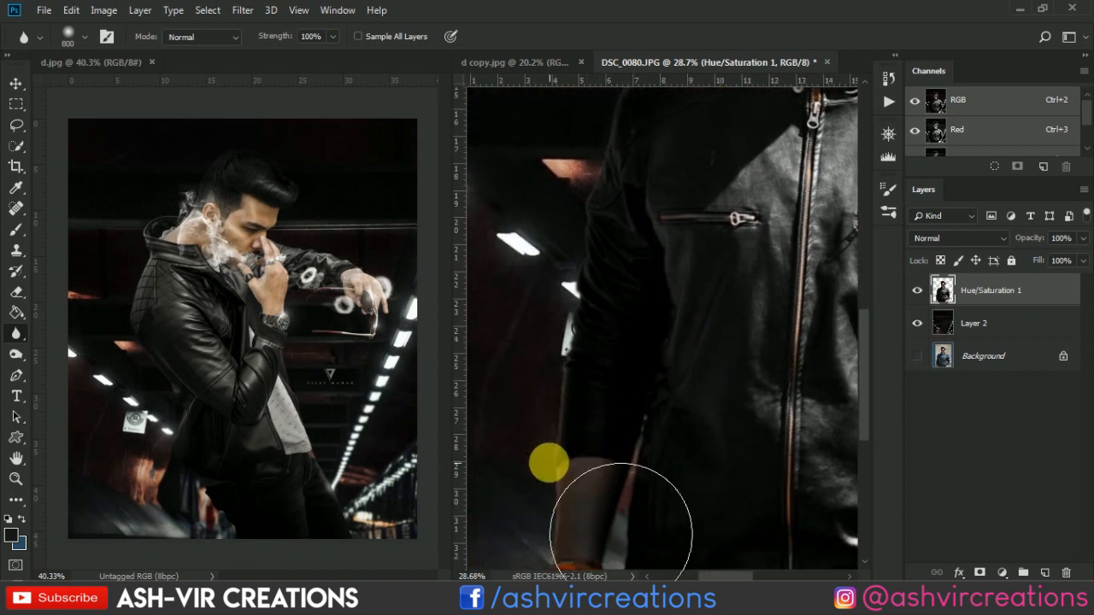
drag(697, 364, 721, 443)
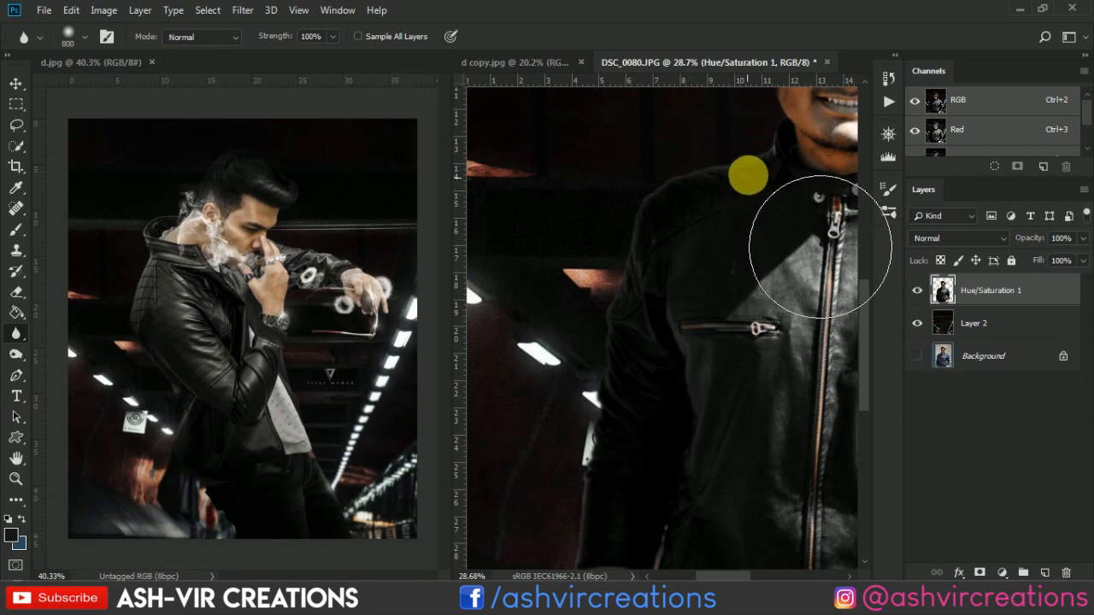
mouse_move(734, 193)
mouse_down()
mouse_move(709, 285)
mouse_move(671, 202)
mouse_up()
scroll(678, 256, down, 3)
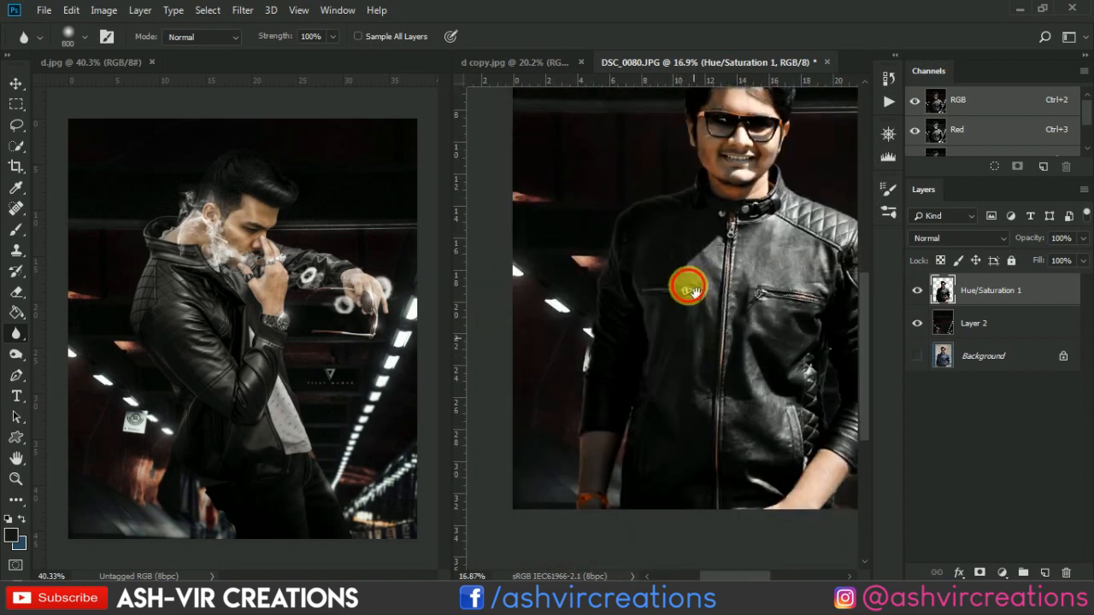
drag(695, 292, 685, 210)
mouse_move(605, 429)
mouse_down()
mouse_move(637, 404)
mouse_move(607, 418)
mouse_move(622, 451)
mouse_move(614, 464)
mouse_move(628, 386)
mouse_up()
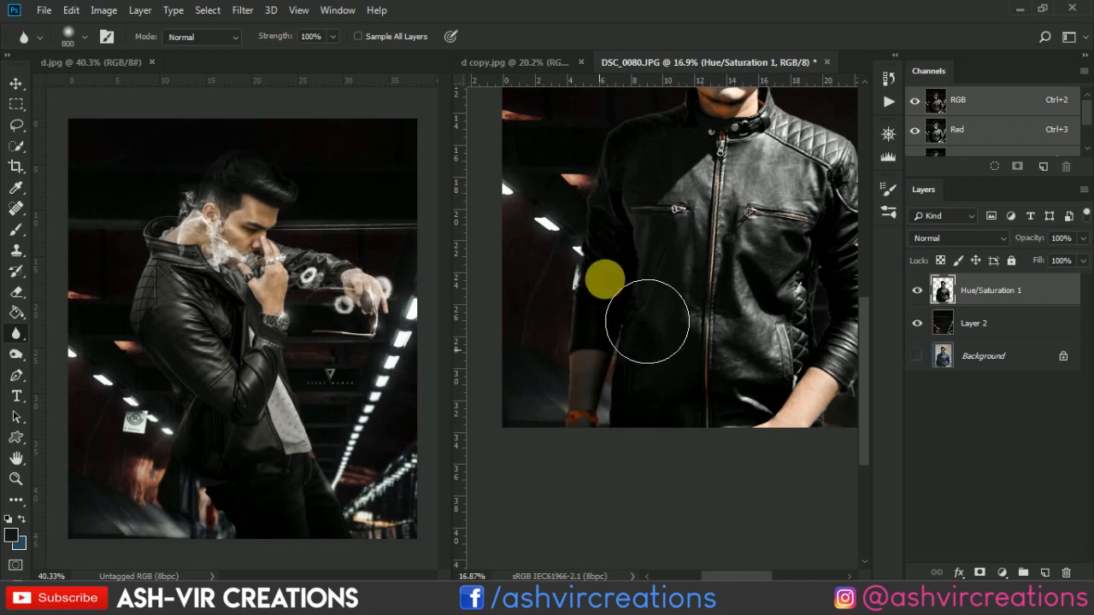
scroll(636, 316, down, 3)
scroll(752, 440, up, 4)
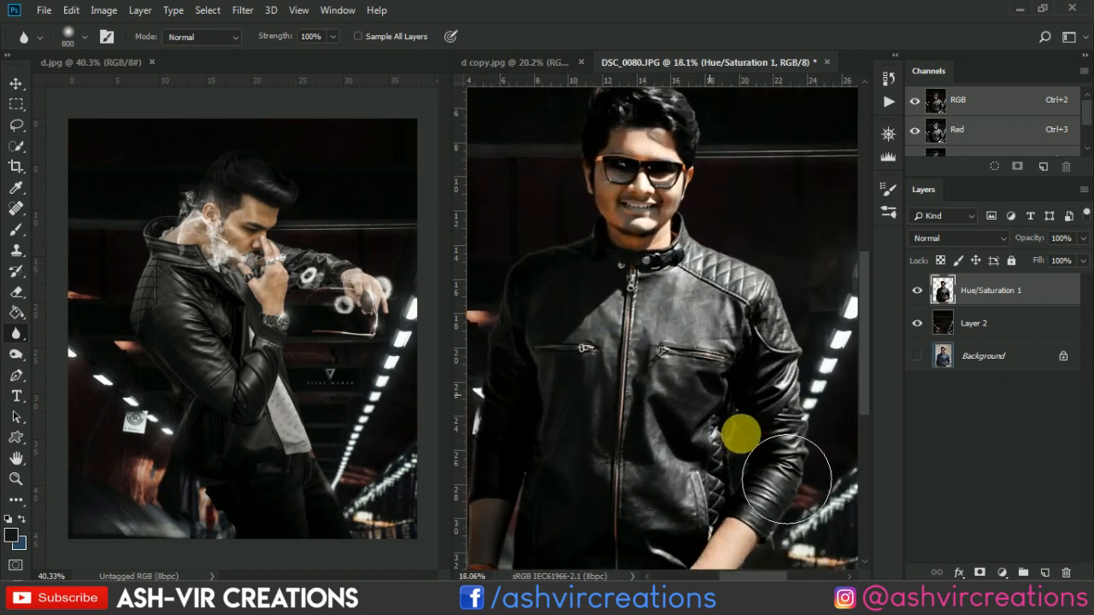
Blur the inner and outer edges of the man's brightly lit sleeve with a 250 px brush
scroll(741, 422, up, 3)
key(bracketleft)
key(bracketleft)
key(bracketleft)
key(bracketleft)
key(bracketleft)
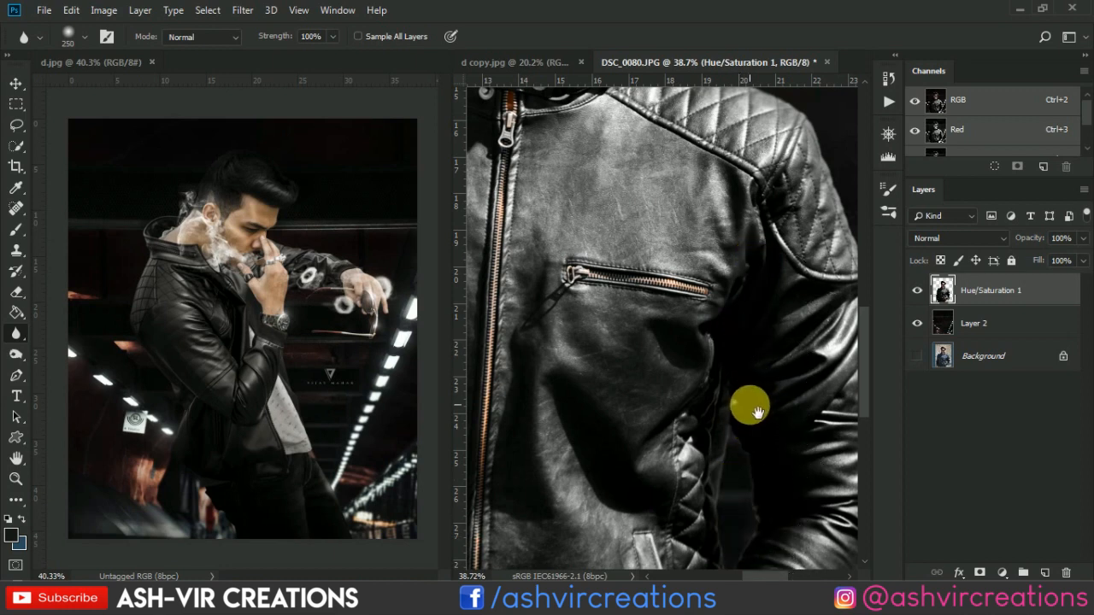
drag(754, 408, 723, 243)
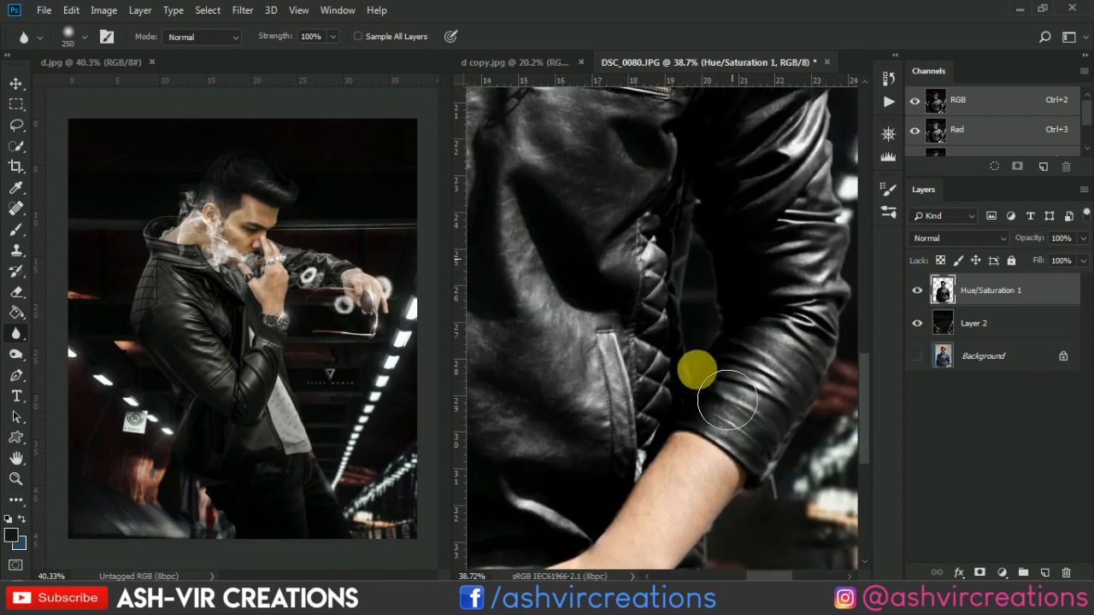
mouse_move(705, 333)
mouse_down()
mouse_move(729, 400)
mouse_move(733, 245)
mouse_move(757, 293)
mouse_move(782, 279)
mouse_move(783, 310)
mouse_move(752, 340)
mouse_move(728, 430)
mouse_move(729, 147)
mouse_move(737, 303)
mouse_up()
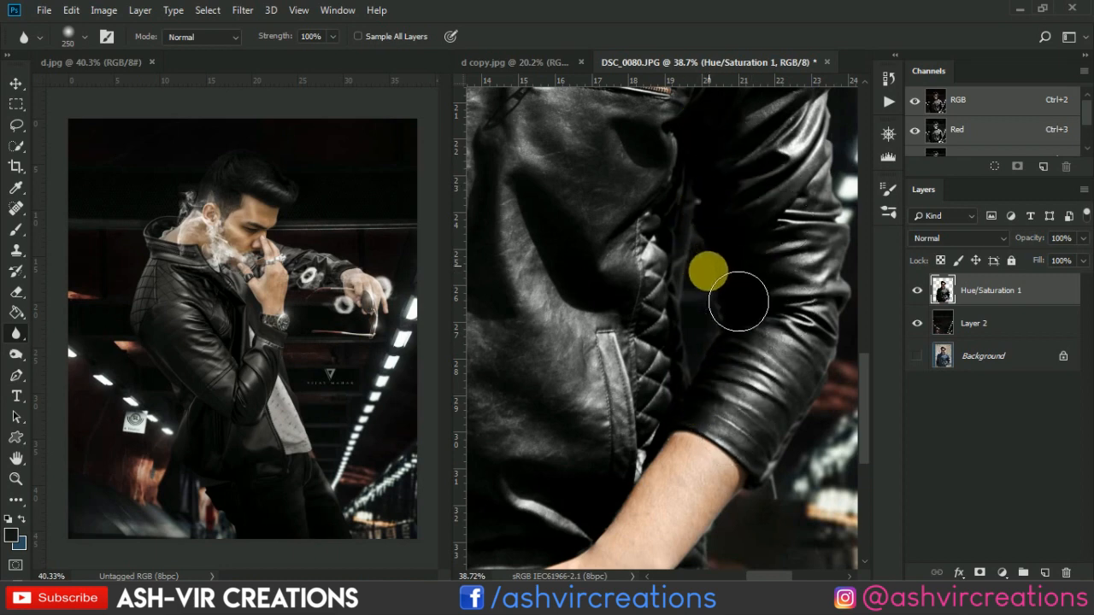
scroll(715, 300, down, 5)
scroll(798, 342, down, 2)
mouse_move(806, 310)
mouse_down()
mouse_move(816, 227)
mouse_move(831, 270)
mouse_move(820, 321)
mouse_move(800, 384)
mouse_move(744, 435)
mouse_up()
scroll(740, 442, down, 2)
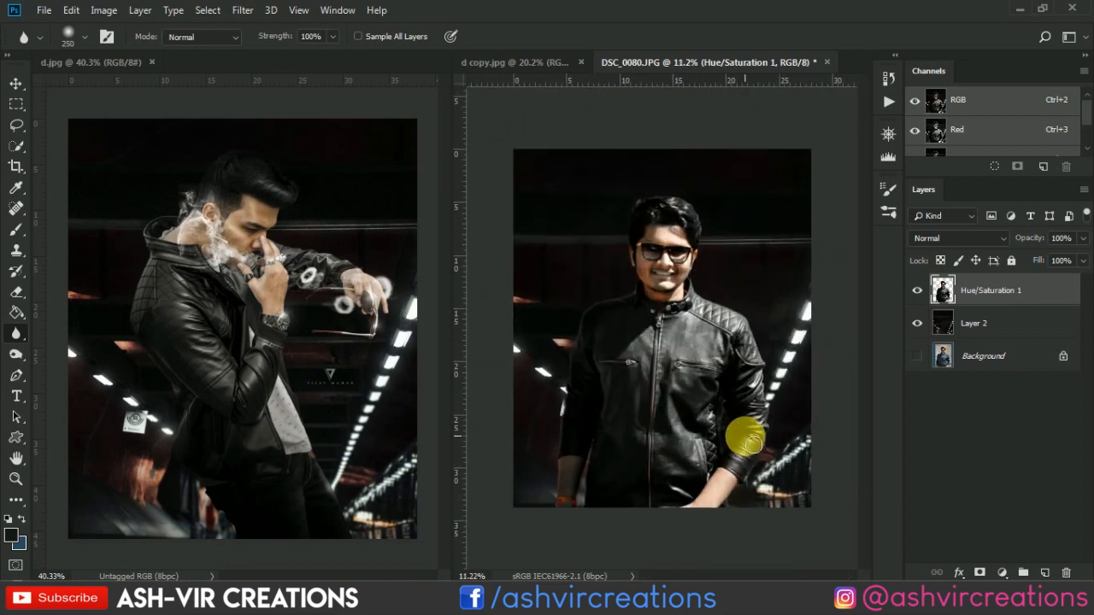
Add a new empty layer above the man layer and switch to the Brush tool for retouching his sunglasses
key(v)
scroll(697, 393, up, 1)
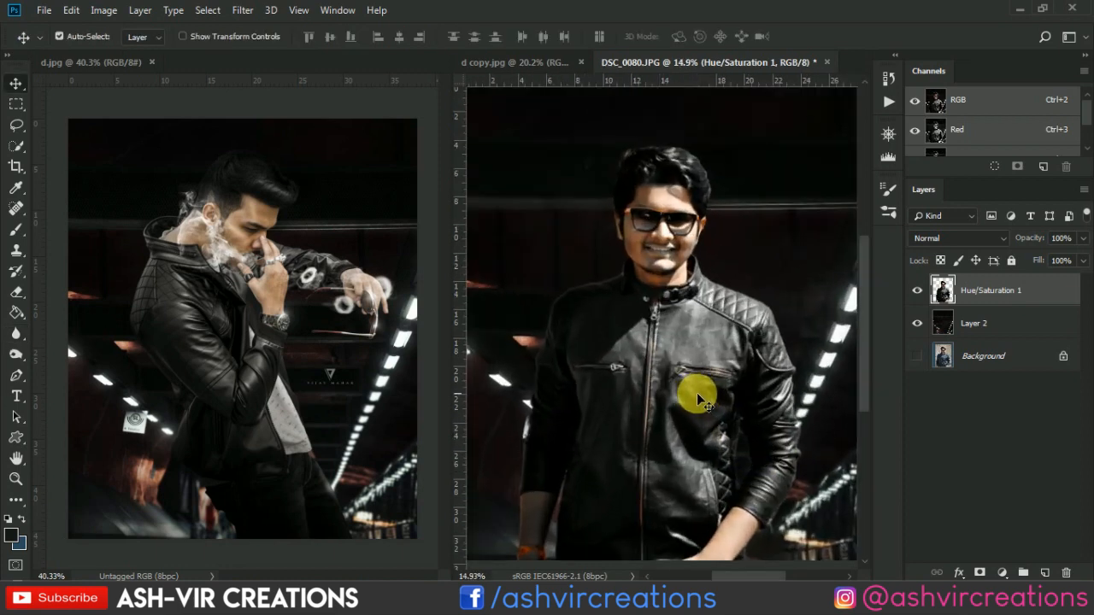
scroll(624, 331, up, 1)
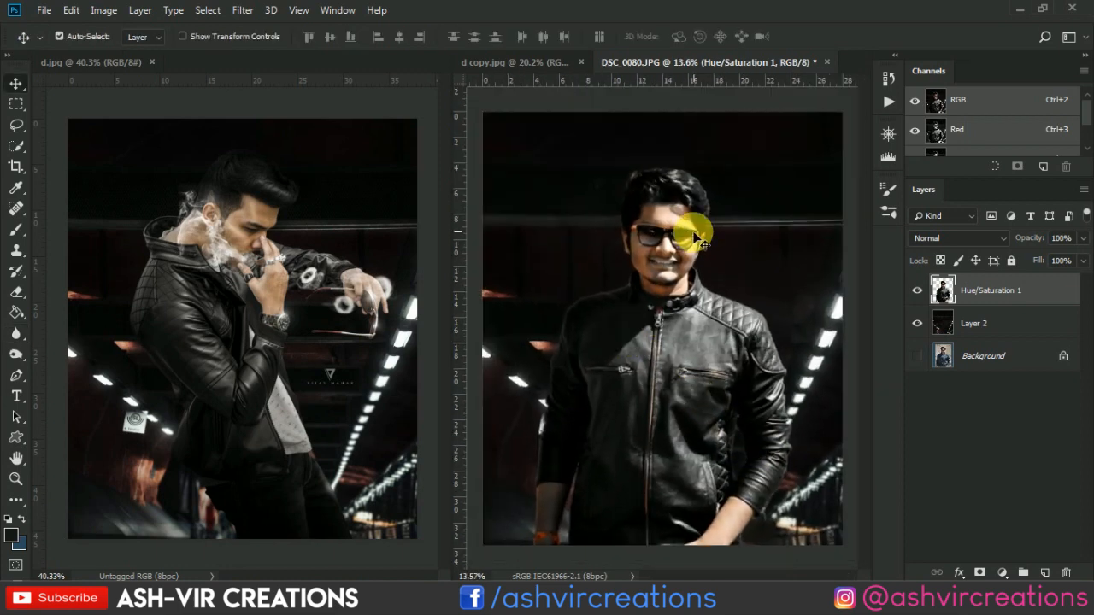
scroll(694, 227, up, 3)
scroll(691, 233, up, 2)
scroll(646, 259, up, 2)
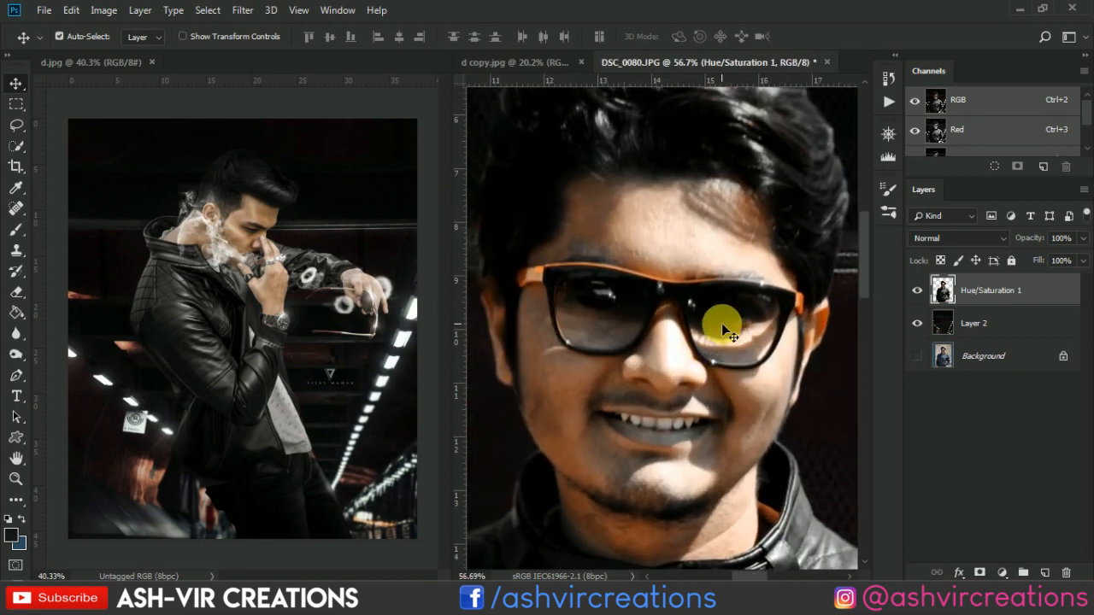
scroll(724, 322, up, 2)
click(917, 355)
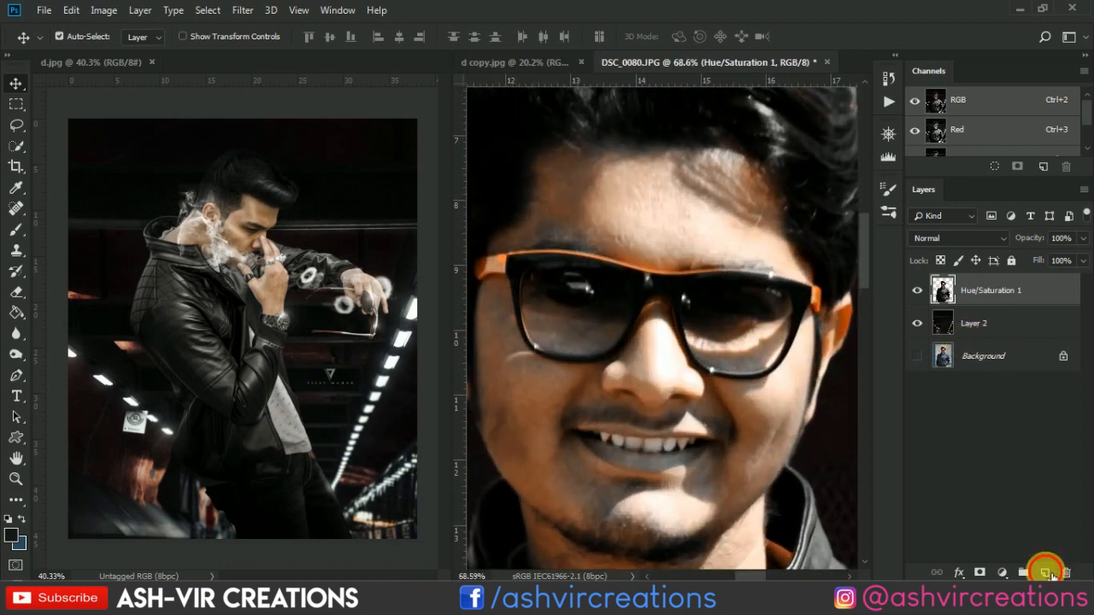
click(1044, 572)
click(17, 232)
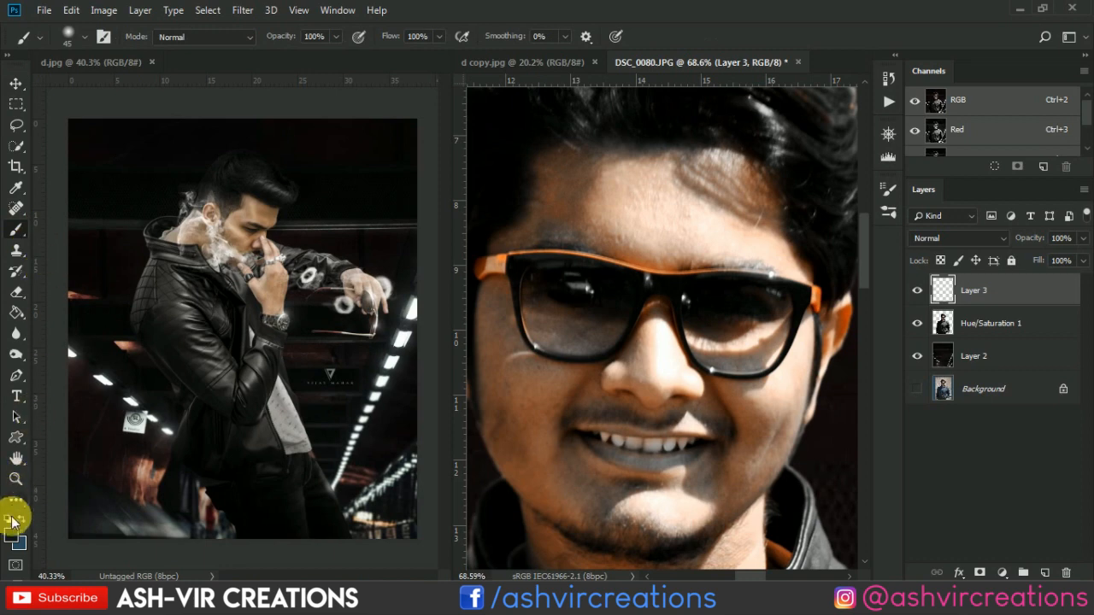
Enlarge the brush to 90 px for the sunglasses lens and set the new layer's blend mode to Multiply
scroll(630, 305, up, 3)
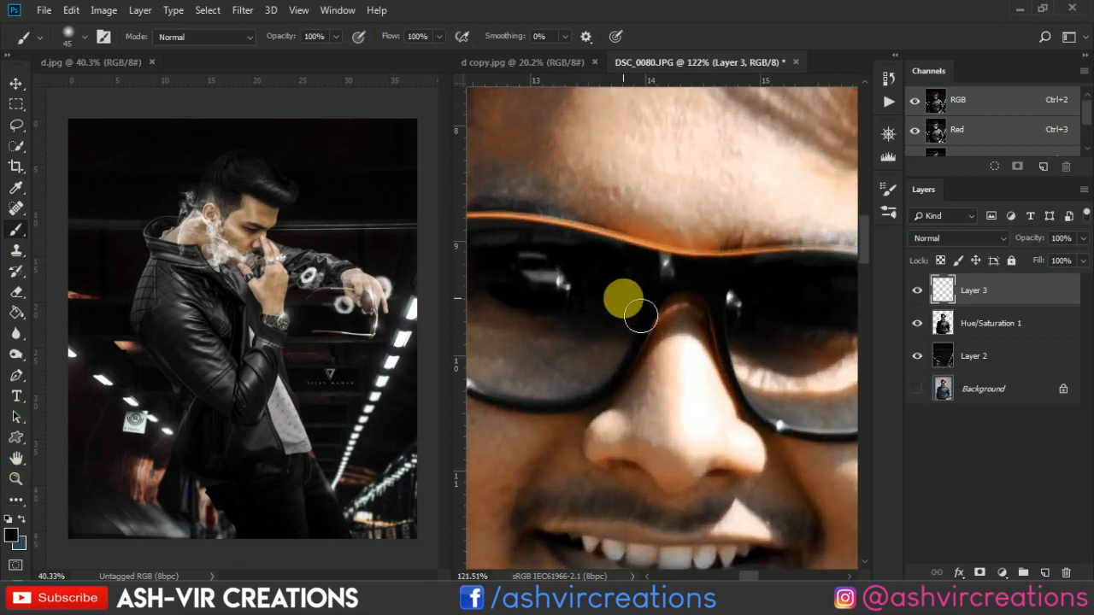
key(bracketright)
key(bracketright)
key(bracketright)
key(bracketright)
drag(576, 310, 683, 303)
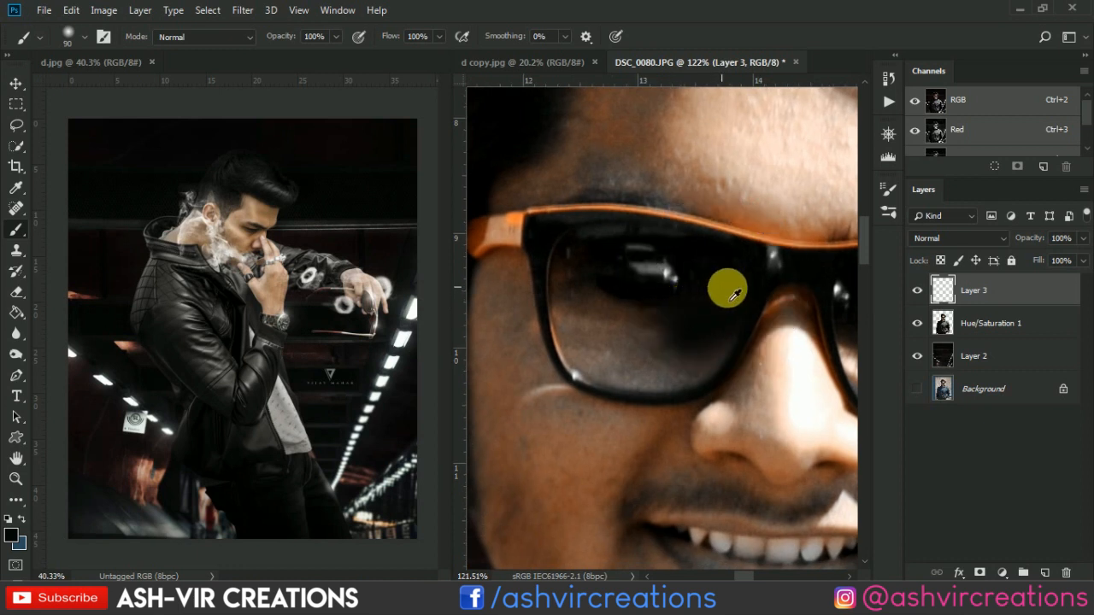
click(952, 237)
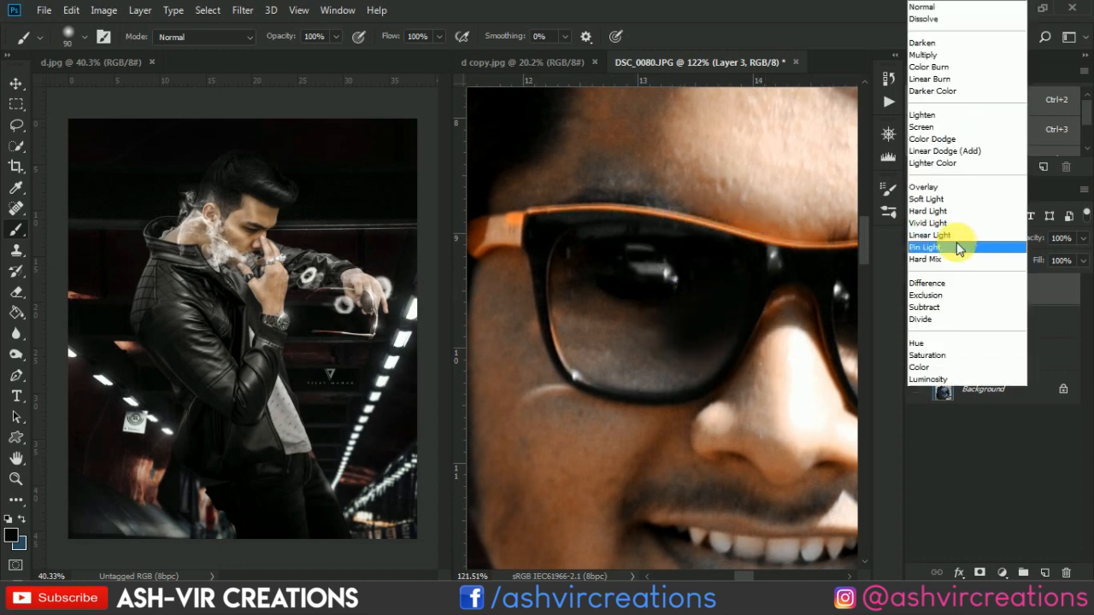
click(933, 56)
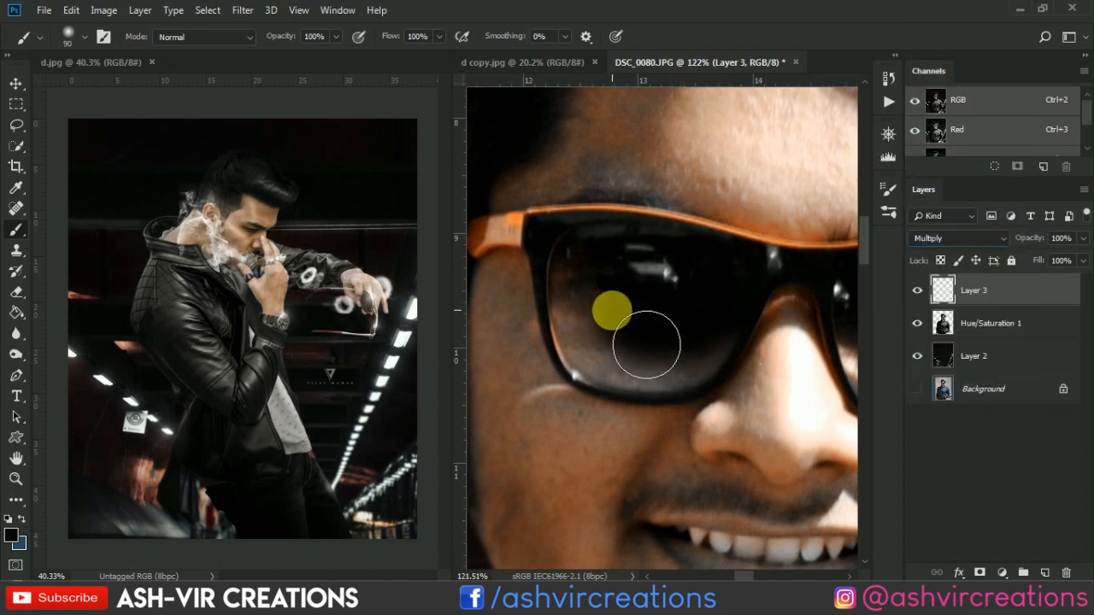
Paint the sunglasses lens on the shaded side of the face solid black with a soft brush of 40 to 50 px
drag(591, 290, 585, 321)
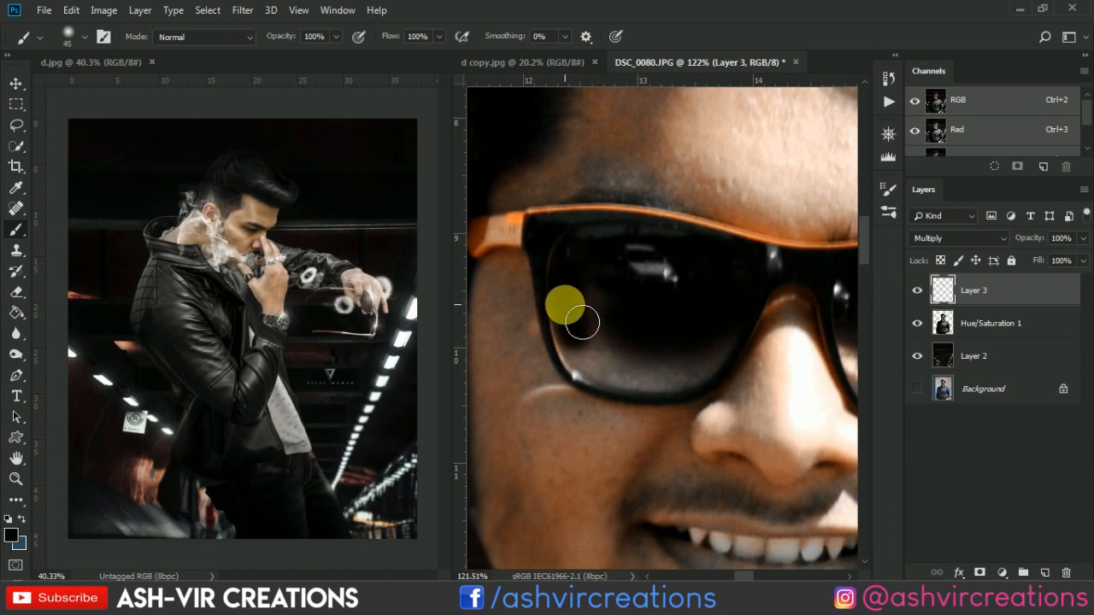
mouse_move(599, 375)
mouse_down()
mouse_move(686, 387)
mouse_move(743, 348)
mouse_move(713, 376)
mouse_up()
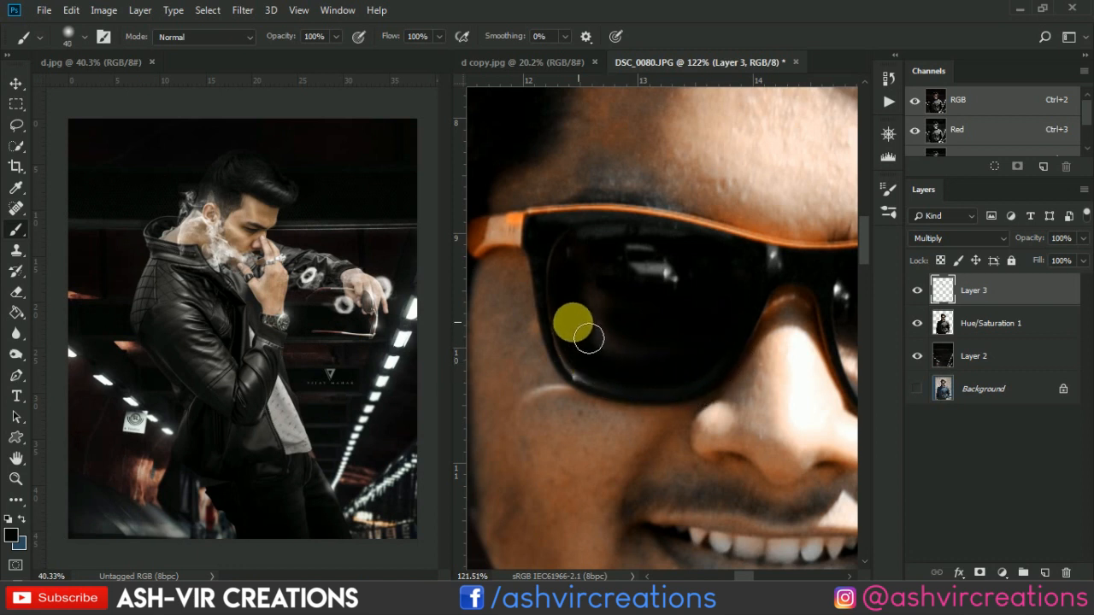
key(])
mouse_move(587, 338)
mouse_down()
mouse_move(619, 317)
mouse_move(617, 303)
mouse_move(615, 329)
mouse_move(680, 367)
mouse_up()
mouse_move(621, 325)
mouse_down()
mouse_move(732, 306)
mouse_move(610, 325)
mouse_up()
Paint the other sunglasses lens solid black with the 50 px brush, including the reflections near its outer edge
key(space)
drag(701, 348, 530, 369)
drag(680, 363, 704, 385)
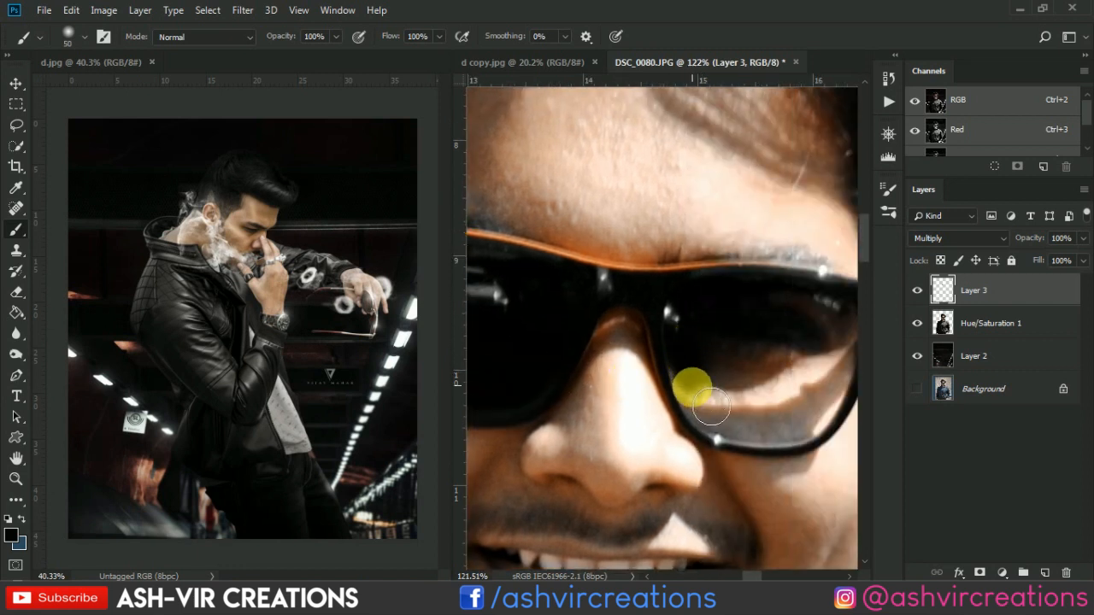
mouse_move(724, 431)
mouse_down()
mouse_move(757, 439)
mouse_move(769, 422)
mouse_move(747, 395)
mouse_move(760, 412)
mouse_move(741, 409)
mouse_move(812, 412)
mouse_move(747, 344)
mouse_up()
key(space)
drag(746, 344, 650, 320)
mouse_move(728, 327)
mouse_down()
mouse_move(771, 339)
mouse_move(771, 326)
mouse_move(742, 388)
mouse_move(764, 368)
mouse_move(730, 410)
mouse_up()
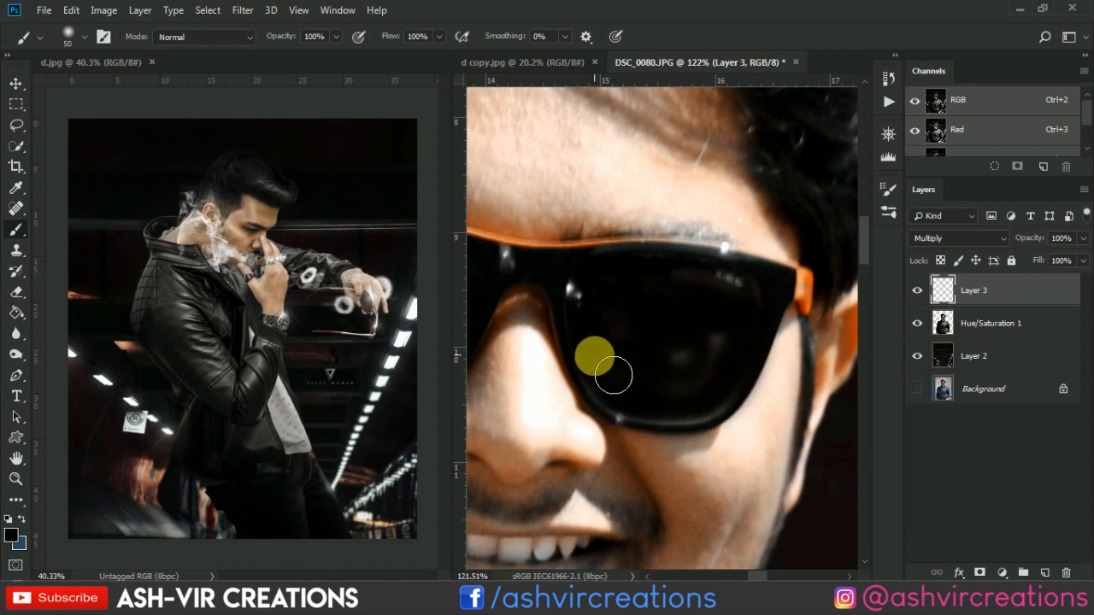
mouse_move(614, 376)
mouse_down()
mouse_move(660, 411)
mouse_move(732, 358)
mouse_move(684, 383)
mouse_move(677, 368)
mouse_move(653, 381)
mouse_move(635, 356)
mouse_move(695, 371)
mouse_move(726, 359)
mouse_up()
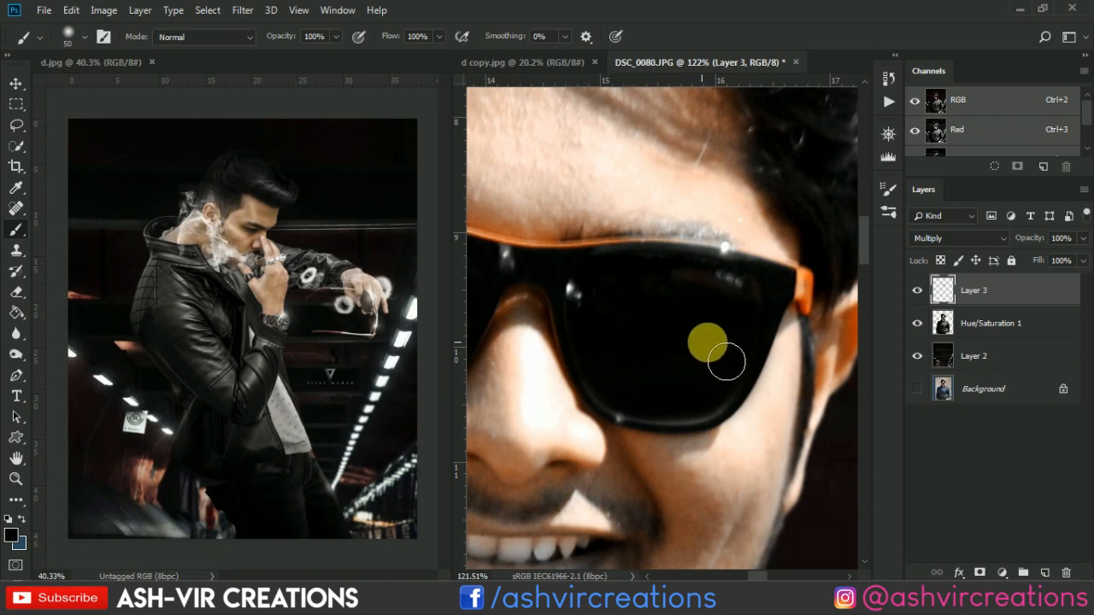
scroll(709, 364, down, 4)
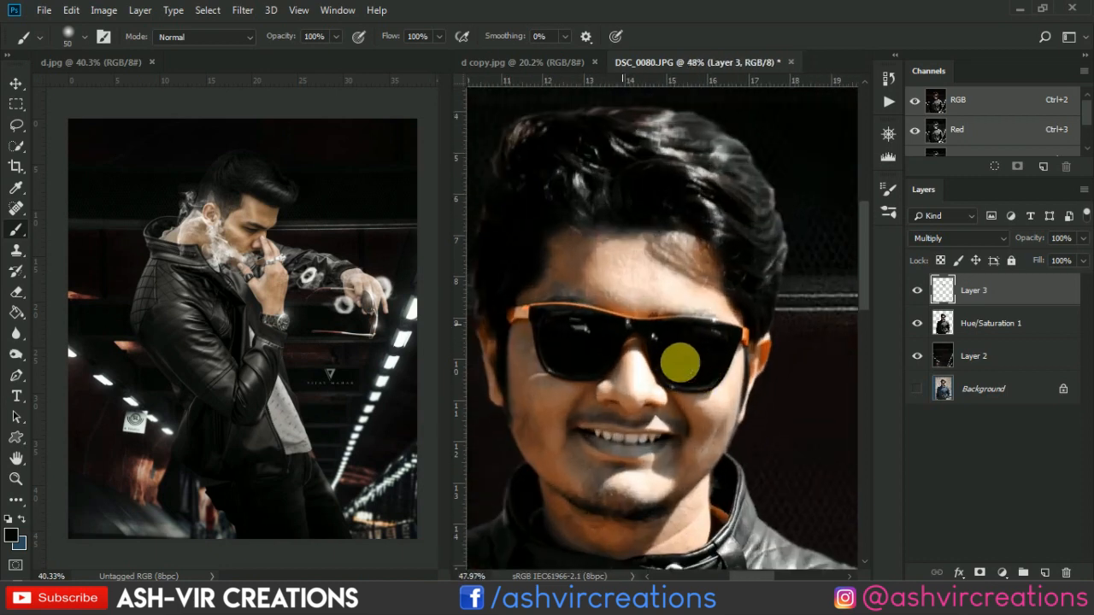
scroll(700, 376, up, 4)
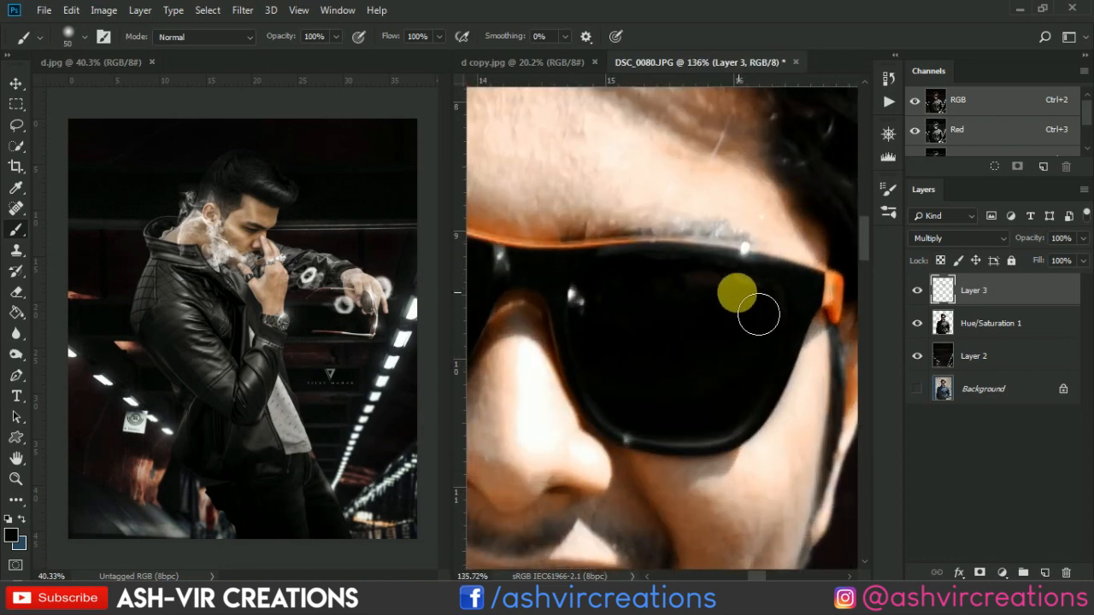
mouse_move(758, 315)
mouse_down()
mouse_move(786, 318)
mouse_move(767, 364)
mouse_up()
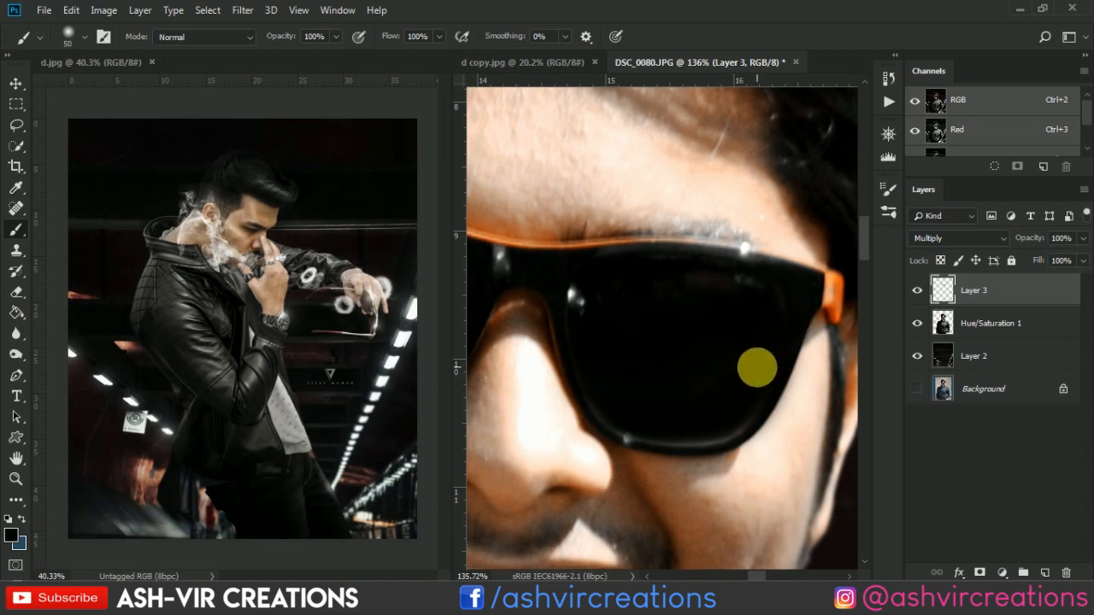
scroll(757, 369, down, 4)
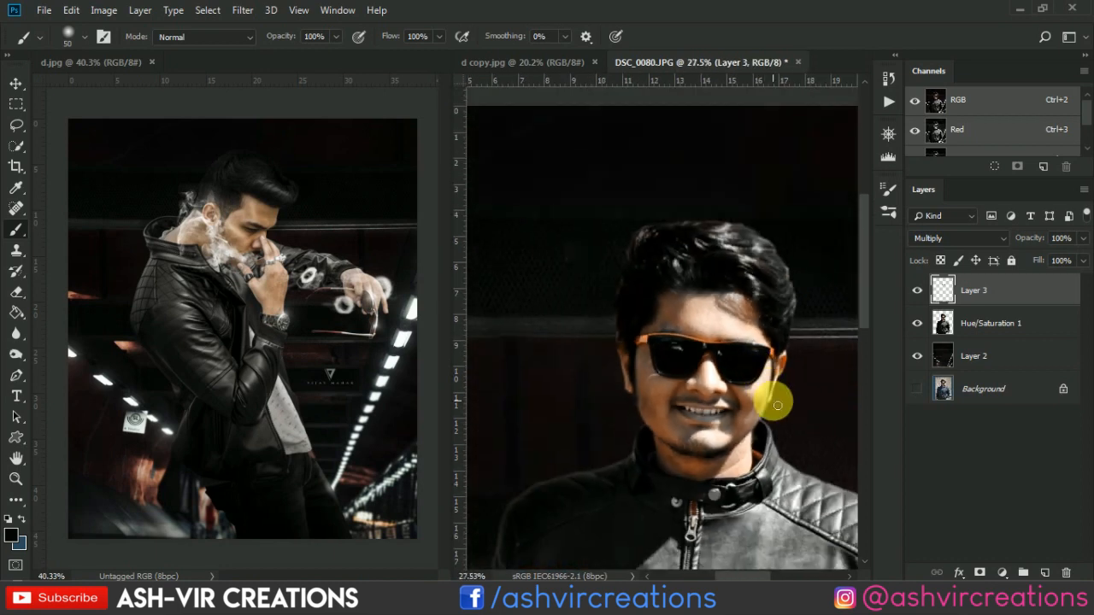
Merge the sunglasses paint layer with the man's Hue/Saturation 1 layer
key(v)
scroll(772, 401, down, 3)
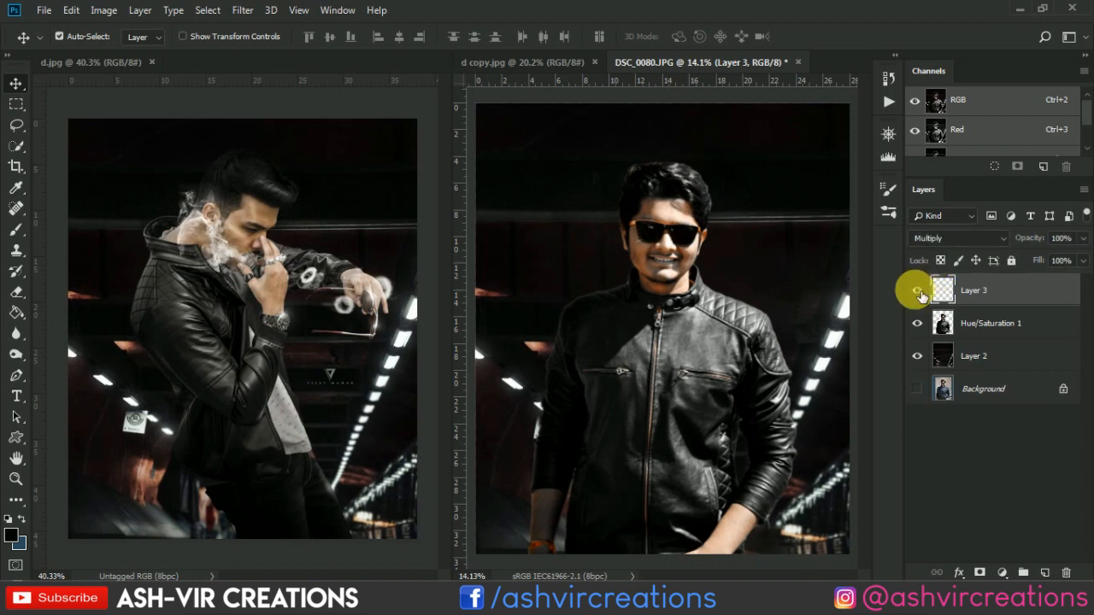
drag(976, 329, 978, 314)
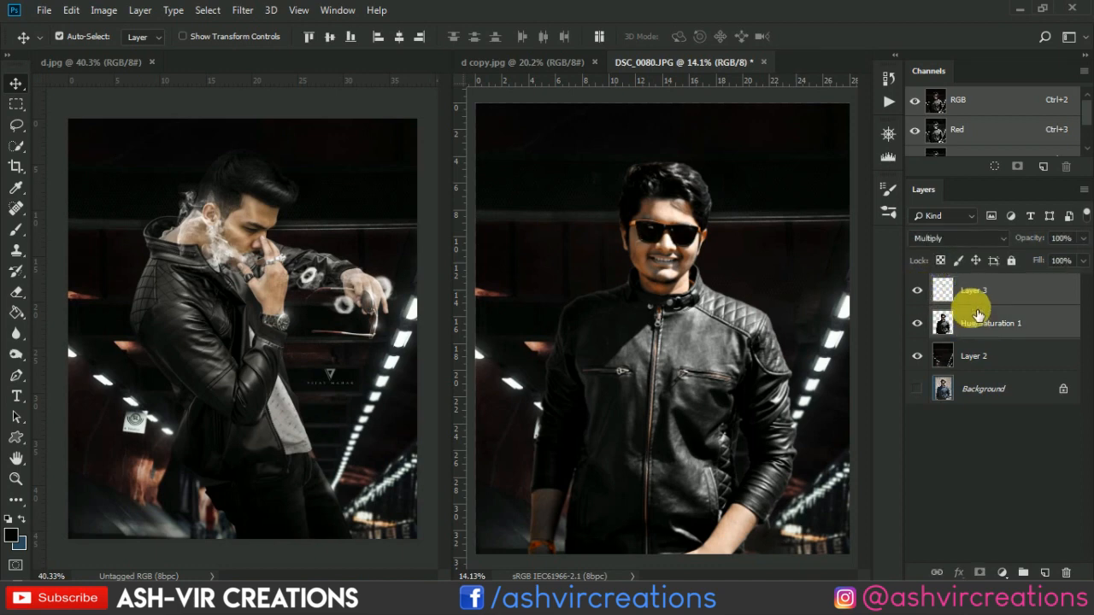
right_click(1003, 276)
click(863, 448)
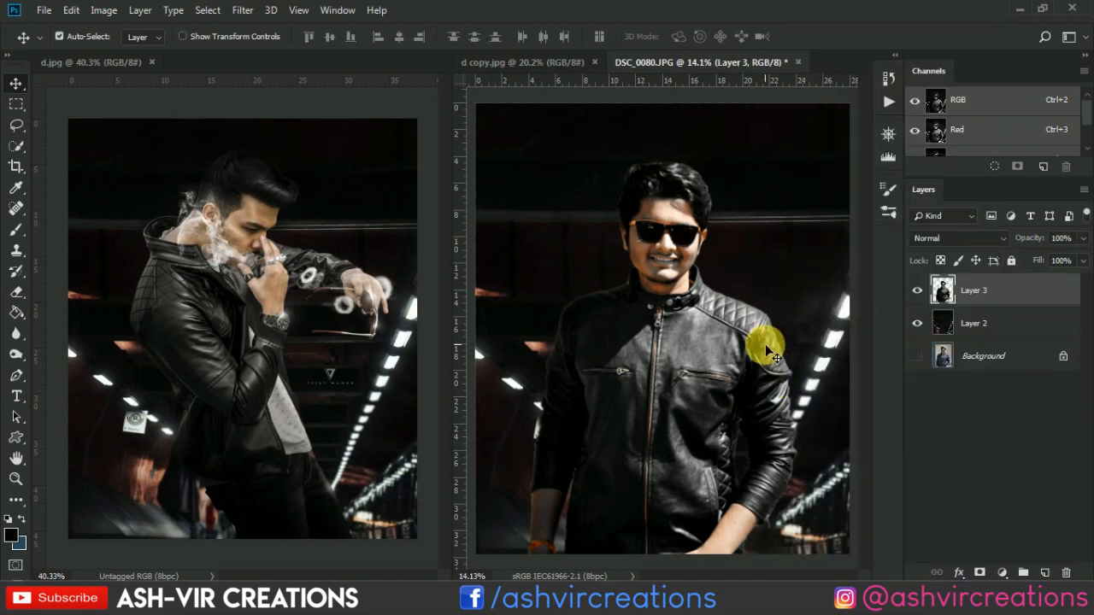
scroll(769, 352, down, 1)
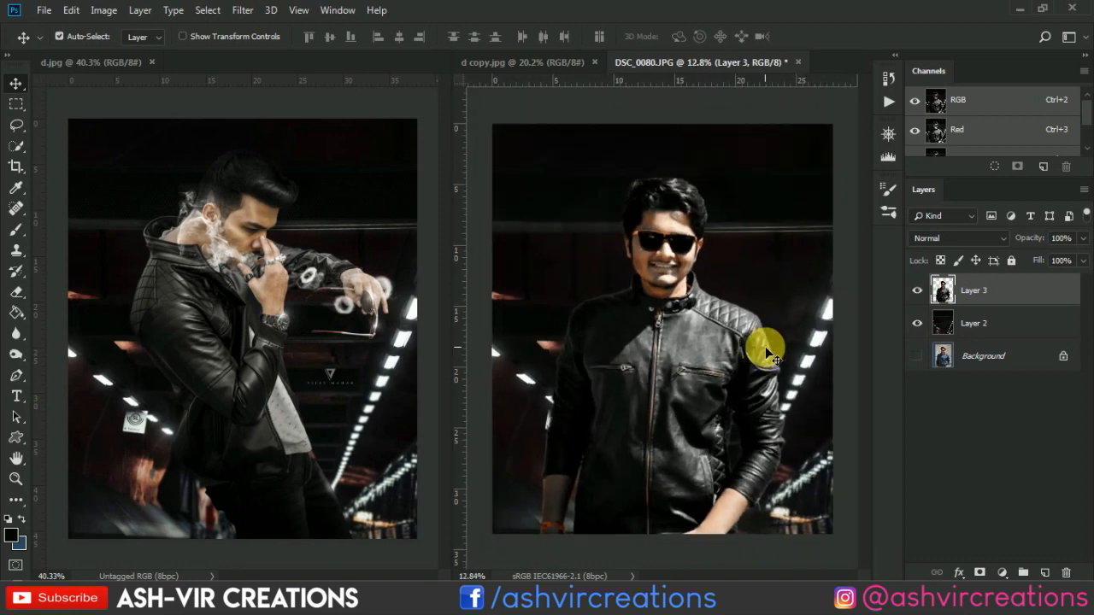
scroll(769, 352, up, 1)
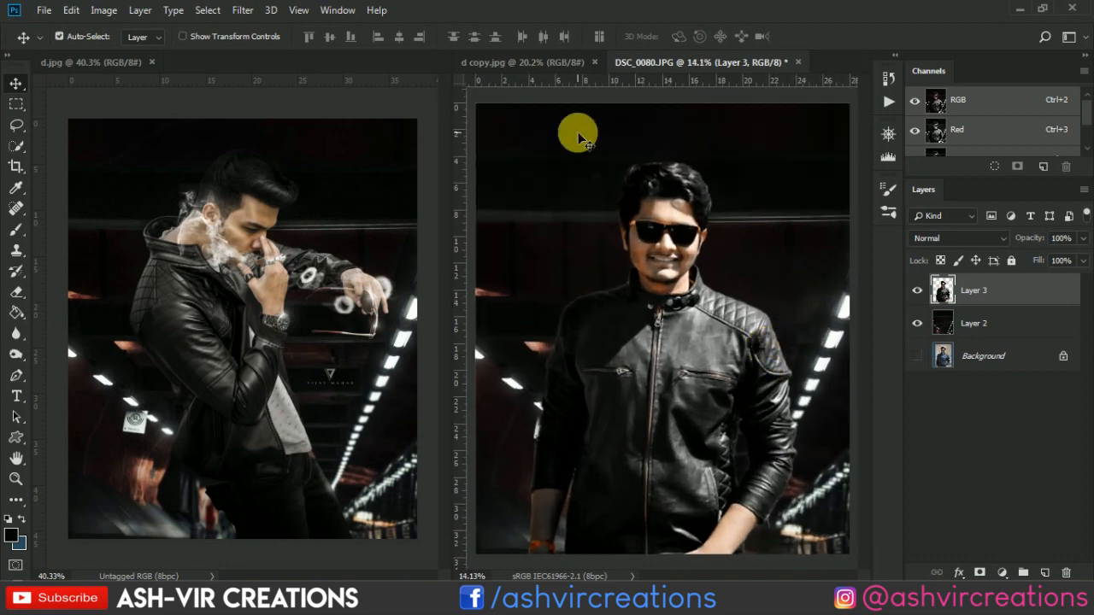
Open the smoke image 74d2c3b7f2e009c10629dd1c7bc959a3 from the VM folder on the Desktop
click(43, 10)
click(53, 40)
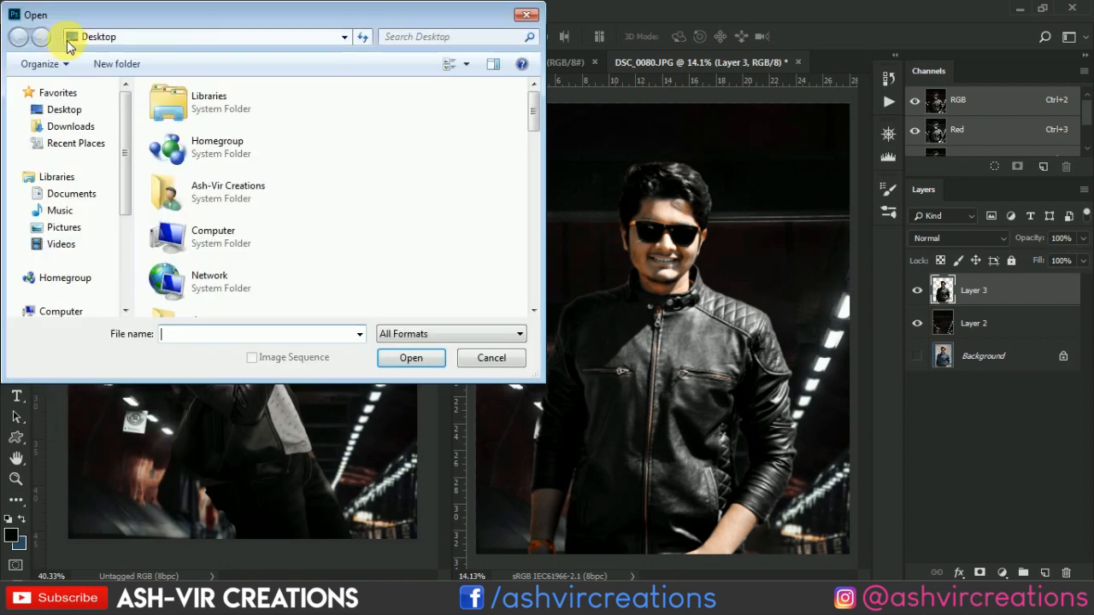
scroll(406, 168, down, 5)
scroll(214, 286, down, 6)
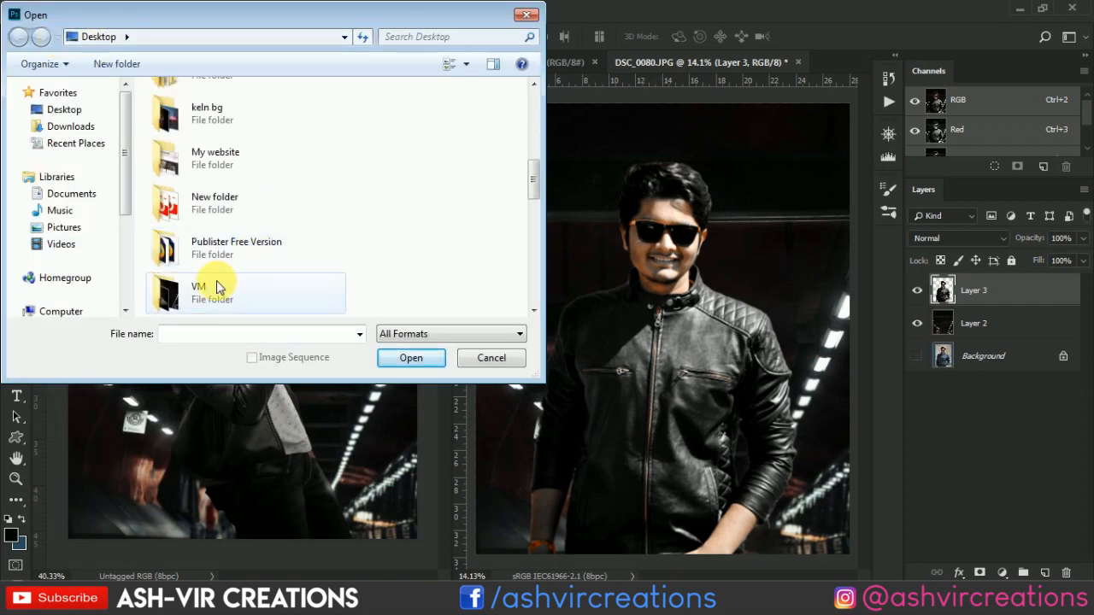
scroll(218, 228, up, 4)
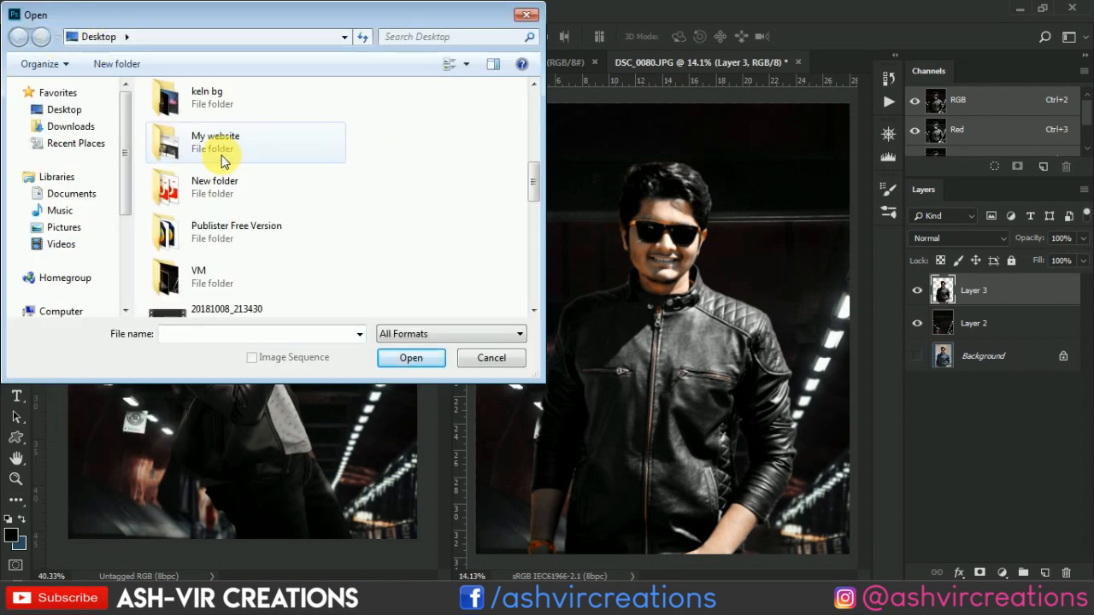
double_click(213, 275)
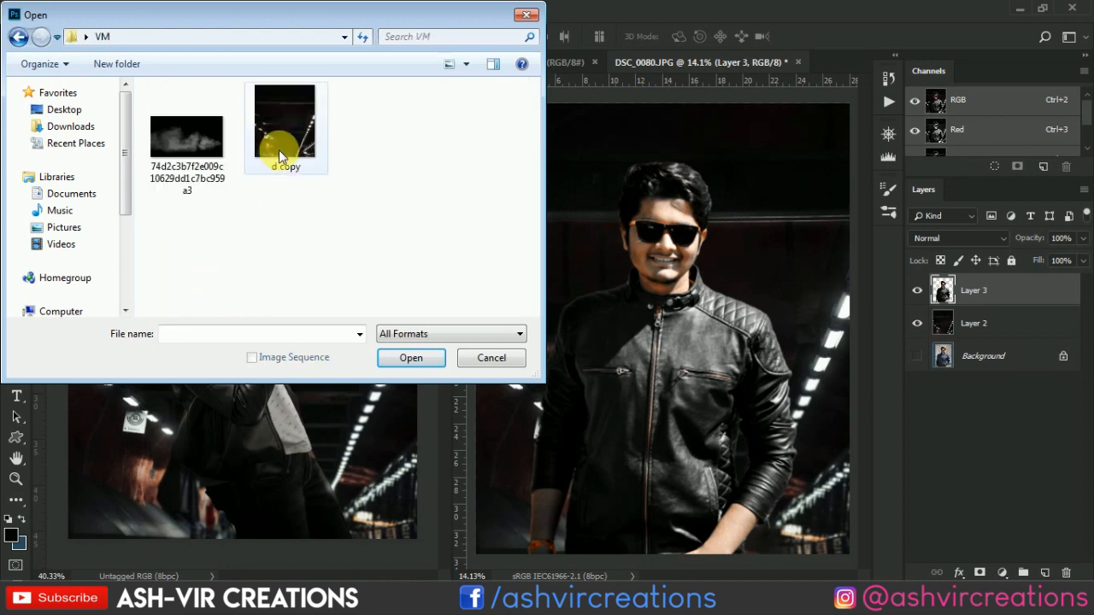
double_click(174, 136)
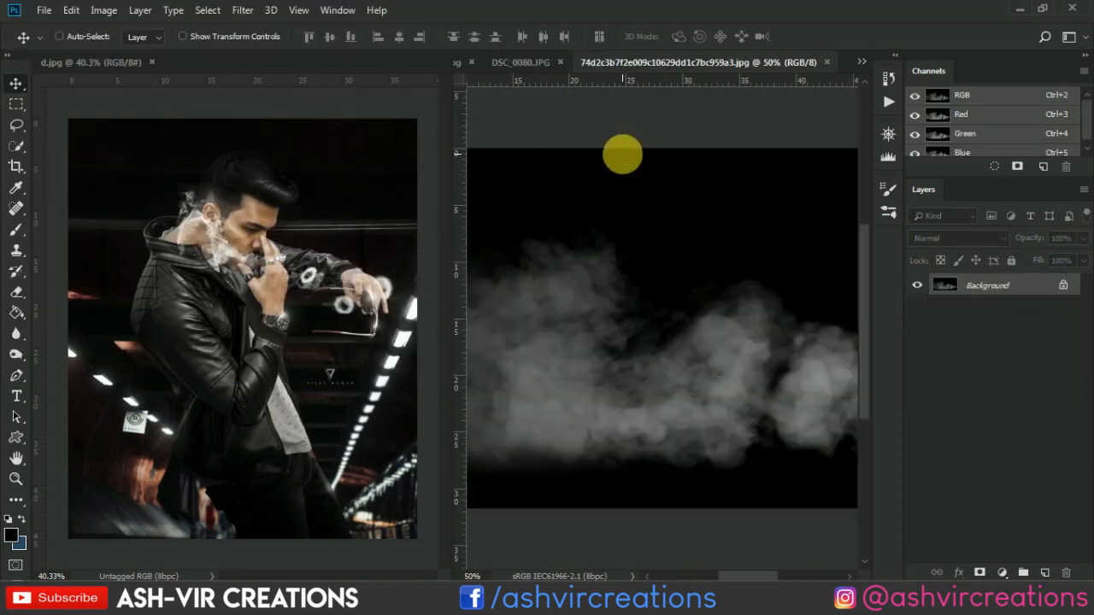
Copy the whole smoke image into DSC_0080.JPG as a new layer and set its blend mode to Screen
key(ctrl+a)
click(551, 77)
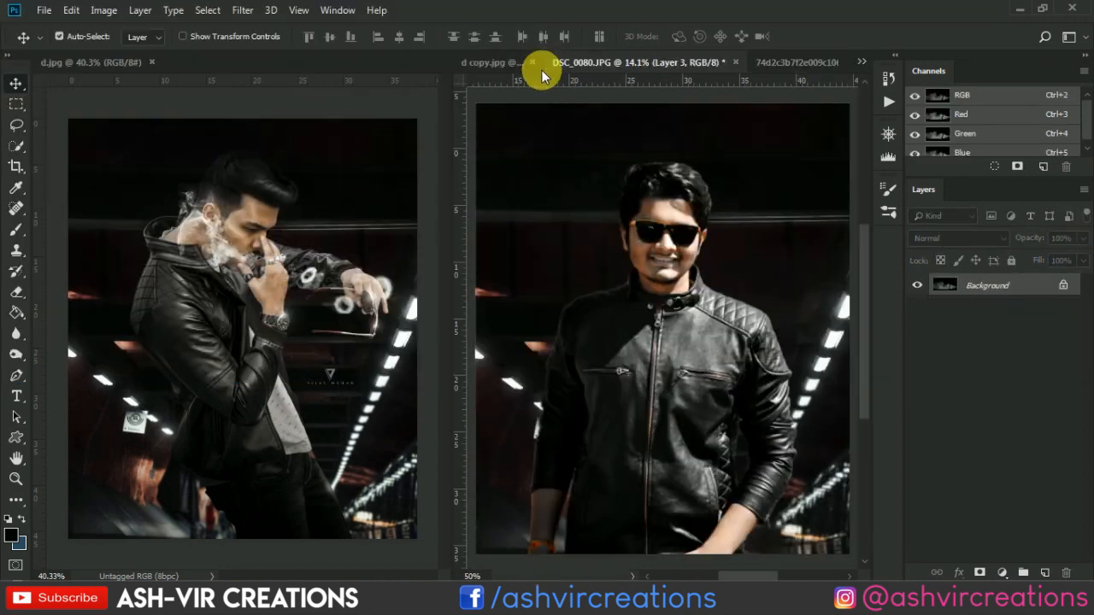
key(ctrl+v)
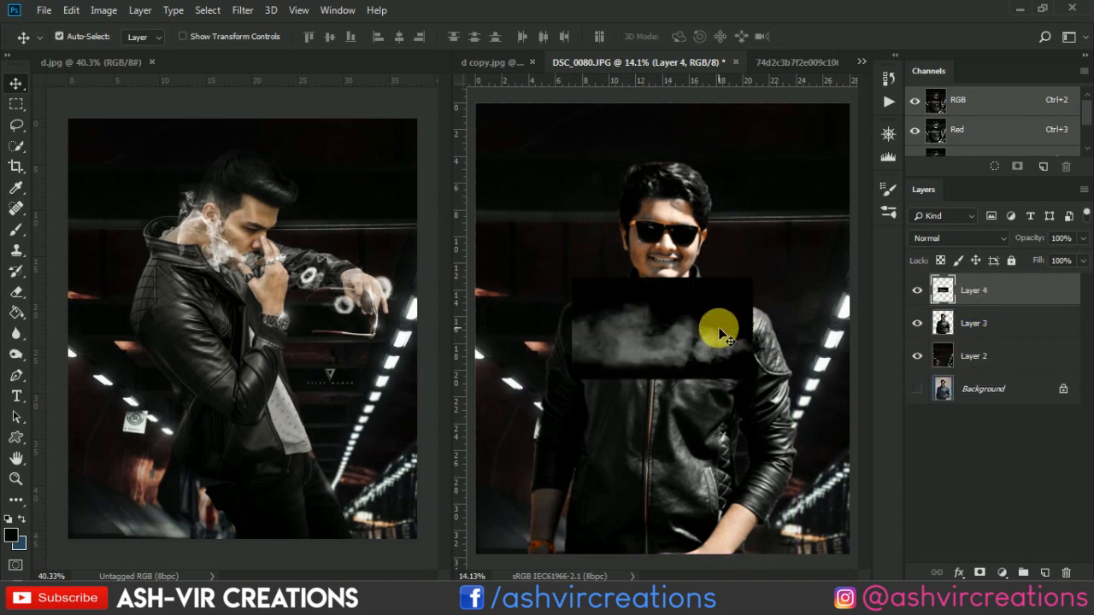
key(ctrl+minus)
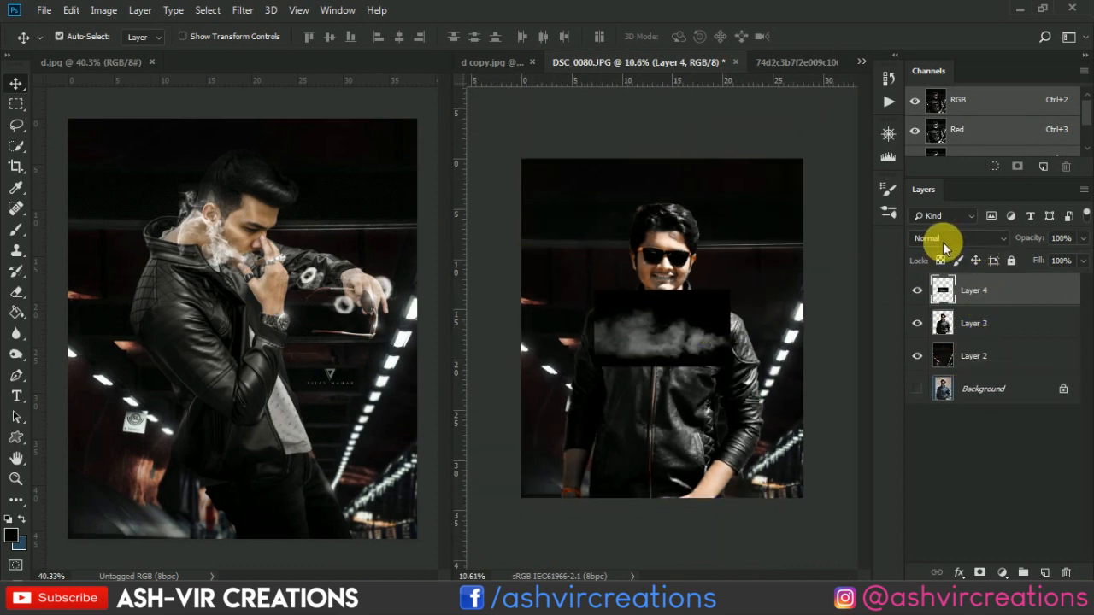
click(944, 249)
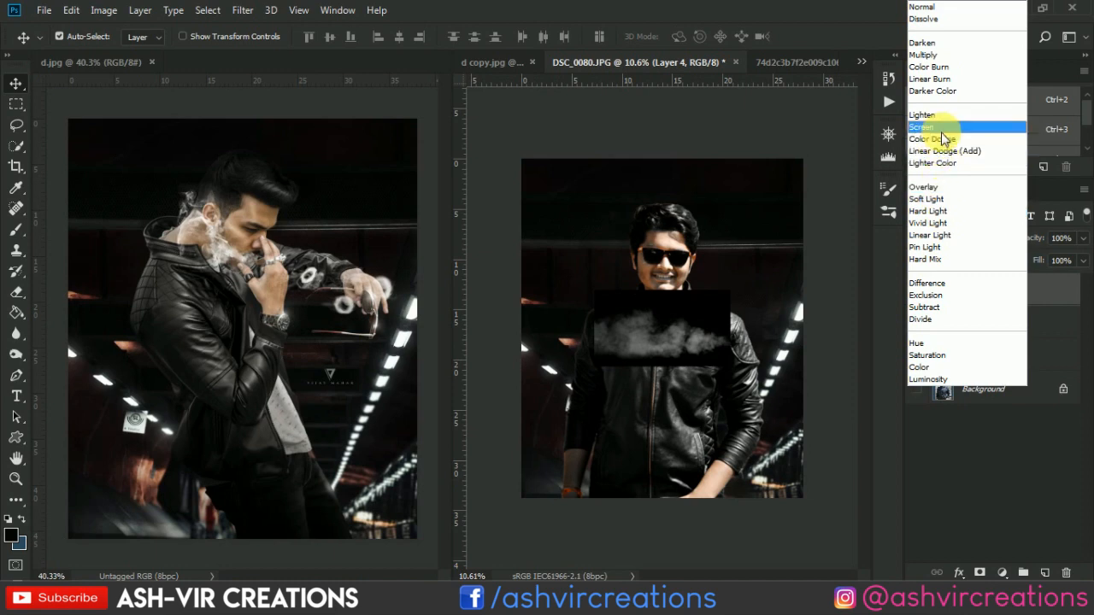
click(945, 131)
Scale the smoke layer to about 312% and move it down to the photo's lower edge
click(68, 10)
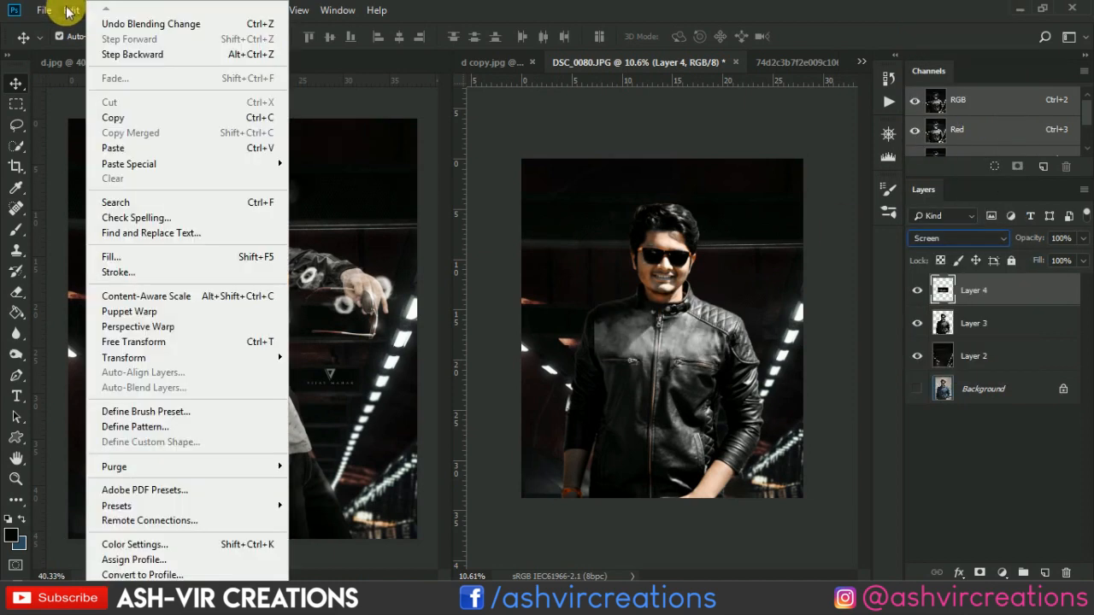
click(136, 343)
drag(729, 367, 860, 469)
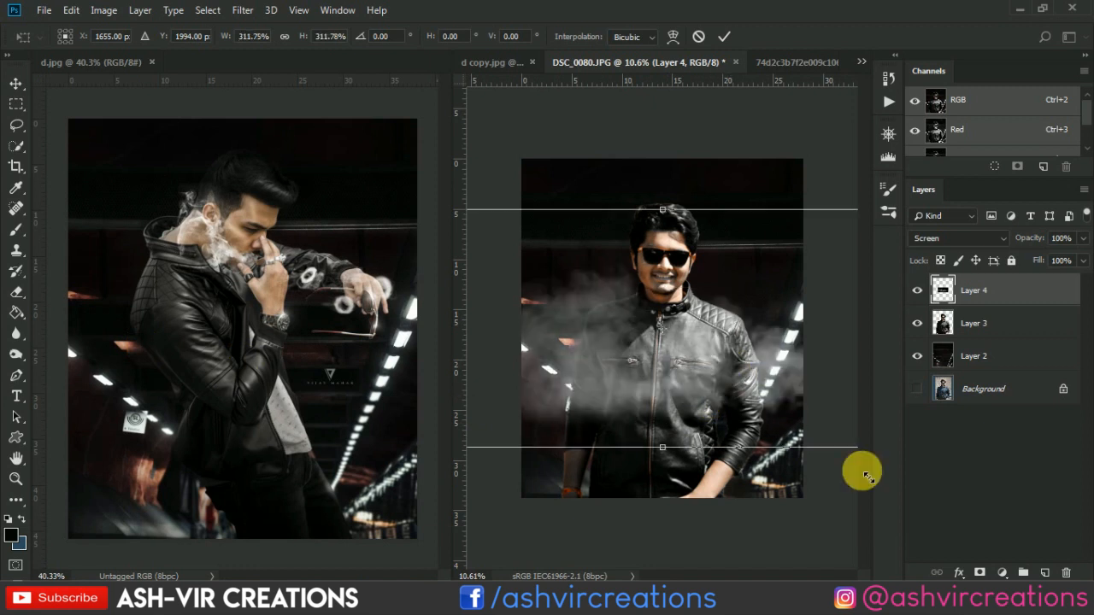
drag(692, 361, 697, 503)
scroll(757, 371, down, 1)
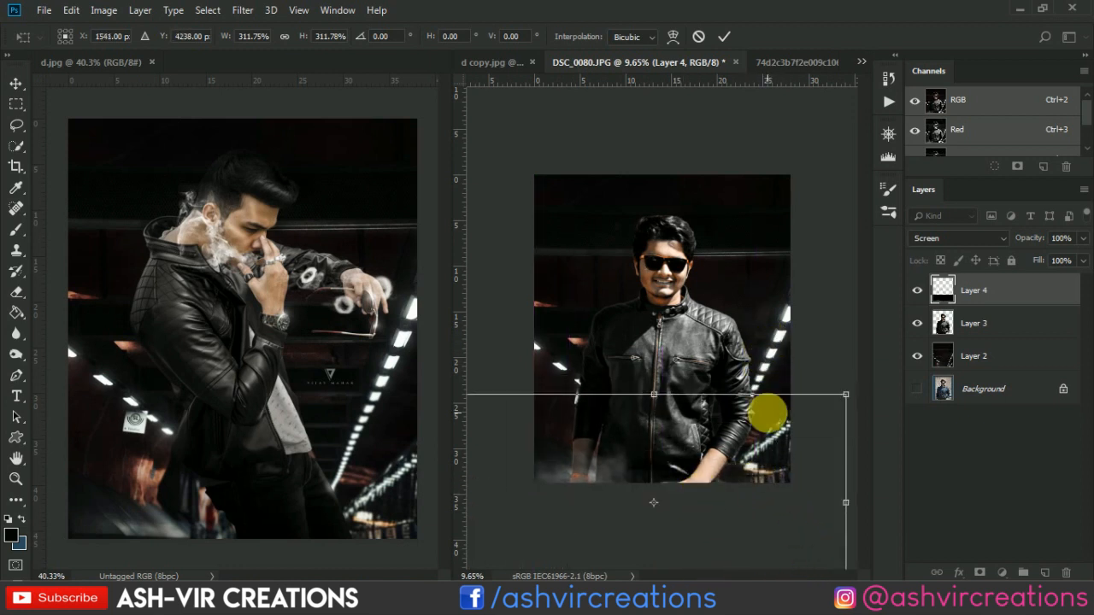
Rotate the smoke layer by about -10.86° and shift it up over the man's lower jacket, applying the transform
drag(771, 481, 776, 458)
drag(793, 320, 751, 310)
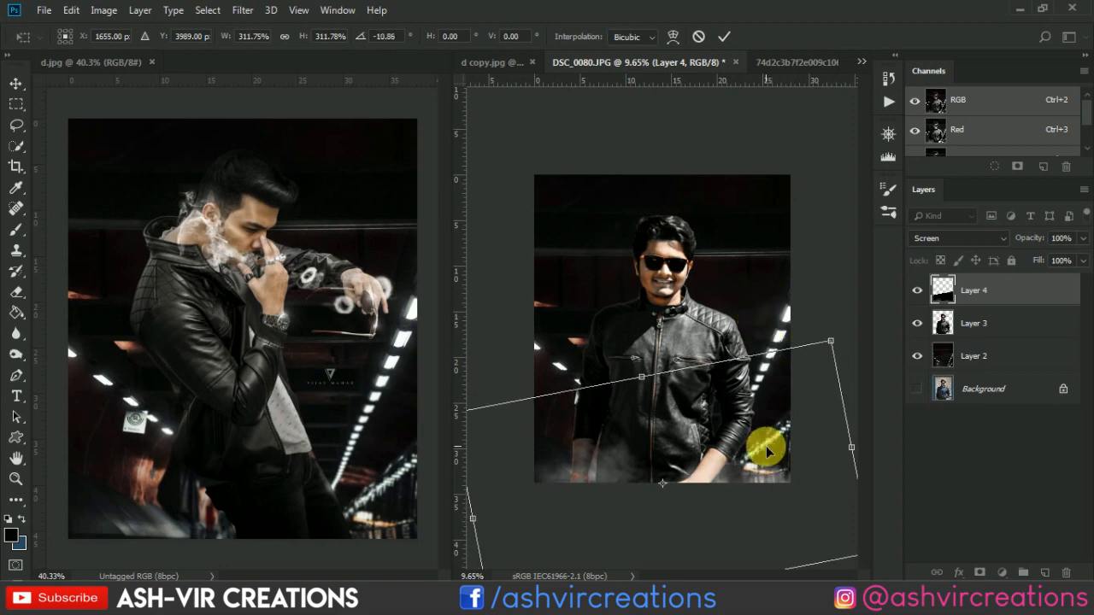
drag(767, 449, 765, 426)
key(Return)
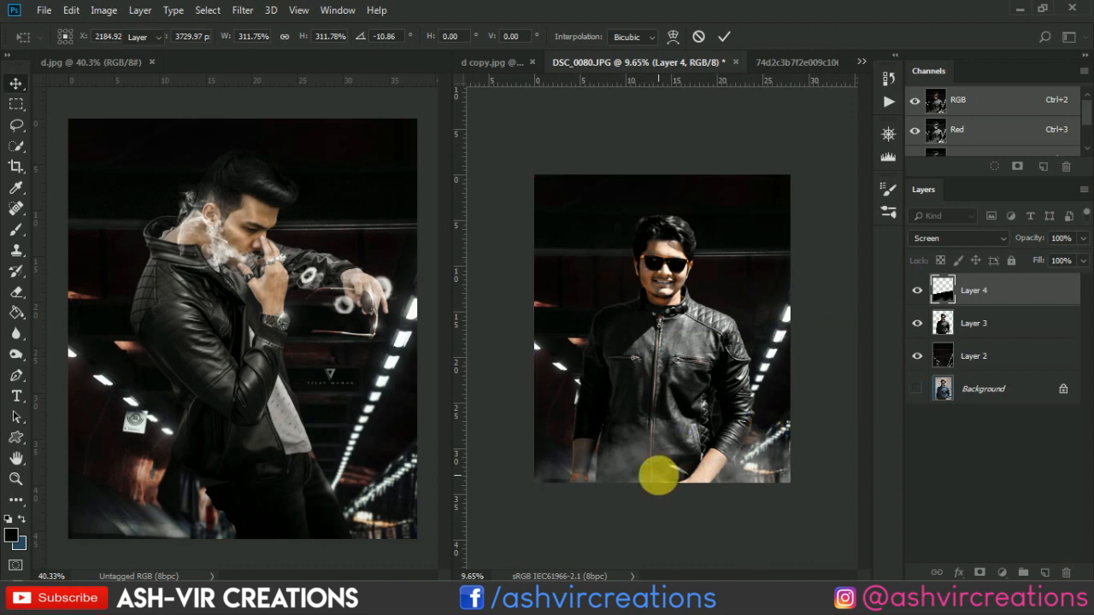
Nudge the smoke layer down and toward the man's shaded arm, along the photo's lower edge
scroll(667, 473, up, 3)
scroll(668, 475, down, 2)
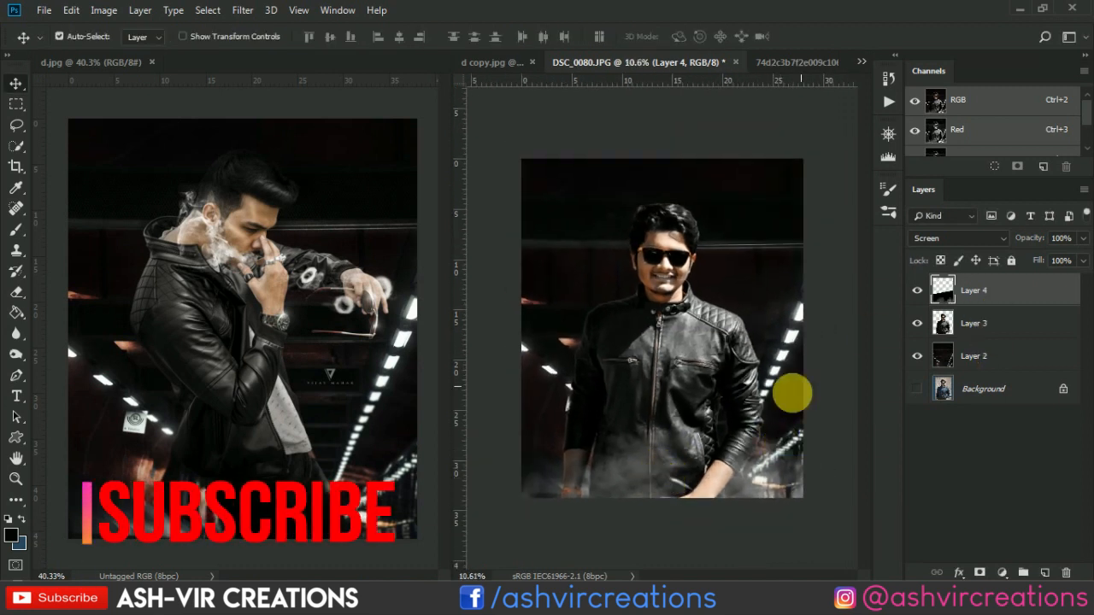
drag(671, 481, 630, 500)
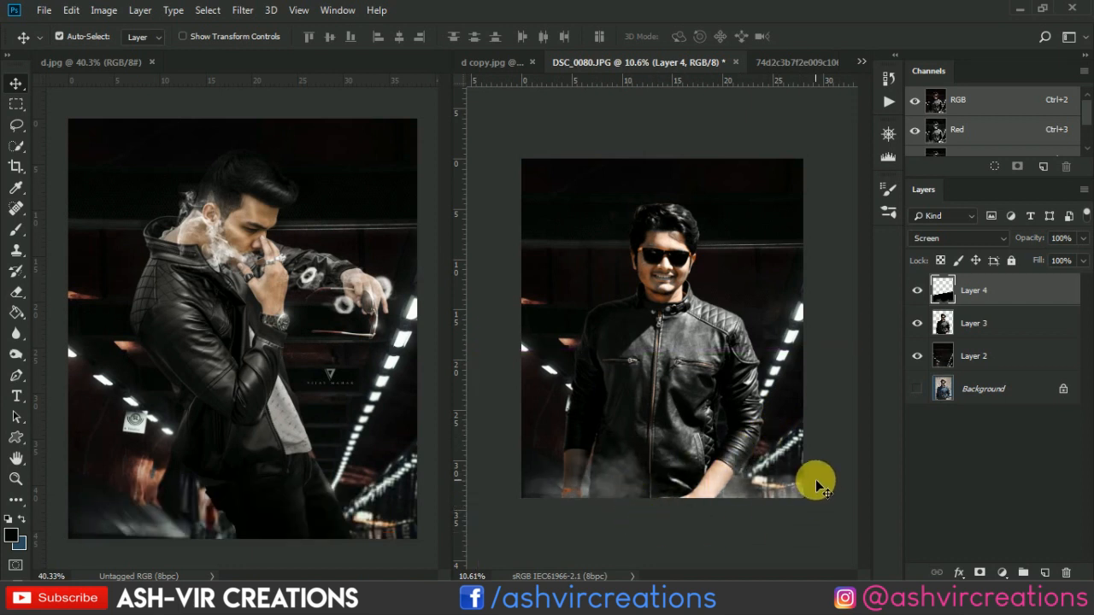
key(ctrl+plus)
key(ctrl+minus)
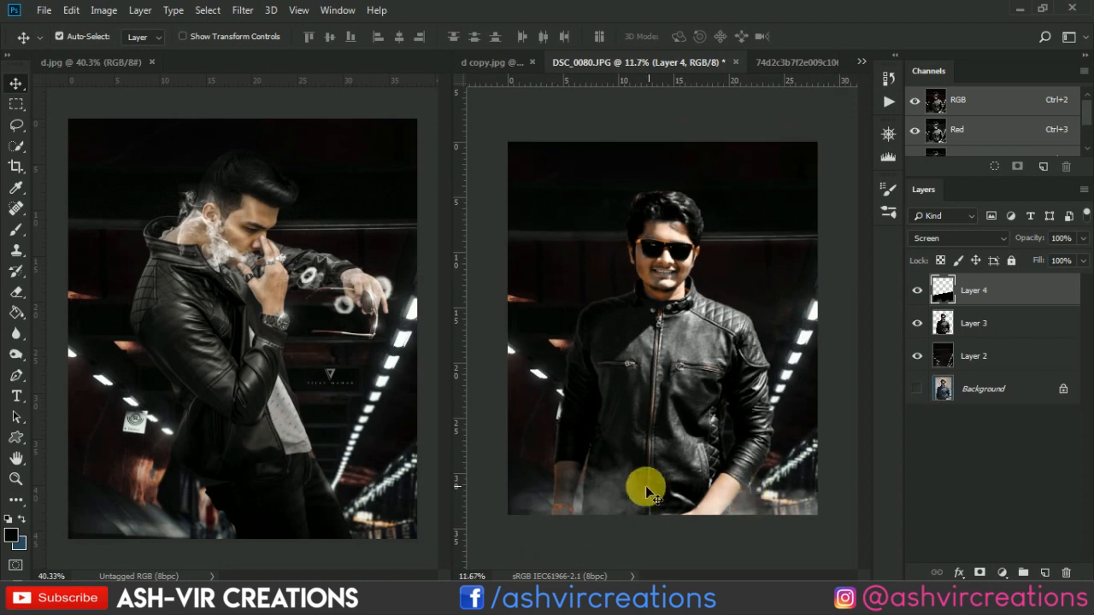
Duplicate the smoke layer and move the copy up around the man's head
right_click(1035, 287)
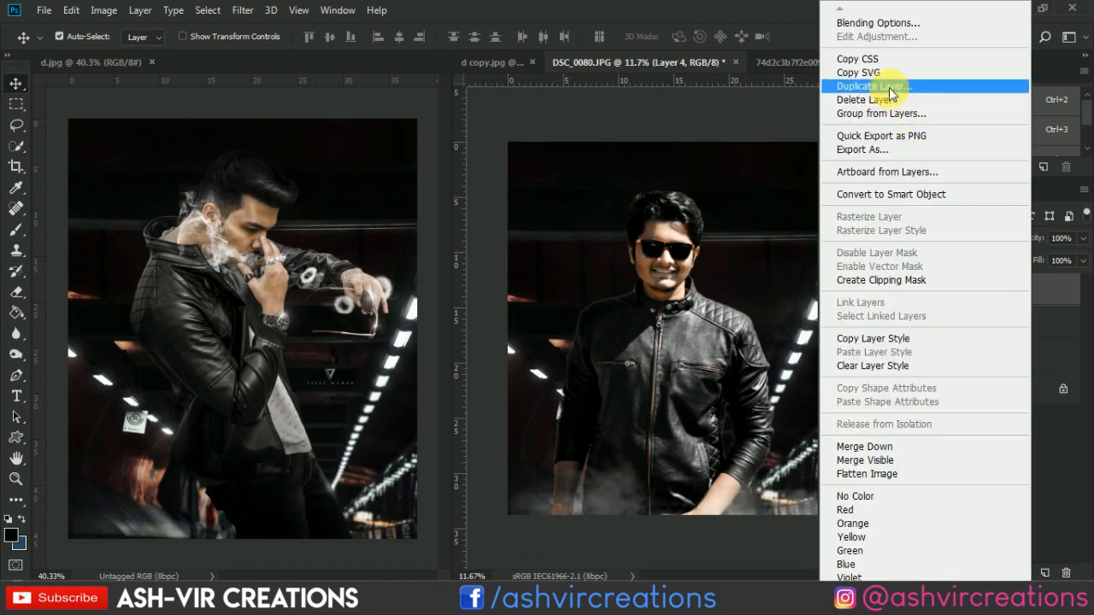
click(934, 82)
click(694, 149)
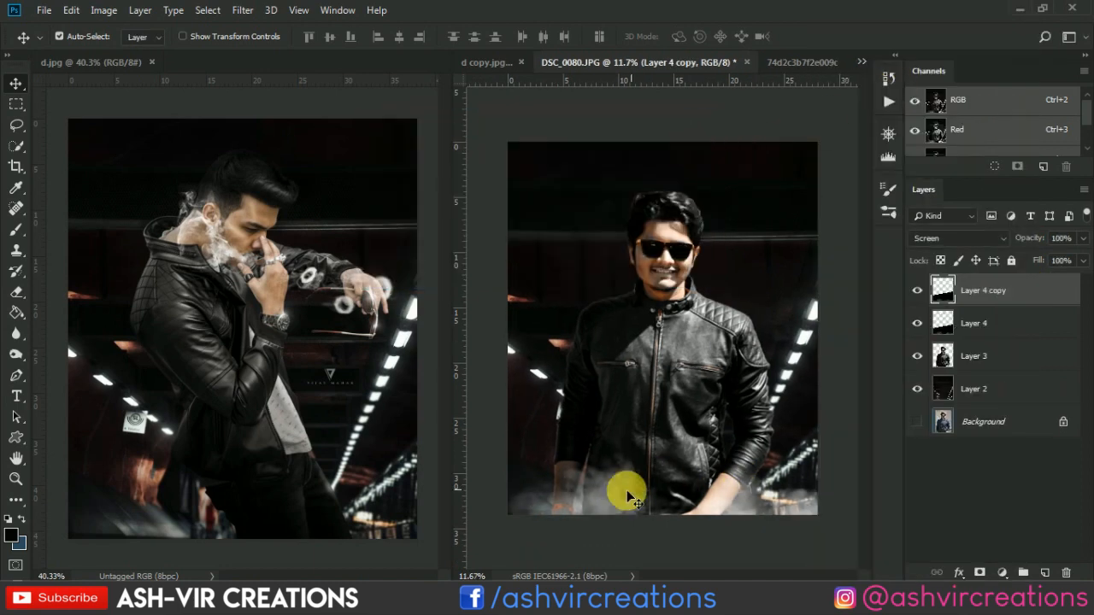
drag(611, 500, 699, 224)
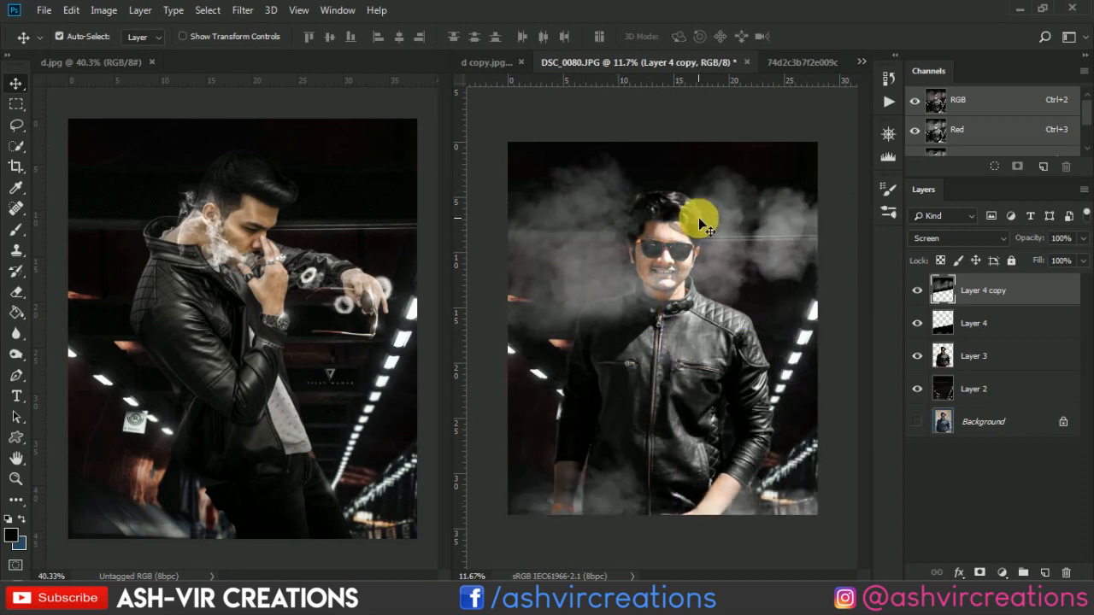
Scale the duplicated smoke layer down to about 65%
key(ctrl+t)
key(ctrl+0)
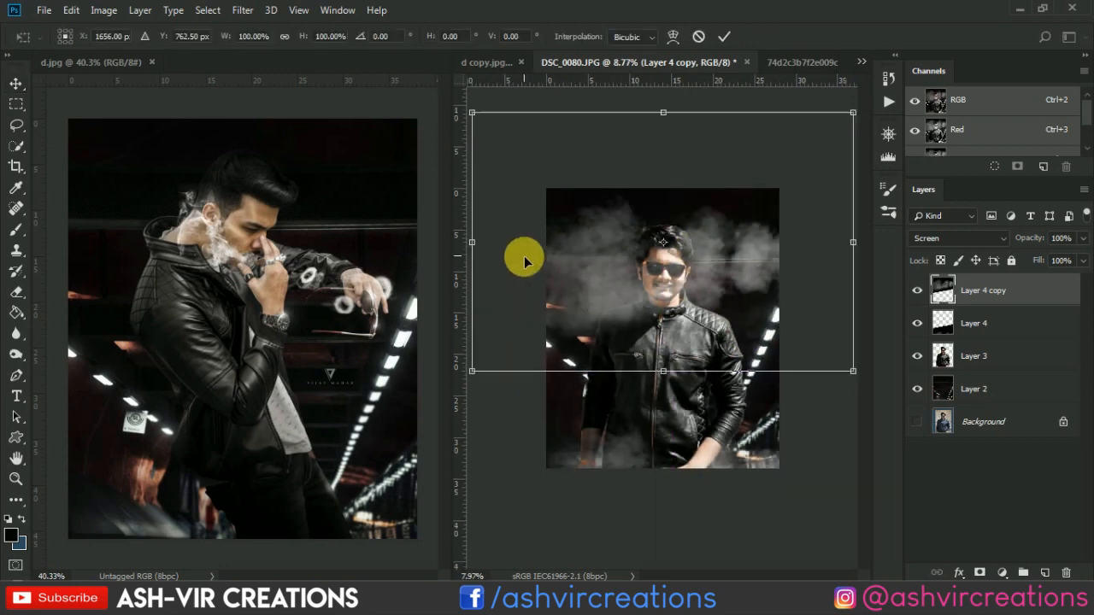
drag(490, 368, 553, 333)
scroll(651, 290, up, 3)
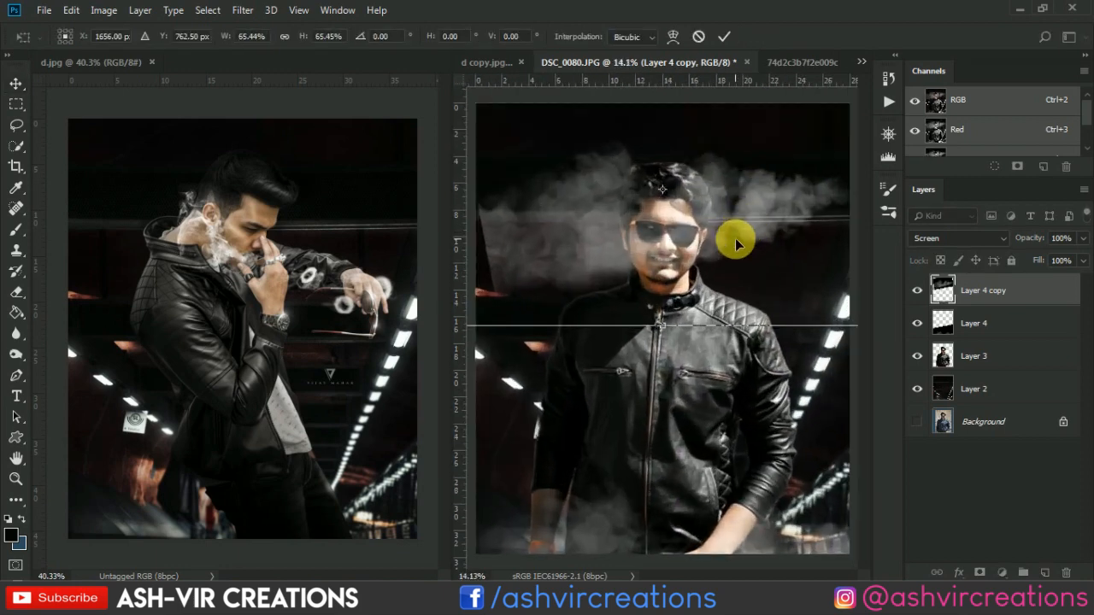
Try the smoke copy rotated about 47° across the jacket, and at about -3° along the photo's lower edge
drag(765, 233, 802, 66)
drag(758, 378, 447, 313)
drag(687, 153, 586, 438)
drag(809, 341, 789, 251)
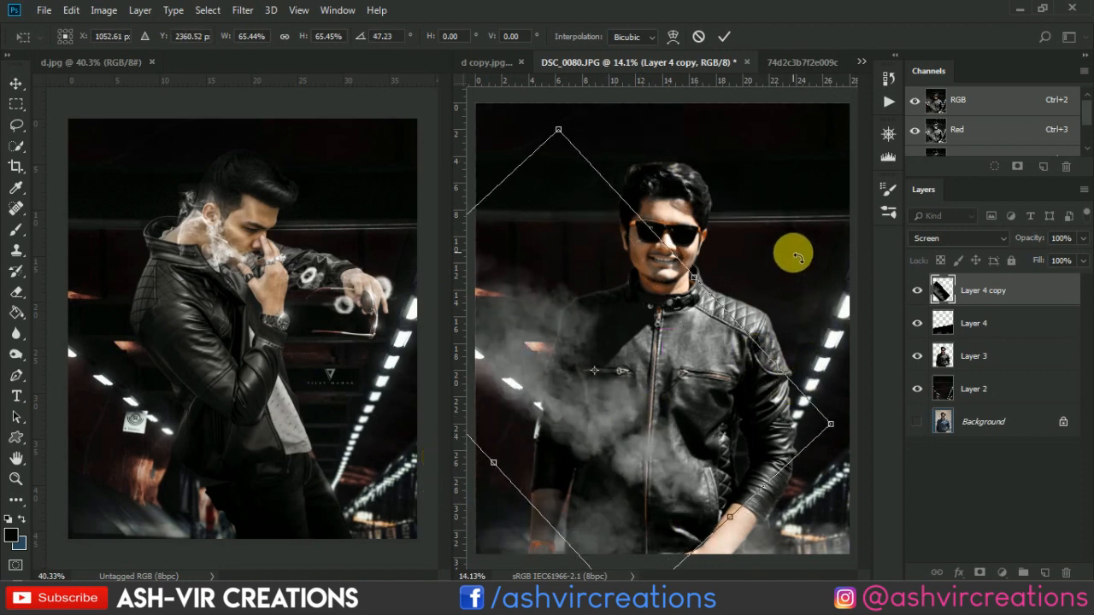
drag(617, 444, 614, 511)
scroll(617, 512, down, 4)
drag(630, 418, 750, 491)
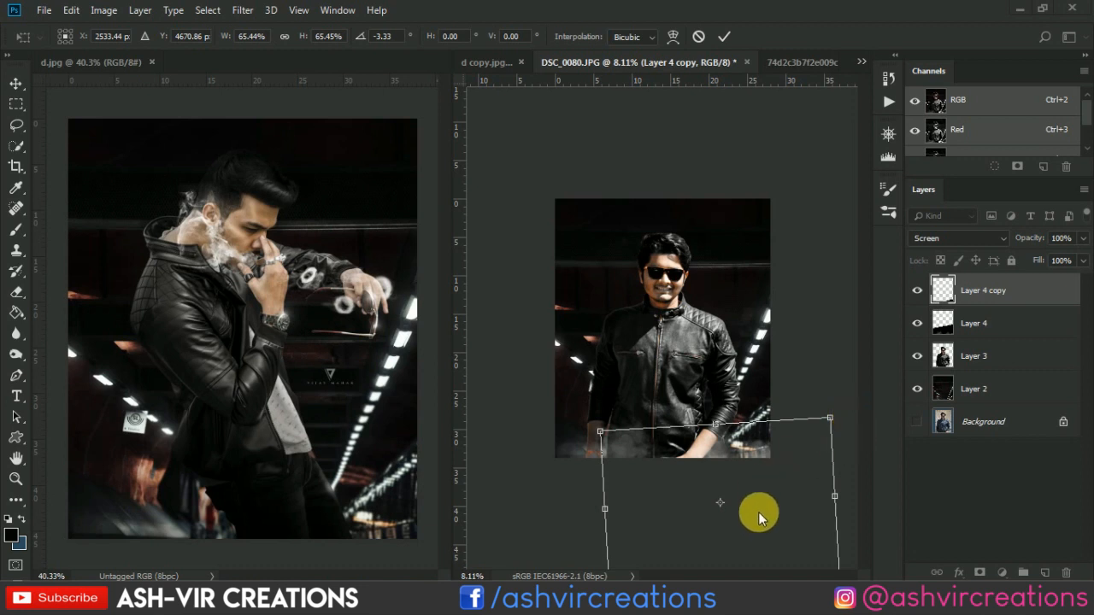
Rotate the smoke copy to about 27.43° and place it across the man's chin and shoulders
drag(652, 538, 614, 170)
drag(772, 314, 668, 390)
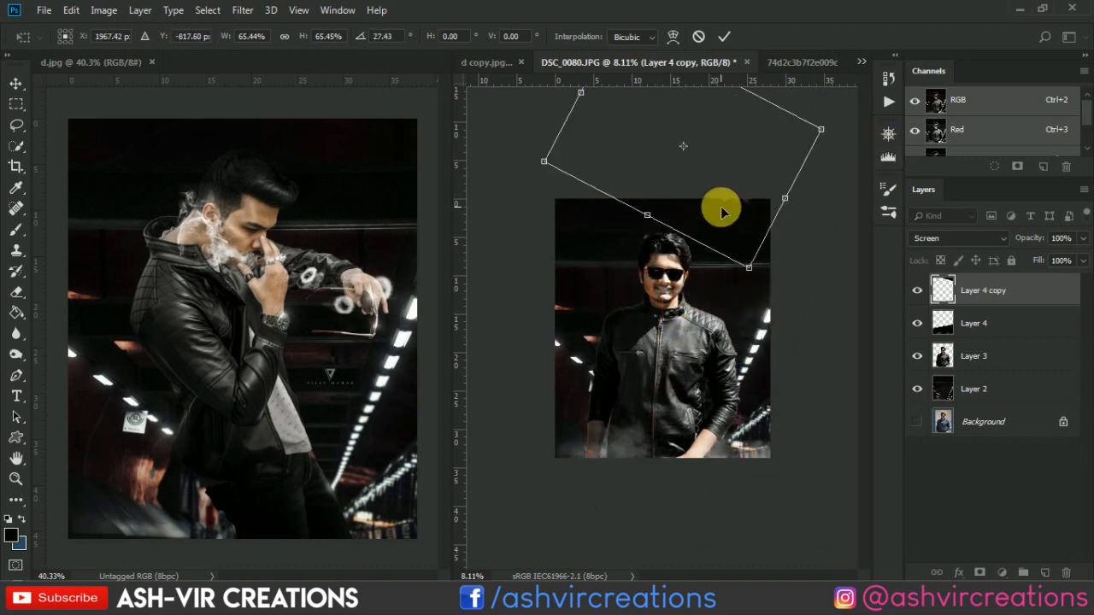
drag(722, 212, 742, 317)
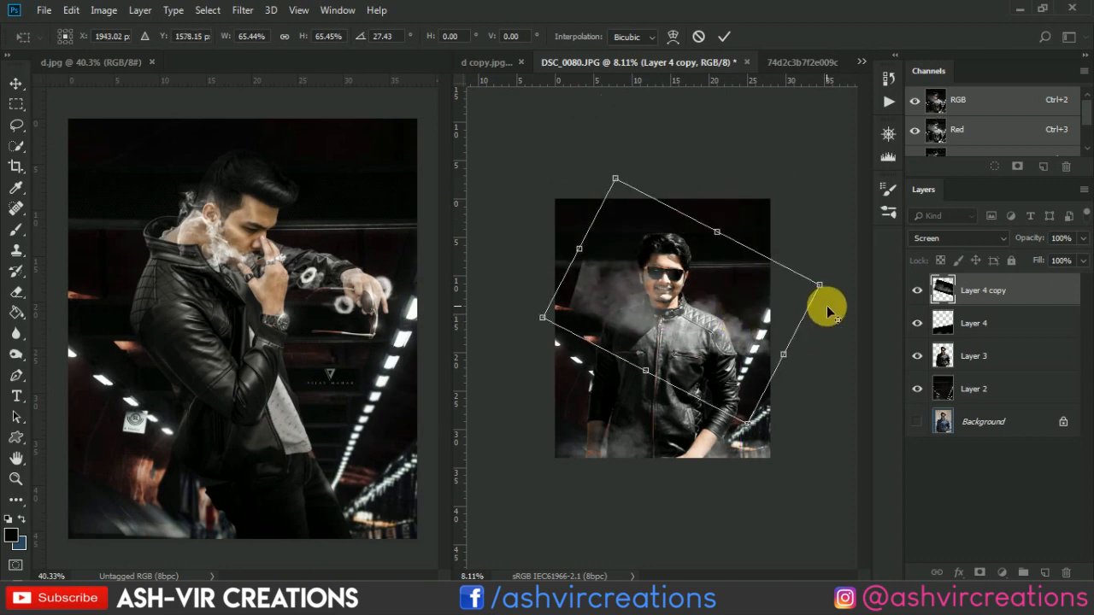
Scale the smoke copy to about 42.36%, shift it slightly toward the quilted shoulder and apply the transform
drag(817, 282, 769, 305)
drag(776, 306, 779, 305)
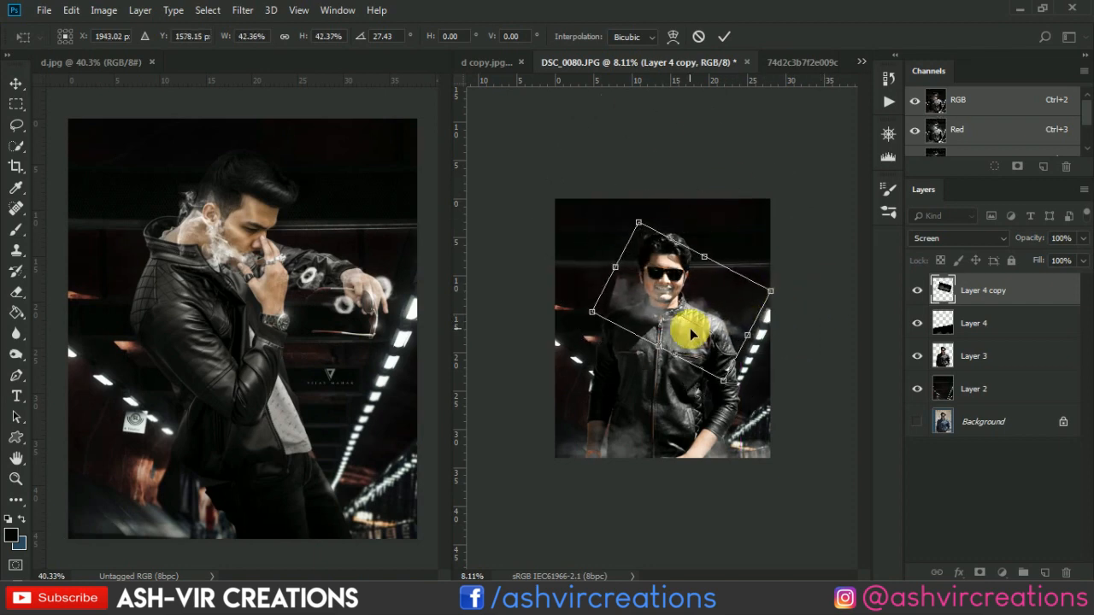
scroll(679, 312, up, 3)
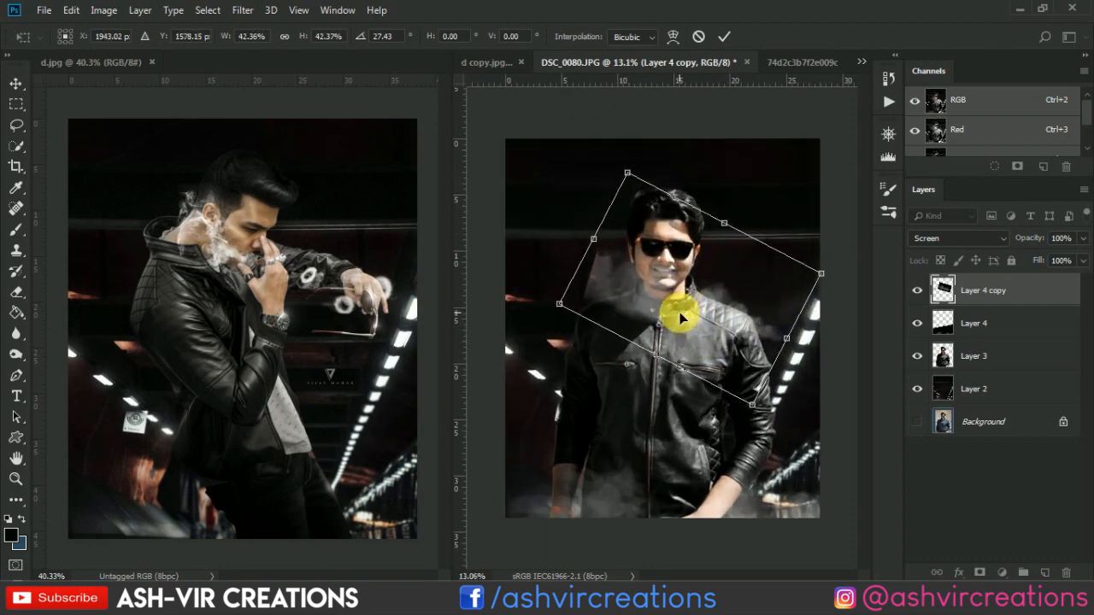
mouse_move(699, 309)
mouse_down()
mouse_move(688, 352)
mouse_move(712, 321)
mouse_up()
key(Return)
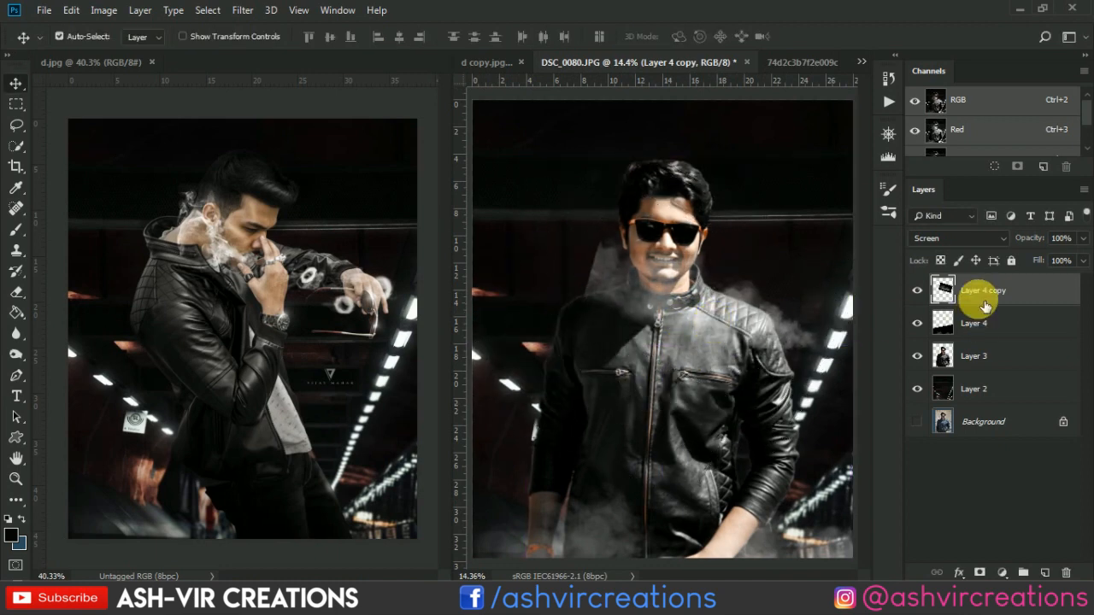
Move the smoke copy beneath Layer 3 and erase its hard-edged patch beside the man's neck with a 464 px eraser
drag(977, 293, 980, 371)
scroll(709, 276, up, 4)
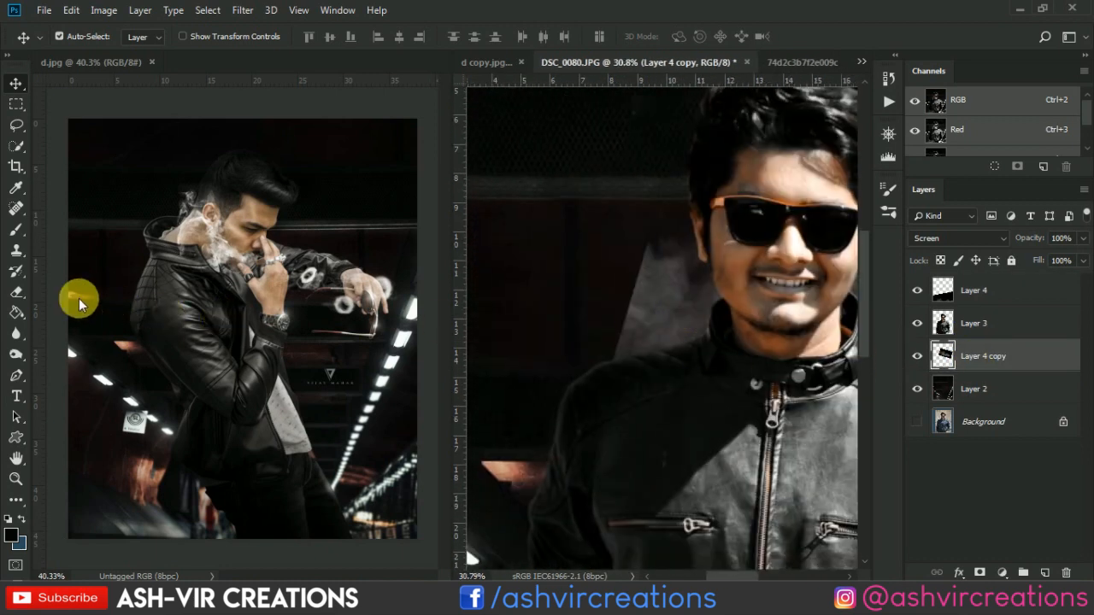
click(16, 290)
right_click(643, 299)
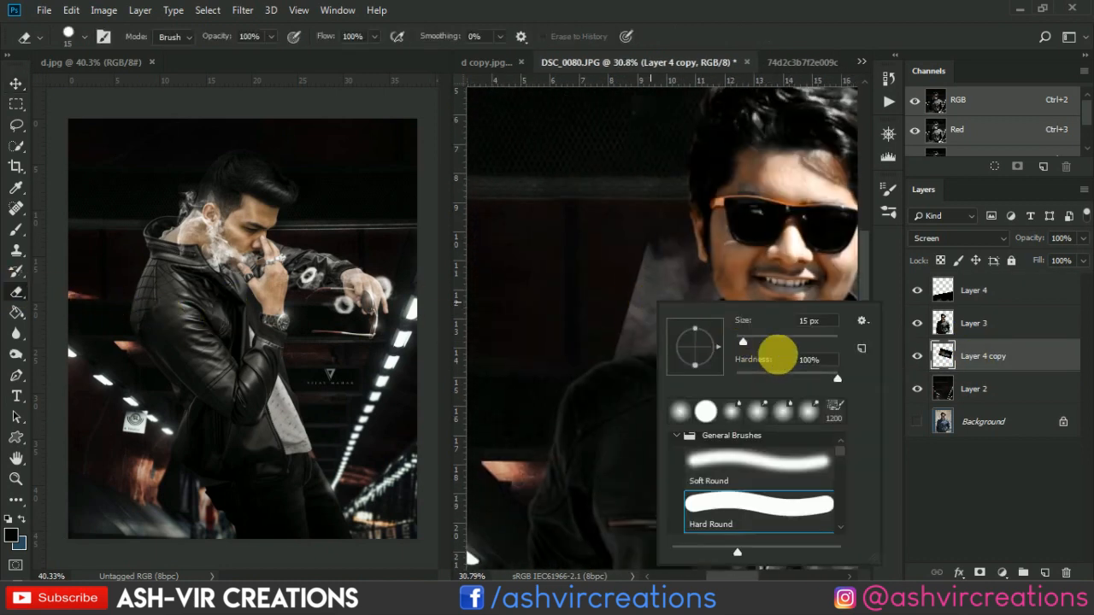
click(813, 342)
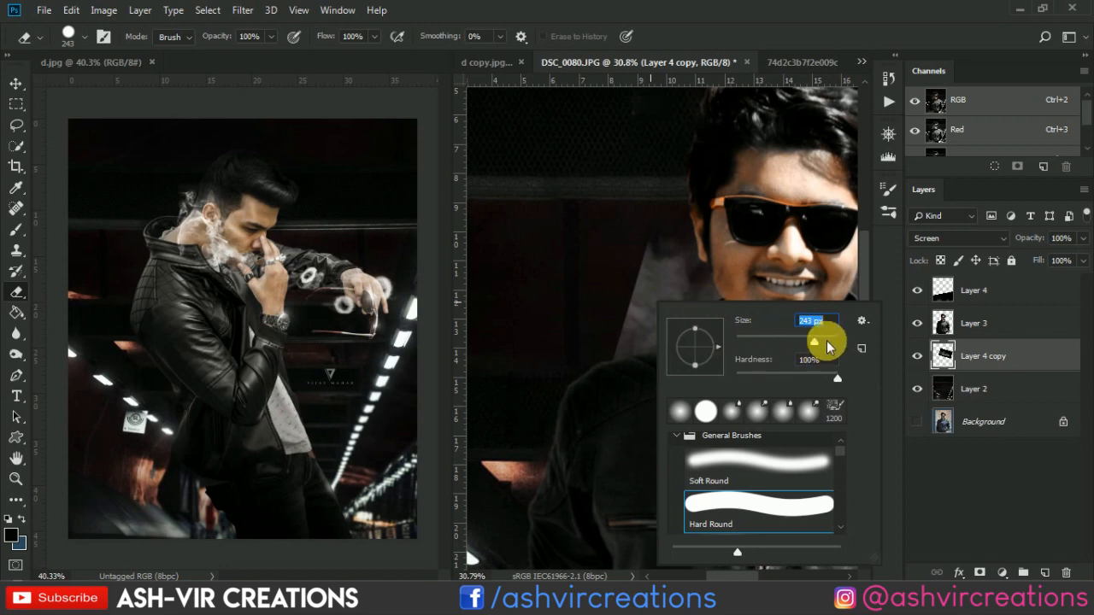
click(825, 341)
mouse_move(630, 241)
mouse_down()
mouse_move(615, 319)
mouse_move(697, 261)
mouse_up()
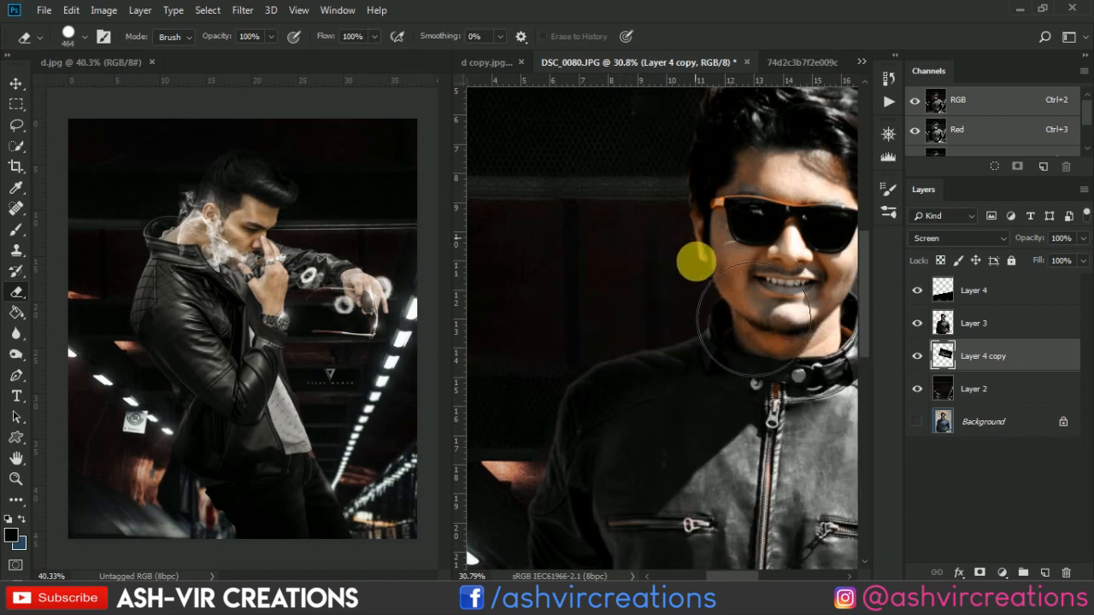
Rotate the smoke copy by about 10.41° and position it behind the quilted shoulder, applying the transform
scroll(690, 347, down, 5)
drag(701, 342, 549, 281)
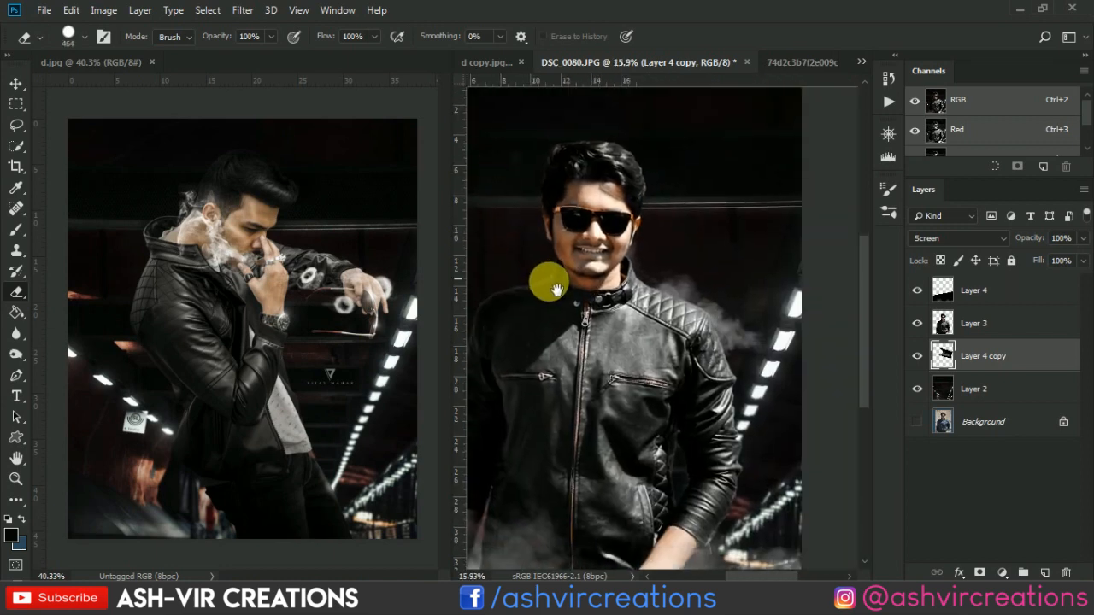
scroll(636, 375, down, 3)
scroll(772, 407, up, 2)
scroll(798, 434, up, 2)
key(v)
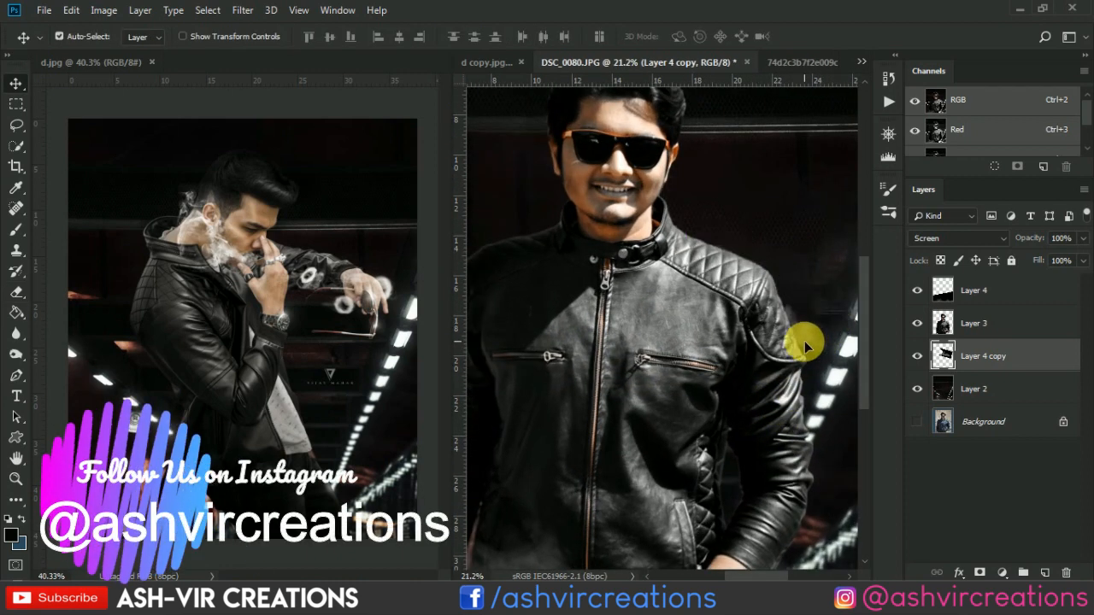
key(ctrl+t)
mouse_move(818, 432)
mouse_down()
mouse_move(636, 448)
mouse_move(723, 302)
mouse_move(786, 293)
mouse_move(612, 430)
mouse_move(738, 376)
mouse_move(735, 311)
mouse_move(749, 310)
mouse_move(738, 304)
mouse_up()
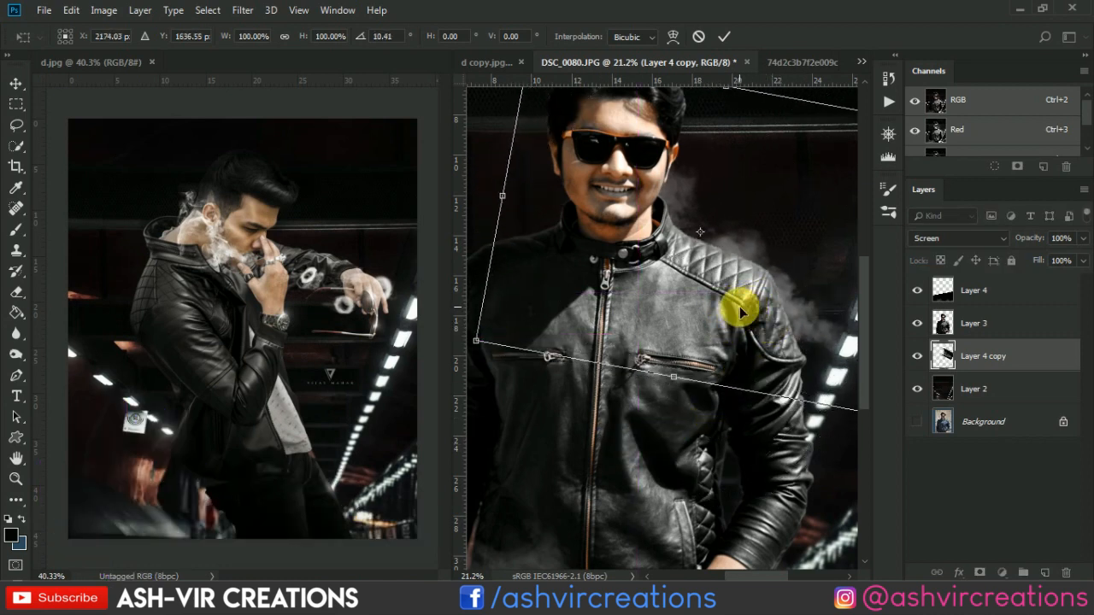
key(Return)
key(ctrl+0)
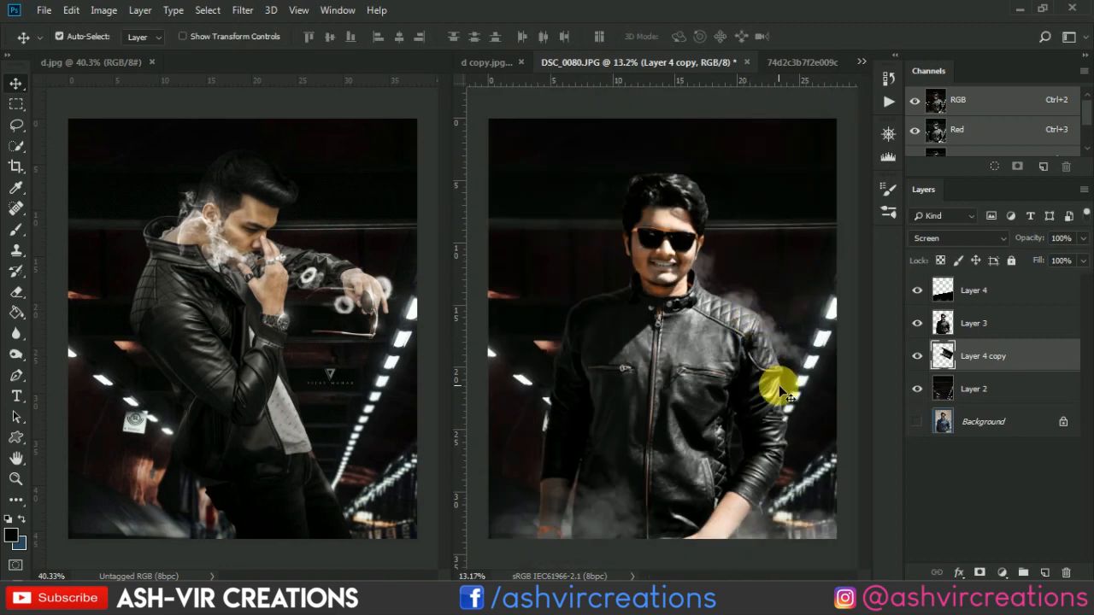
Compare the image with the smoke copy hidden and shown, and nudge the smoke slightly up and outward behind the shoulder
scroll(775, 382, up, 1)
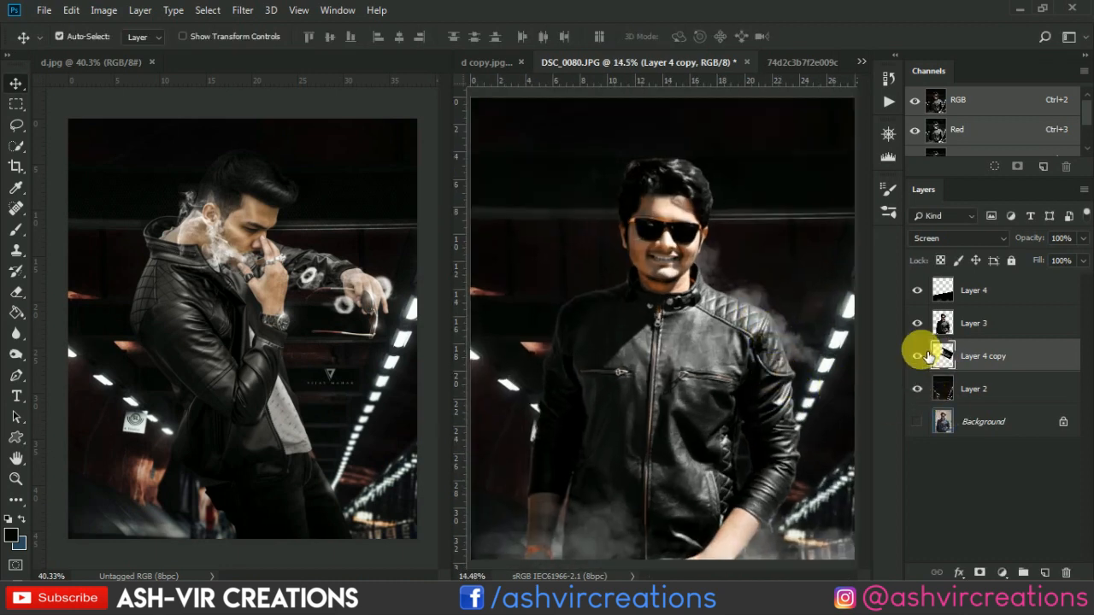
click(917, 356)
click(917, 355)
key(ctrl+t)
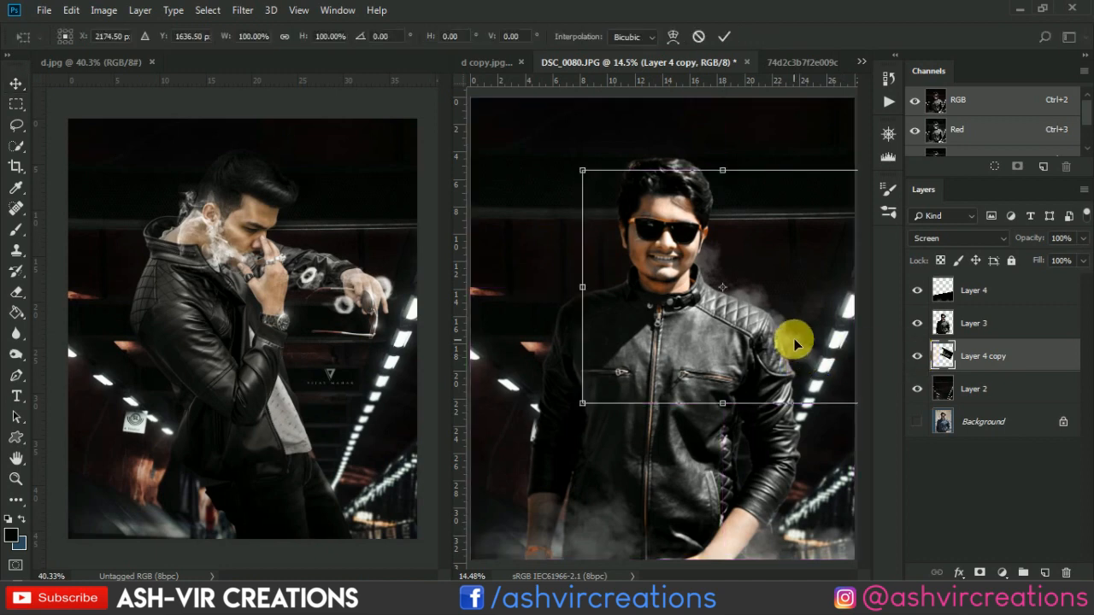
mouse_move(793, 338)
mouse_down()
mouse_move(782, 345)
mouse_move(792, 335)
mouse_up()
key(Return)
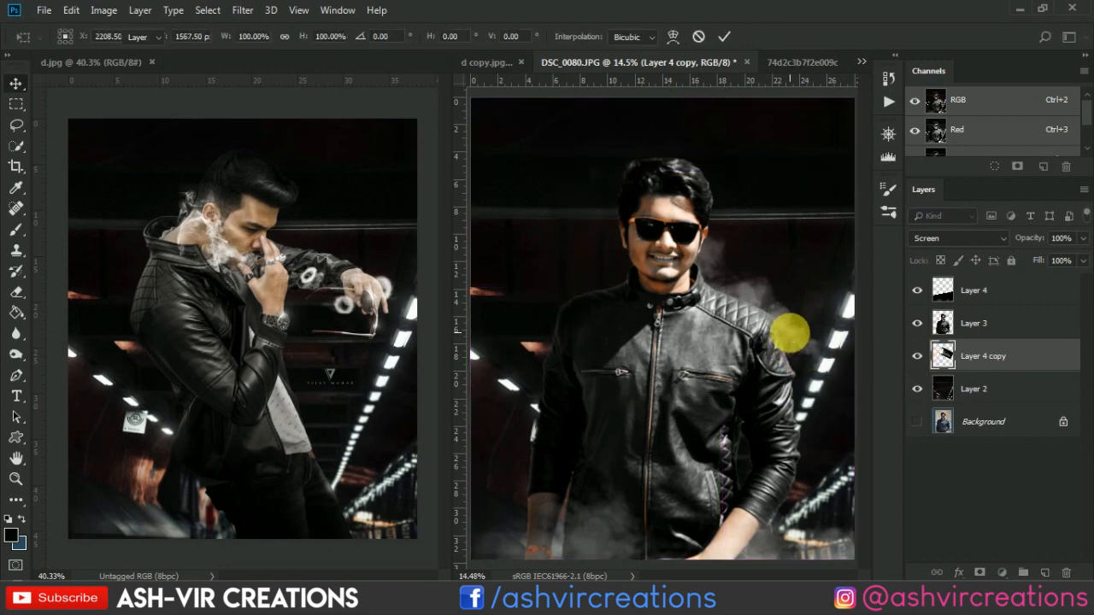
Lower the opacity of the smoke copy behind the shoulder to 34%
scroll(790, 334, up, 2)
drag(1031, 243, 972, 240)
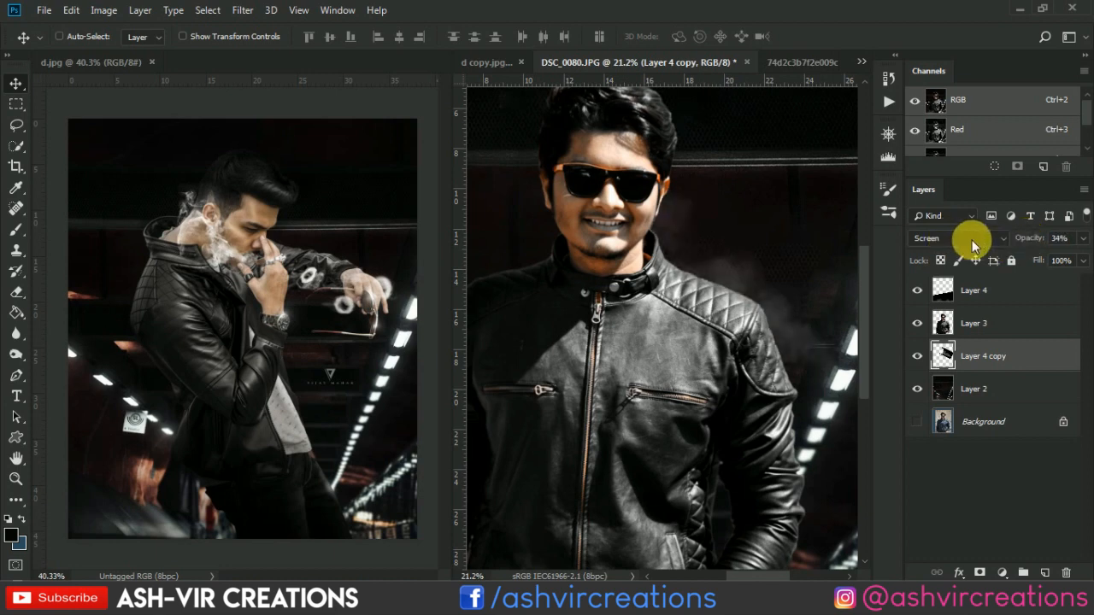
key(ctrl+minus)
key(ctrl+minus)
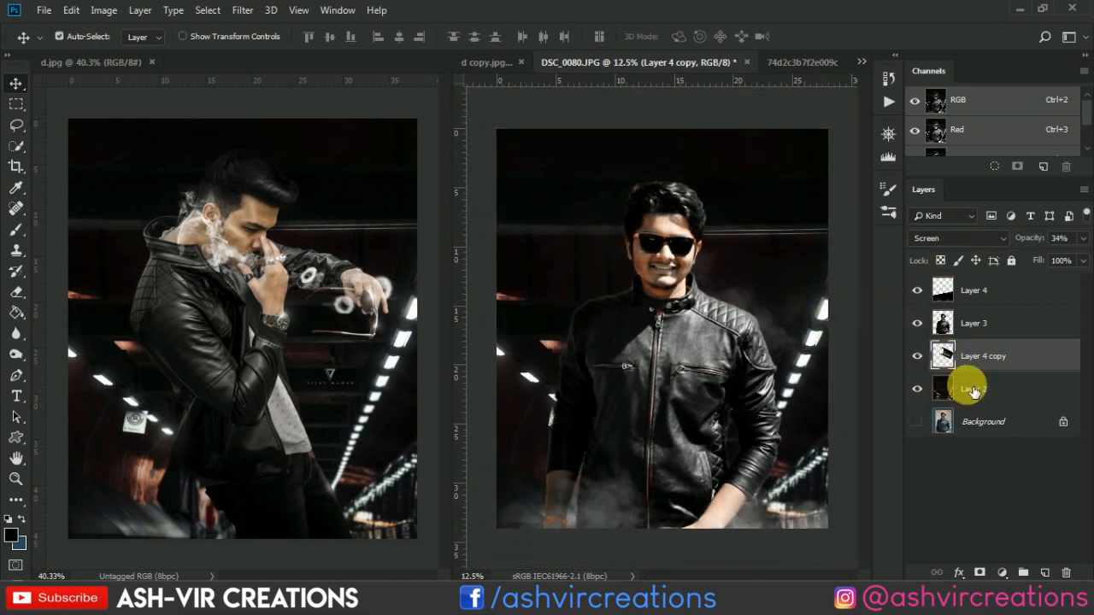
Merge Layer 2, Layer 4 copy, Layer 3 and Layer 4 into a single layer above the Background
click(987, 400)
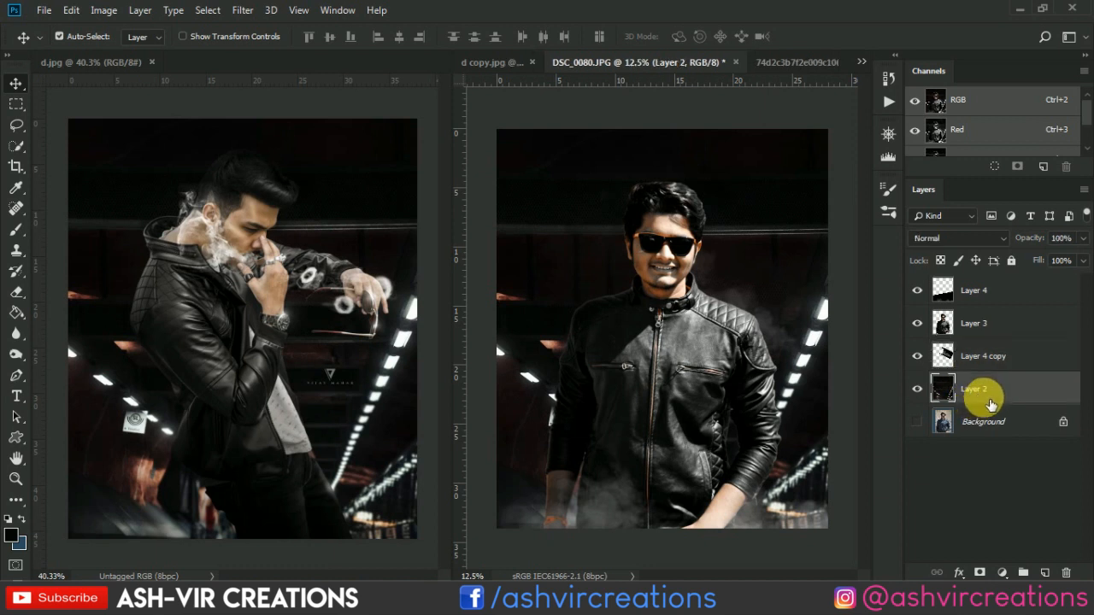
shift+click(1008, 295)
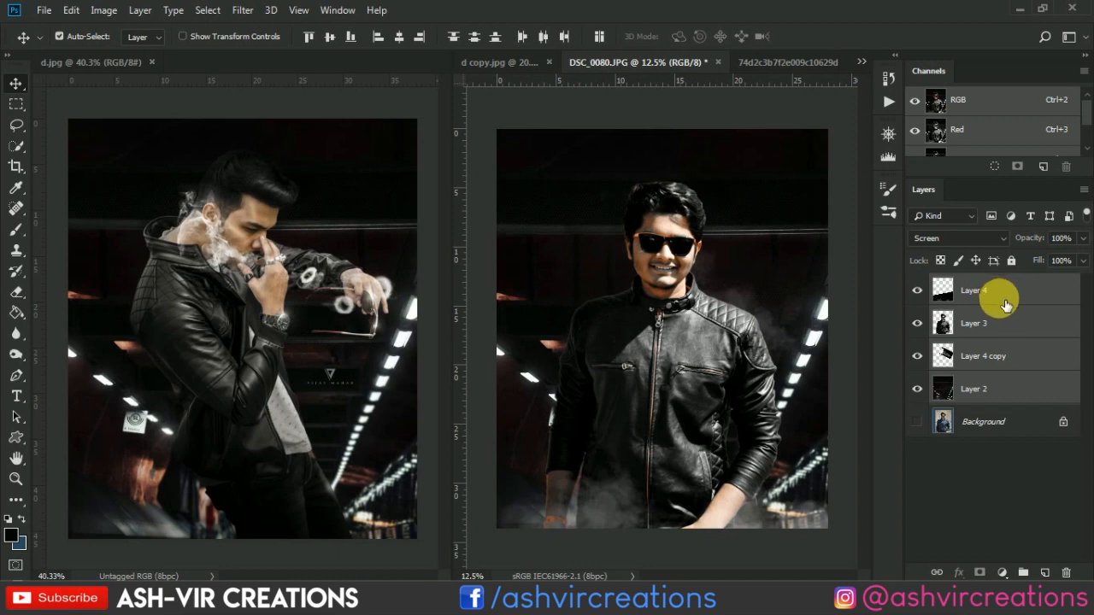
right_click(1005, 298)
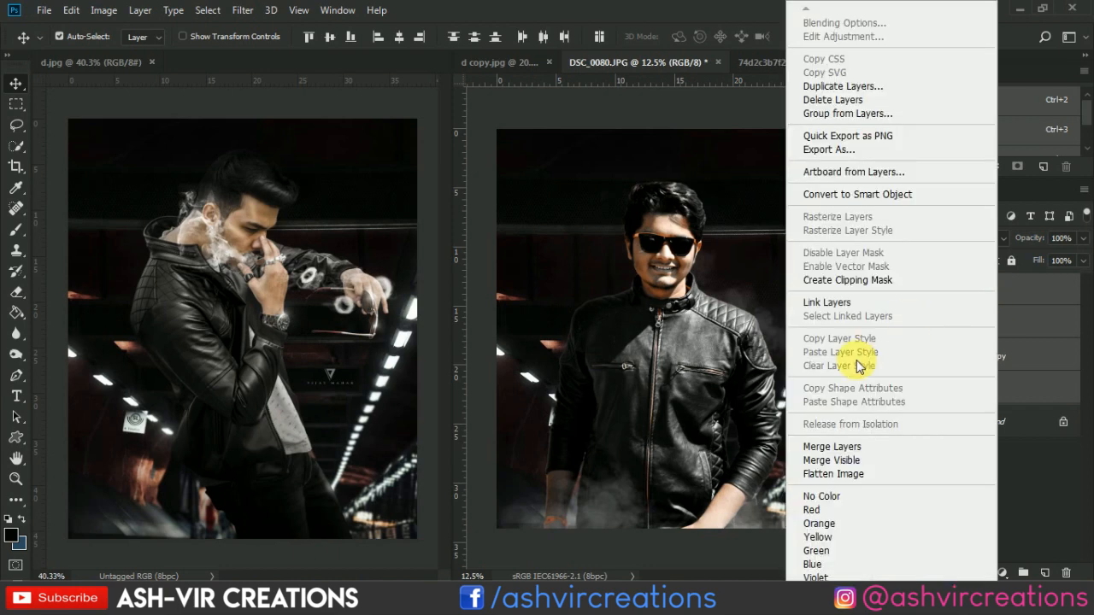
click(832, 446)
key(c)
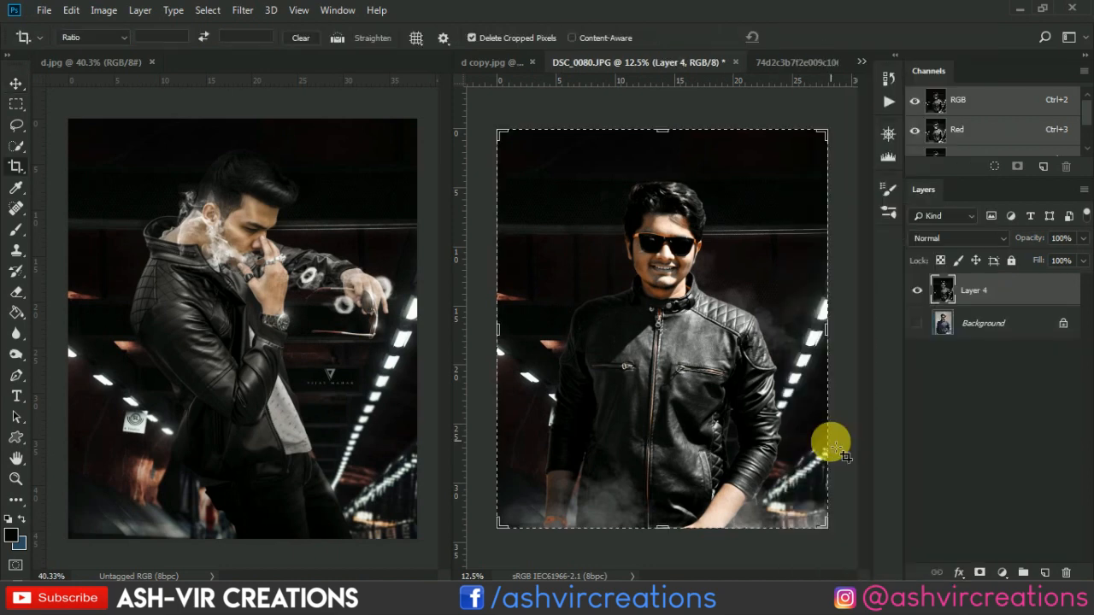
key(v)
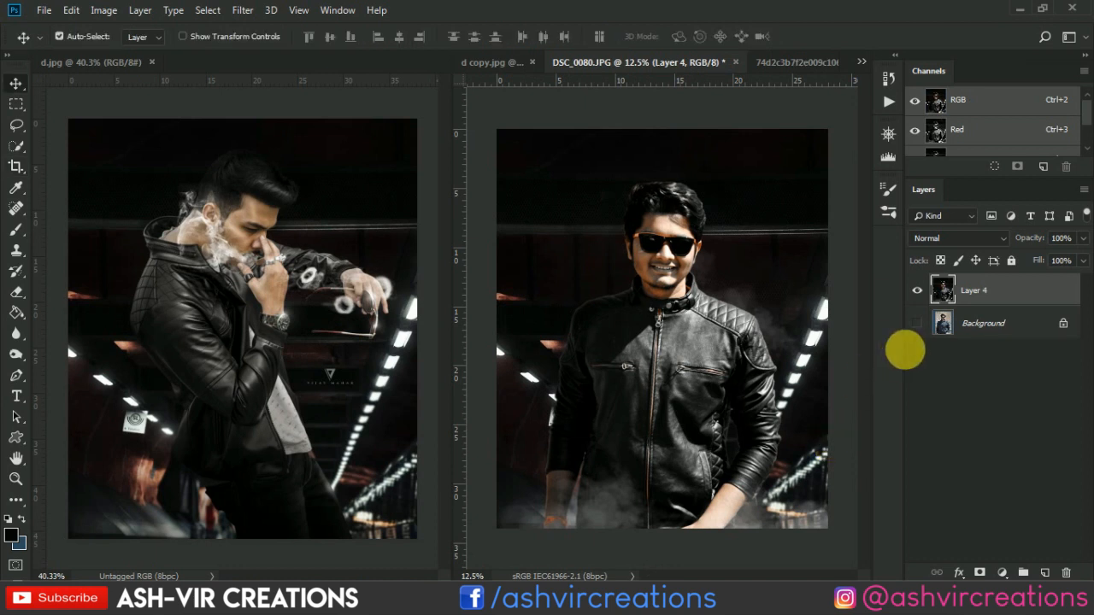
Show the Background layer and toggle the merged layer's visibility to compare the original photo with the finished composite
click(917, 323)
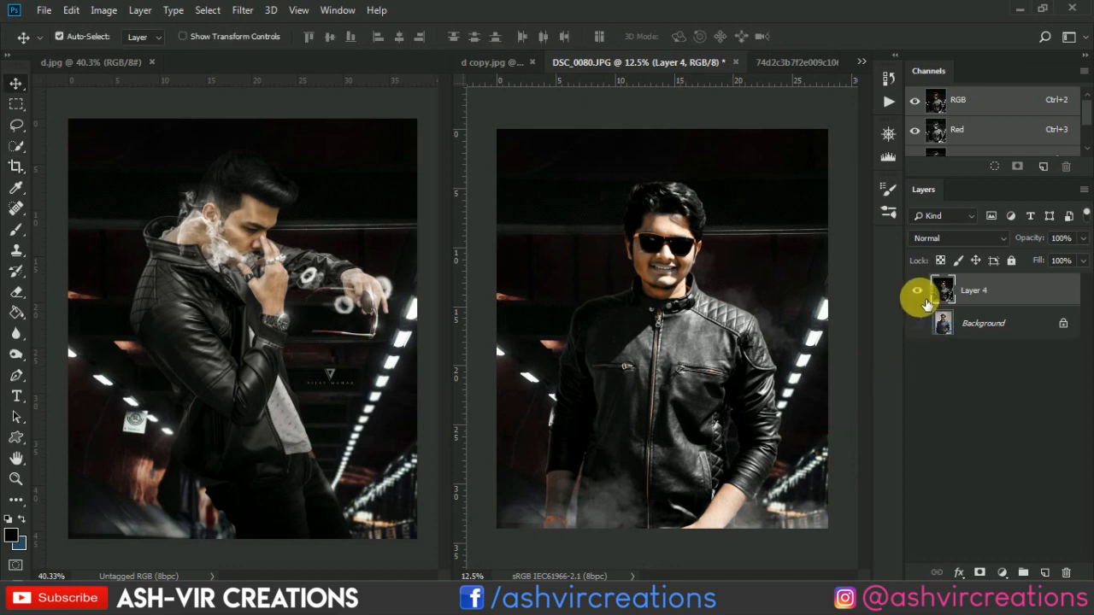
click(915, 290)
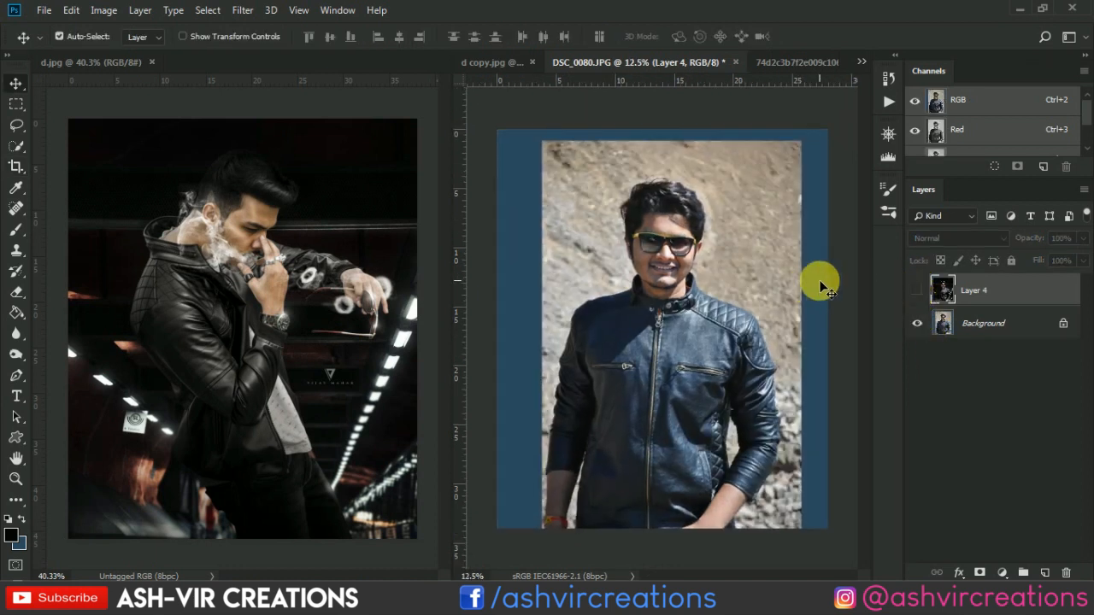
click(917, 289)
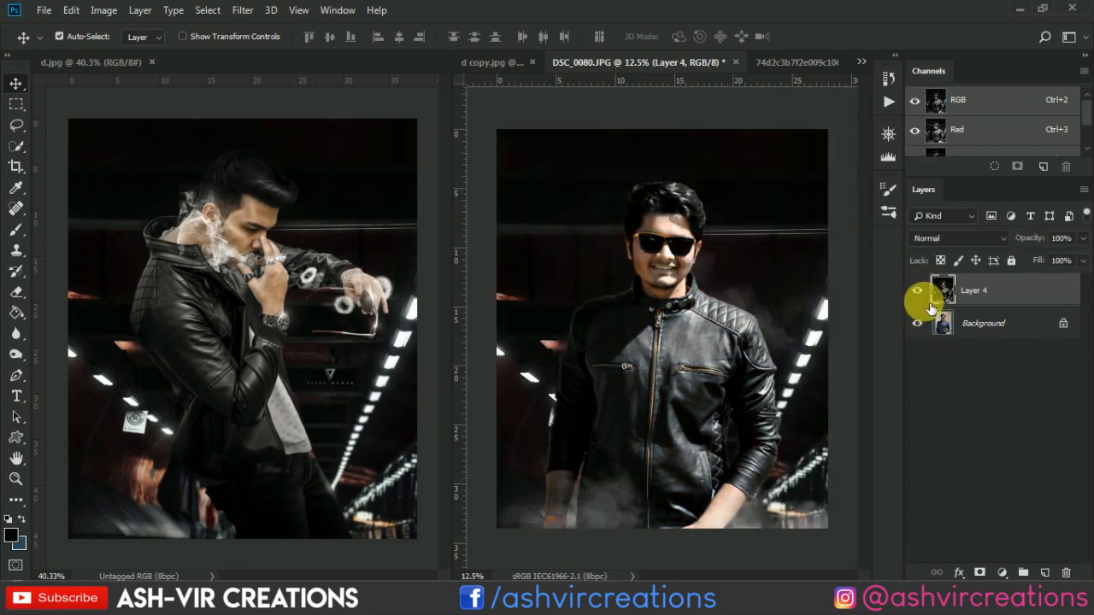
click(923, 291)
click(918, 290)
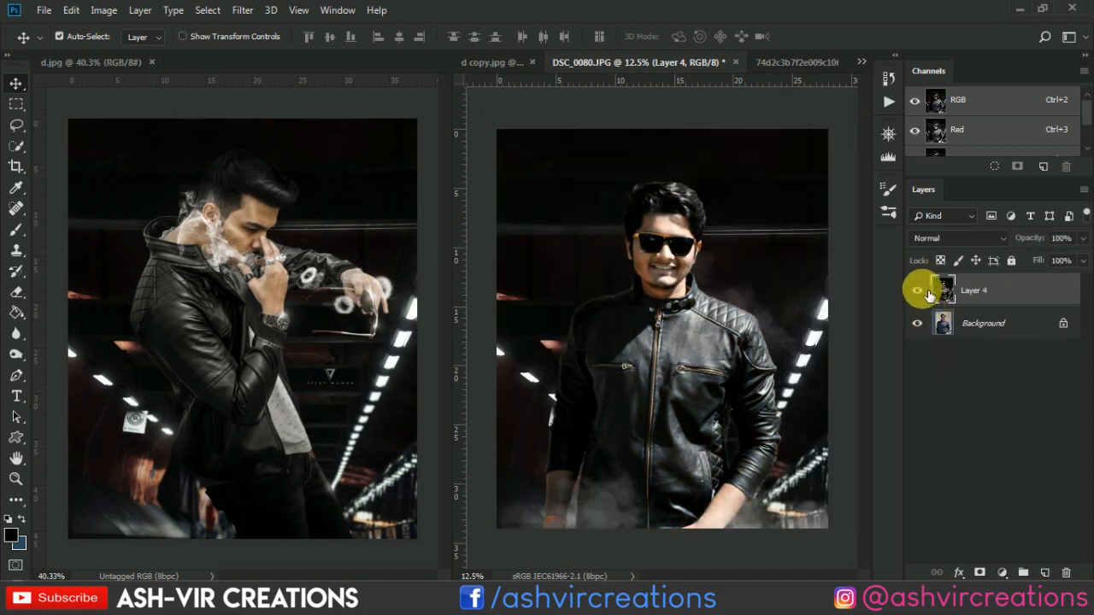
click(921, 291)
click(921, 291)
click(921, 292)
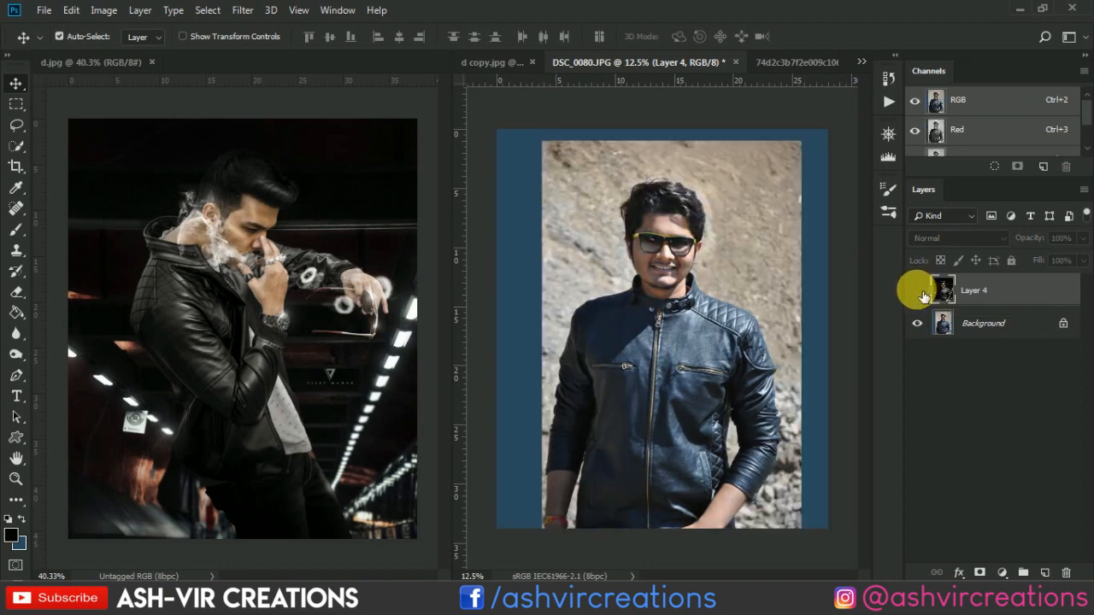
click(921, 291)
scroll(841, 311, up, 1)
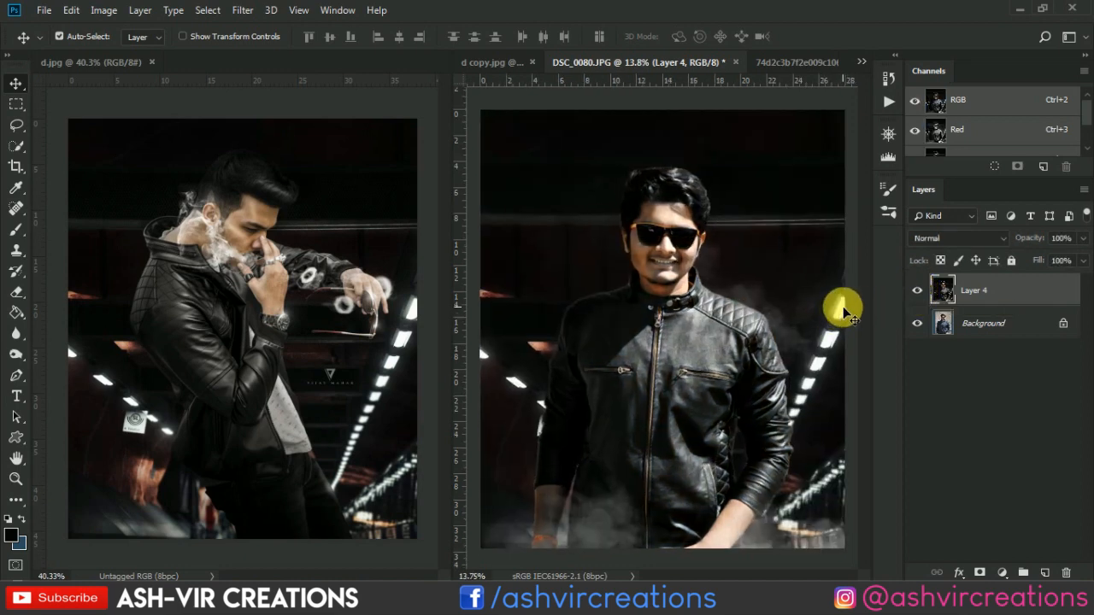